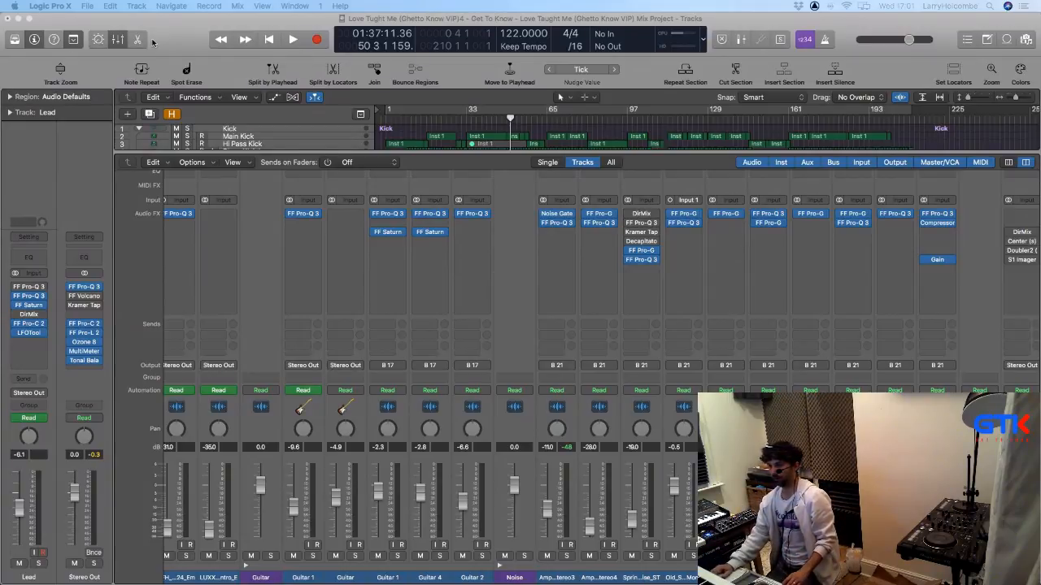
# Step: Hide the mixer and set the cycle range from bar 33 to bar 57 over the drum regions
pyautogui.press('x')
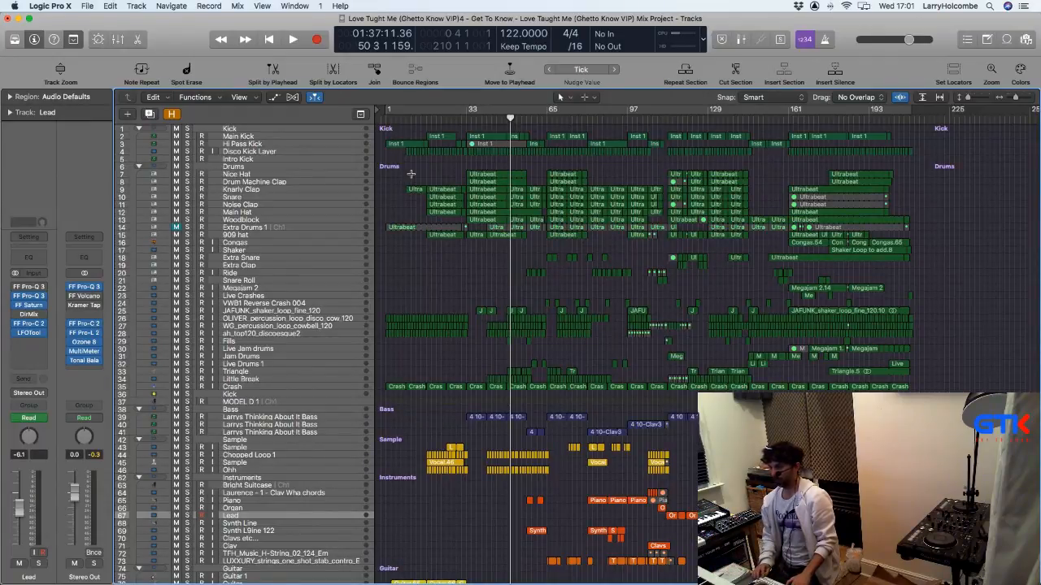
pyautogui.press('super+Right')
pyautogui.press('super+Right')
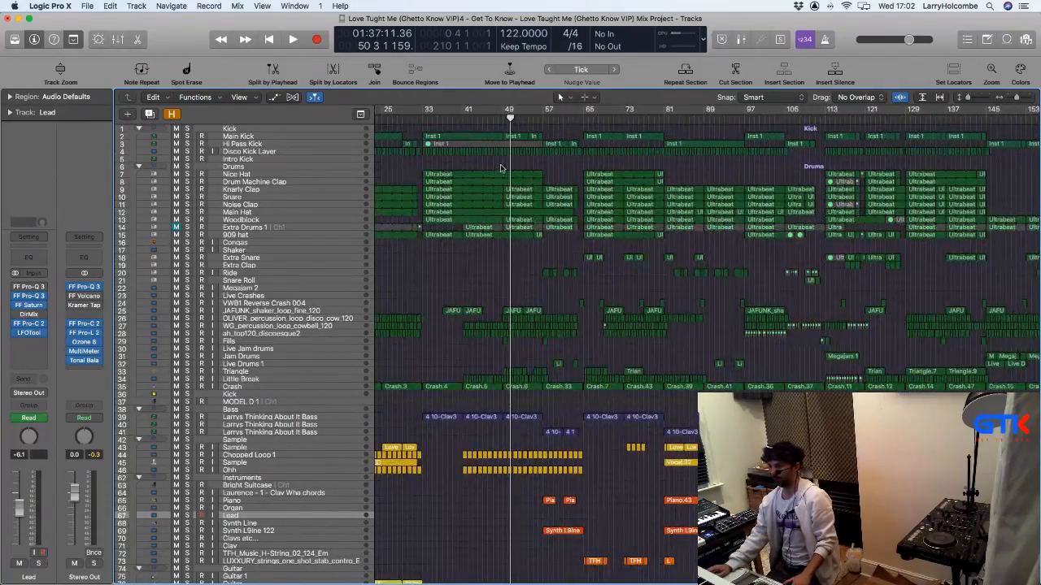
pyautogui.hscroll(-5, 492, 187)
pyautogui.moveTo(509, 157); pyautogui.dragTo(669, 294)
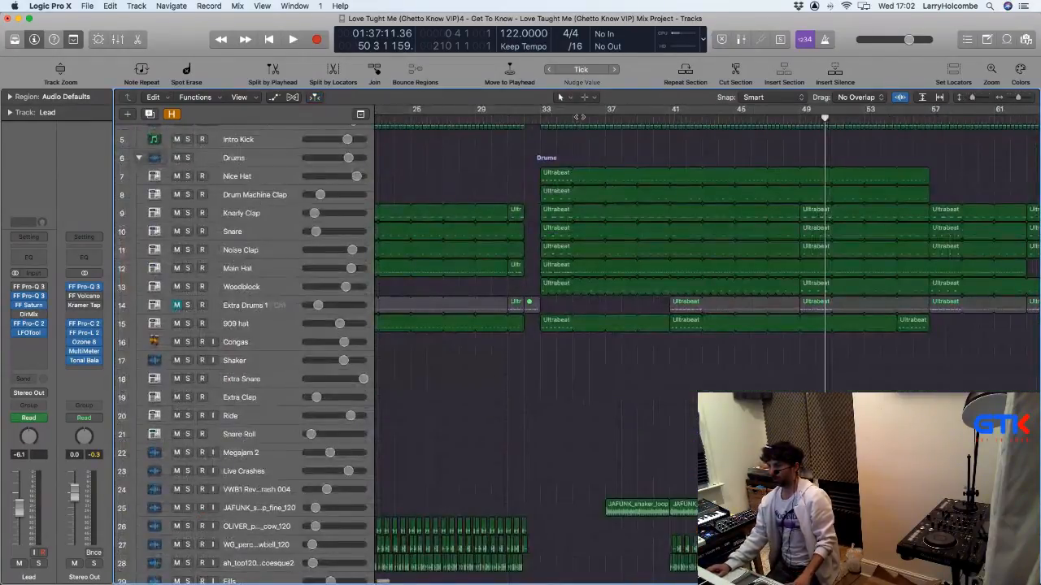
pyautogui.moveTo(522, 113); pyautogui.dragTo(901, 205)
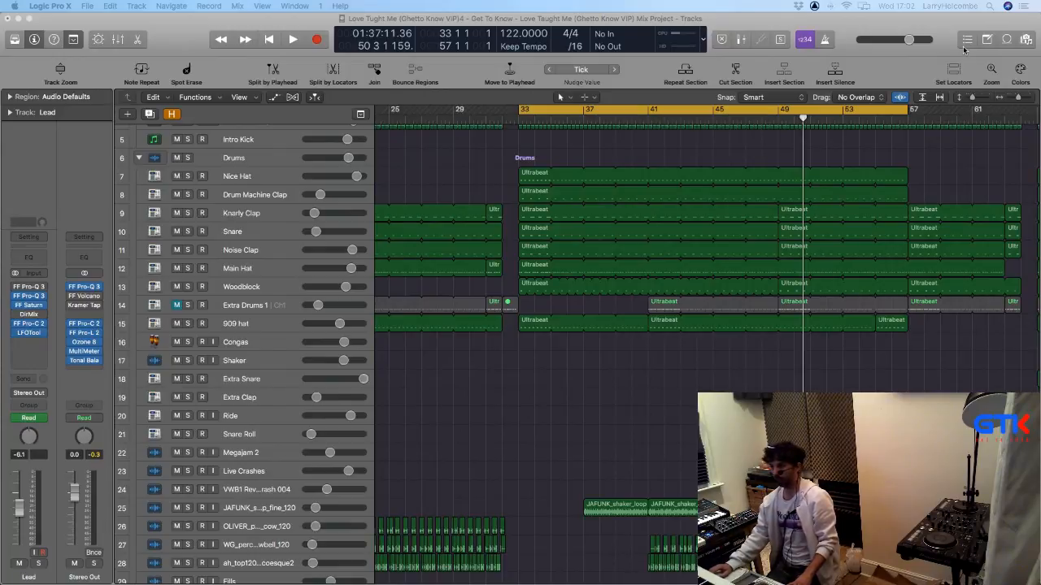
# Step: Play back the cycled drum section between bars 33 and 57 and stop it
pyautogui.click(483, 171)
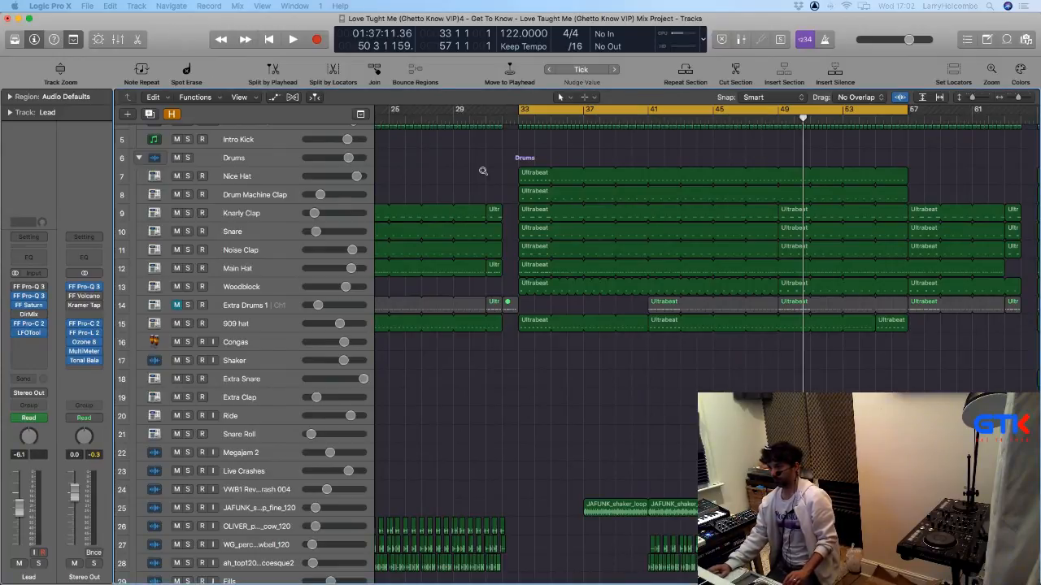
pyautogui.scroll(-6, 483, 171)
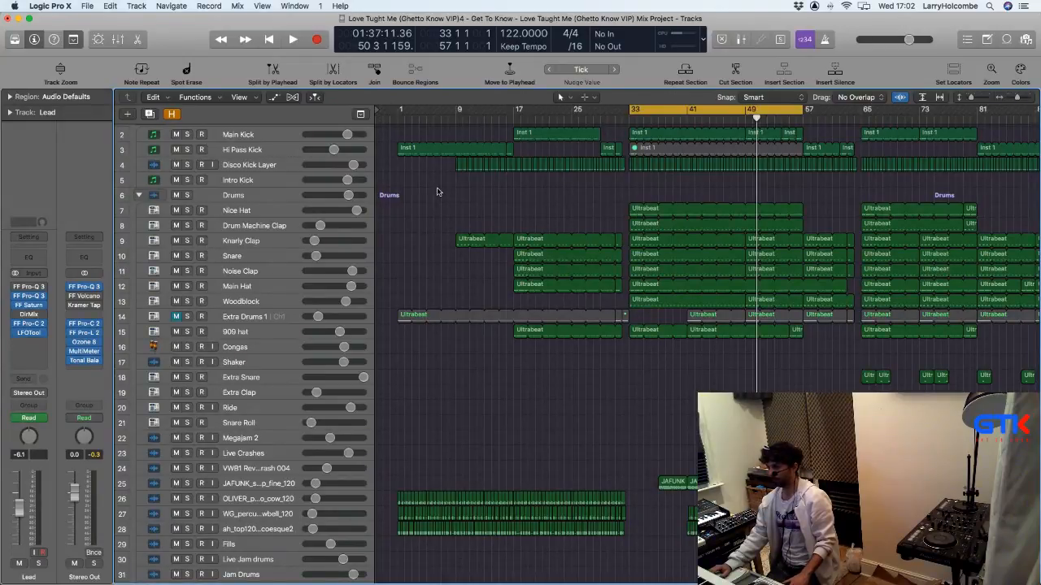
pyautogui.press('space')
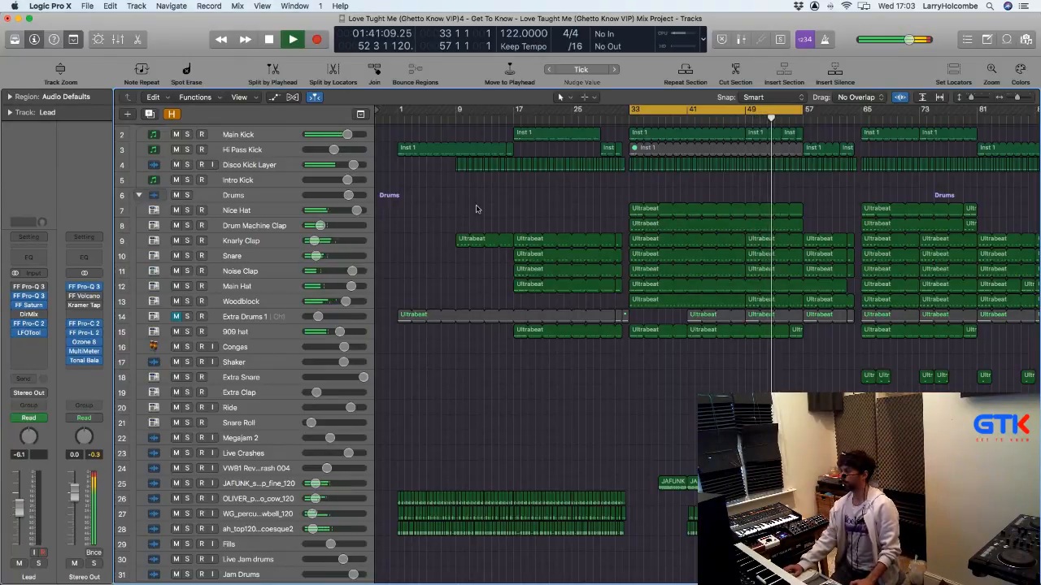
pyautogui.press('space')
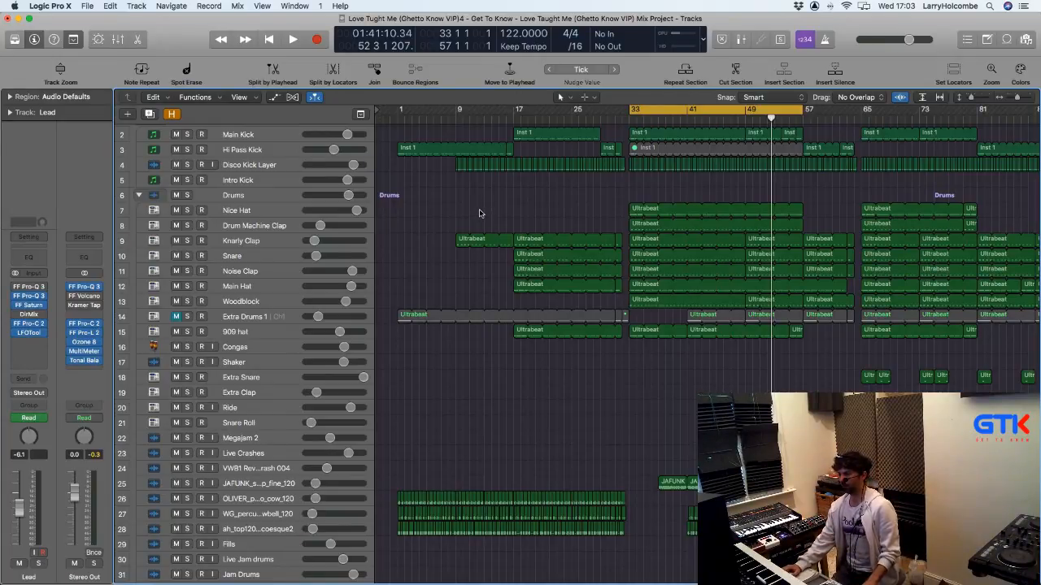
# Step: In the mixer, move the LFOTool insert two slots lower on the first Sample, Chopped Loop 1 and Ohh channels
pyautogui.press('x')
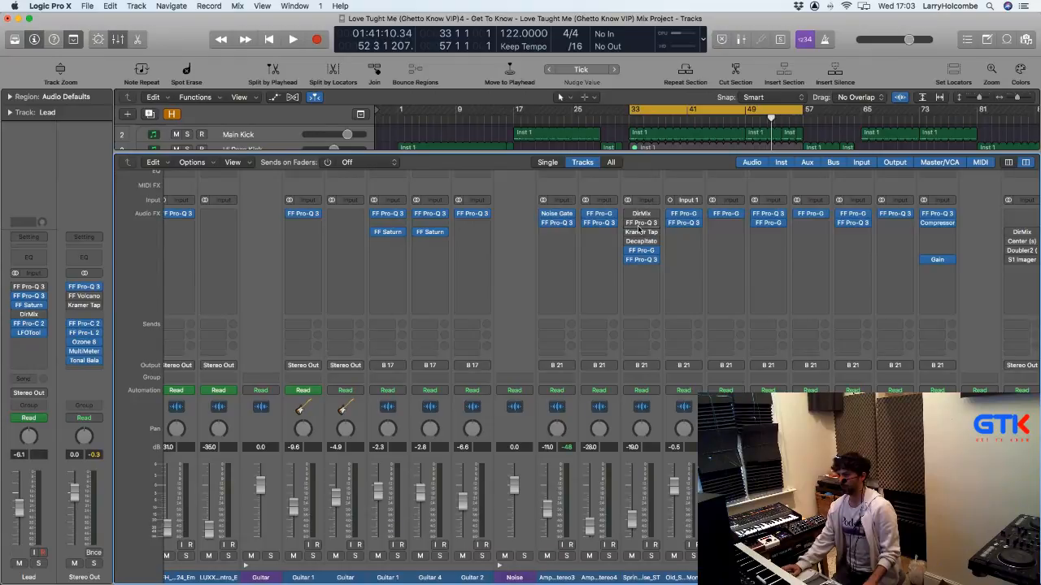
pyautogui.hscroll(-10, 638, 230)
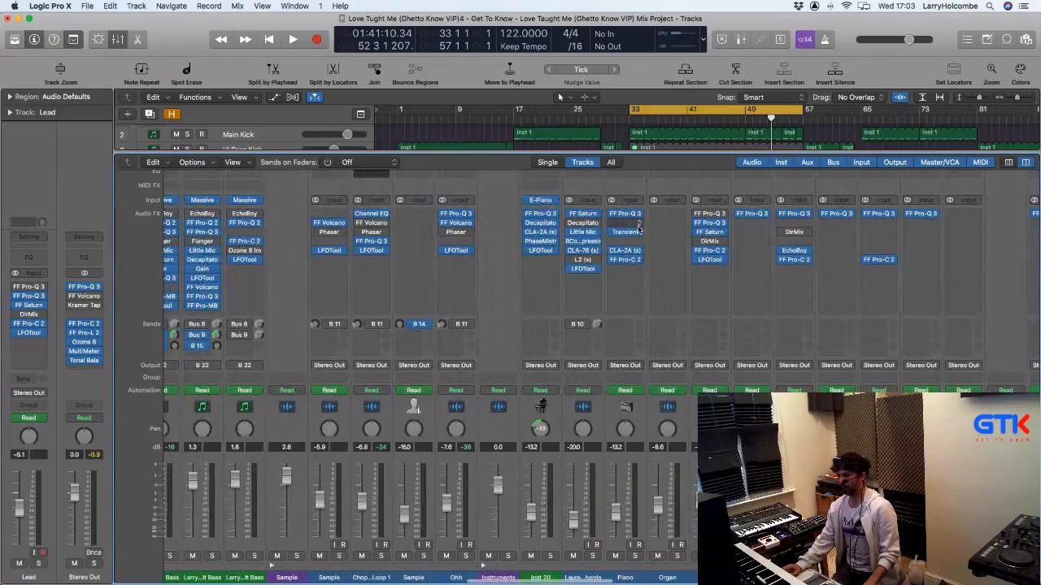
pyautogui.hscroll(-4, 580, 288)
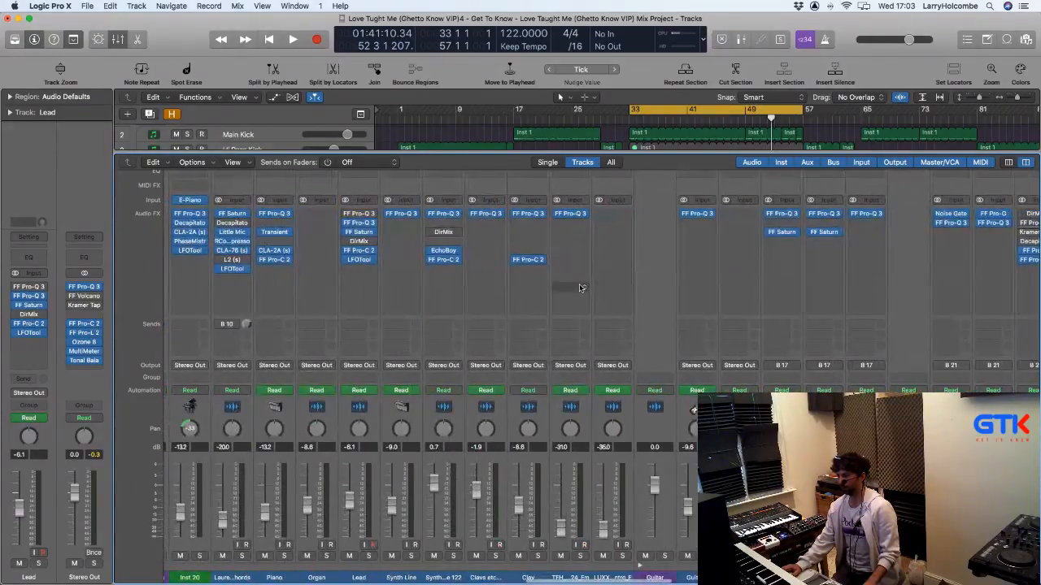
pyautogui.hscroll(-3, 580, 288)
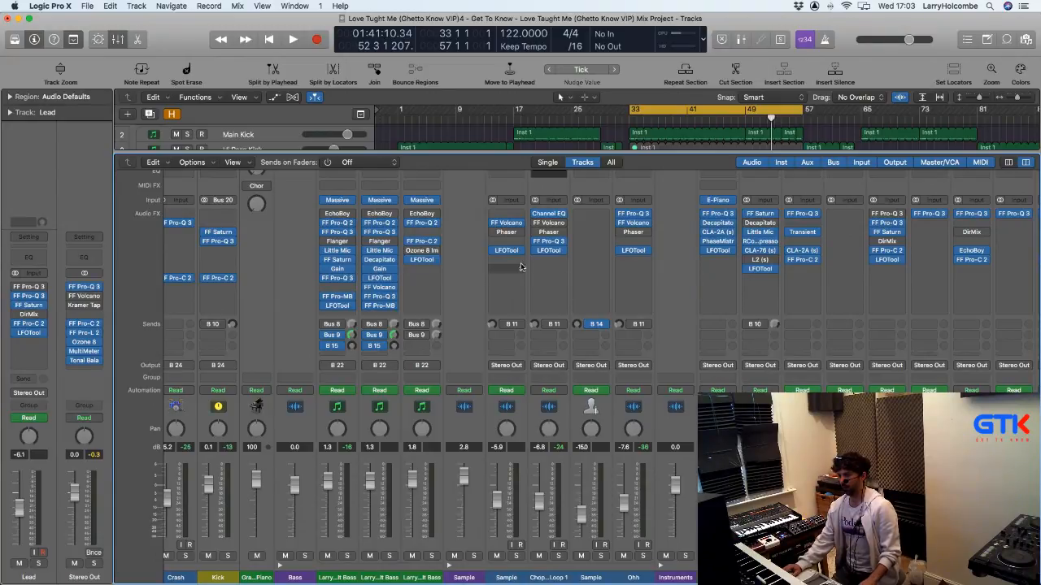
pyautogui.moveTo(506, 252); pyautogui.dragTo(506, 269)
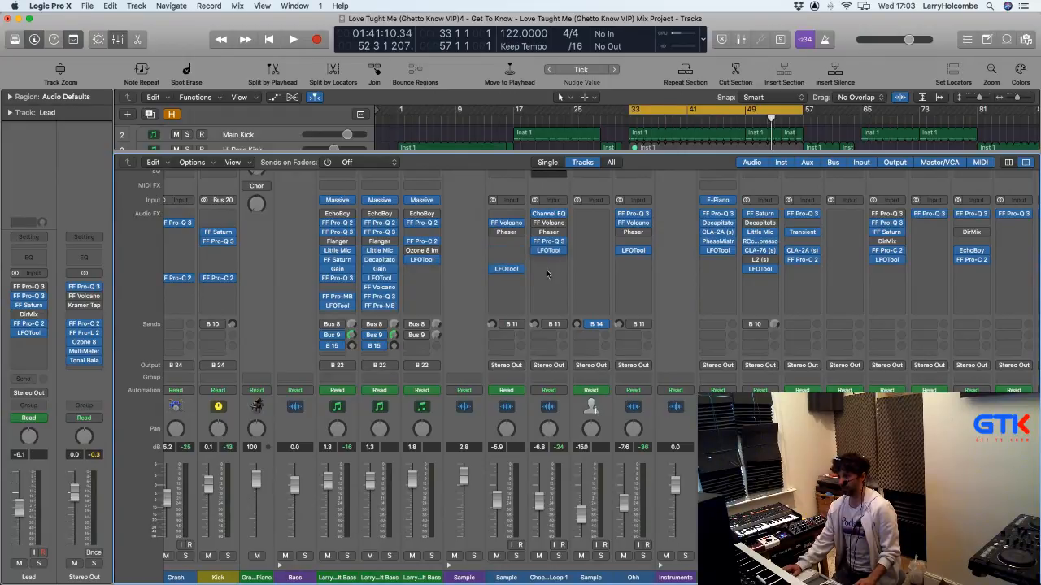
pyautogui.moveTo(549, 251); pyautogui.dragTo(549, 268)
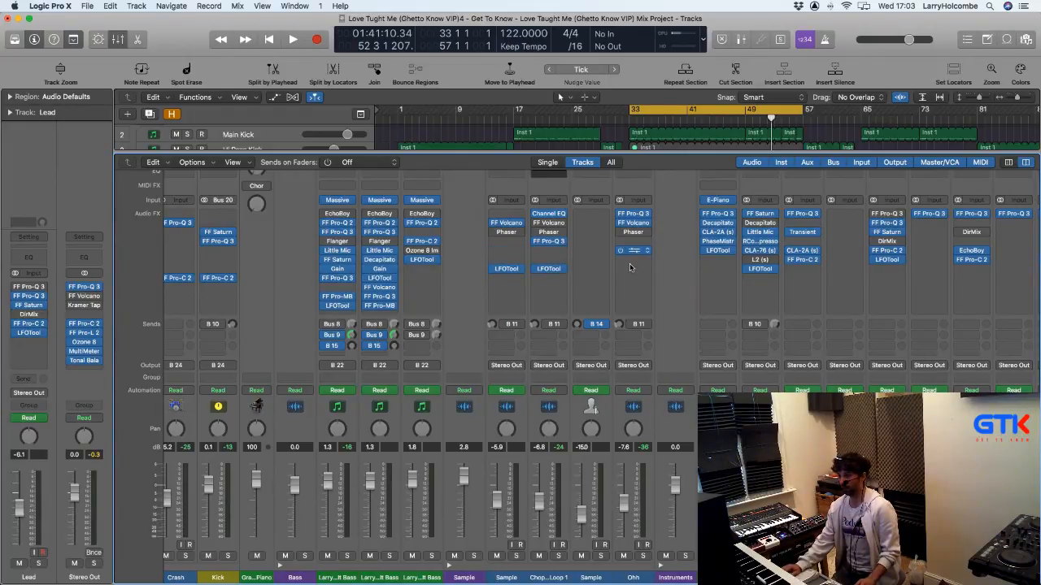
pyautogui.moveTo(633, 250); pyautogui.dragTo(631, 269)
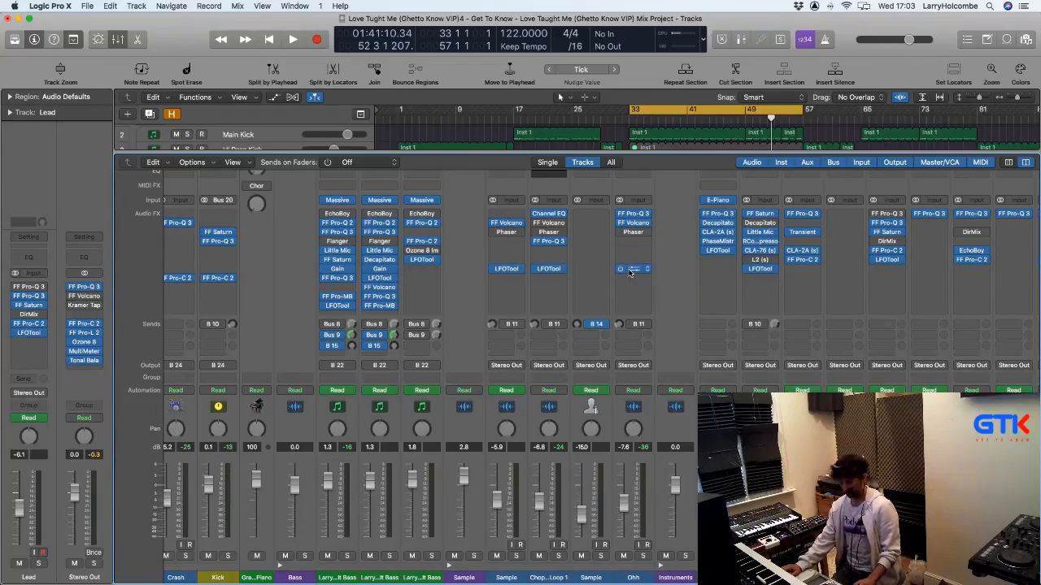
pyautogui.press('x')
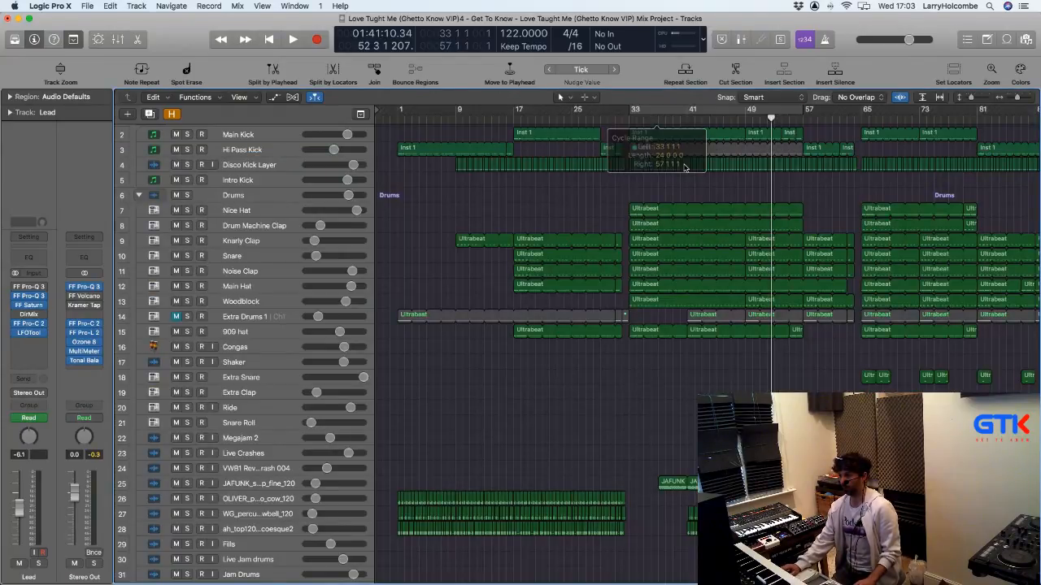
# Step: Play the arrangement from bar 81 for a few bars and stop it
pyautogui.scroll(-15, 684, 171)
pyautogui.hscroll(5, 682, 173)
pyautogui.scroll(5, 678, 176)
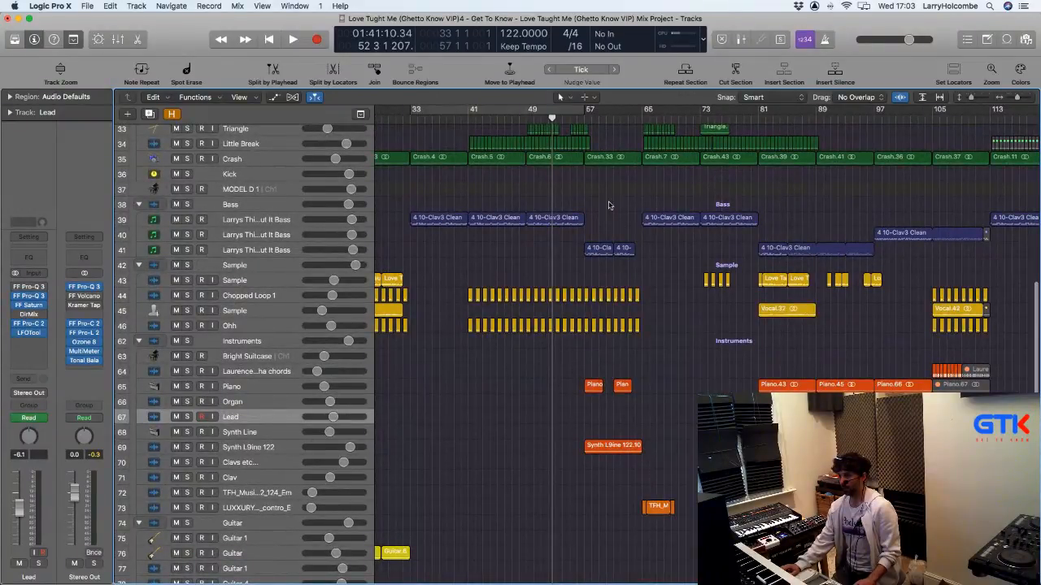
pyautogui.click(755, 118)
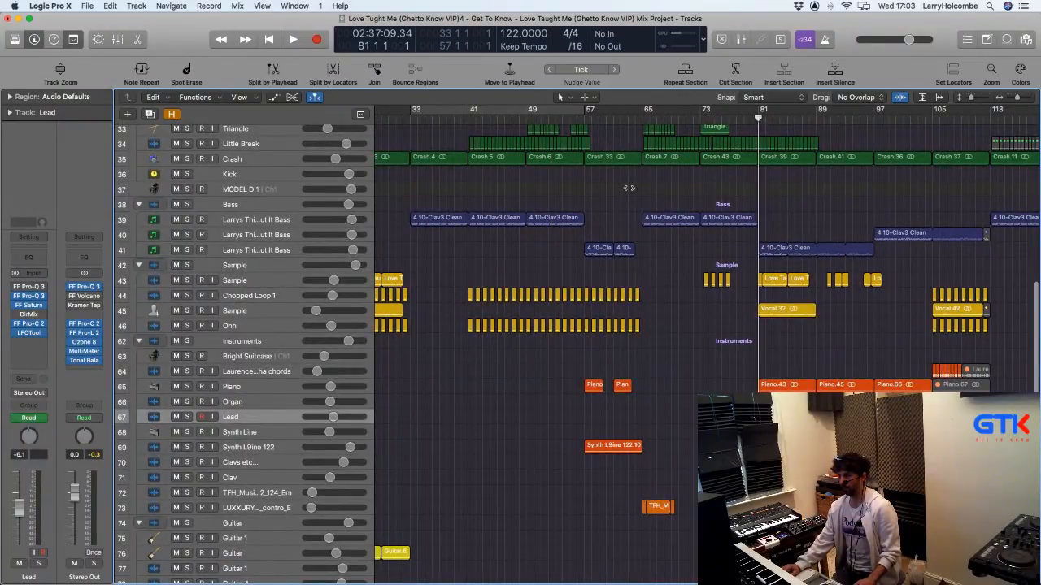
pyautogui.press('space')
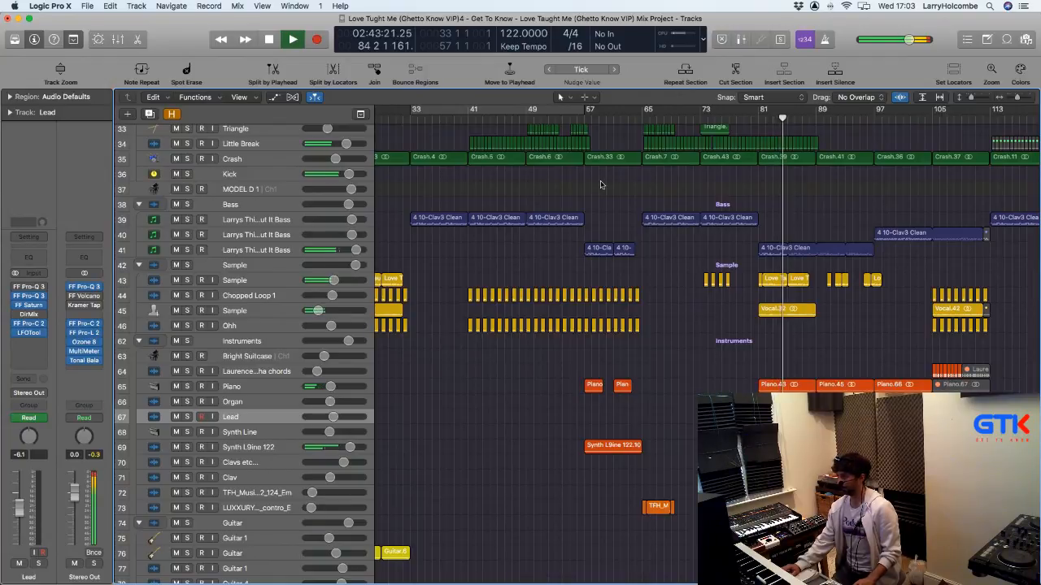
pyautogui.press('space')
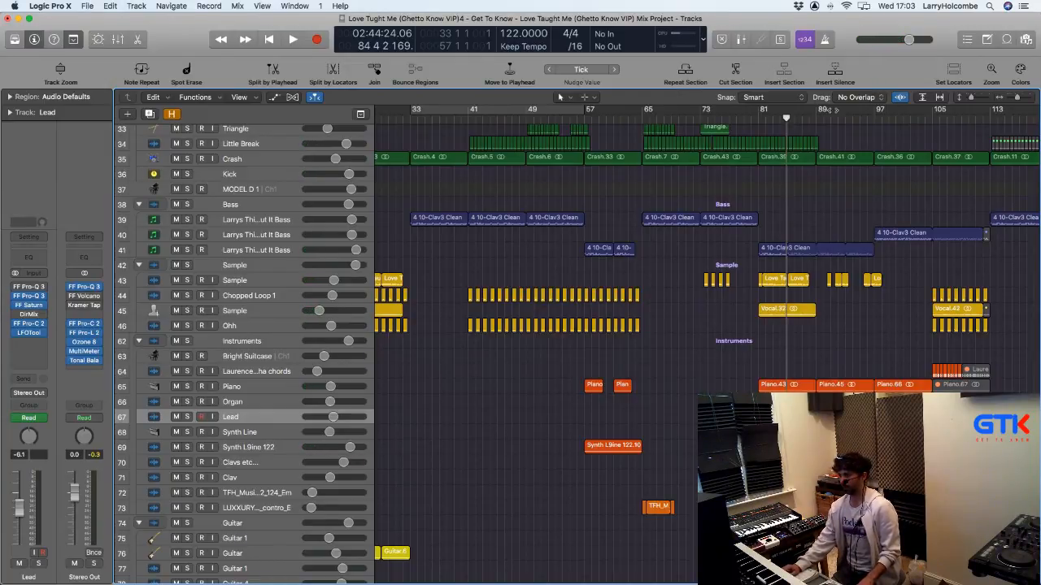
# Step: Set the cycle range from bar 89 to bar 105, select the Piano track and start playback
pyautogui.moveTo(817, 114); pyautogui.dragTo(934, 114)
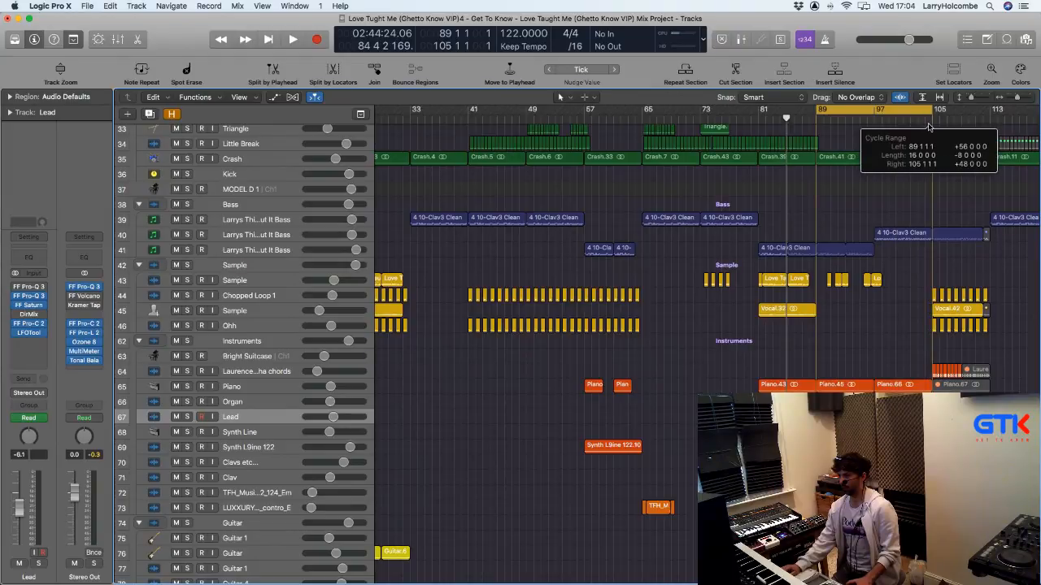
pyautogui.click(270, 387)
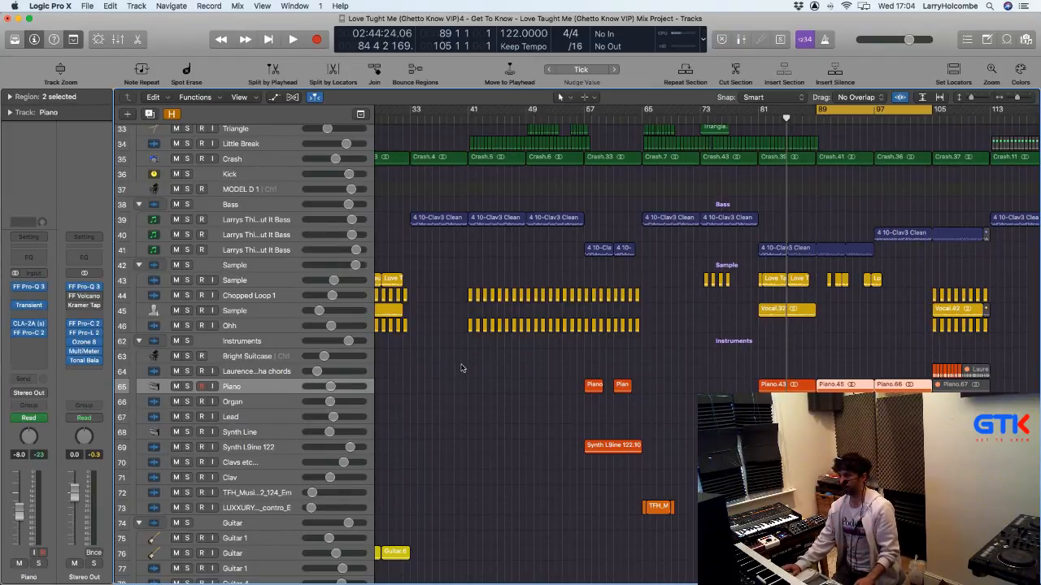
pyautogui.scroll(-3, 462, 365)
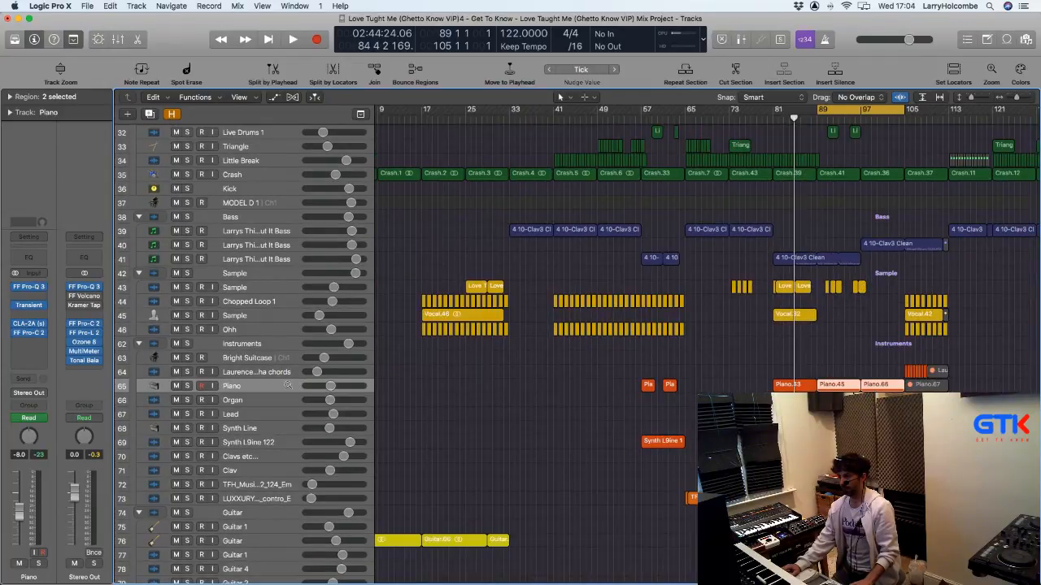
pyautogui.press('space')
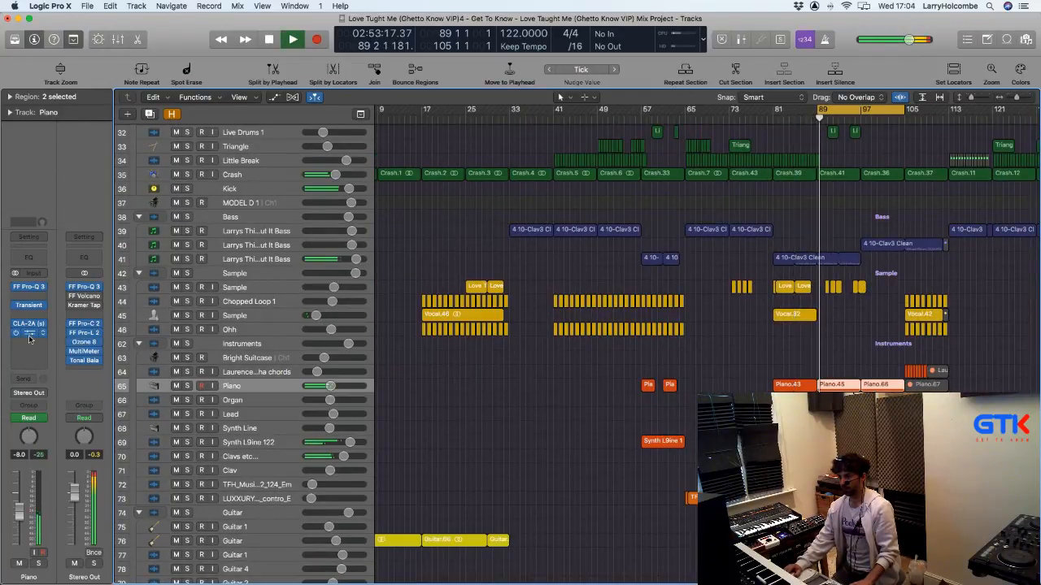
# Step: Inspect the FF Pro-C 2 compressor on the Piano track, close it and stop playback
pyautogui.click(33, 333)
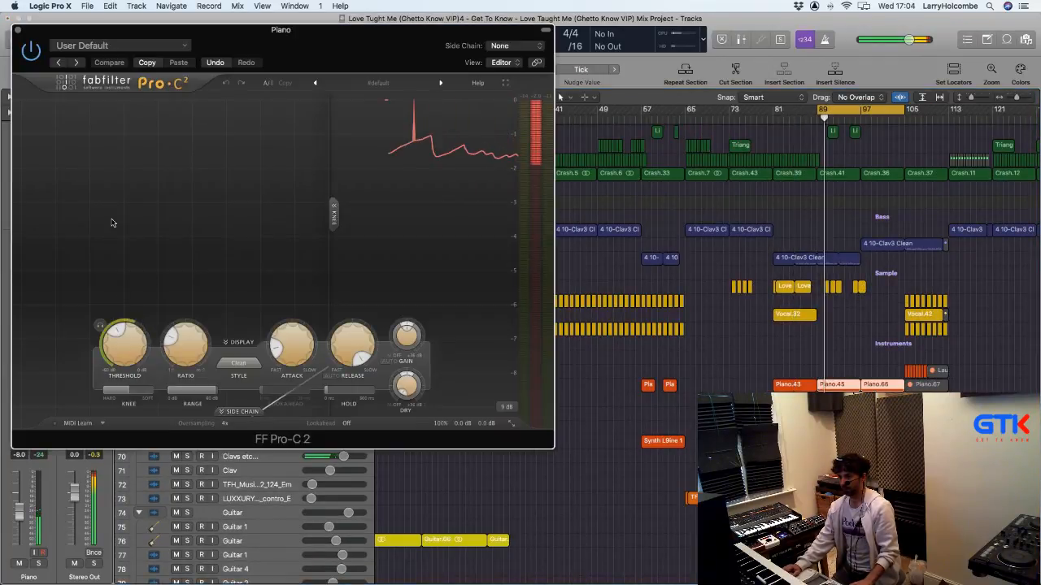
pyautogui.click(17, 29)
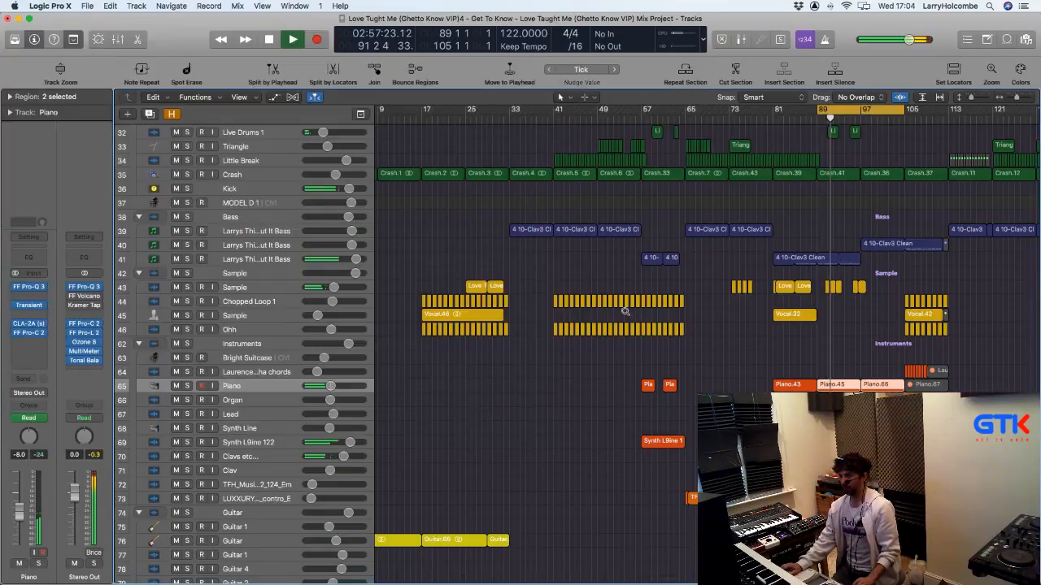
pyautogui.scroll(-1, 625, 311)
pyautogui.scroll(-3, 625, 311)
pyautogui.press('space')
# Step: Check the channel strips of the Synth L9ine 122 and LUXXURY_strings_one_shot_stab_contro_E tracks
pyautogui.scroll(-2, 591, 316)
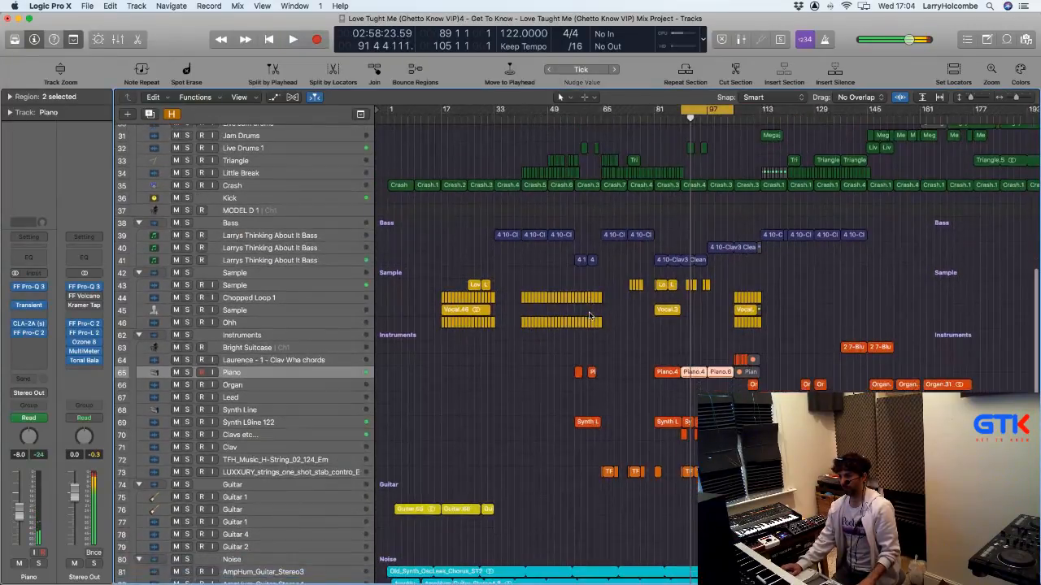
pyautogui.scroll(-2, 591, 316)
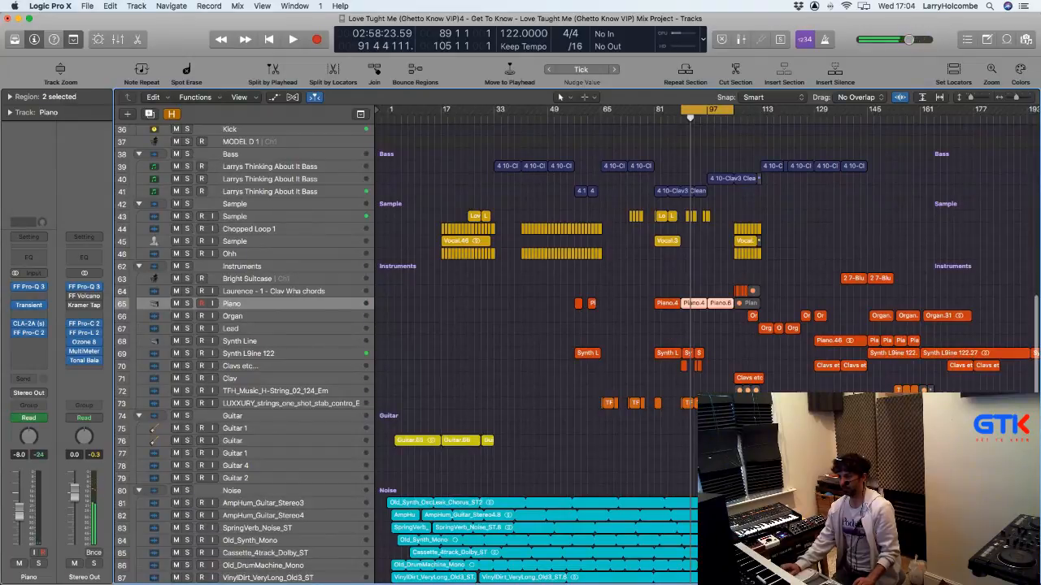
pyautogui.scroll(5, 697, 380)
pyautogui.click(265, 301)
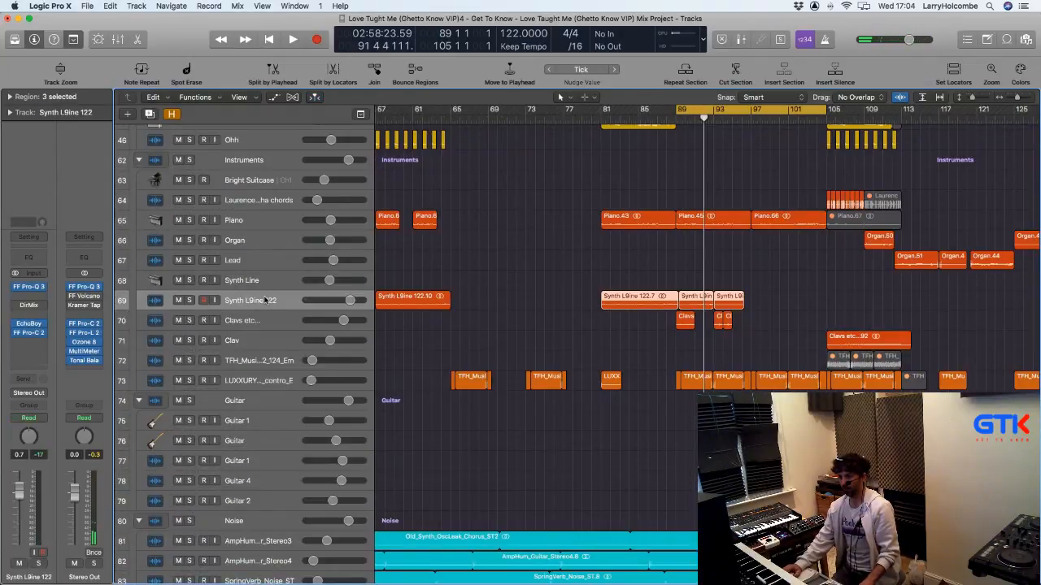
pyautogui.scroll(-2, 307, 351)
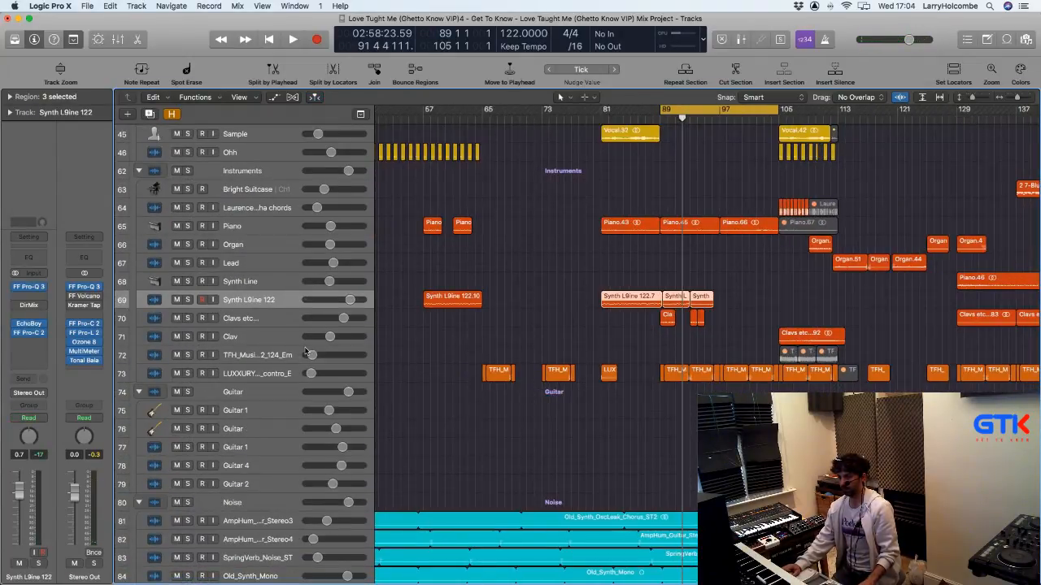
pyautogui.click(237, 375)
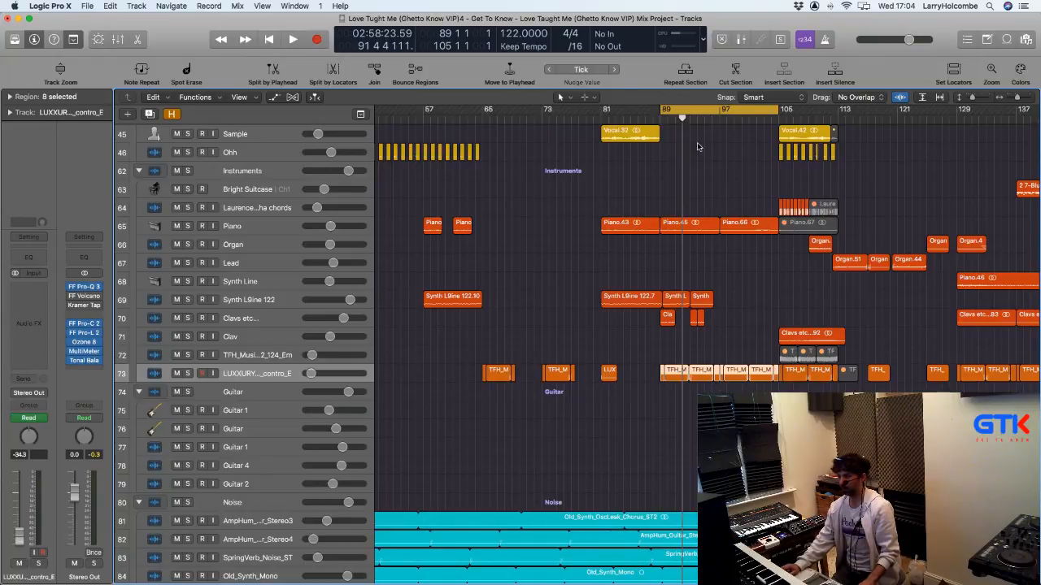
# Step: Set the cycle range from bar 81 to bar 85 around the LUXXURY strings region and play it
pyautogui.click(705, 107)
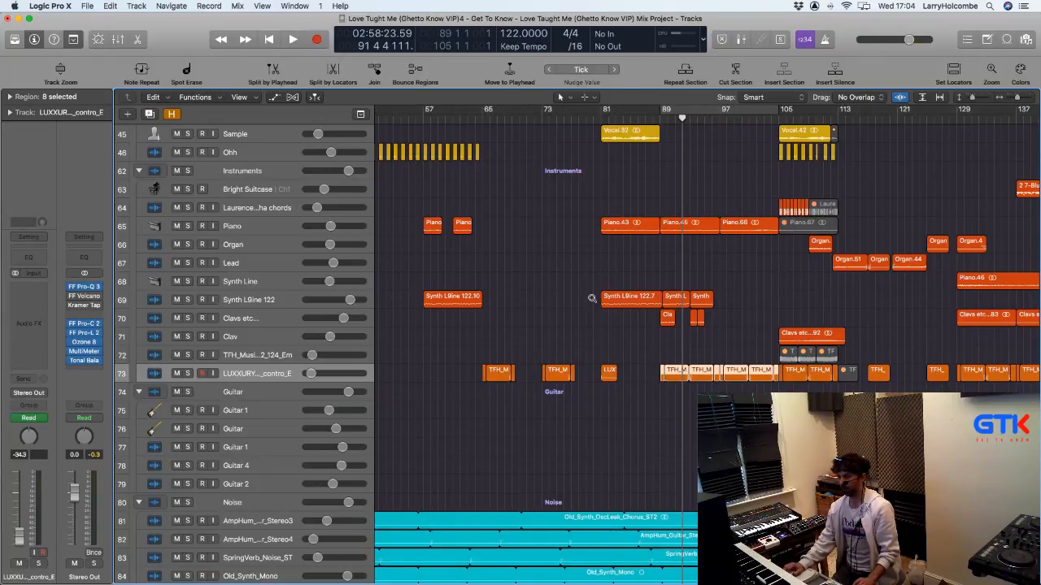
pyautogui.moveTo(592, 298); pyautogui.dragTo(740, 370)
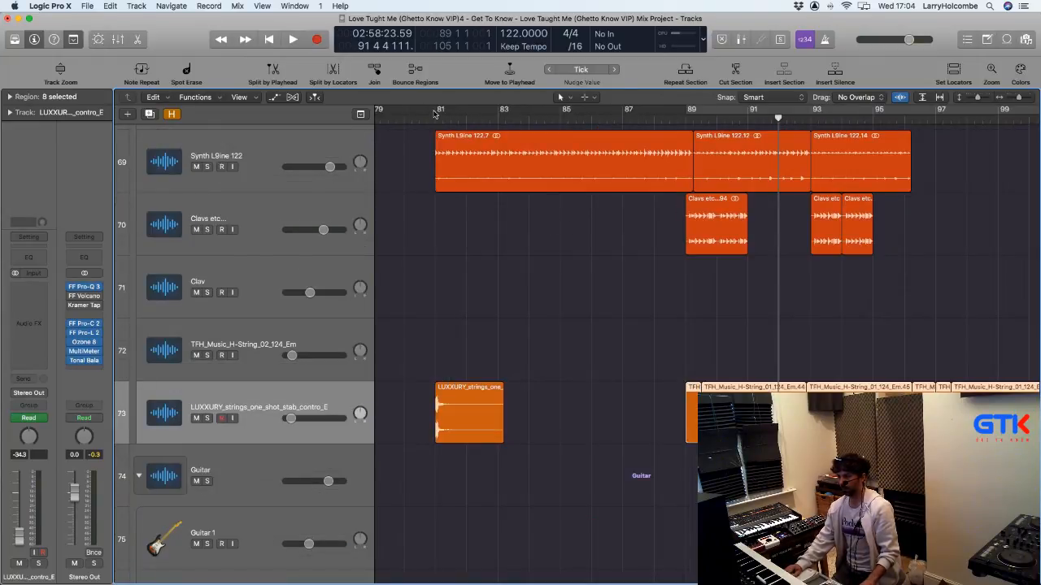
pyautogui.moveTo(435, 112); pyautogui.dragTo(570, 148)
pyautogui.press('super+Left')
pyautogui.press('super+Up')
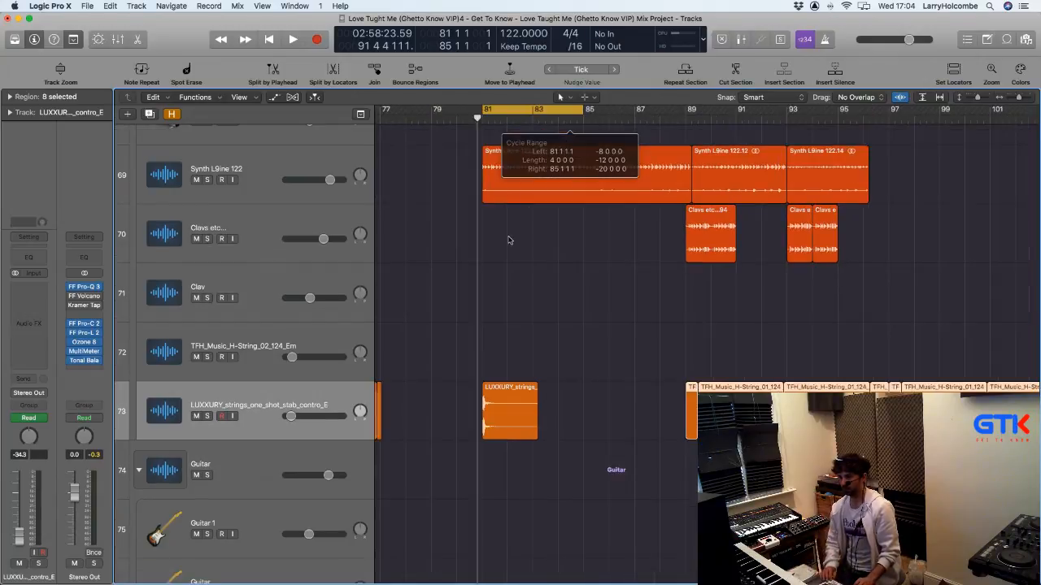
pyautogui.press('space')
pyautogui.press('super+Up')
pyautogui.press('super+Up')
pyautogui.press('super+Up')
pyautogui.press('super+Up')
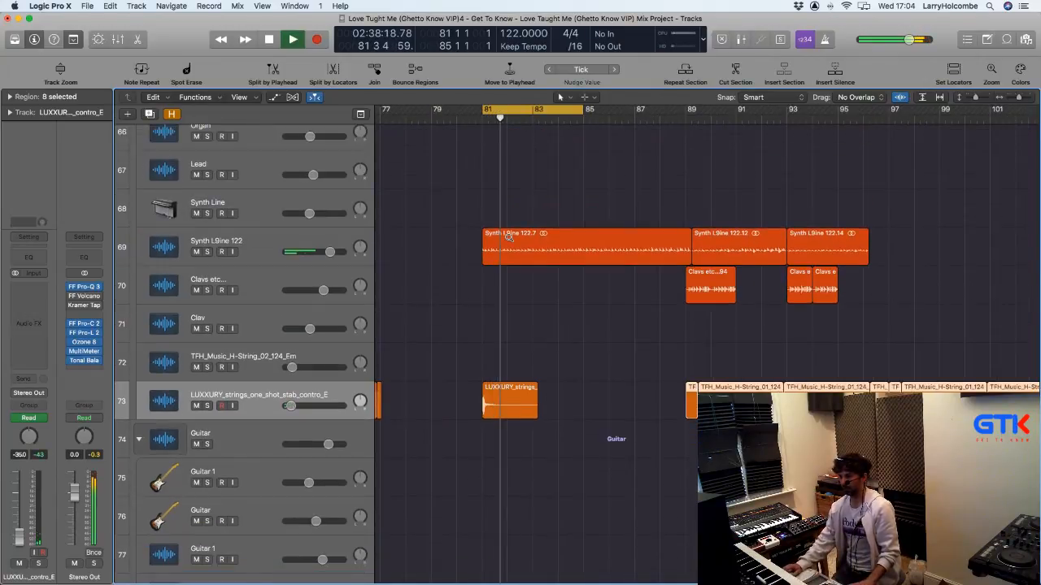
# Step: Survey the Instruments and Guitar tracks across the whole arrangement and stop playback
pyautogui.press('super+Left')
pyautogui.press('super+Left')
pyautogui.press('super+Up')
pyautogui.press('super+Left')
pyautogui.press('super+Left')
pyautogui.press('super+Up')
pyautogui.press('super+Left')
pyautogui.press('super+Left')
pyautogui.press('super+Up')
pyautogui.press('super+Left')
pyautogui.press('super+Left')
pyautogui.press('super+Left')
pyautogui.press('super+Up')
pyautogui.press('super+Up')
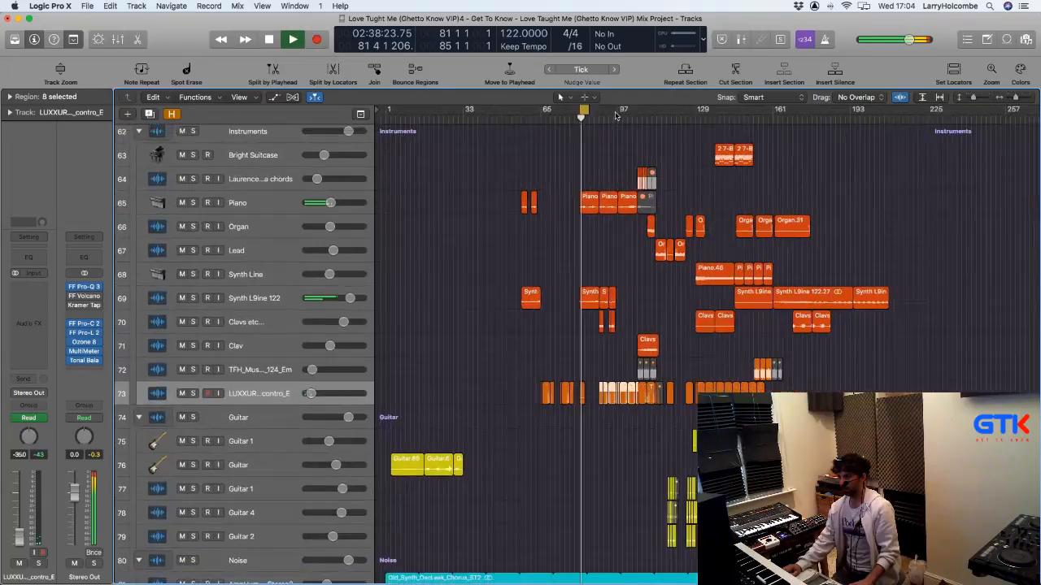
pyautogui.press('super+Left')
pyautogui.press('super+Left')
pyautogui.press('super+Up')
pyautogui.press('space')
pyautogui.moveTo(575, 113)
pyautogui.mouseDown()
pyautogui.moveTo(585, 113)
pyautogui.moveTo(578, 109)
pyautogui.mouseUp()
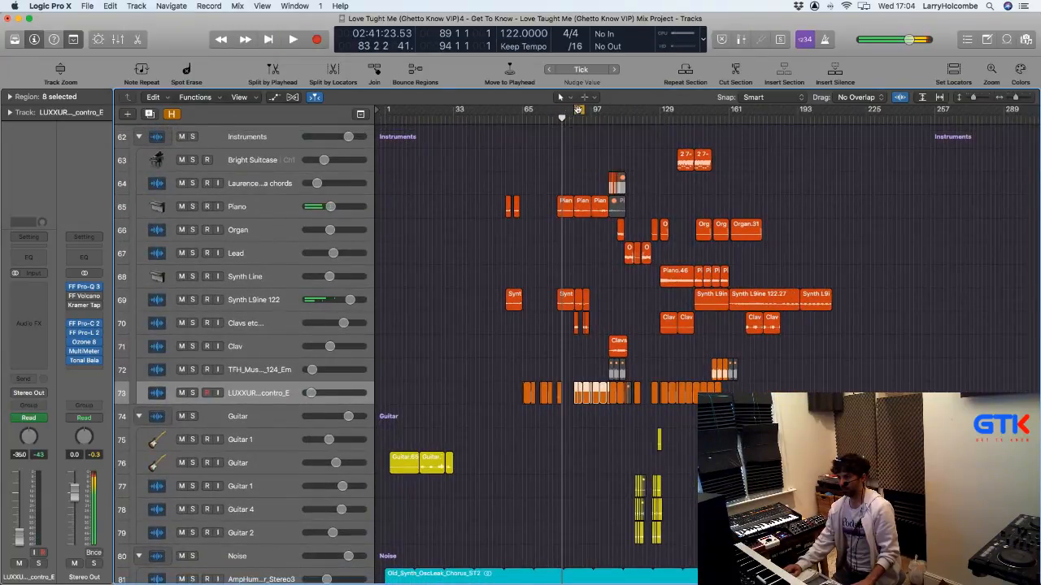
# Step: Check the channel strips of the Guitar, Guitar 1, Guitar 4 and Guitar 2 tracks with the plain audio regions
pyautogui.click(244, 463)
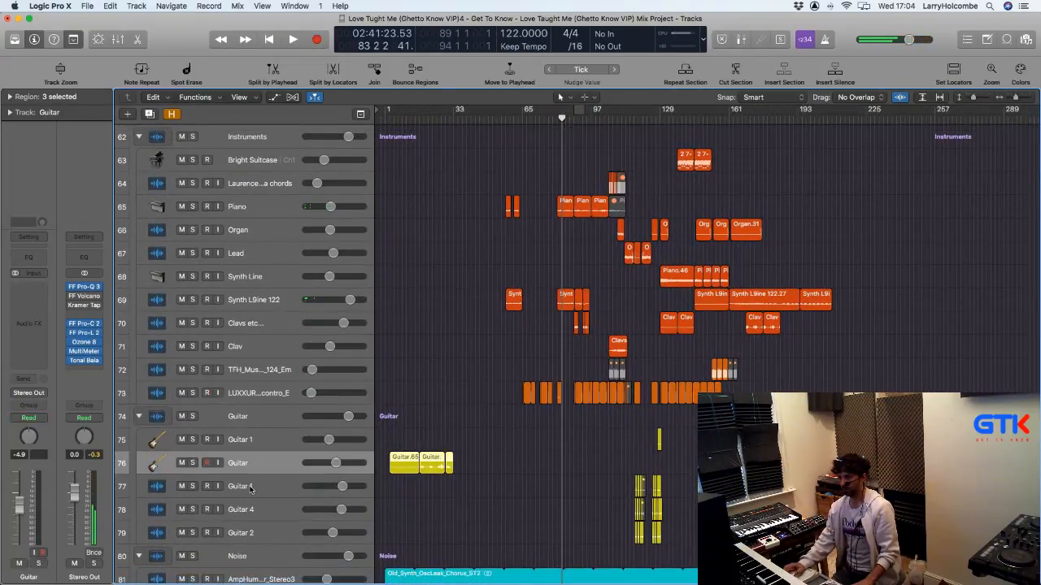
pyautogui.click(250, 487)
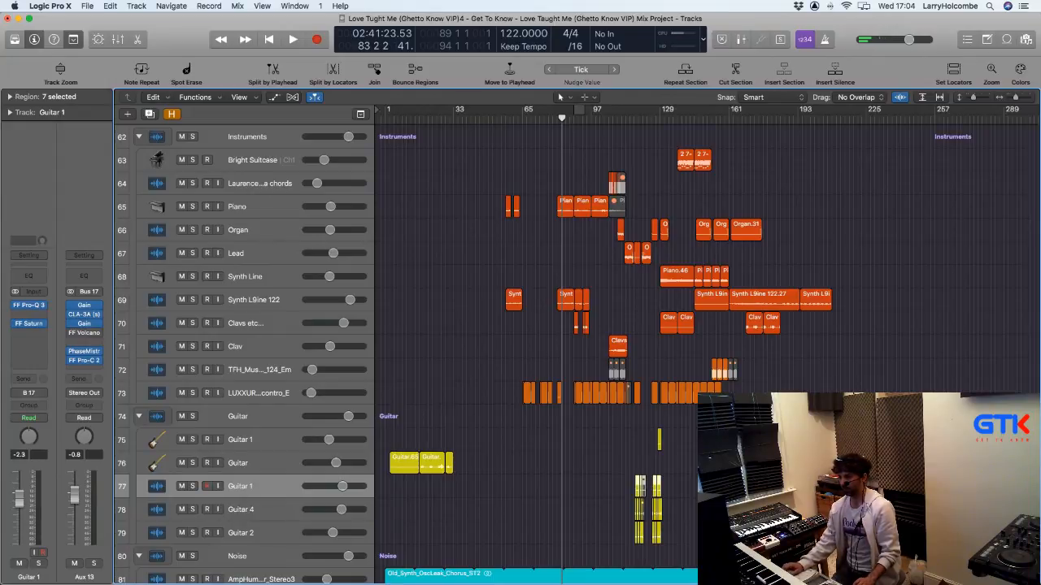
pyautogui.press('z')
pyautogui.click(282, 334)
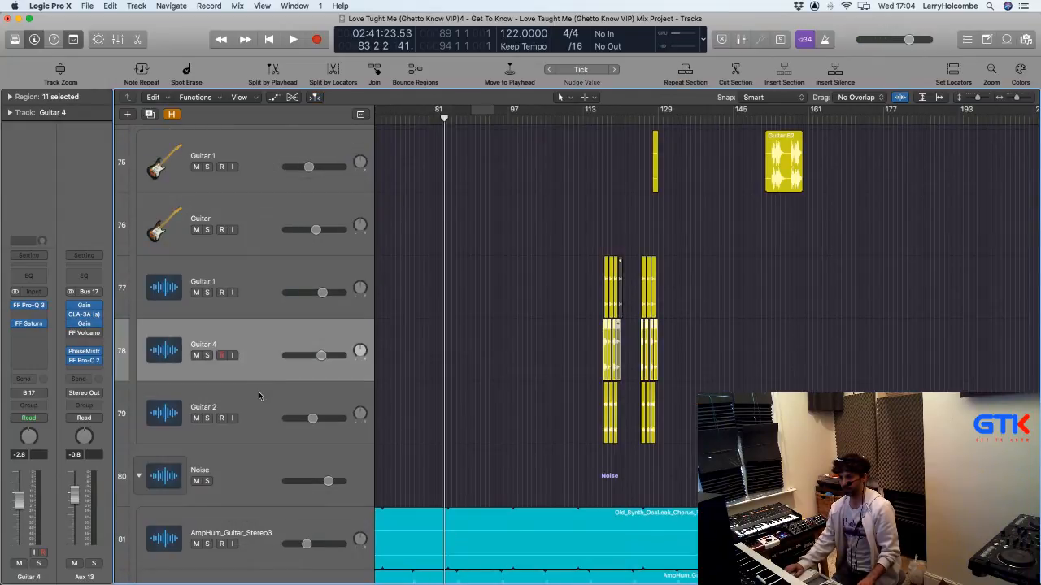
pyautogui.click(262, 397)
pyautogui.press('z')
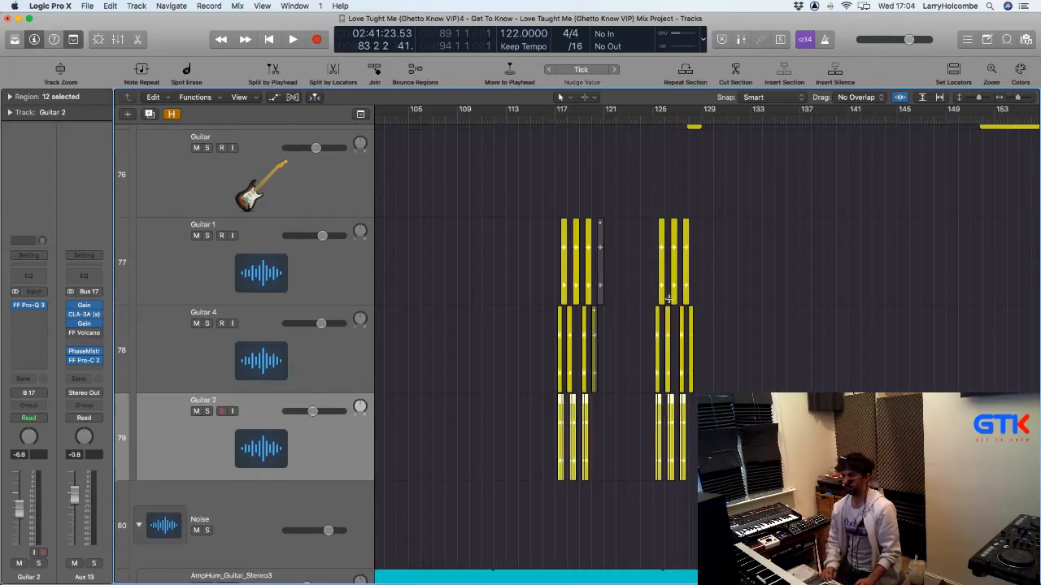
# Step: Set the cycle range from bar 117 to bar 121, select the Guitar 1 audio track and play the guitar section
pyautogui.press('super+Up')
pyautogui.press('super+Right')
pyautogui.press('super+Right')
pyautogui.press('super+Right')
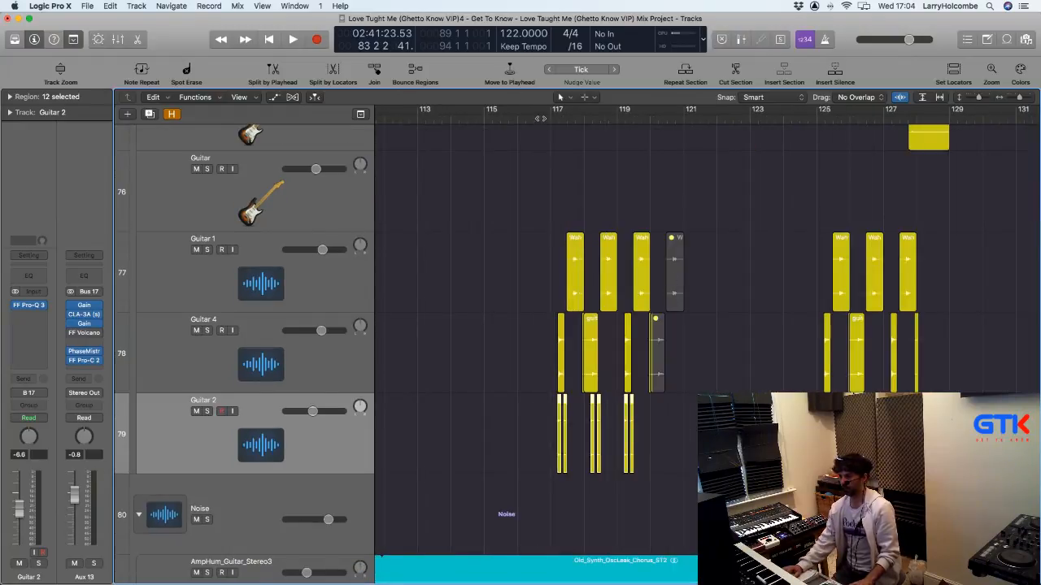
pyautogui.moveTo(560, 113); pyautogui.dragTo(681, 128)
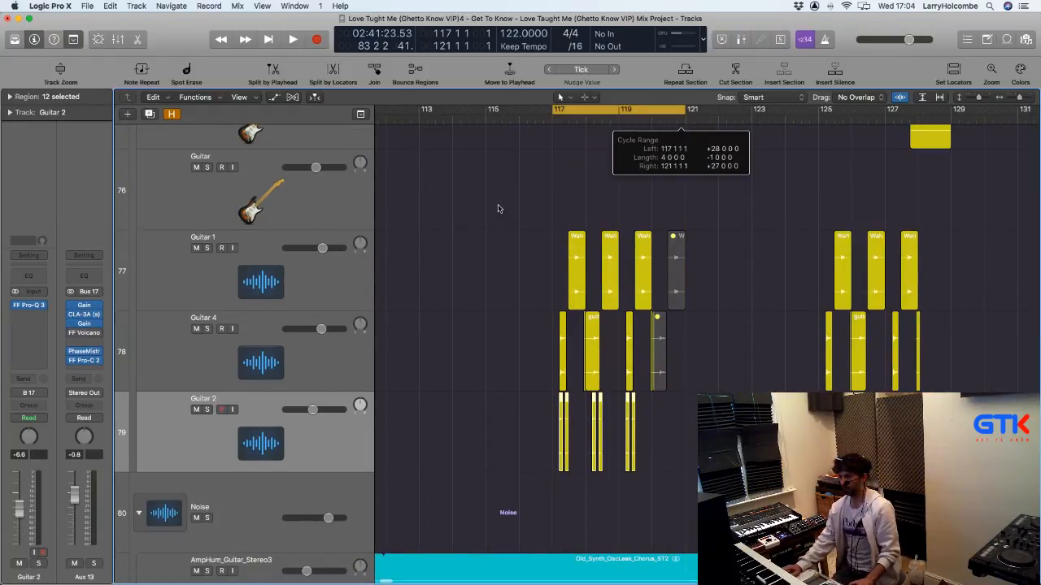
pyautogui.click(313, 286)
pyautogui.press('space')
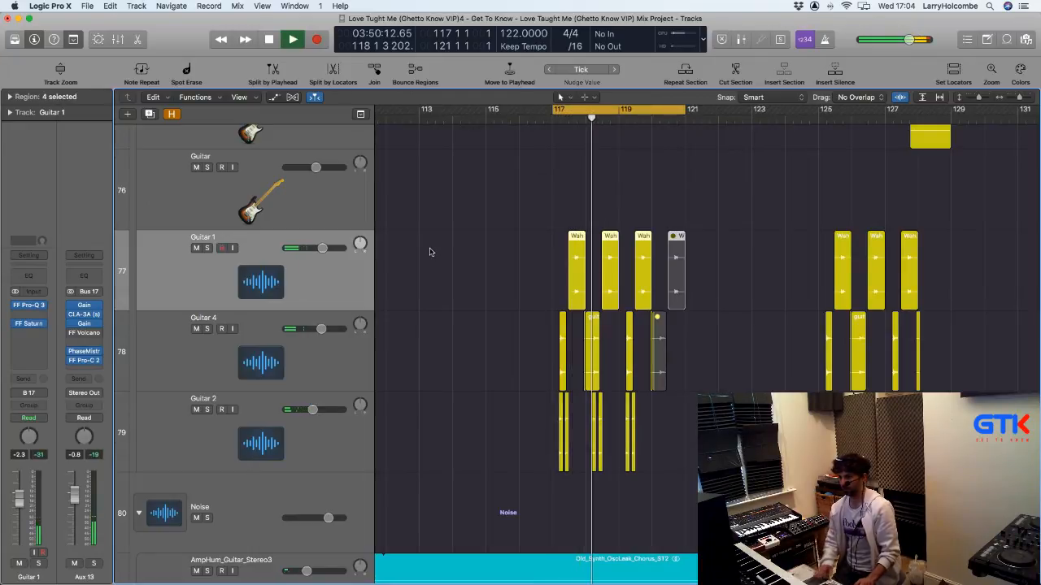
pyautogui.press('super+Up')
pyautogui.press('super+Up')
pyautogui.press('super+Up')
pyautogui.press('super+Up')
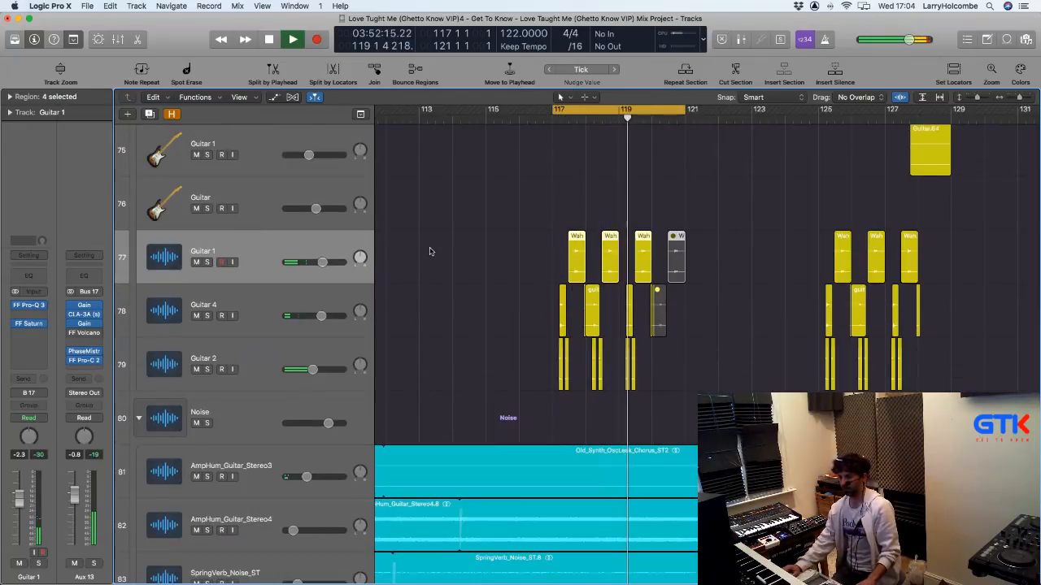
pyautogui.press('space')
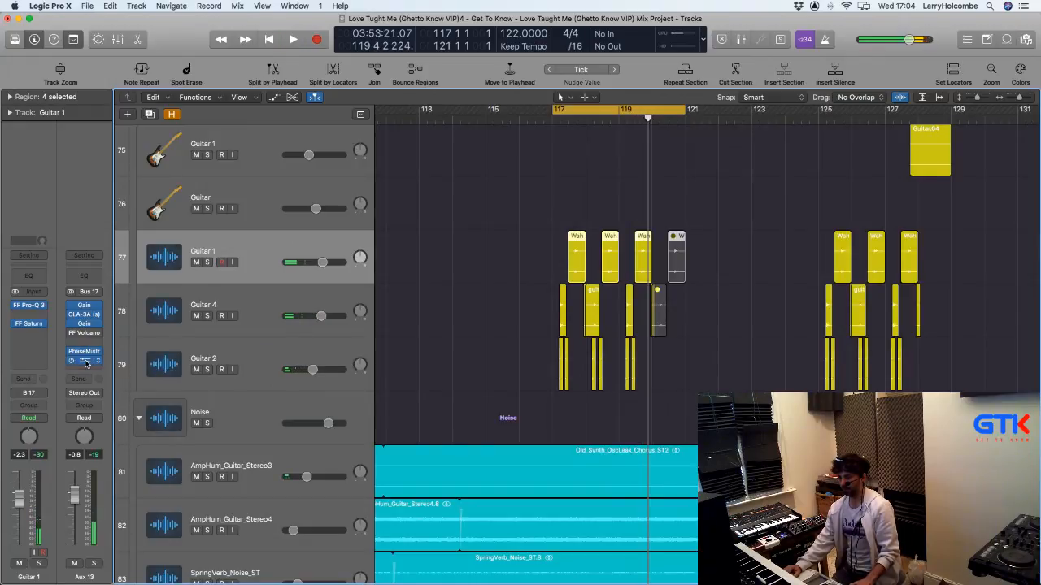
# Step: Inspect the FF Pro-C 2 compressor on the Aux 13 guitar bus during playback and close it
pyautogui.click(83, 363)
pyautogui.moveTo(312, 345)
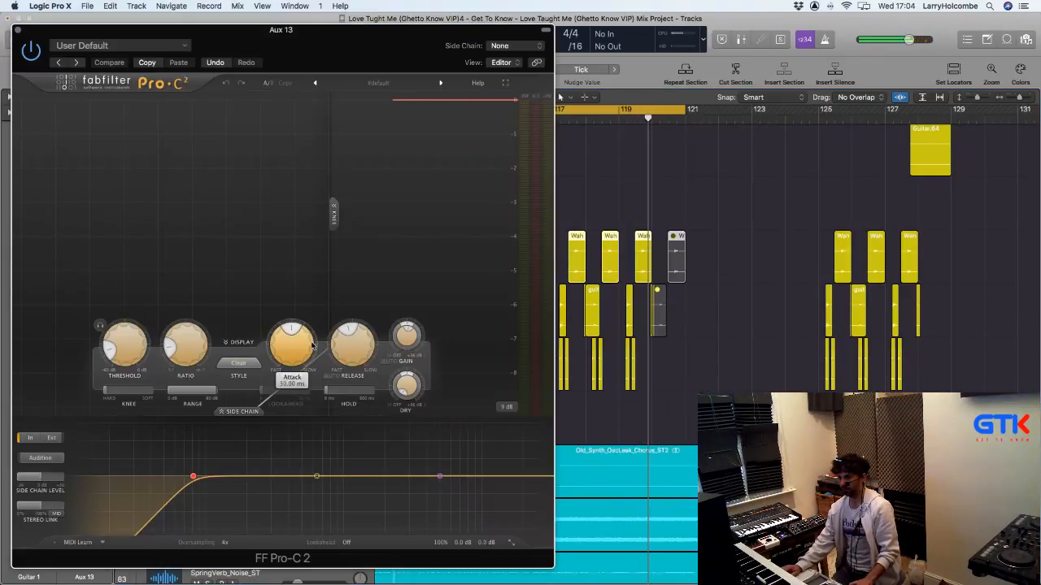
pyautogui.press('space')
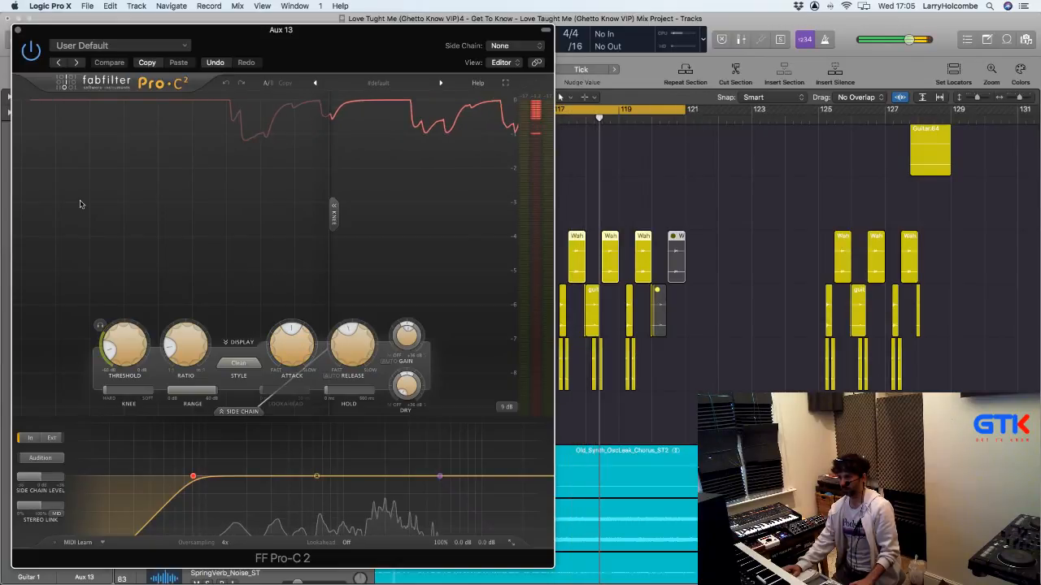
pyautogui.press('super+w')
# Step: Examine how the kick and drum tracks are arranged around the guitar section at bars 117 to 121
pyautogui.keyDown('ctrl'); pyautogui.keyDown('alt'); pyautogui.click(412, 207); pyautogui.keyUp('alt'); pyautogui.keyUp('ctrl')
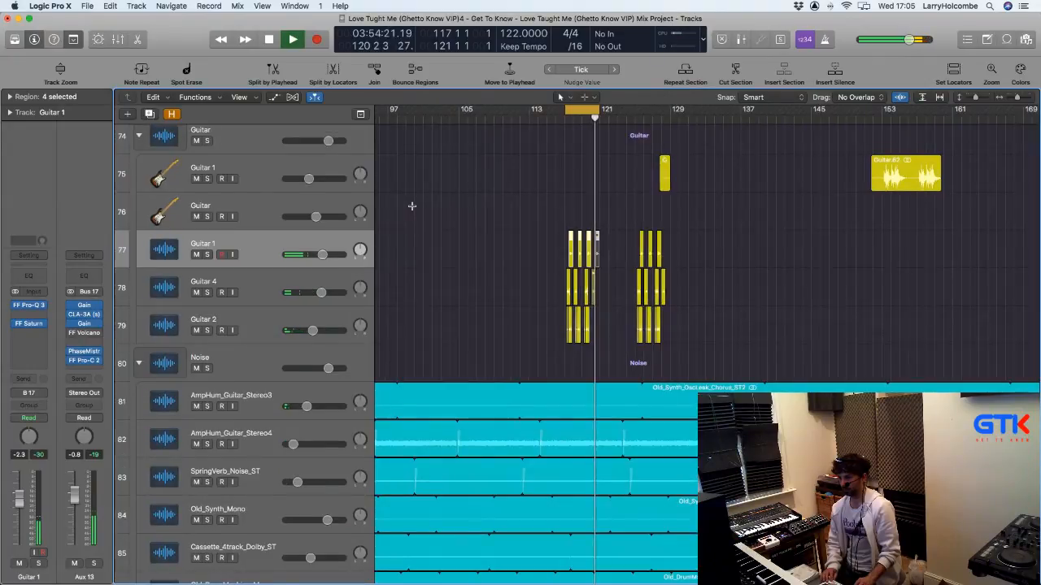
pyautogui.press('super+Up')
pyautogui.press('super+Up')
pyautogui.press('super+Up')
pyautogui.press('super+Up')
pyautogui.press('super+Up')
pyautogui.press('super+Up')
pyautogui.press('super+Up')
pyautogui.press('super+Up')
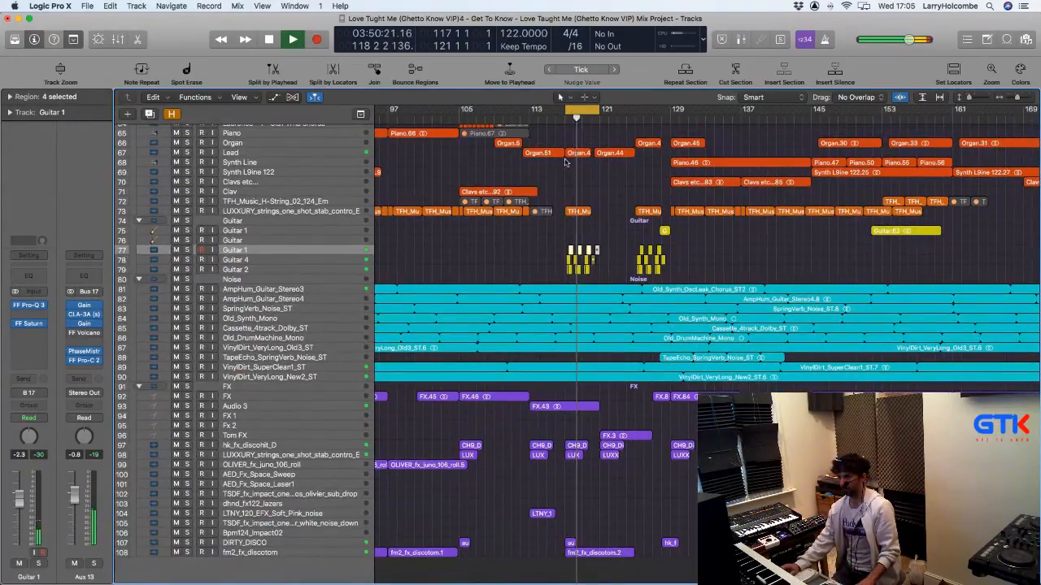
pyautogui.scroll(10, 569, 350)
pyautogui.moveTo(533, 228); pyautogui.dragTo(682, 409)
pyautogui.scroll(-2, 623, 285)
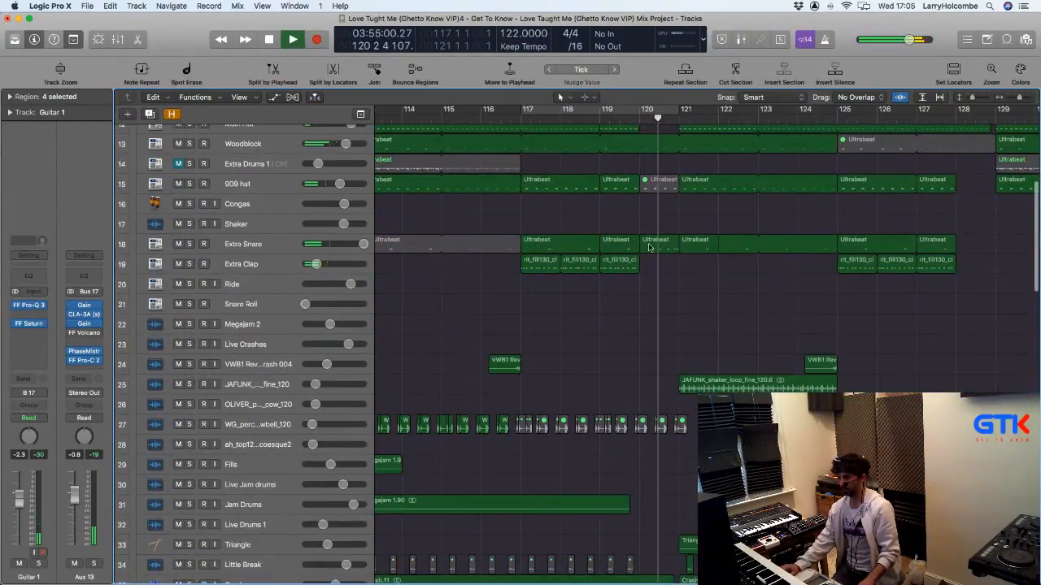
pyautogui.press('super+Up')
pyautogui.press('super+Left')
pyautogui.press('super+Left')
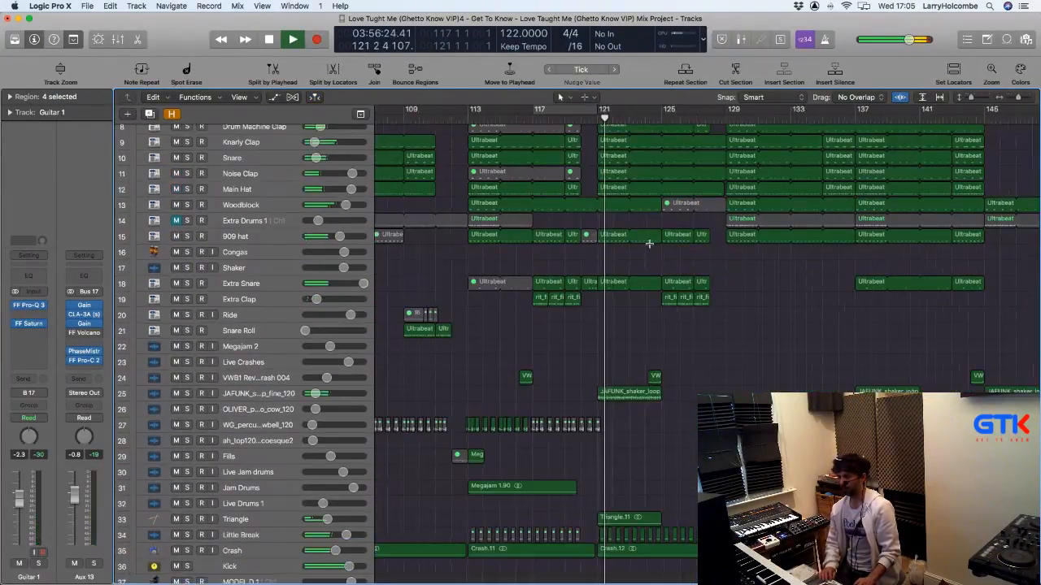
pyautogui.press('super+Up')
pyautogui.press('super+Up')
pyautogui.press('super+Up')
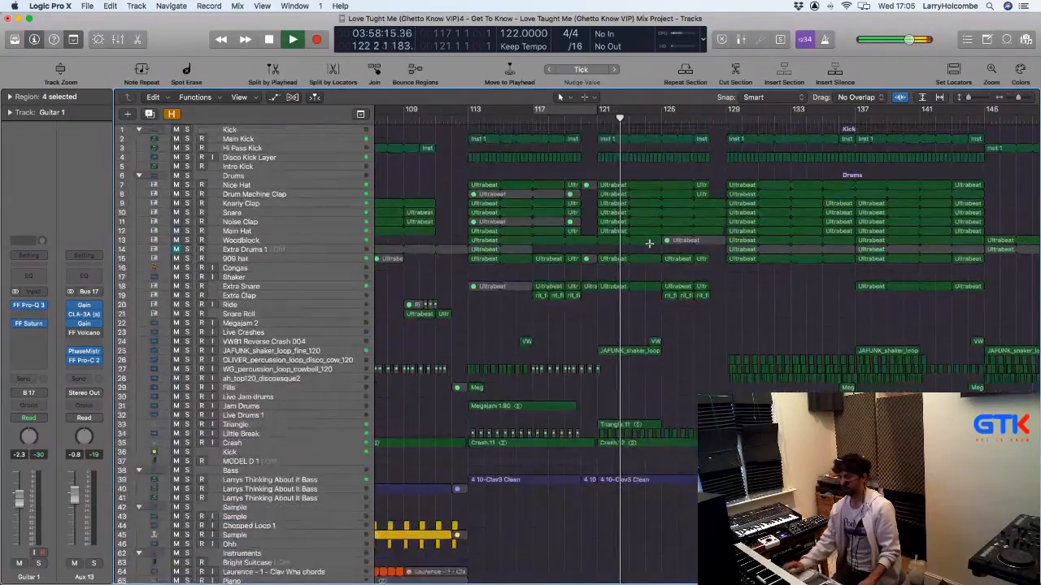
# Step: Examine the Bass, Sample, Instruments, Guitar, Noise and FX regions around bars 113 to 129
pyautogui.scroll(-15, 649, 243)
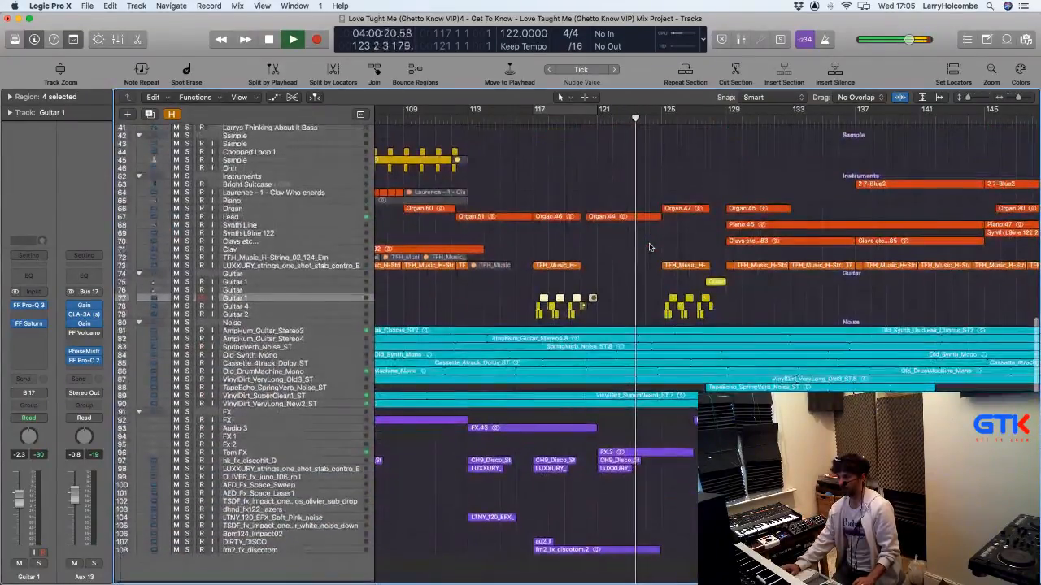
pyautogui.press('super+Up')
pyautogui.press('super+Left')
pyautogui.hscroll(-1, 587, 201)
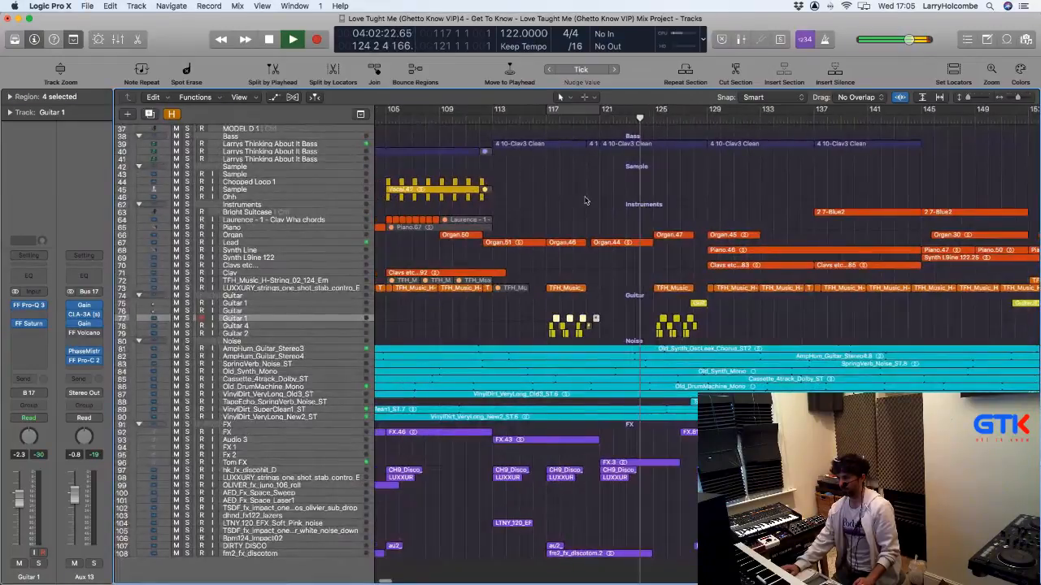
pyautogui.hscroll(-1, 584, 201)
pyautogui.press('super+Left')
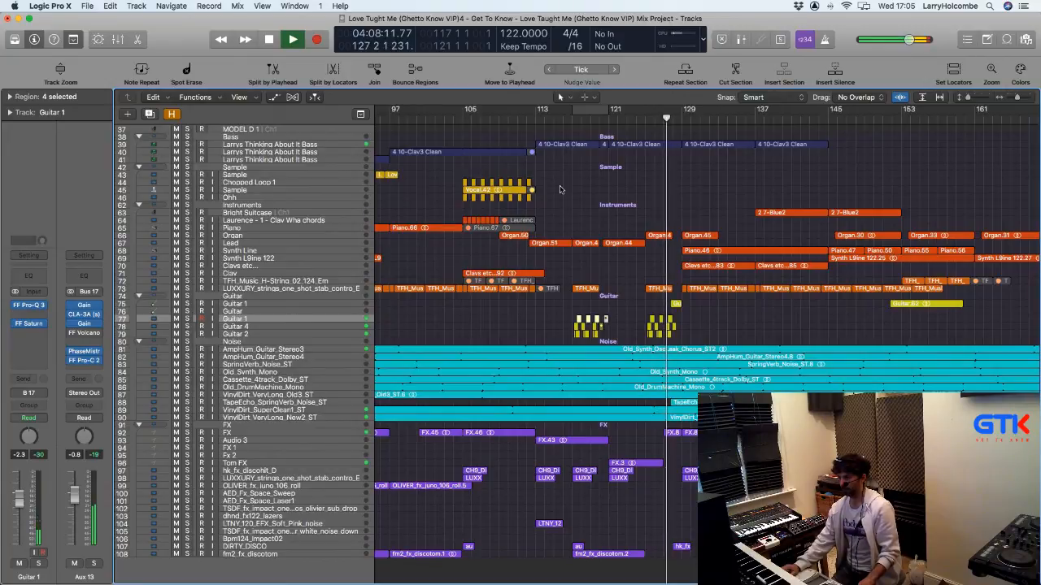
pyautogui.click(509, 136)
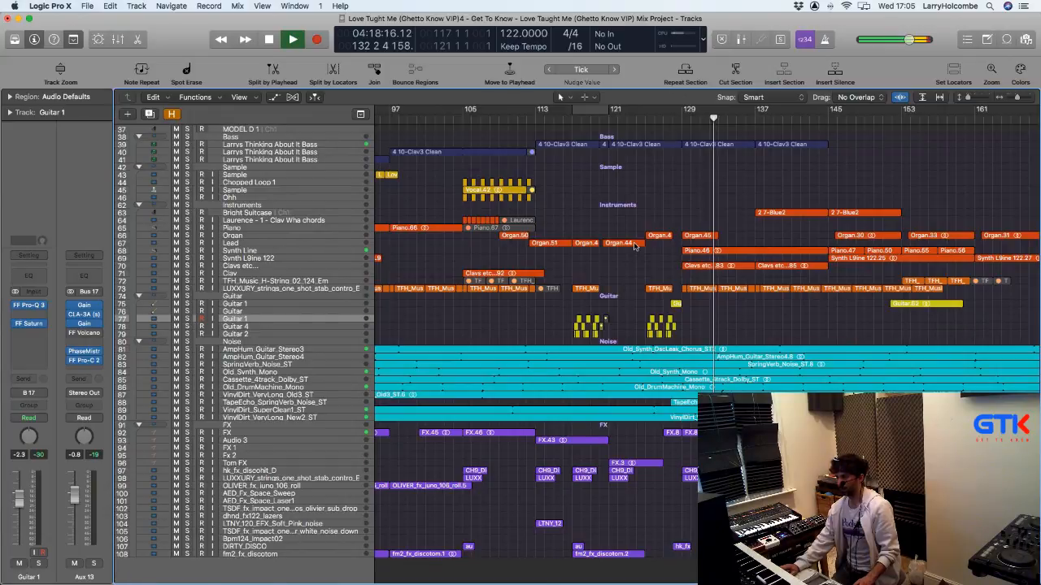
# Step: Review the inserts on the instrument, sample, bass and drum channels in the mixer, close it and stop playback
pyautogui.scroll(8, 634, 247)
pyautogui.press('super+Left')
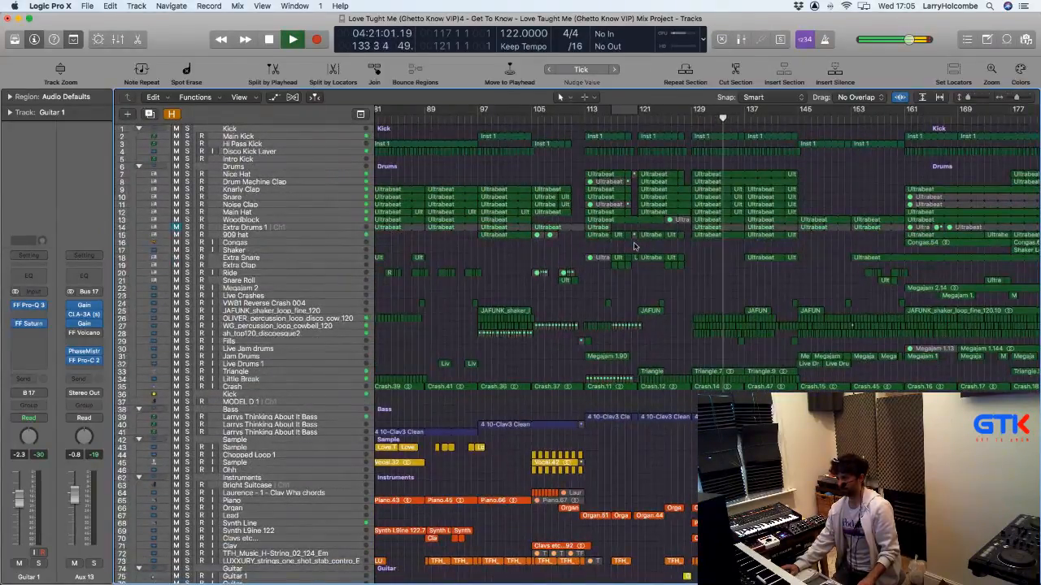
pyautogui.press('x')
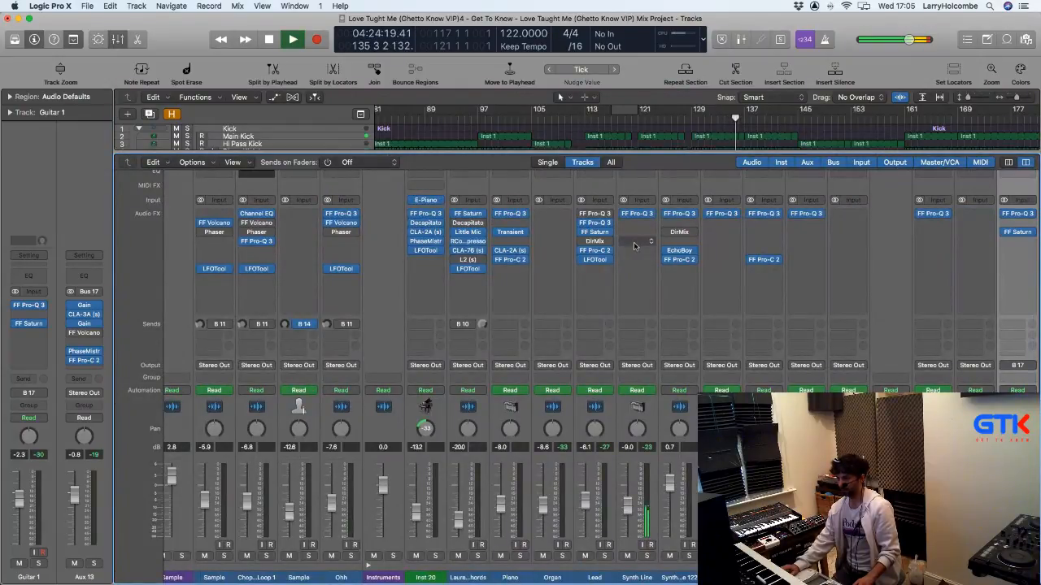
pyautogui.hscroll(-9, 635, 246)
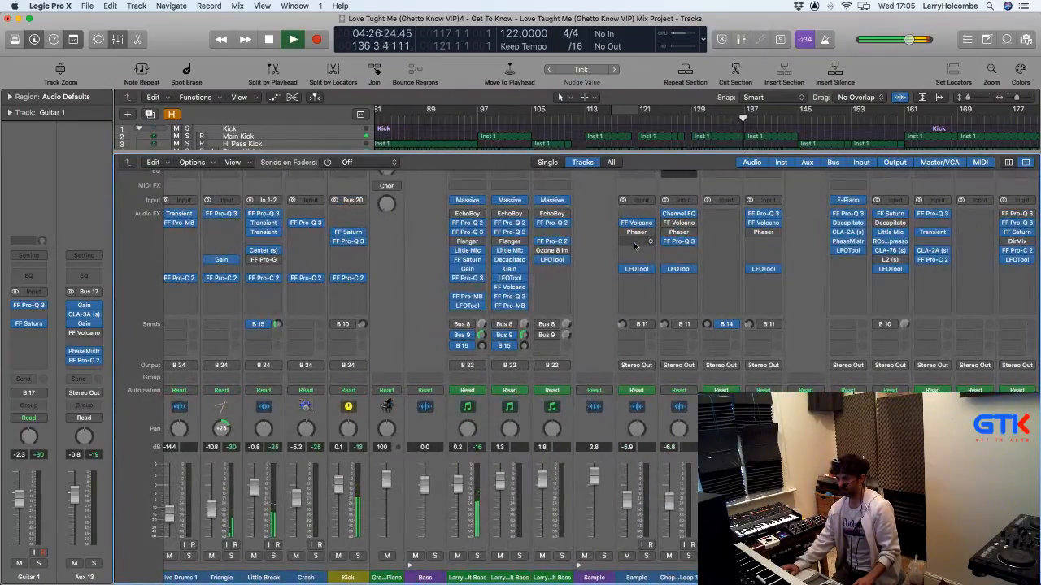
pyautogui.hscroll(-12, 635, 246)
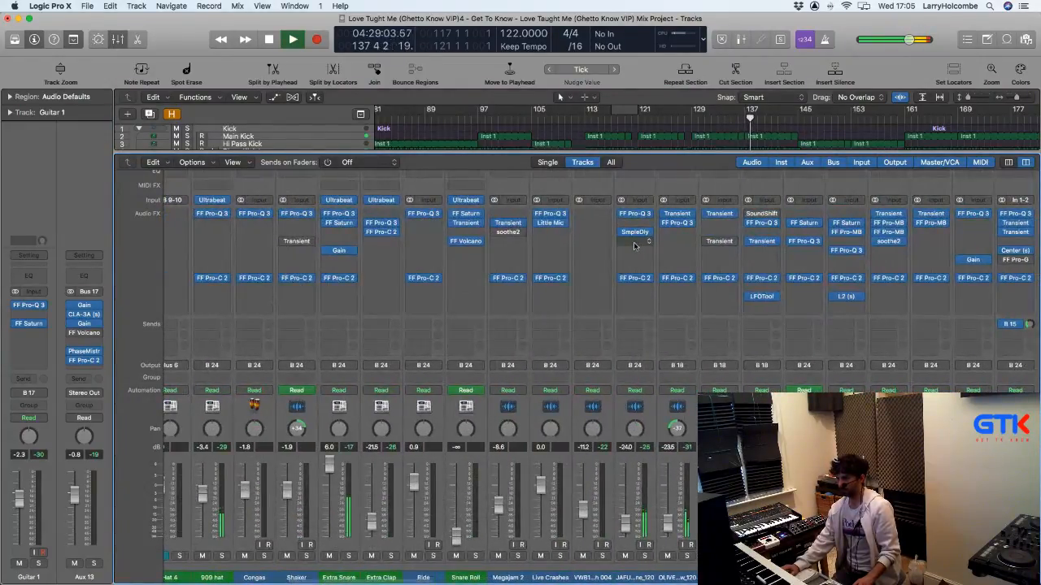
pyautogui.press('x')
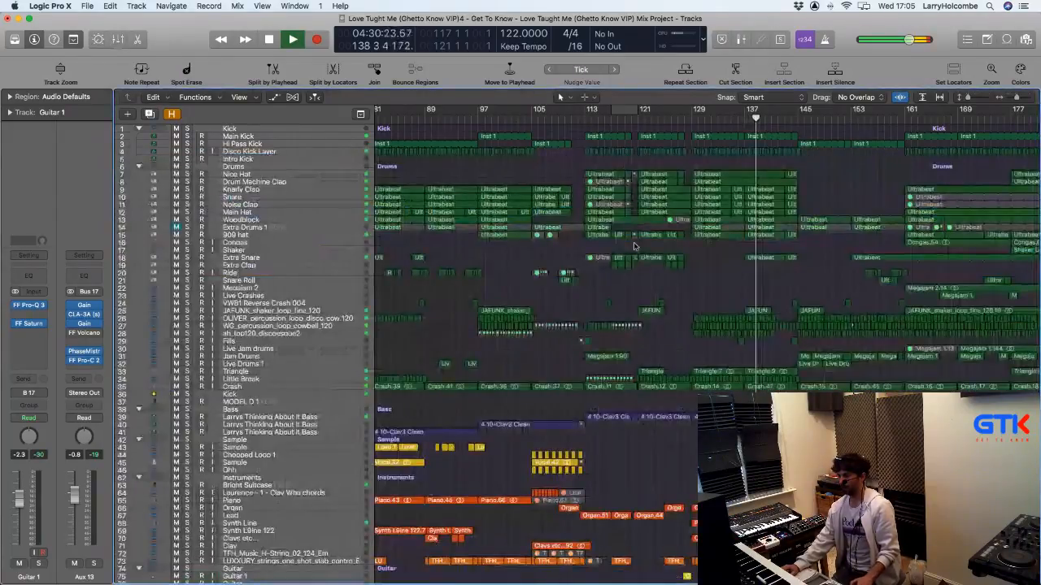
pyautogui.press('space')
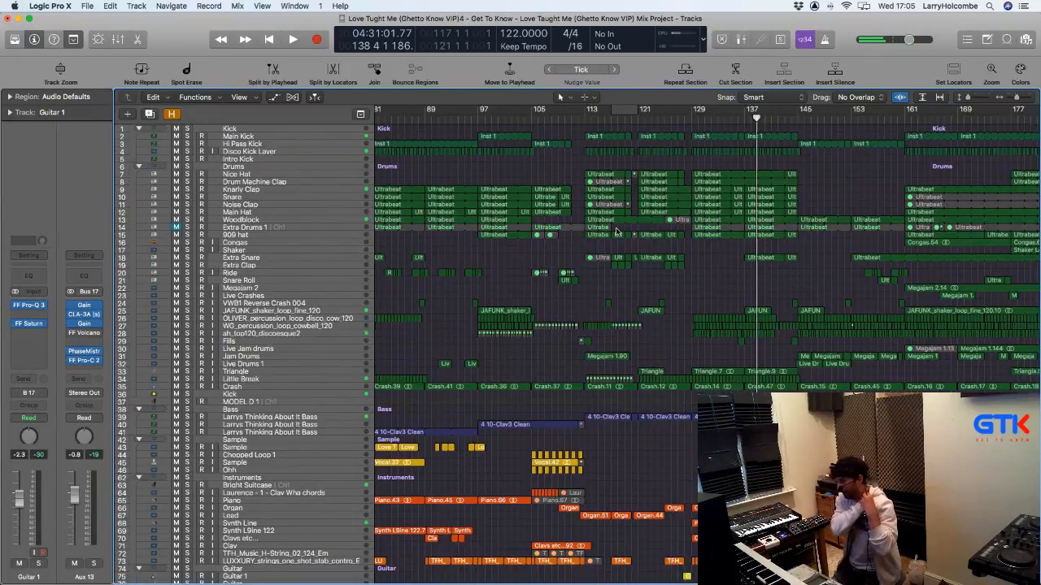
# Step: Set the cycle range from bar 41 to bar 49 over the early bass section
pyautogui.hscroll(-10, 616, 231)
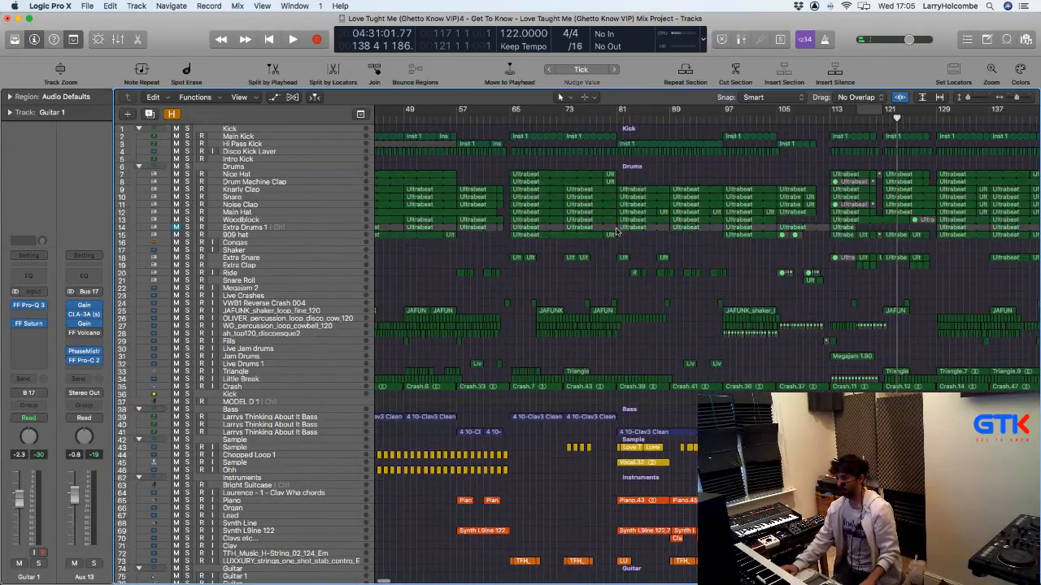
pyautogui.press('super+Left')
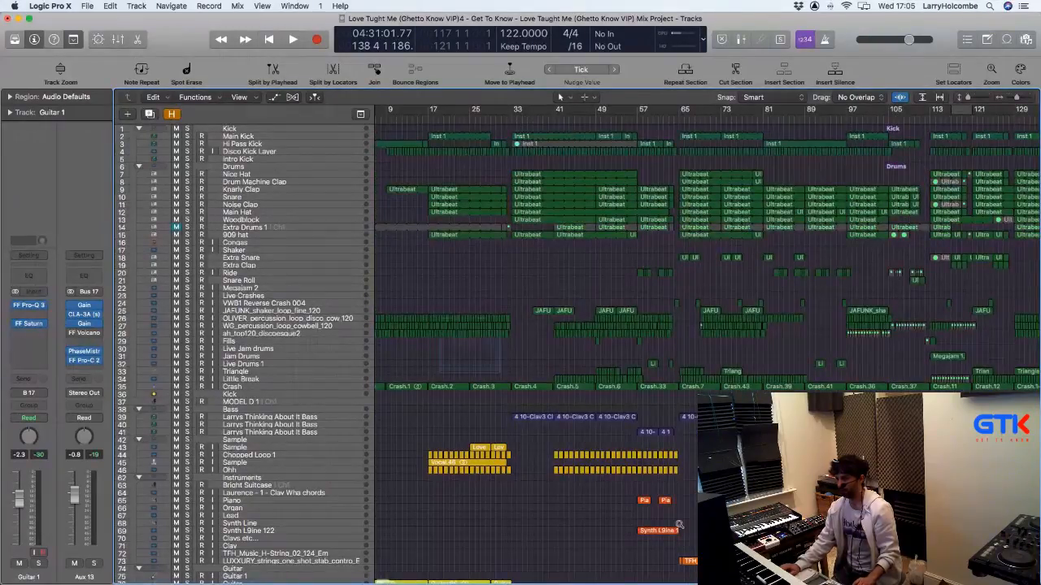
pyautogui.moveTo(439, 337); pyautogui.dragTo(682, 527)
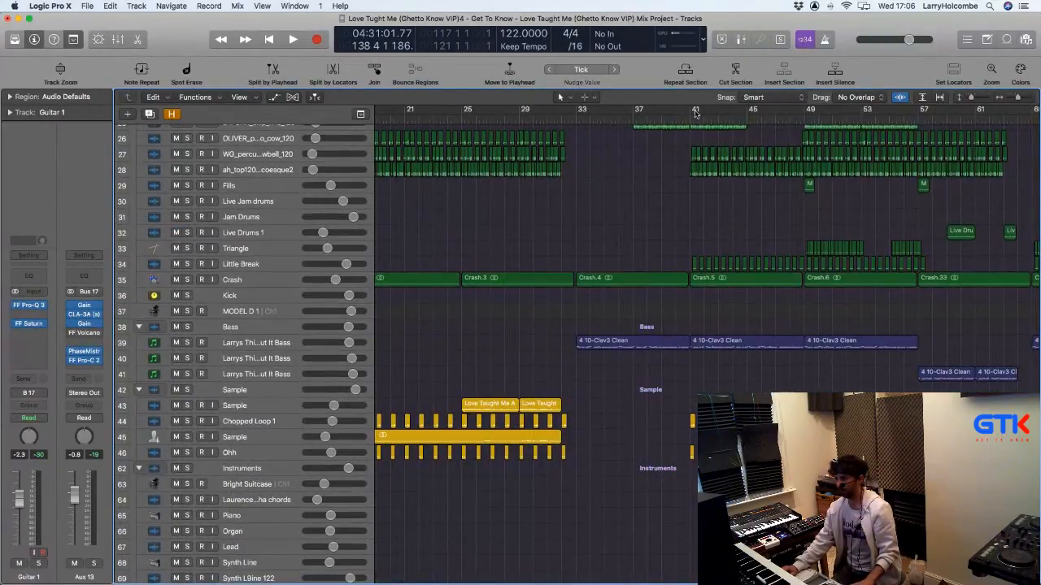
pyautogui.moveTo(690, 114); pyautogui.dragTo(805, 114)
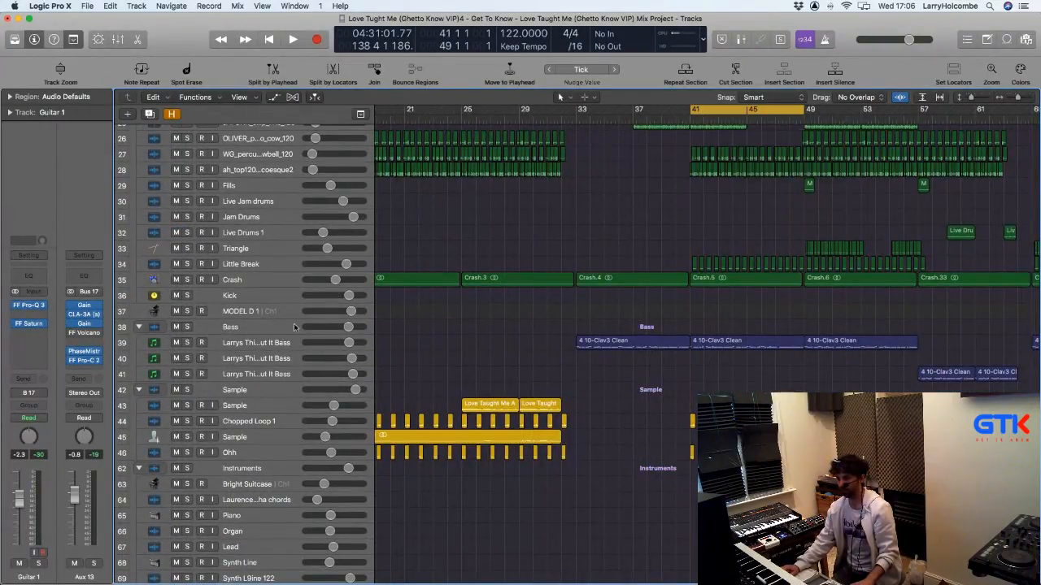
# Step: Select the first track in the Bass stack, inspect the FF Pro-Q 3 inserted after its Gain plug-in and close it
pyautogui.click(262, 348)
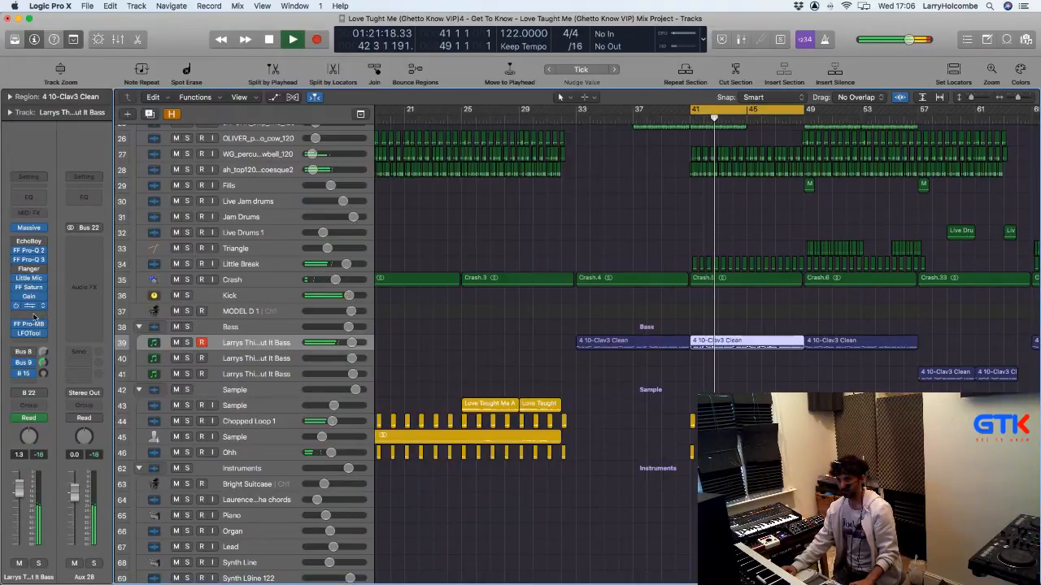
pyautogui.click(28, 305)
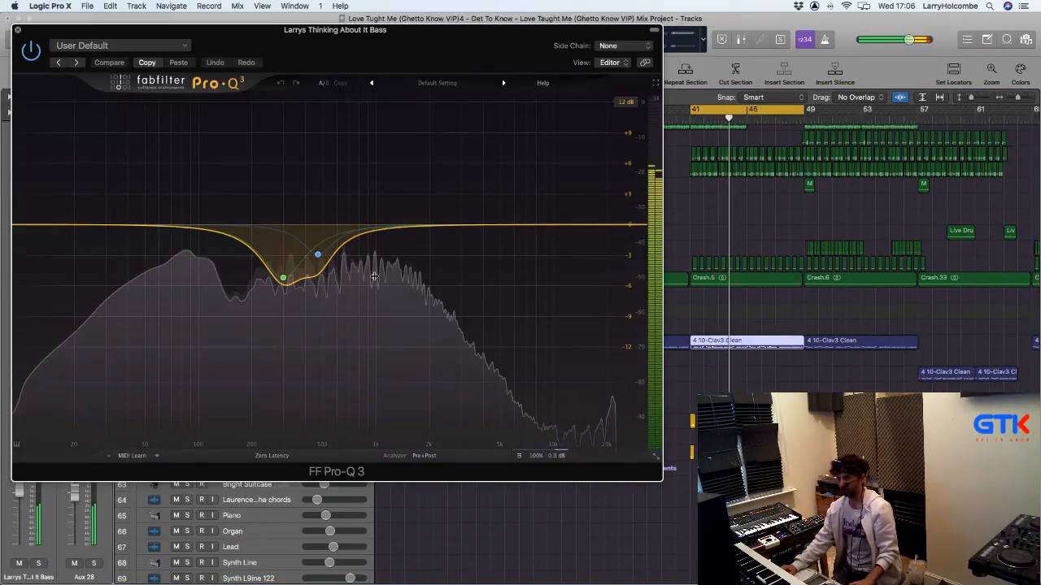
pyautogui.click(18, 30)
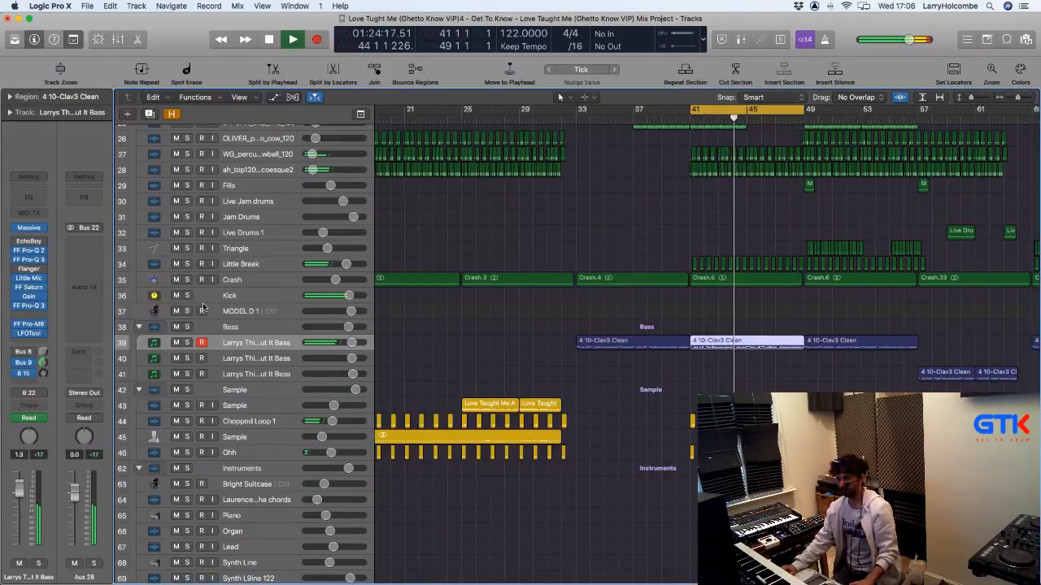
# Step: Insert a stereo Scheps 73 in the empty slot after the second FF Pro-Q 3 on the bass channel and move its window aside
pyautogui.click(25, 314)
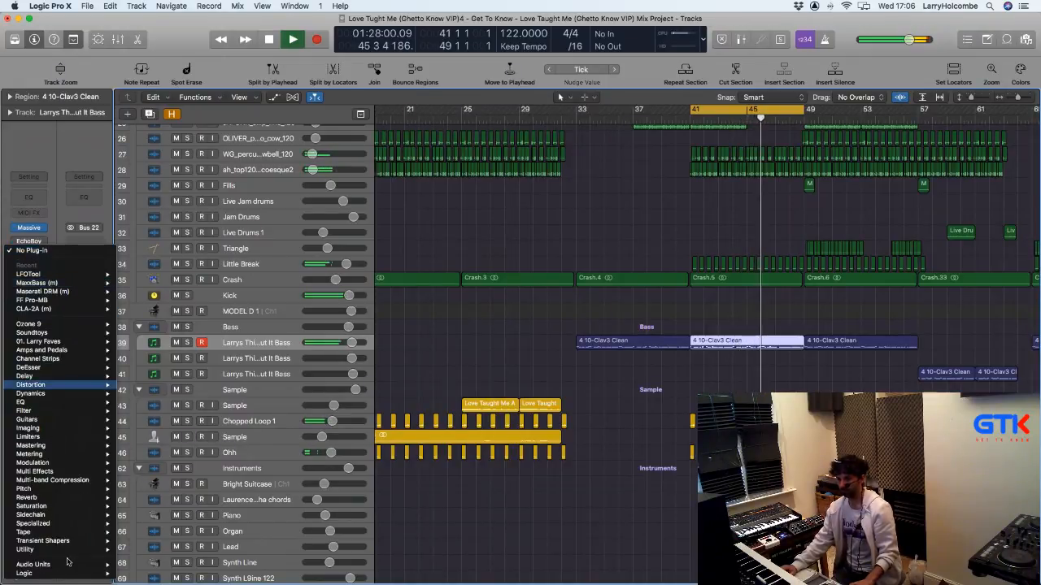
pyautogui.moveTo(57, 359)
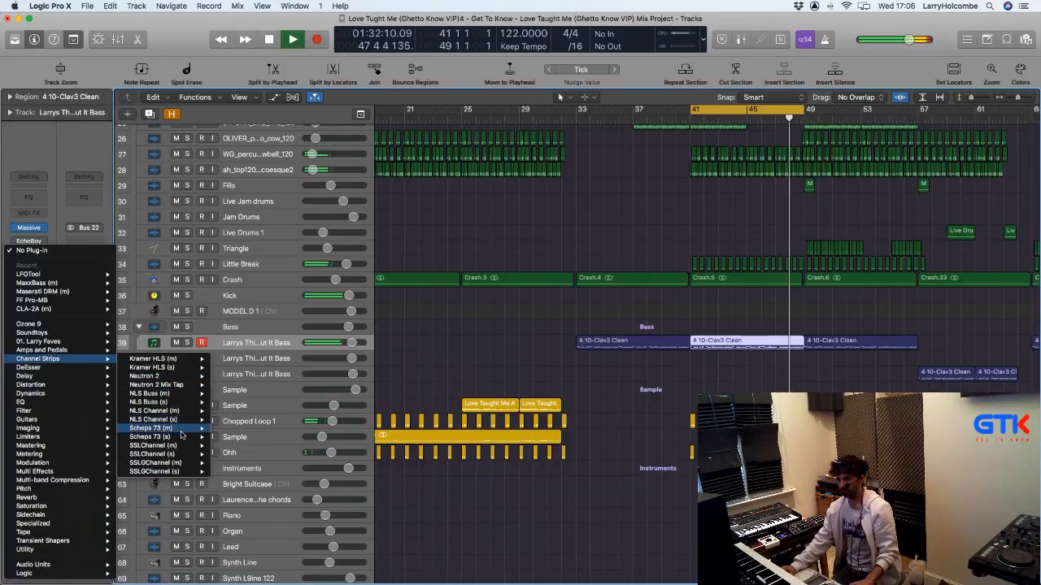
pyautogui.click(233, 429)
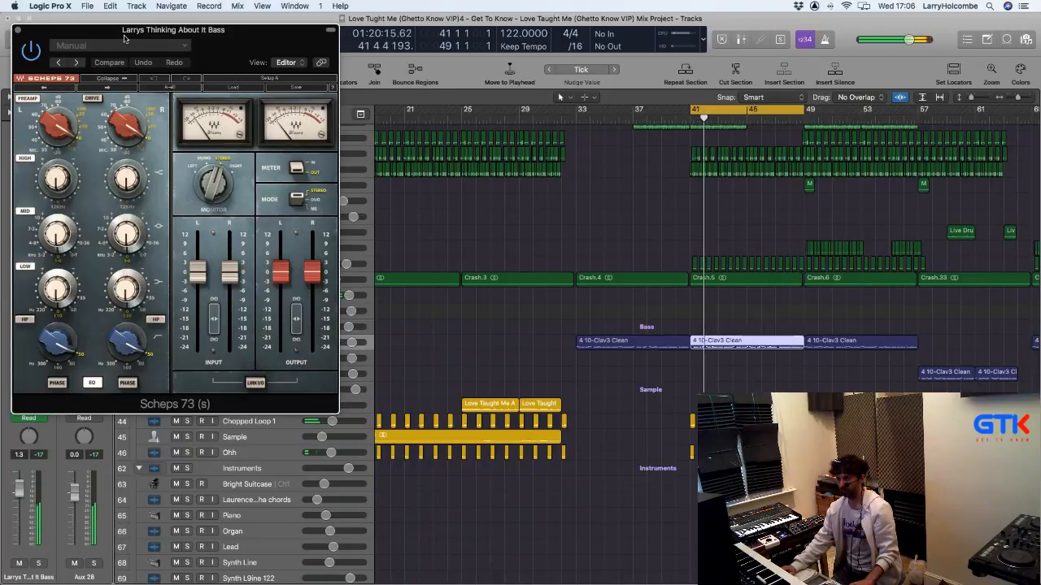
pyautogui.moveTo(252, 45); pyautogui.dragTo(395, 55)
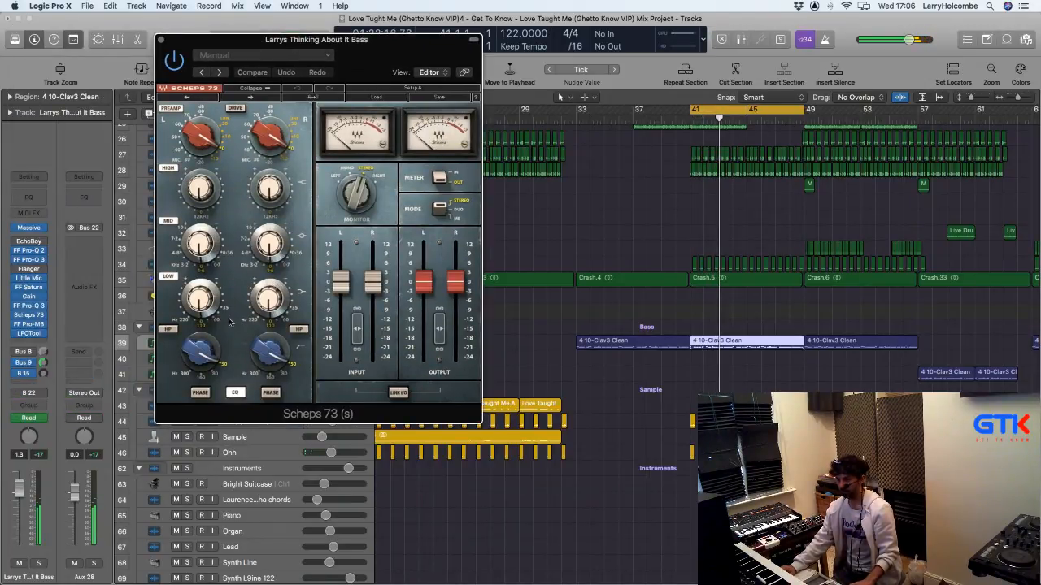
pyautogui.moveTo(283, 48); pyautogui.dragTo(277, 47)
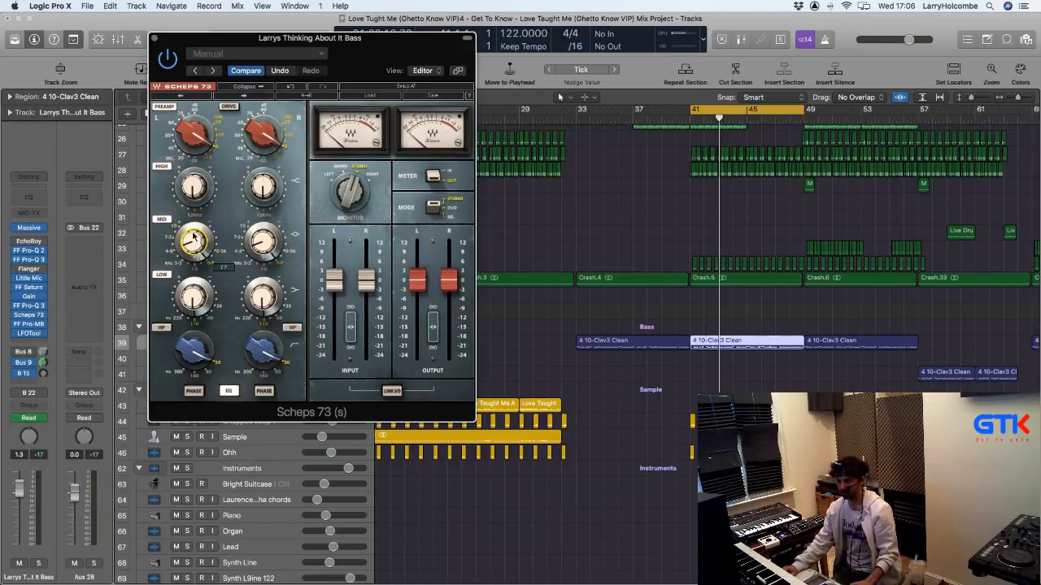
# Step: Play the cycle and boost the Scheps 73 mid band slightly, comparing the bass with the plug-in bypassed and active
pyautogui.press('space')
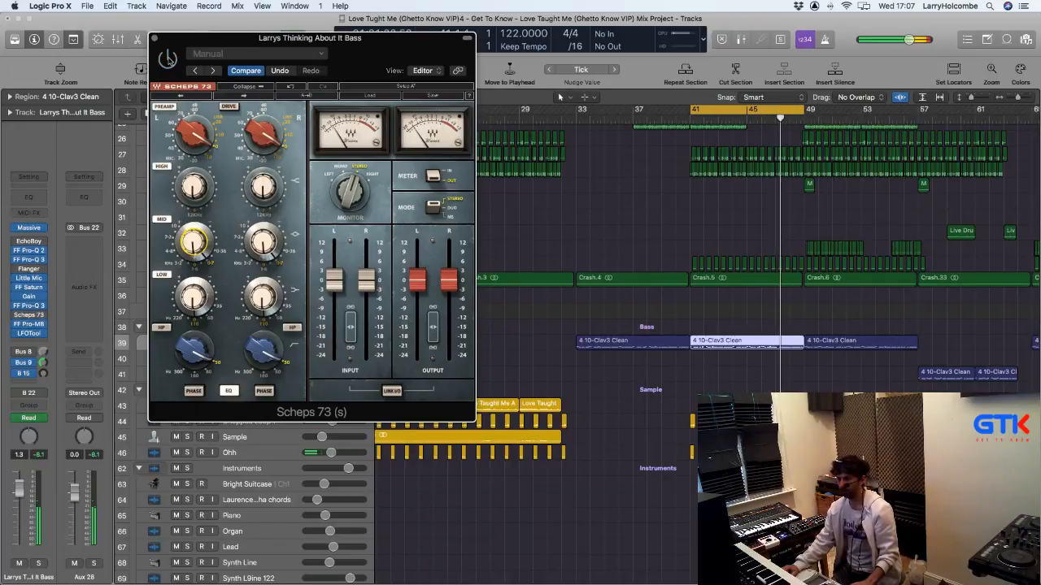
pyautogui.click(167, 59)
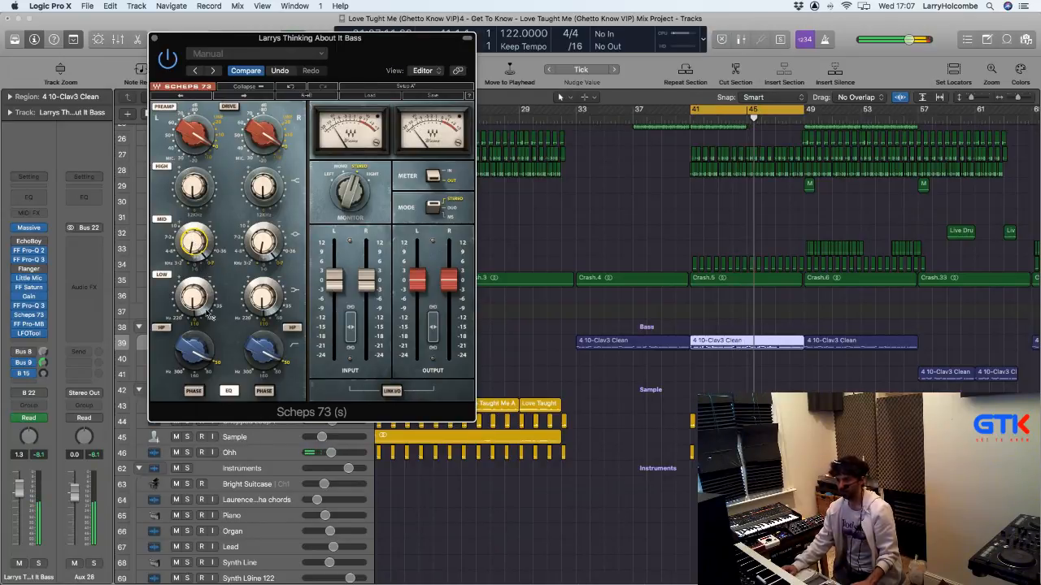
pyautogui.click(193, 355)
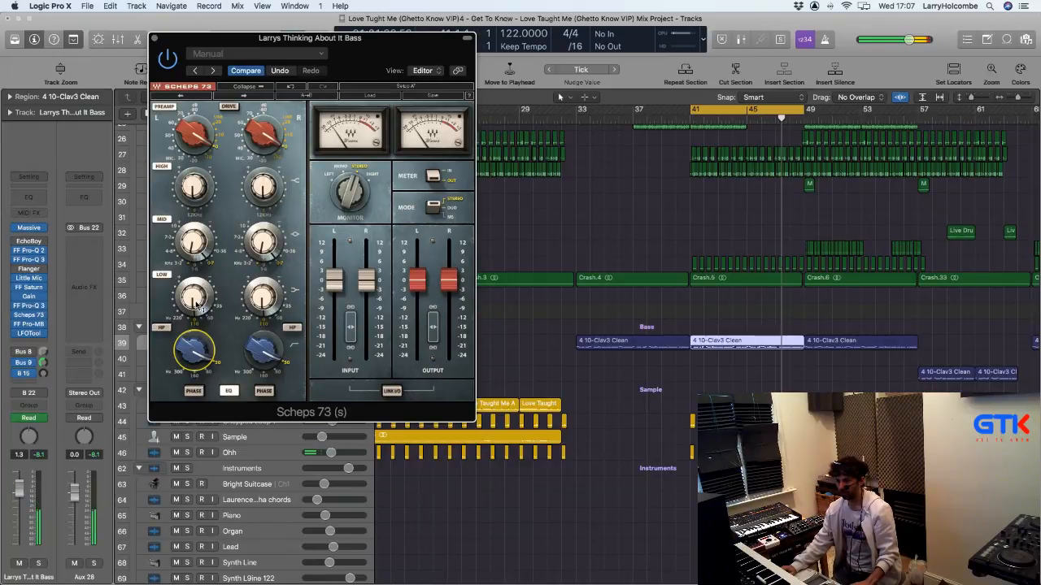
# Step: Sweep the Scheps 73 low band gain between cut and boost, leaving a slight low boost
pyautogui.moveTo(197, 302); pyautogui.dragTo(178, 290)
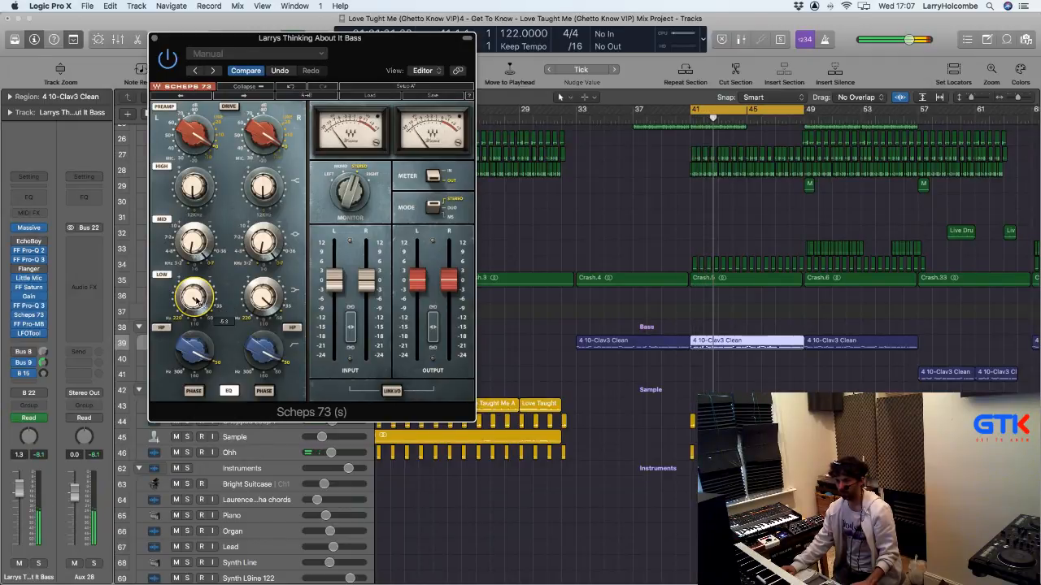
pyautogui.moveTo(195, 303)
pyautogui.mouseDown()
pyautogui.moveTo(192, 324)
pyautogui.moveTo(213, 288)
pyautogui.moveTo(205, 317)
pyautogui.mouseUp()
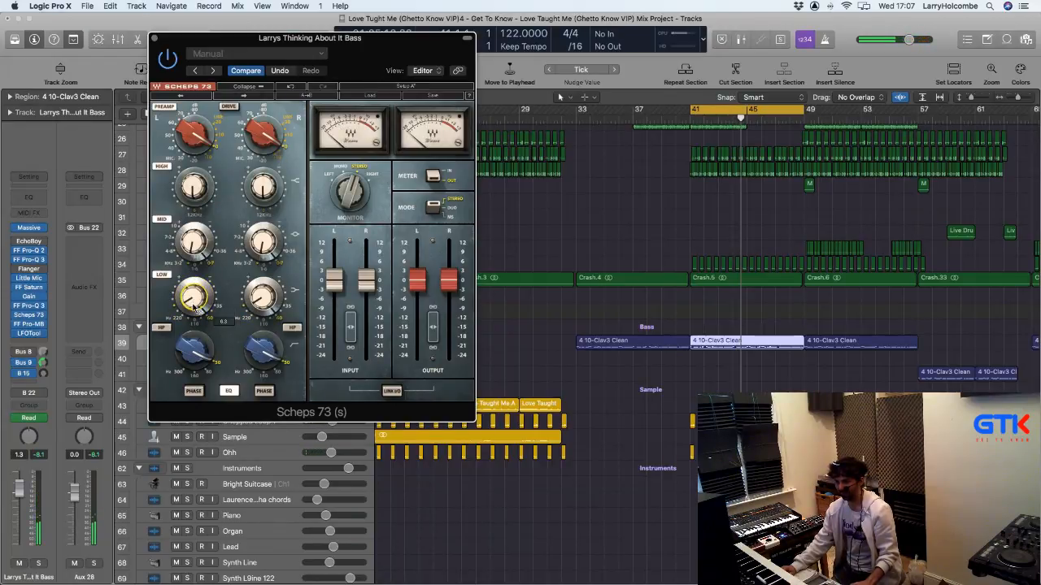
pyautogui.press('space')
pyautogui.moveTo(194, 309); pyautogui.dragTo(197, 314)
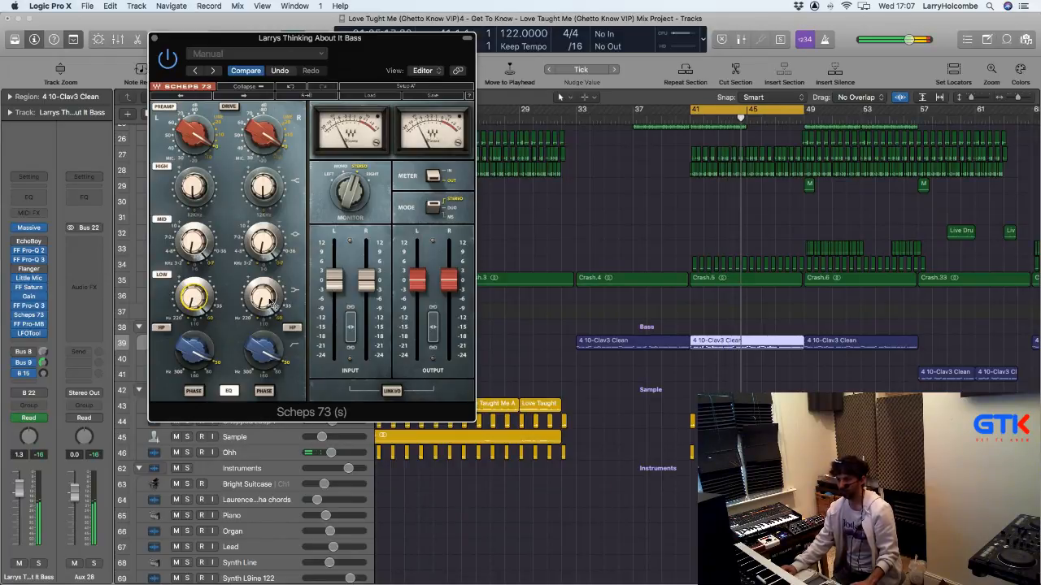
# Step: Trim the Scheps 73 output slightly below 0 dB to match levels, comparing the plug-in bypassed and active
pyautogui.moveTo(415, 291); pyautogui.dragTo(416, 289)
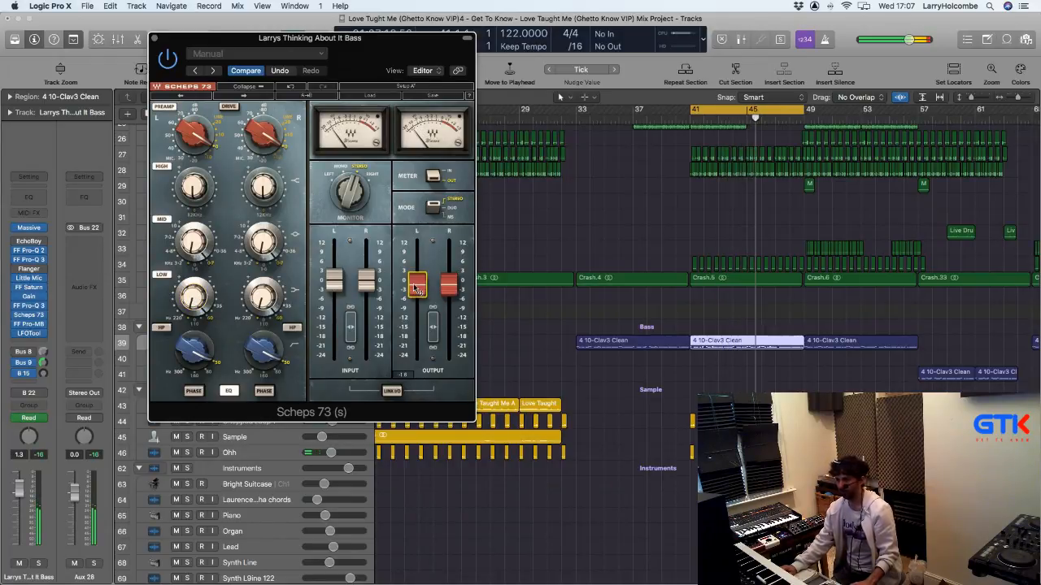
pyautogui.click(168, 63)
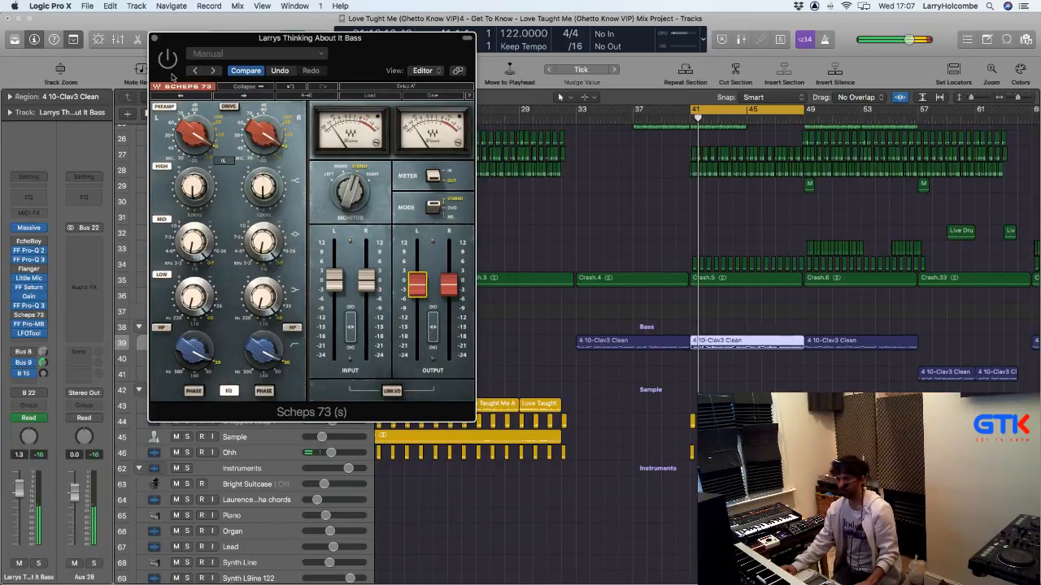
pyautogui.moveTo(409, 278); pyautogui.dragTo(417, 283)
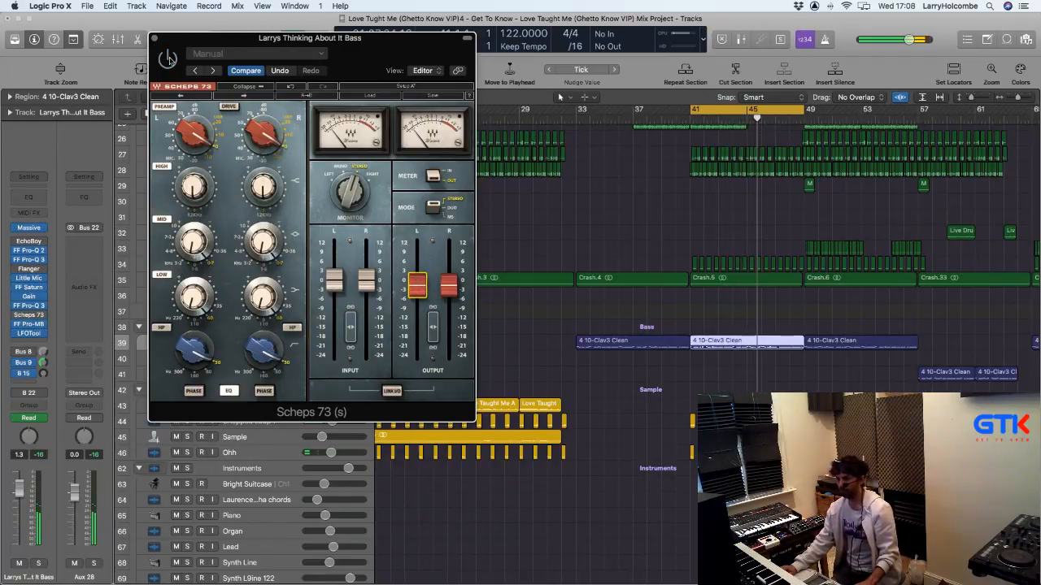
pyautogui.click(169, 60)
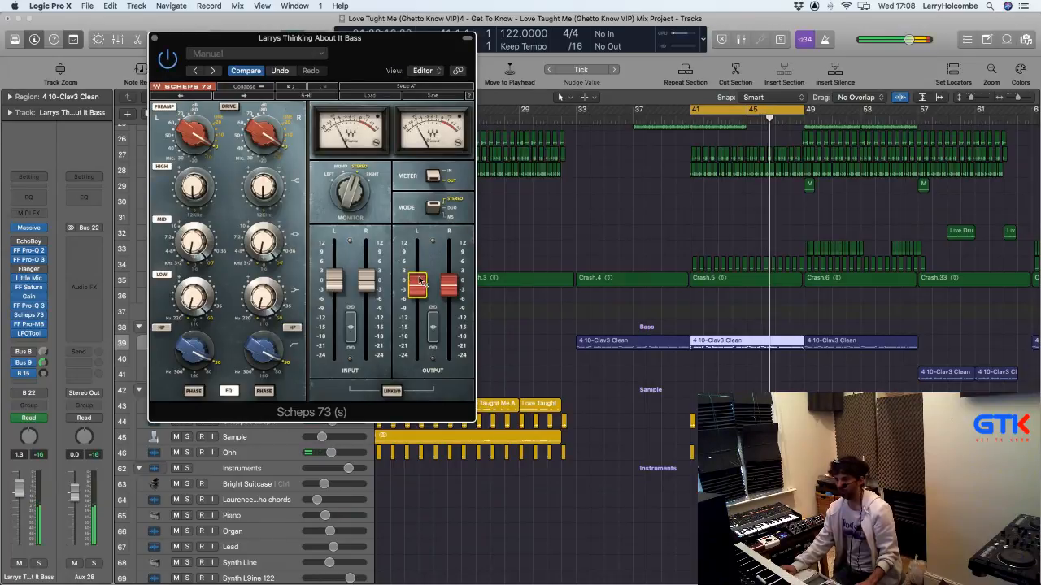
pyautogui.moveTo(419, 280); pyautogui.dragTo(417, 279)
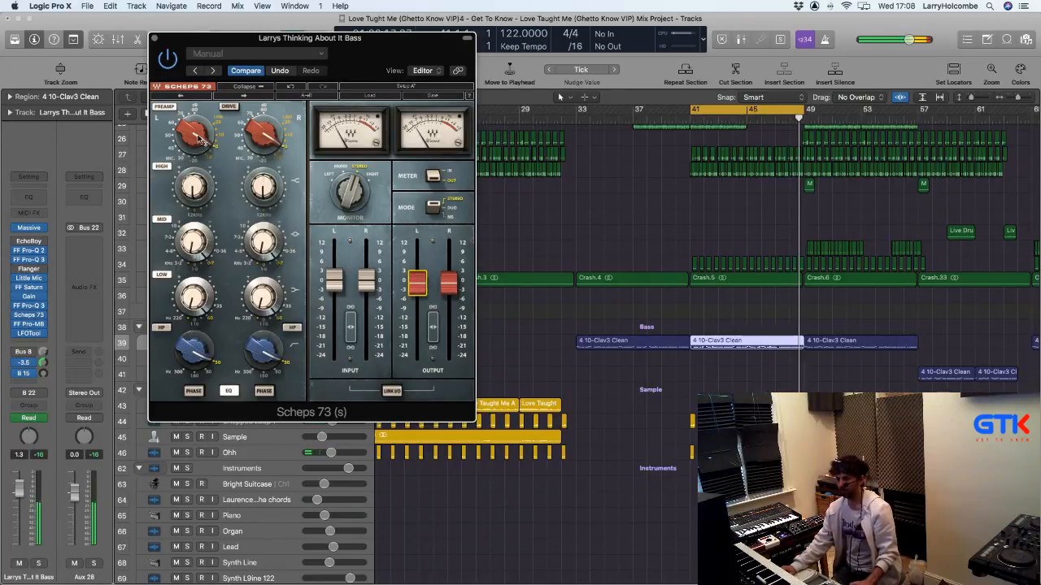
# Step: Switch on the Scheps 73 Drive, raise the preamp gain and lower the output to compensate, checking the level against bypass
pyautogui.click(229, 107)
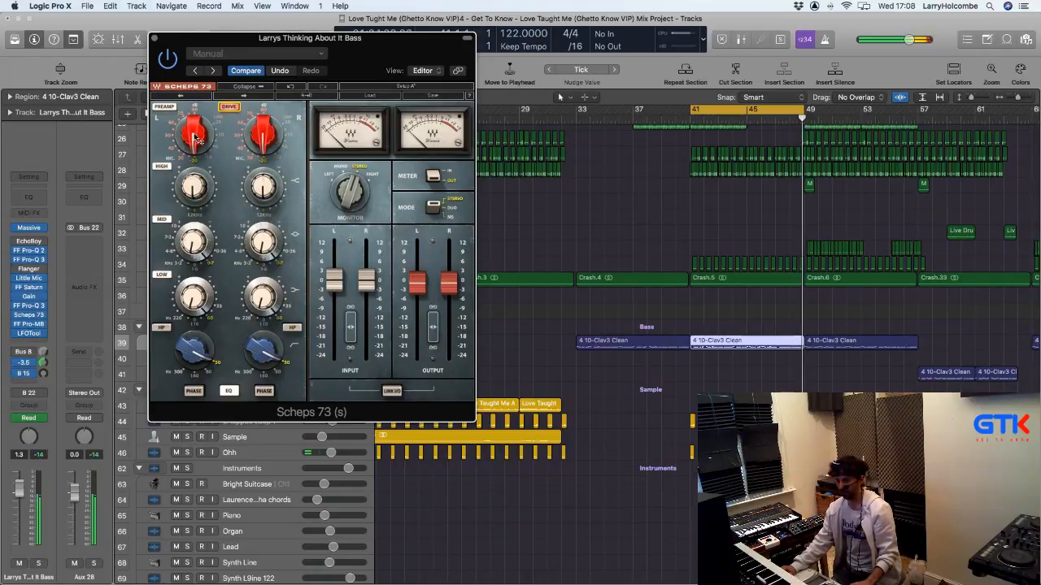
pyautogui.moveTo(196, 140); pyautogui.dragTo(186, 118)
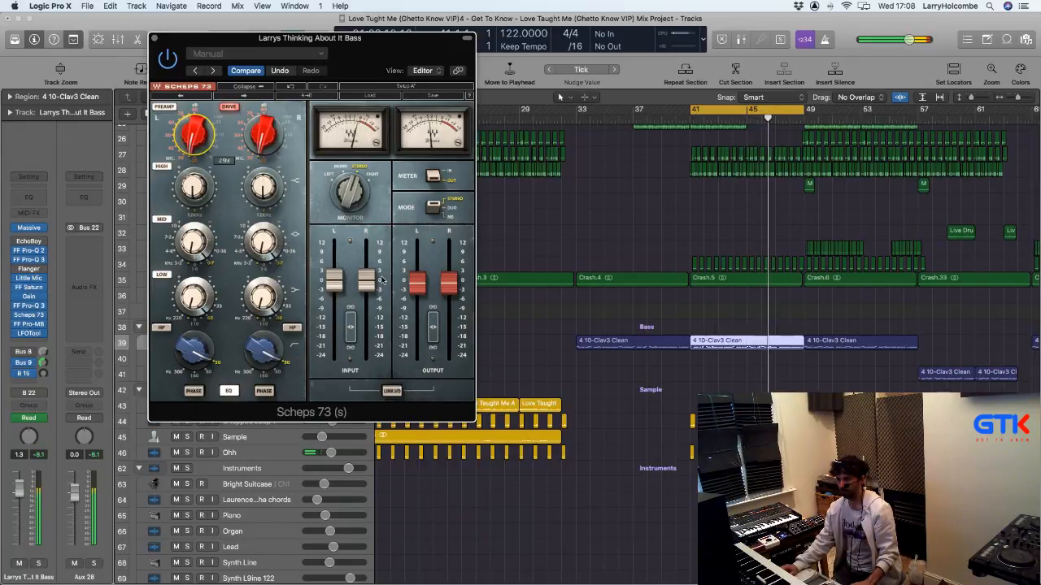
pyautogui.moveTo(418, 291); pyautogui.dragTo(418, 299)
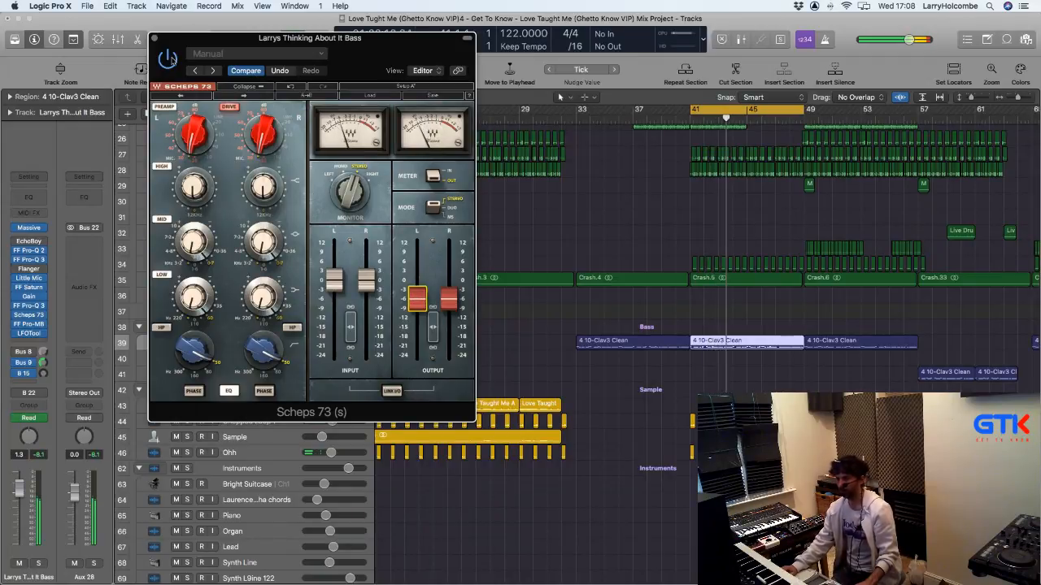
pyautogui.click(171, 61)
pyautogui.click(171, 61)
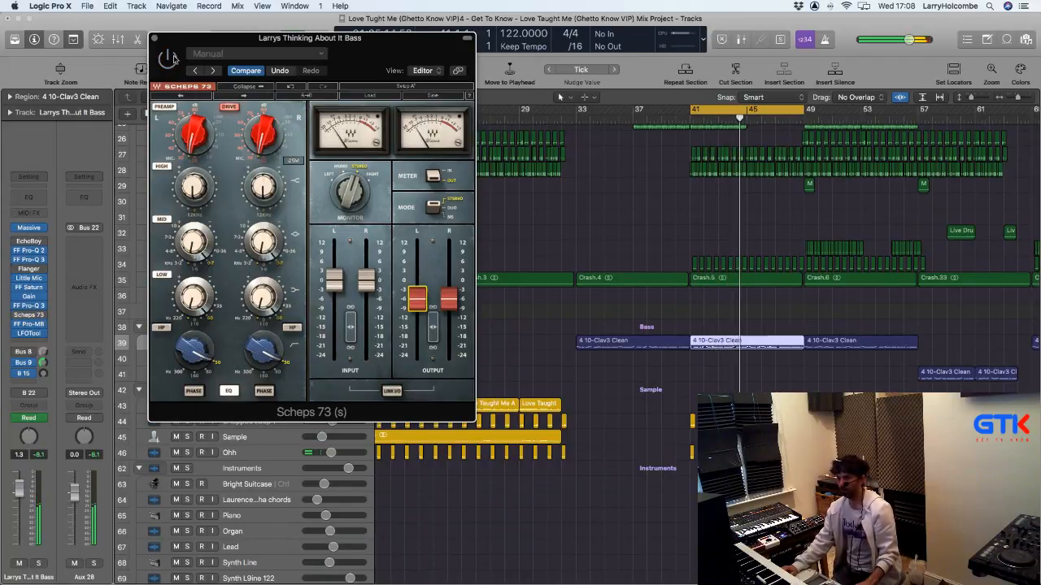
pyautogui.moveTo(414, 297)
pyautogui.mouseDown()
pyautogui.moveTo(418, 309)
pyautogui.moveTo(416, 301)
pyautogui.mouseUp()
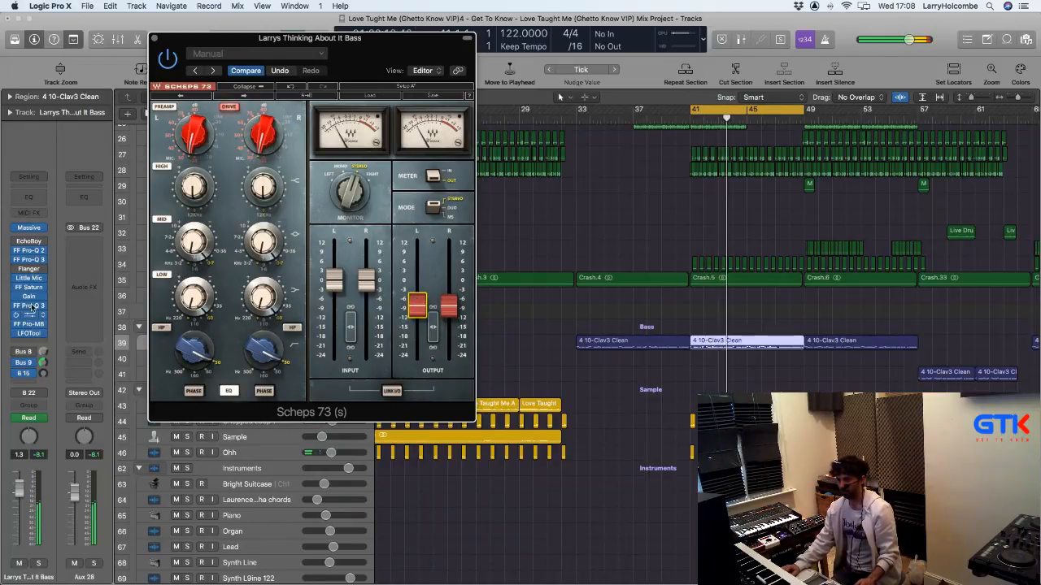
# Step: Try the Scheps 73 in the Flanger's slot earlier in the chain, close its window and return it to the slot before FF Pro-MB
pyautogui.click(29, 269)
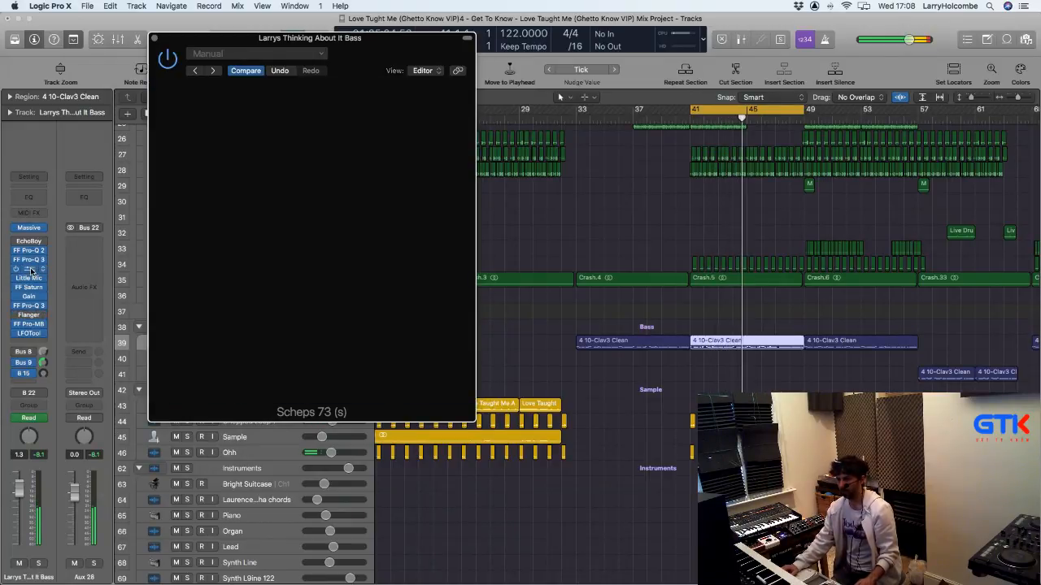
pyautogui.click(155, 39)
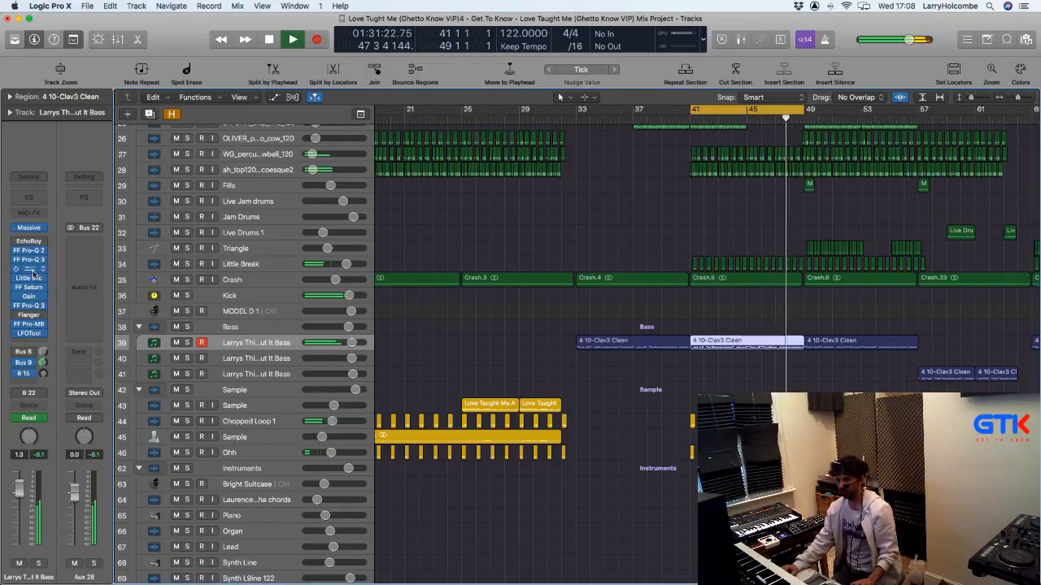
pyautogui.moveTo(30, 271); pyautogui.dragTo(33, 316)
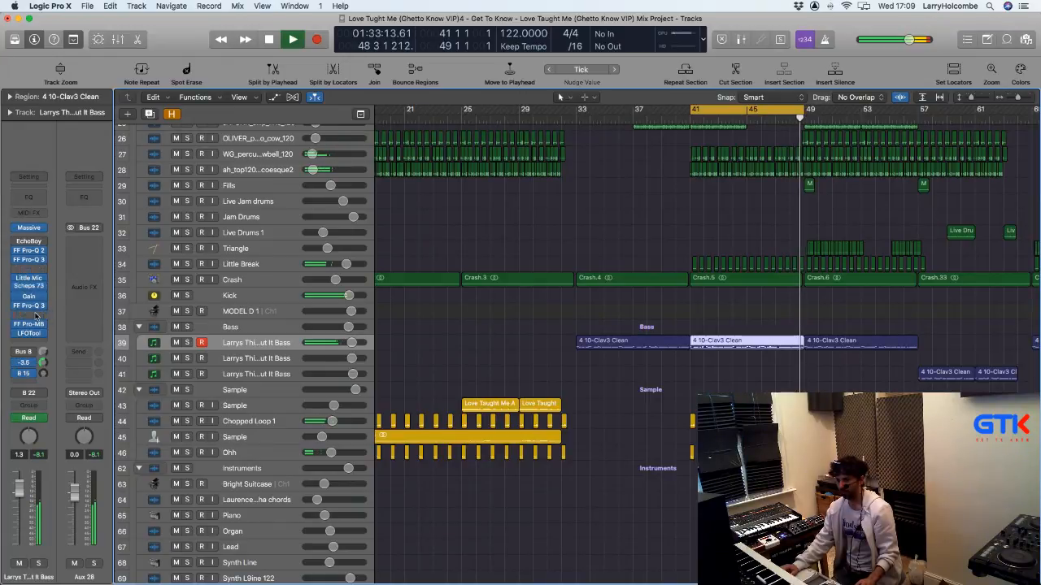
# Step: Reopen the Scheps 73, compare it with bypass, reduce the preamp gain and raise the output to rebalance the level
pyautogui.click(30, 315)
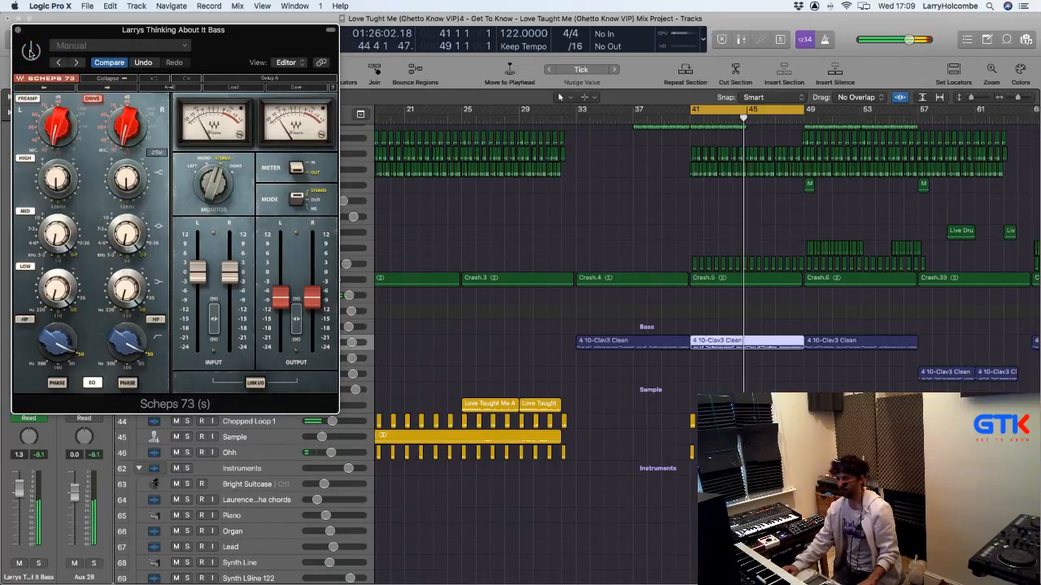
pyautogui.click(31, 51)
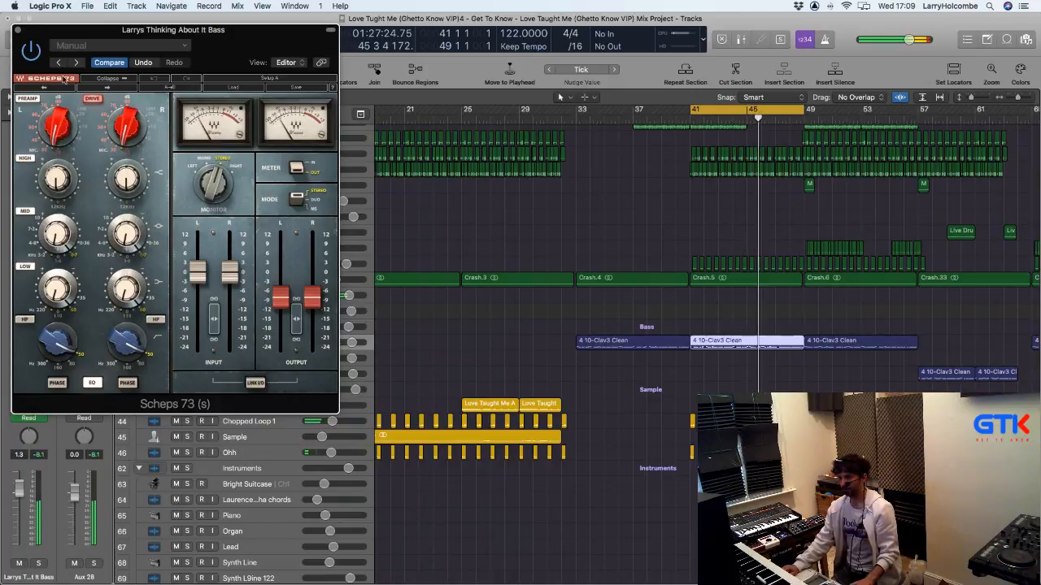
pyautogui.moveTo(65, 139); pyautogui.dragTo(276, 285)
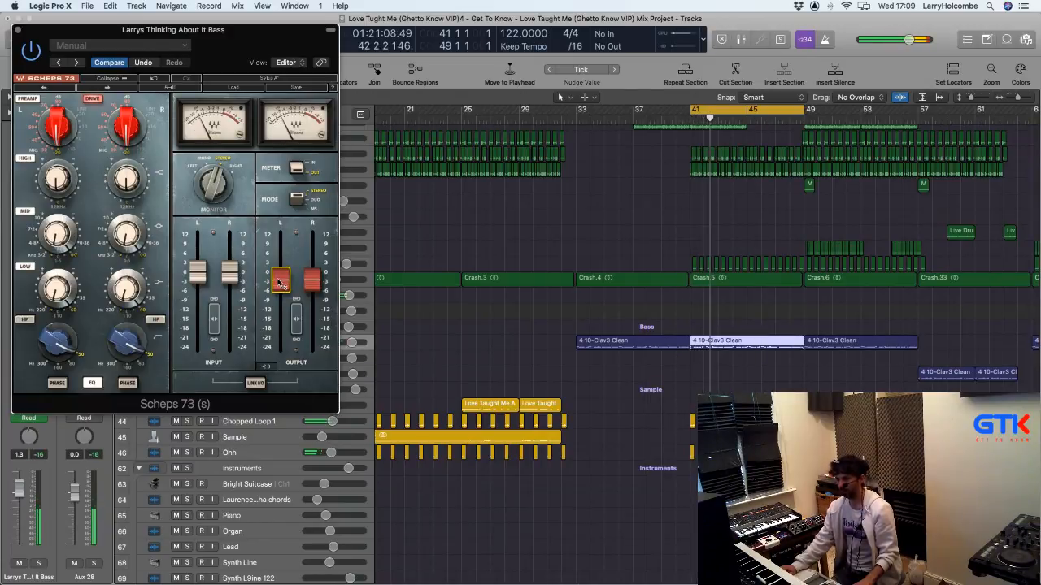
pyautogui.moveTo(278, 281); pyautogui.dragTo(274, 268)
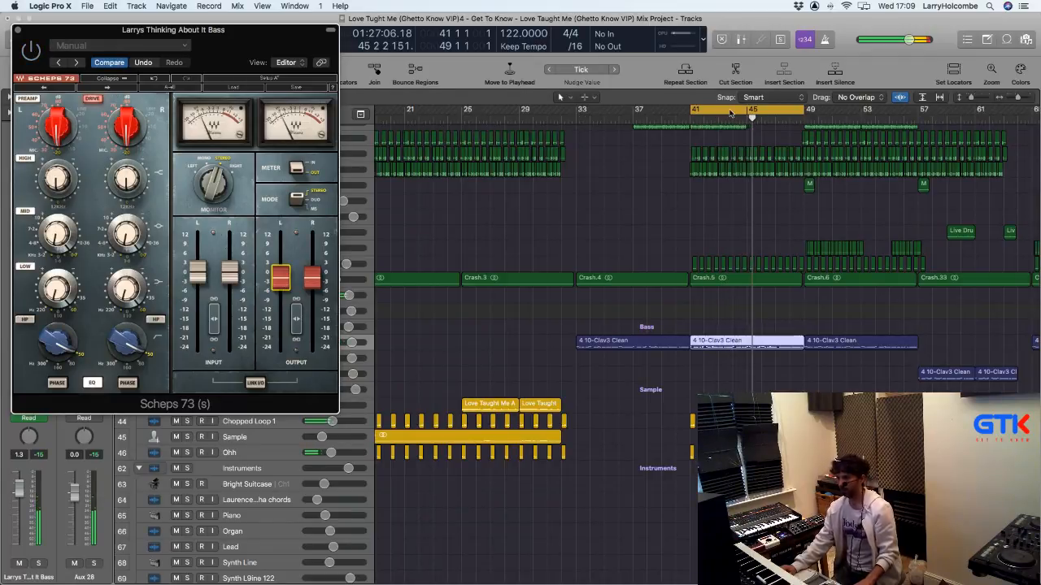
# Step: Shorten the cycle range to bars 45 to 49 and switch the Scheps 73 back on
pyautogui.moveTo(752, 114); pyautogui.dragTo(800, 118)
pyautogui.click(31, 51)
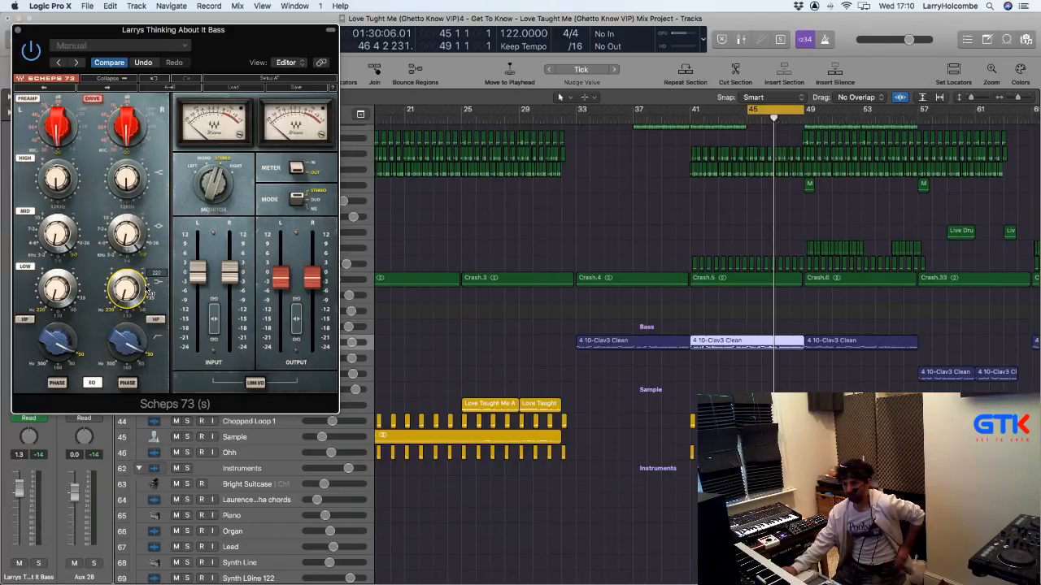
# Step: Examine the low and mid band controls on the Scheps 73 and hide the plug-in window
pyautogui.moveTo(140, 298); pyautogui.dragTo(140, 333)
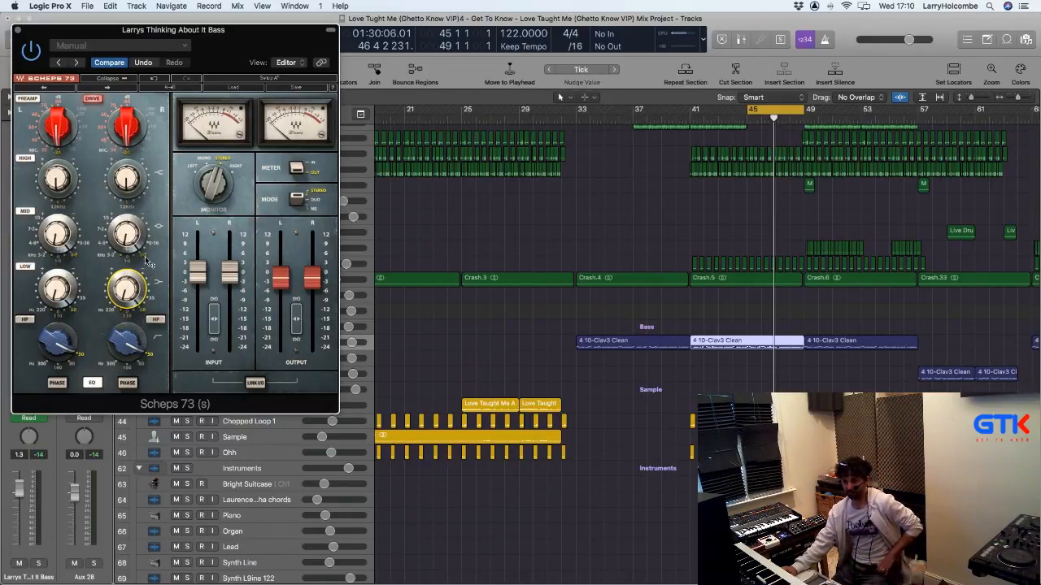
pyautogui.click(128, 235)
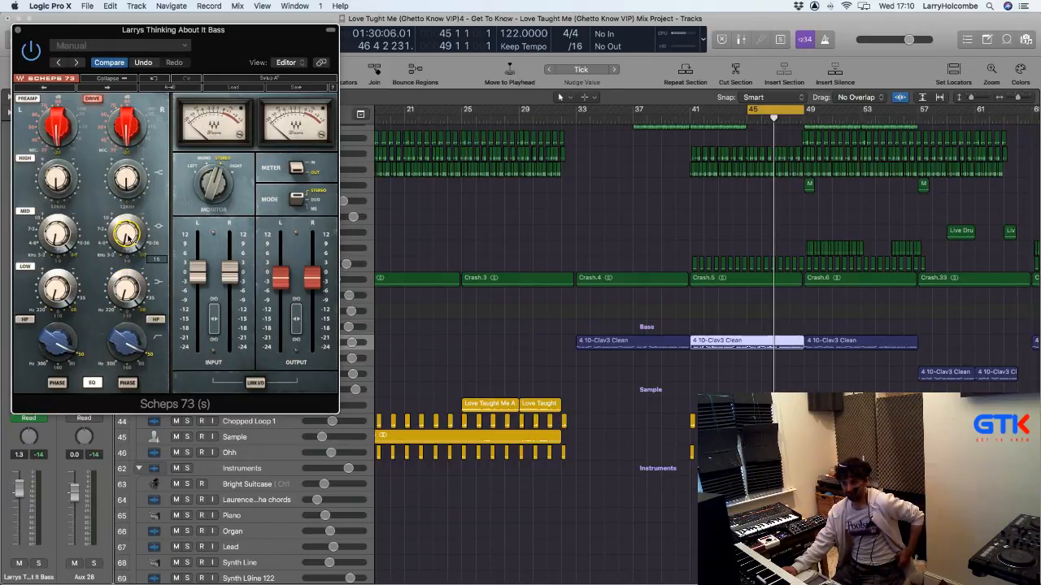
pyautogui.click(451, 229)
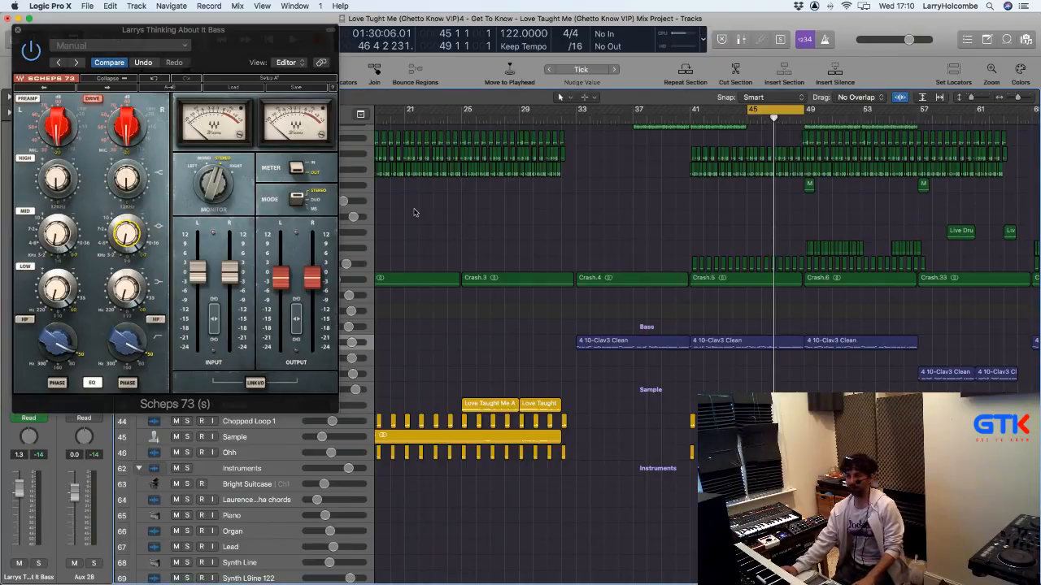
pyautogui.press('v')
# Step: Play the bars 45 to 49 cycle and compare the bass with and without the Scheps 73
pyautogui.press('space')
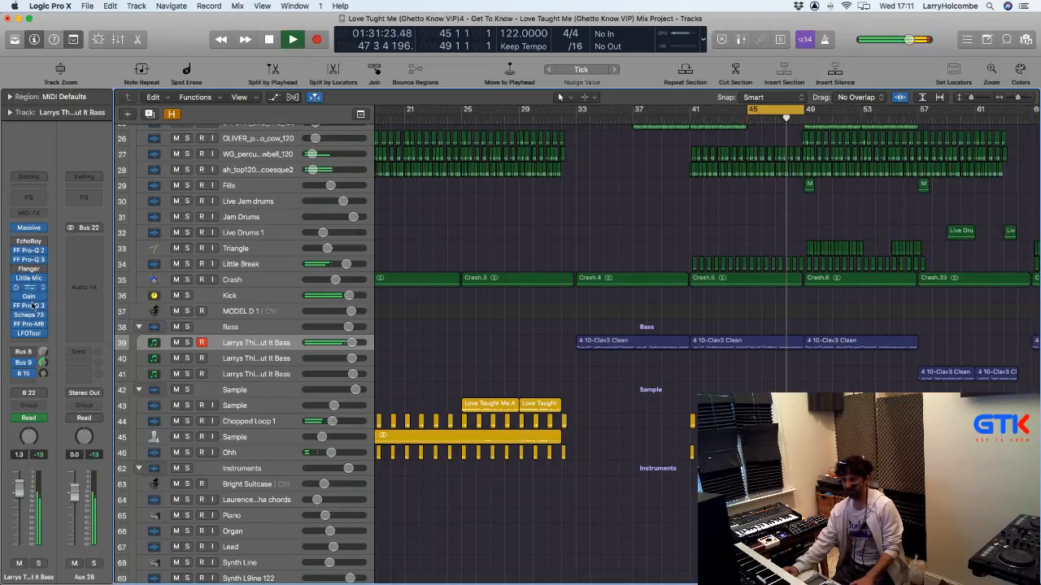
pyautogui.press('space')
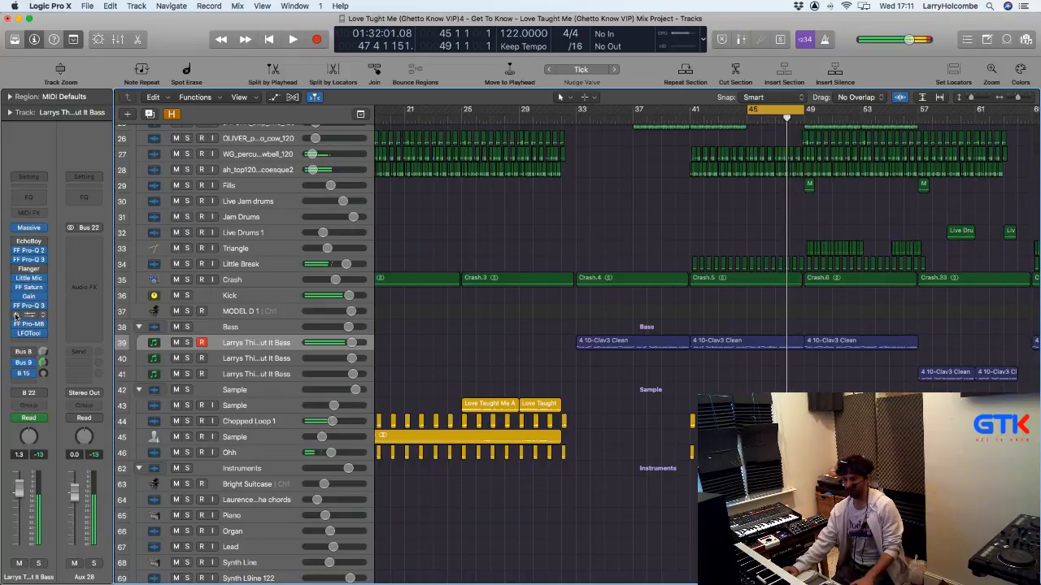
pyautogui.press('space')
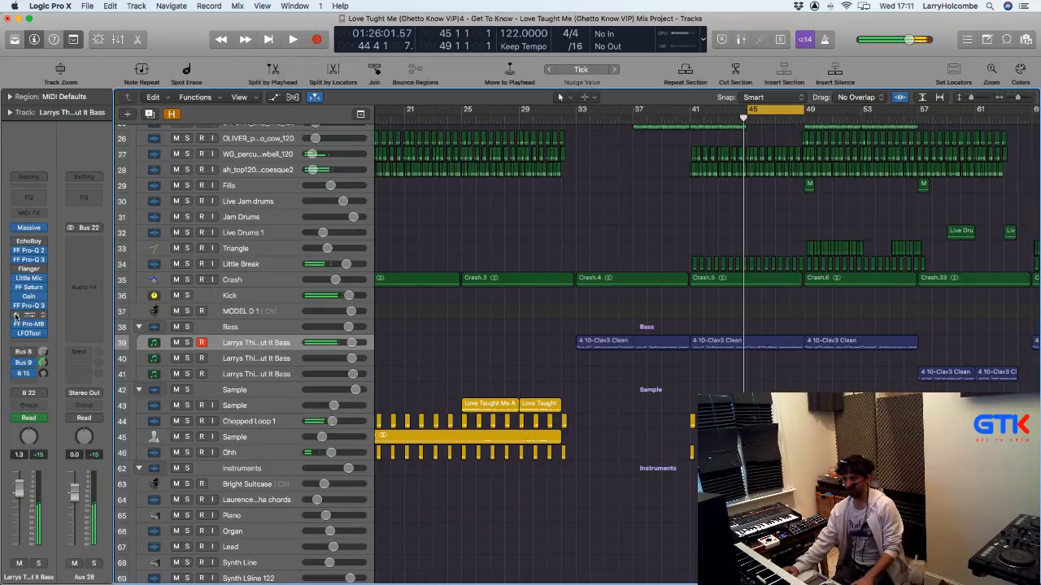
# Step: Replay the bars 45 to 49 cycle, reopen the Scheps 73 to compare the bass with and without it, and dismiss the system overload alert
pyautogui.press('space')
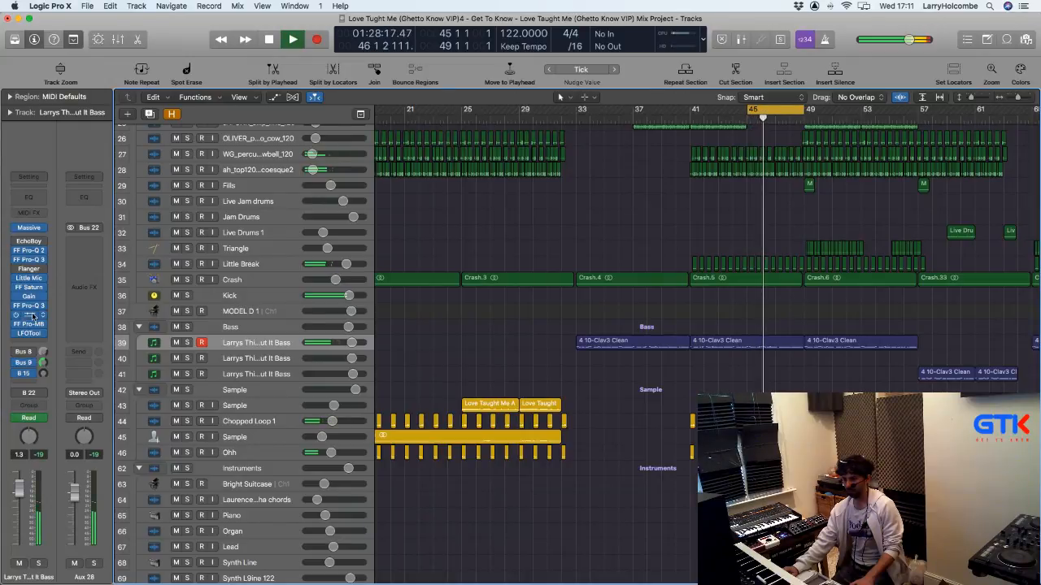
pyautogui.click(15, 320)
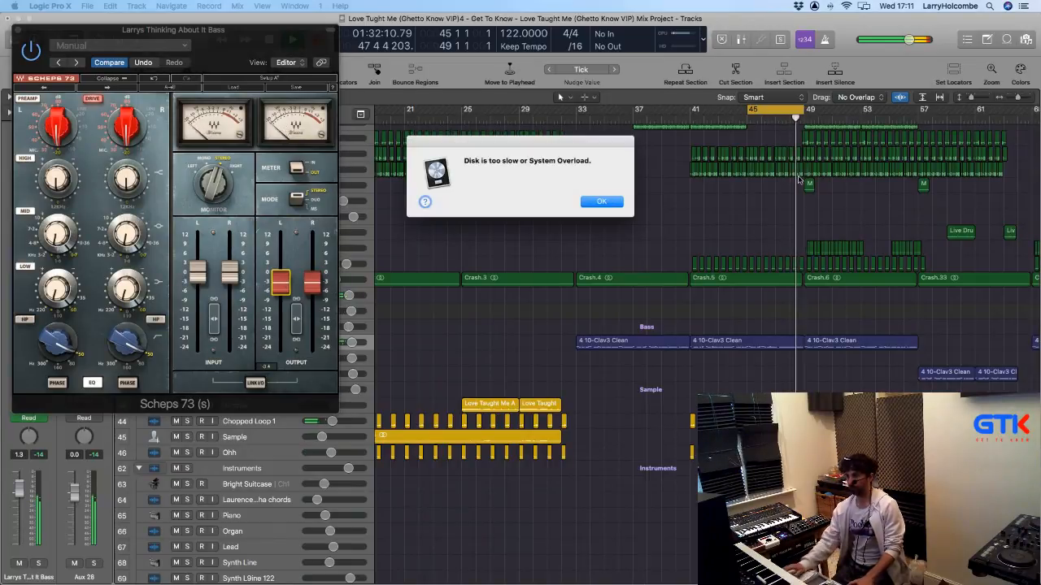
pyautogui.click(607, 202)
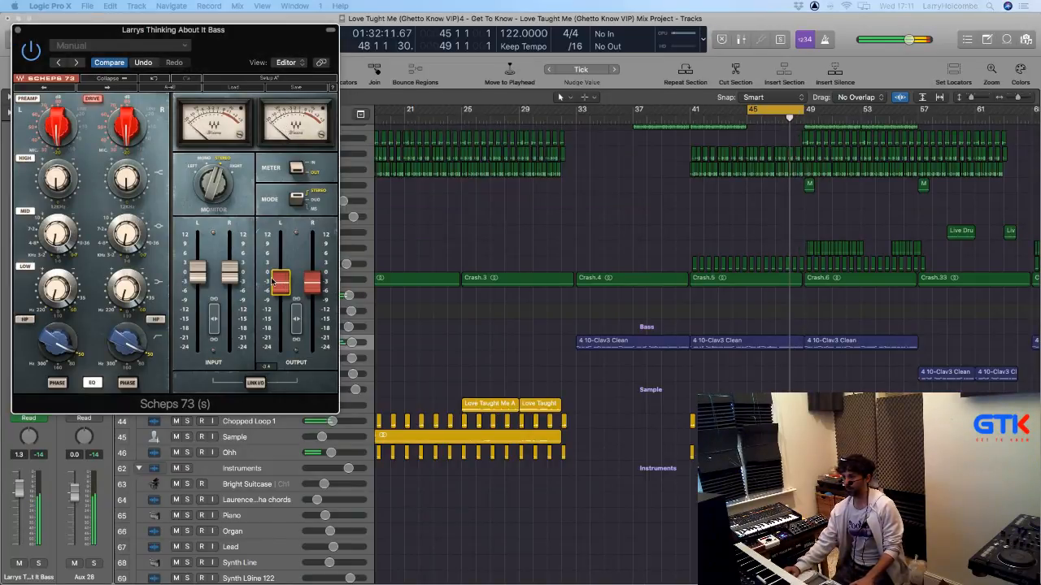
pyautogui.click(550, 224)
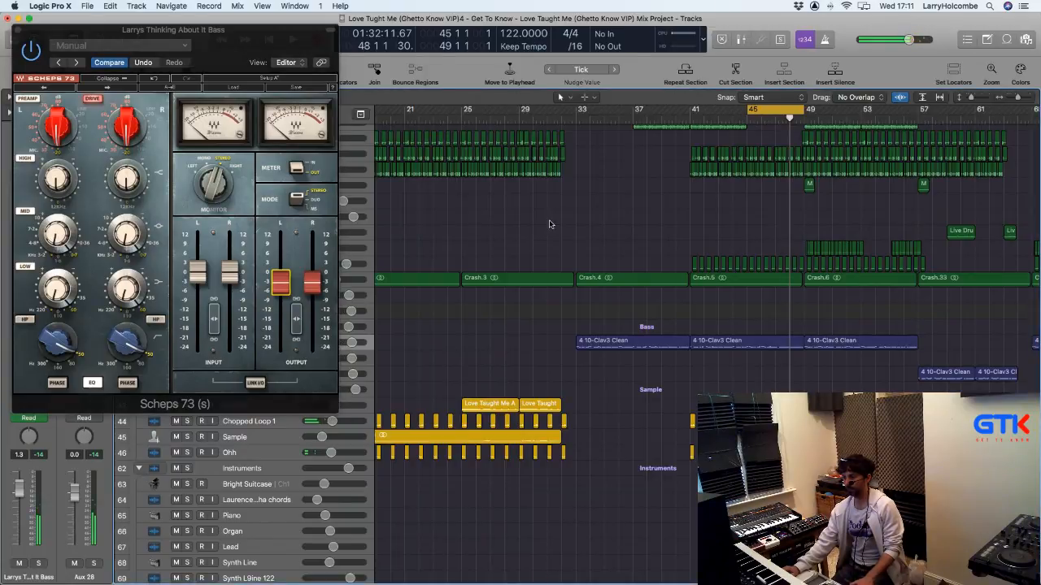
pyautogui.press('space')
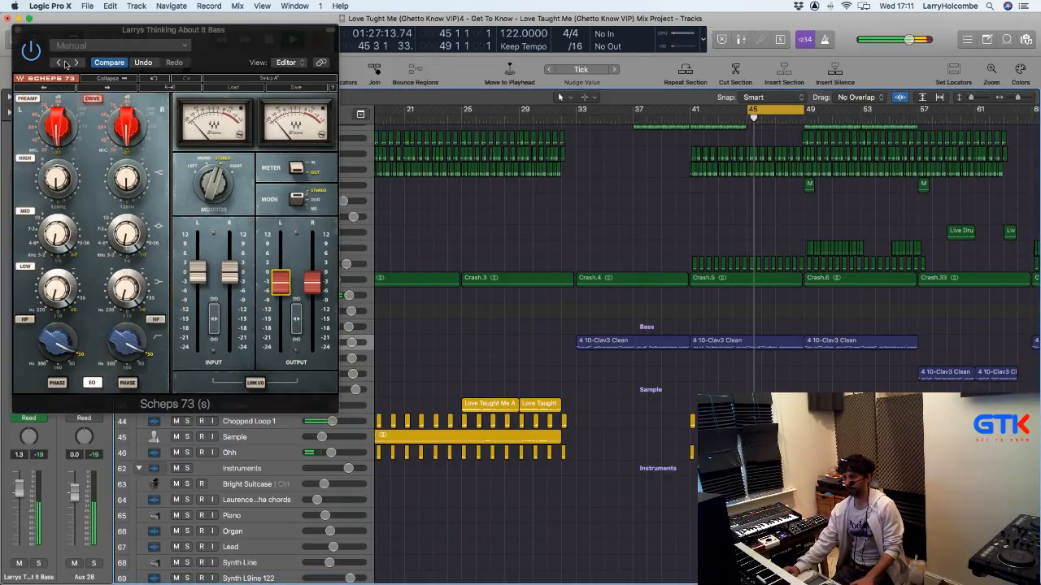
pyautogui.click(31, 52)
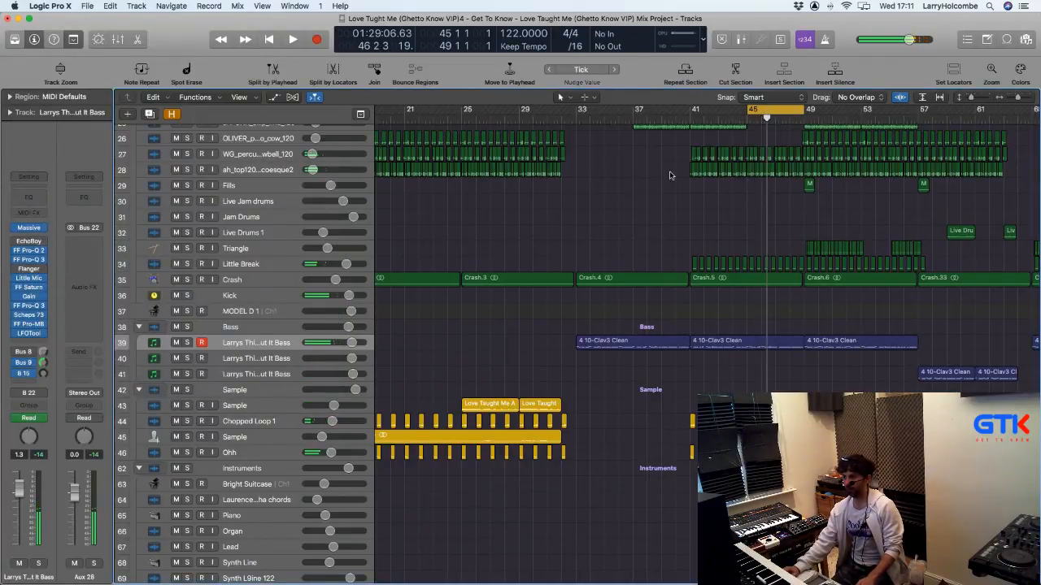
# Step: Move the cycle range to bars 81 to 89, covering the vocal region and the first long piano region
pyautogui.press('c')
pyautogui.keyDown('ctrl'); pyautogui.keyDown('alt'); pyautogui.click(628, 180); pyautogui.keyUp('alt'); pyautogui.keyUp('ctrl')
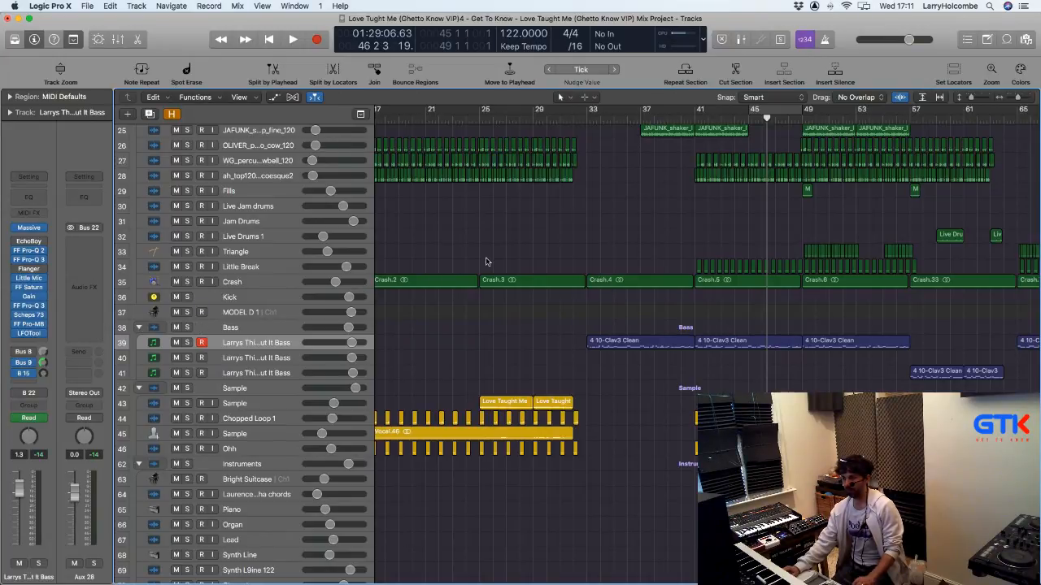
pyautogui.scroll(-5, 484, 259)
pyautogui.hscroll(6, 484, 259)
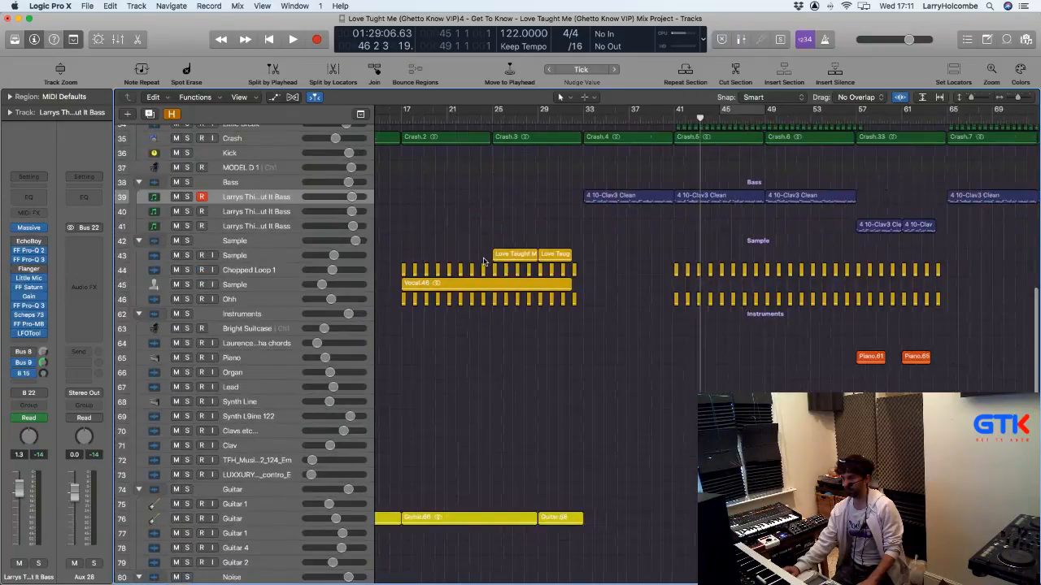
pyautogui.moveTo(518, 287); pyautogui.dragTo(883, 479)
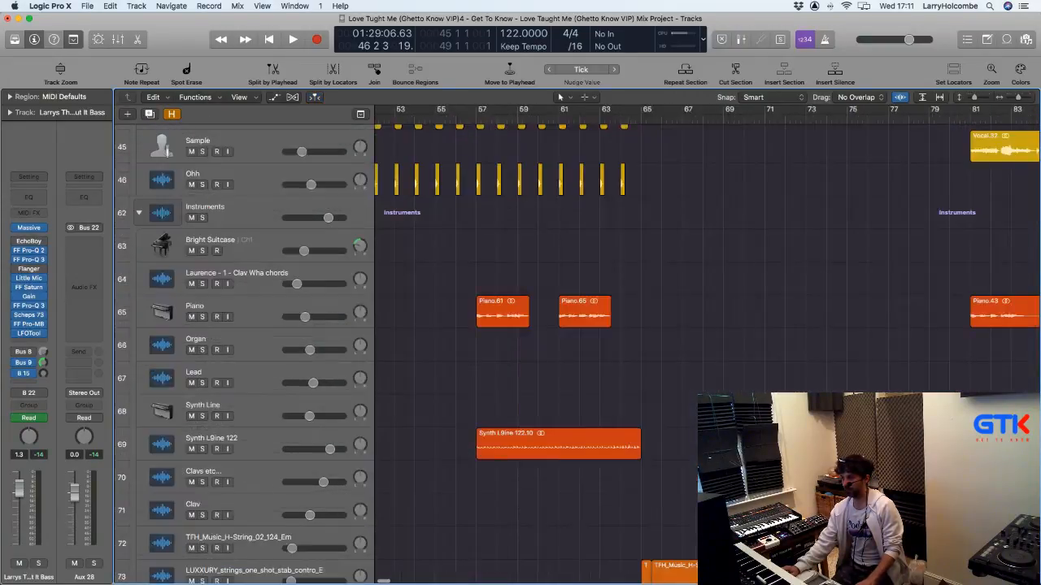
pyautogui.hscroll(3, 888, 136)
pyautogui.hscroll(-1, 888, 136)
pyautogui.hscroll(-1, 889, 137)
pyautogui.hscroll(4, 814, 122)
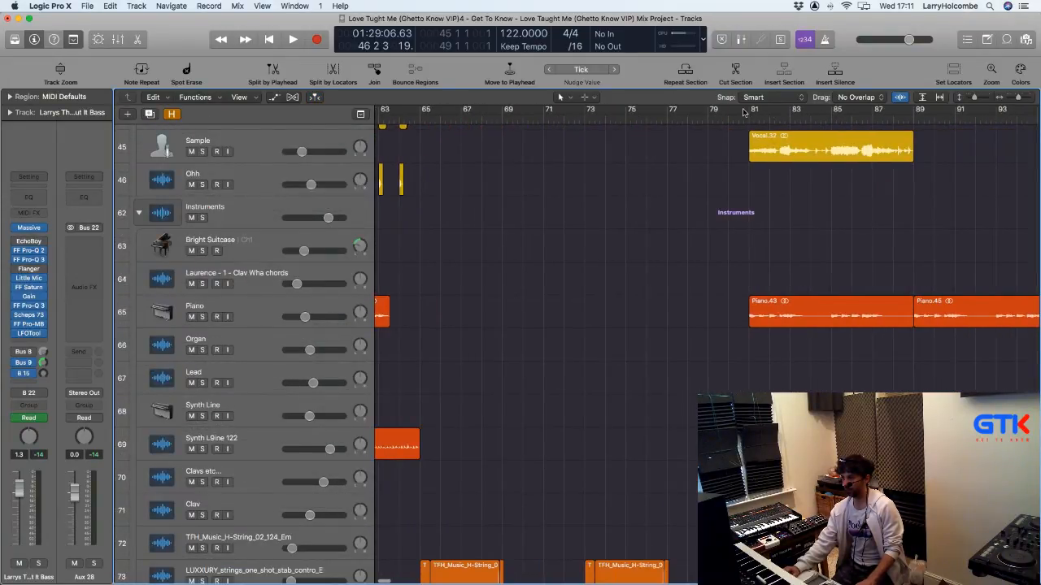
pyautogui.moveTo(749, 111); pyautogui.dragTo(914, 125)
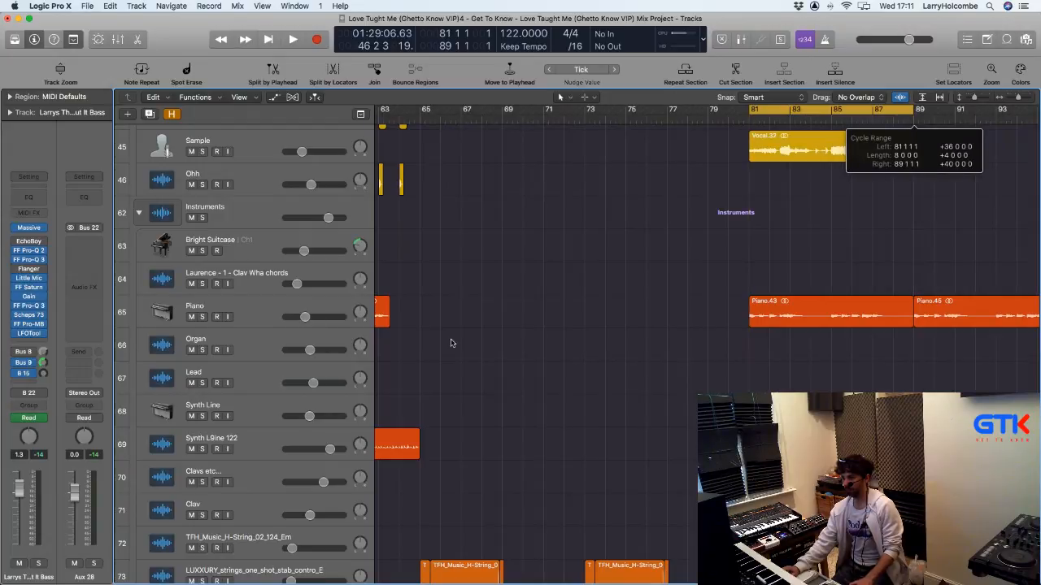
# Step: Select the Piano track, audition it briefly, and insert a stereo FF Pro-Q 3 after the FF Pro-C 2 on its channel
pyautogui.click(257, 309)
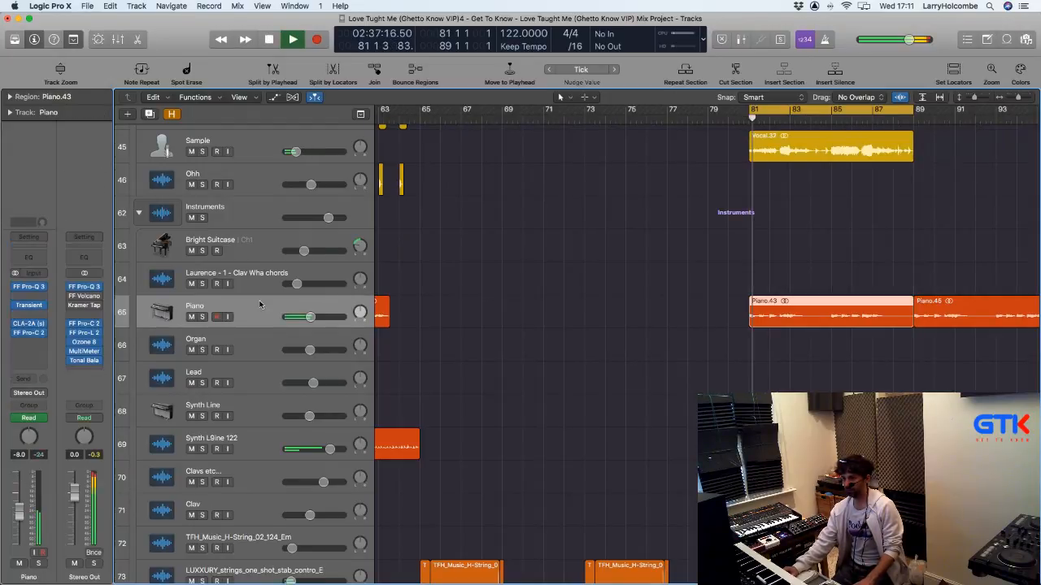
pyautogui.press('space')
pyautogui.press('space')
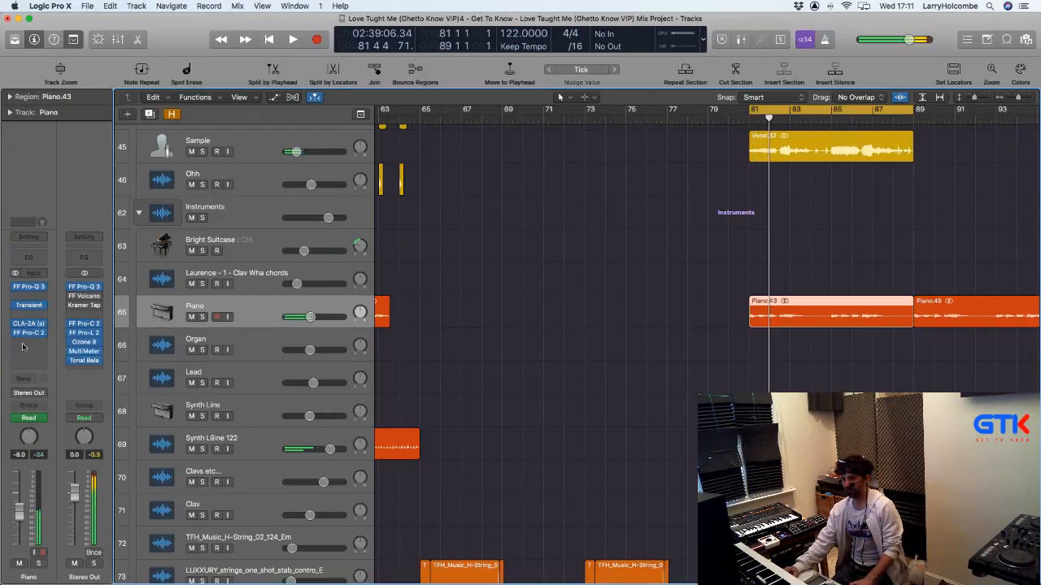
pyautogui.rightClick(24, 348)
pyautogui.click(61, 346)
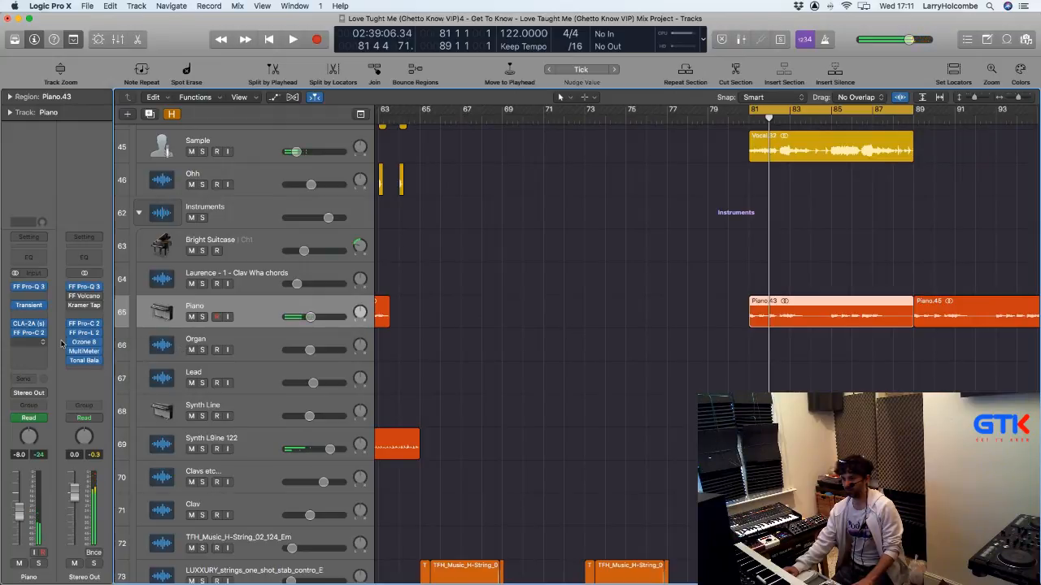
pyautogui.click(16, 349)
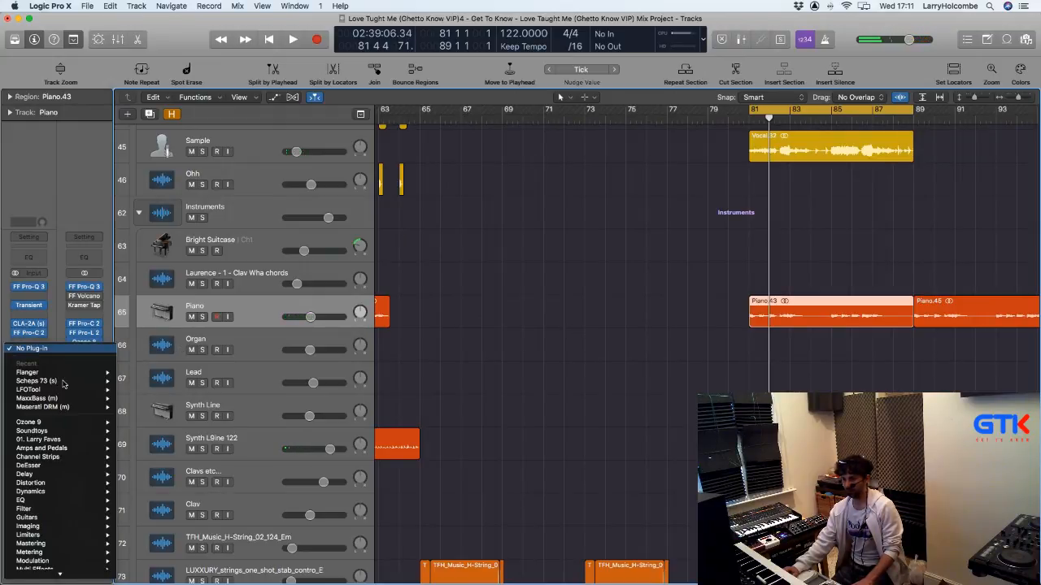
pyautogui.moveTo(63, 384)
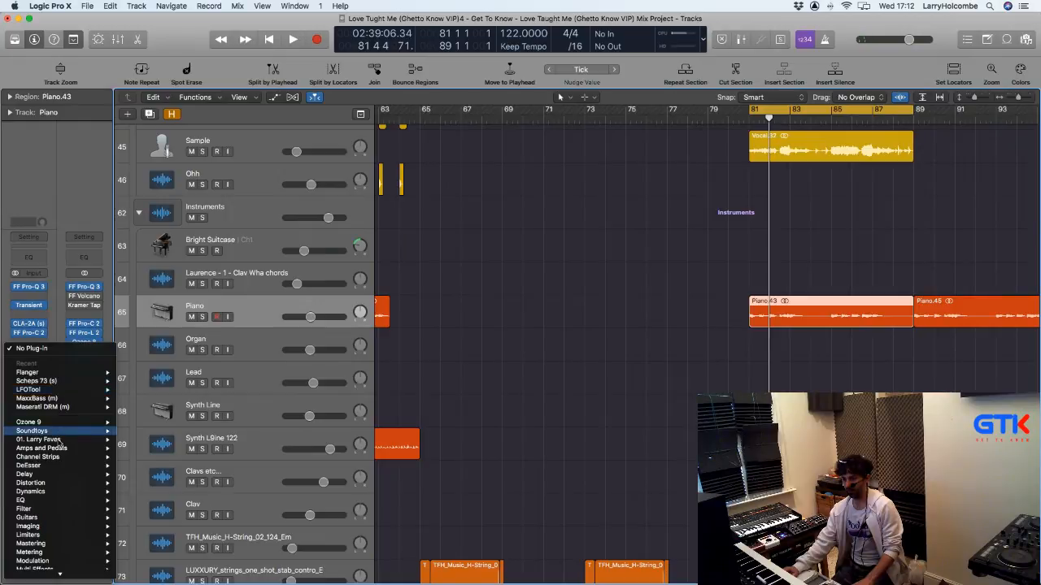
pyautogui.moveTo(61, 439)
pyautogui.moveTo(195, 348)
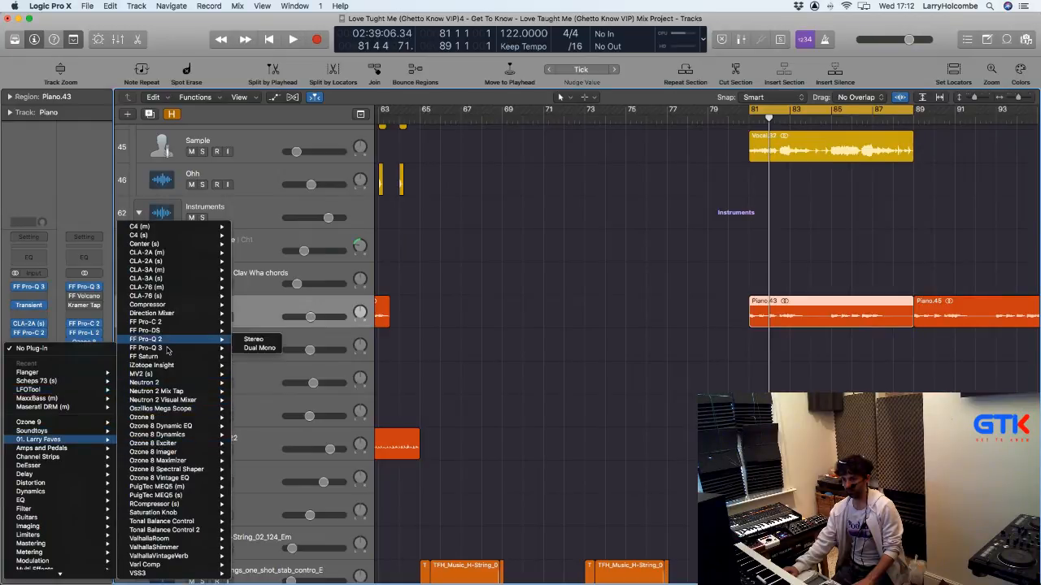
pyautogui.click(247, 349)
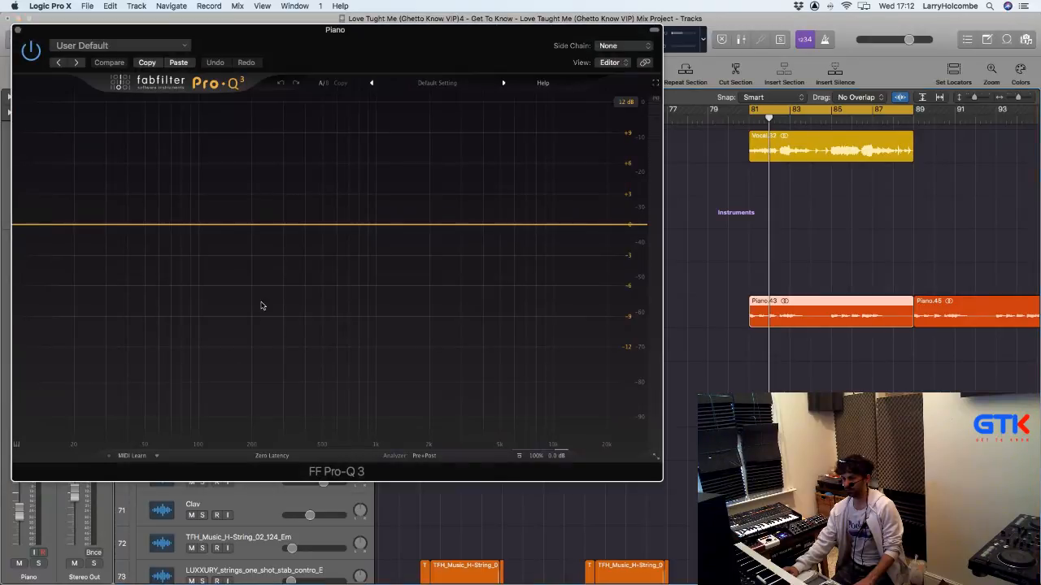
# Step: During playback, sweep a bell boost across the piano's mids and settle it at about 2840 Hz, +2.3 dB, with a Q of about 1.6
pyautogui.press('space')
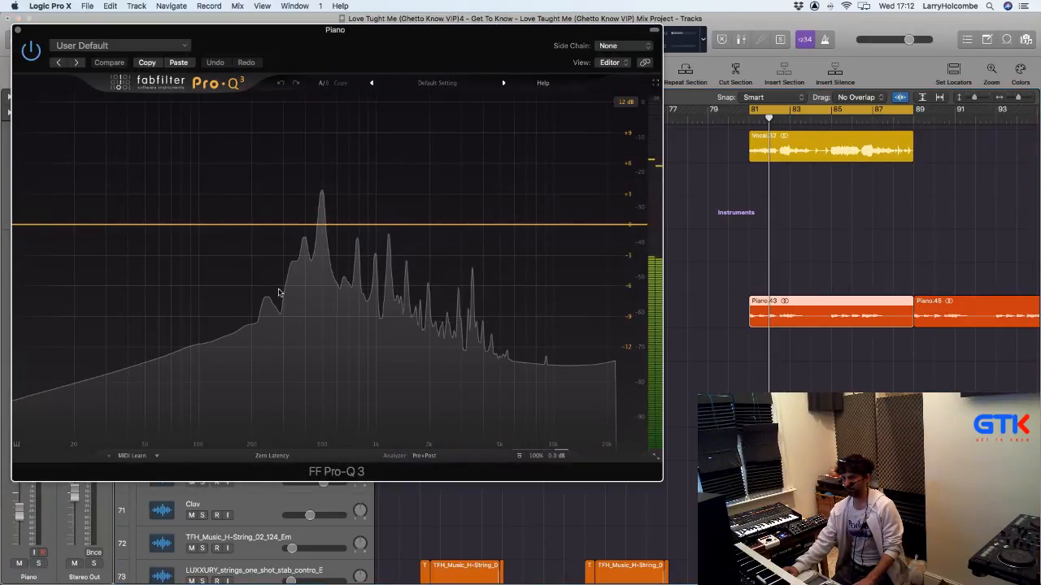
pyautogui.click(469, 224)
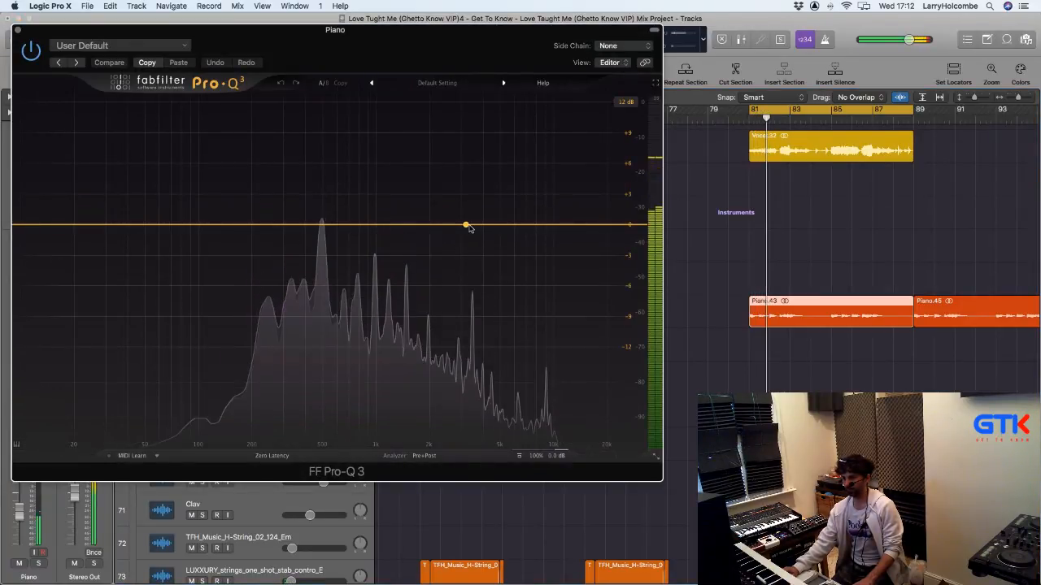
pyautogui.moveTo(469, 224); pyautogui.dragTo(391, 123)
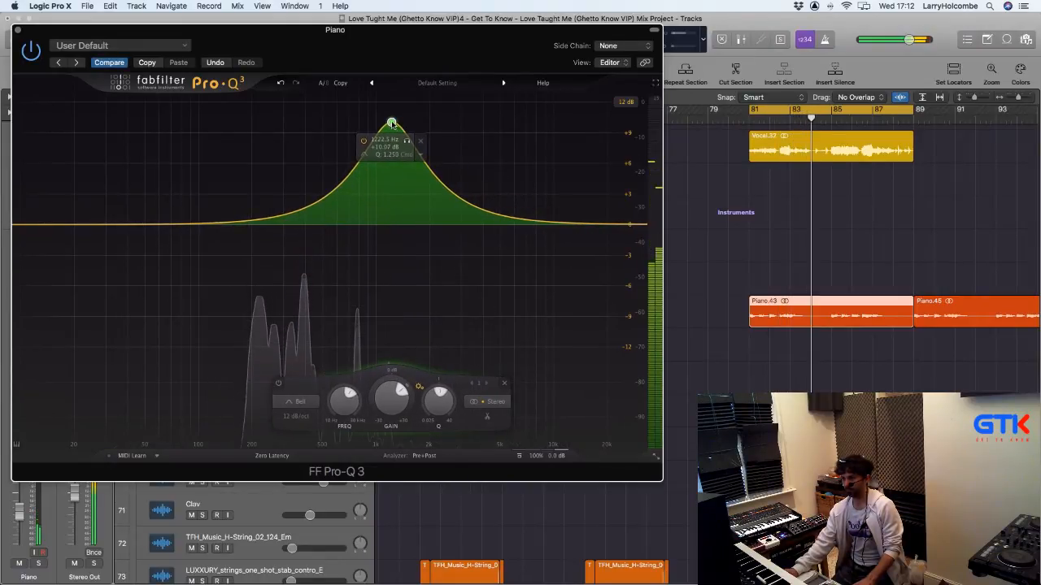
pyautogui.moveTo(434, 405); pyautogui.dragTo(435, 398)
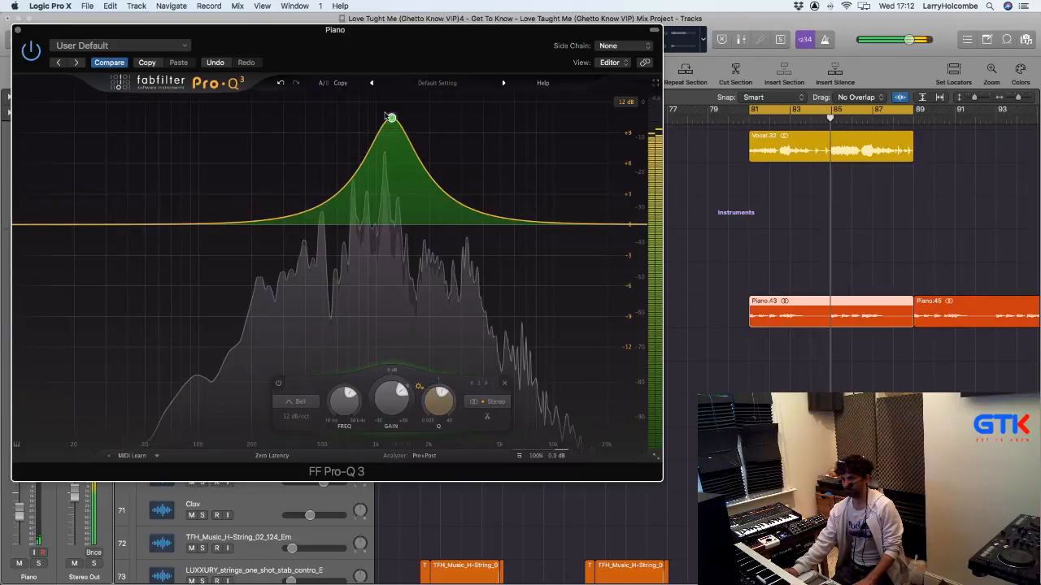
pyautogui.moveTo(391, 120); pyautogui.dragTo(456, 194)
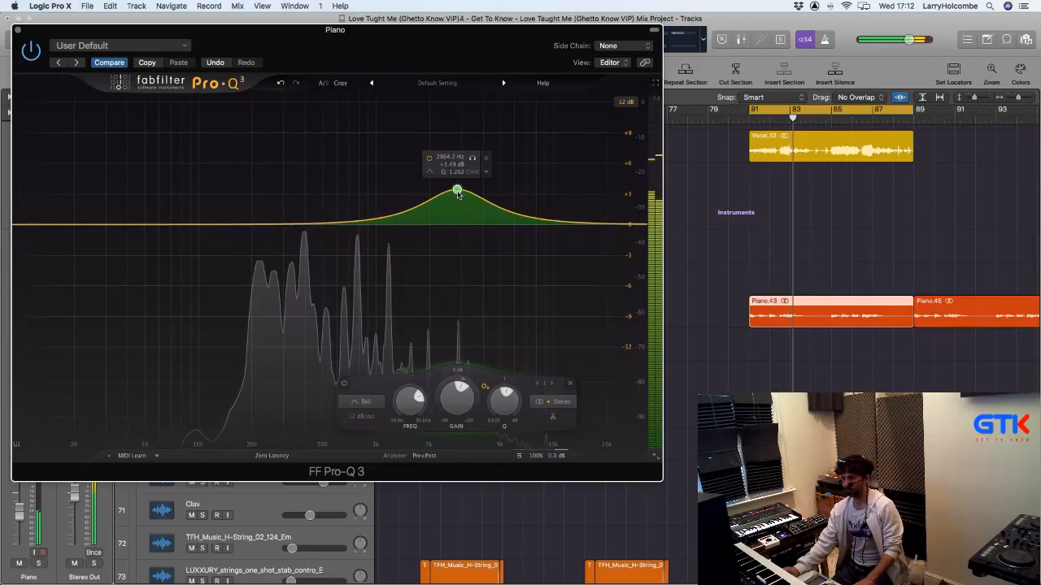
pyautogui.scroll(3, 457, 200)
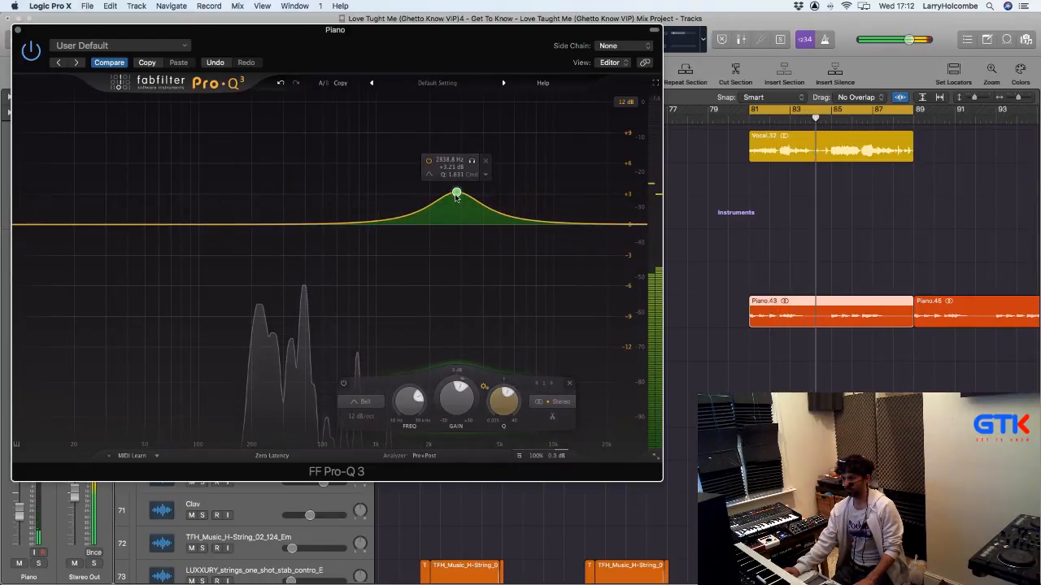
pyautogui.moveTo(456, 198); pyautogui.dragTo(457, 206)
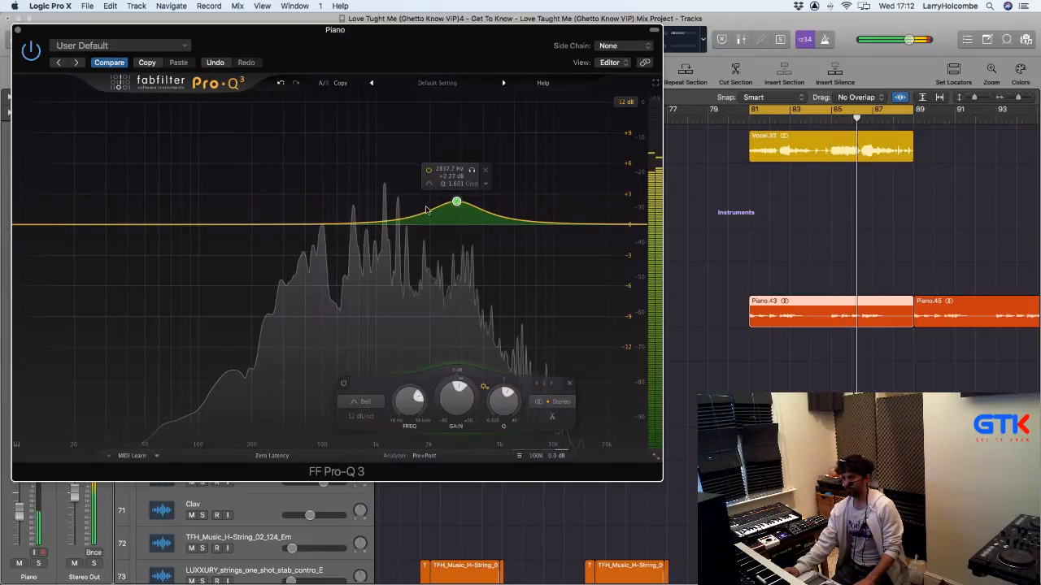
# Step: Add a second bell boost to the piano at about 245 Hz and +1.9 dB, narrowing it to a Q of about 2.9
pyautogui.moveTo(347, 223); pyautogui.dragTo(269, 203)
pyautogui.scroll(3, 269, 203)
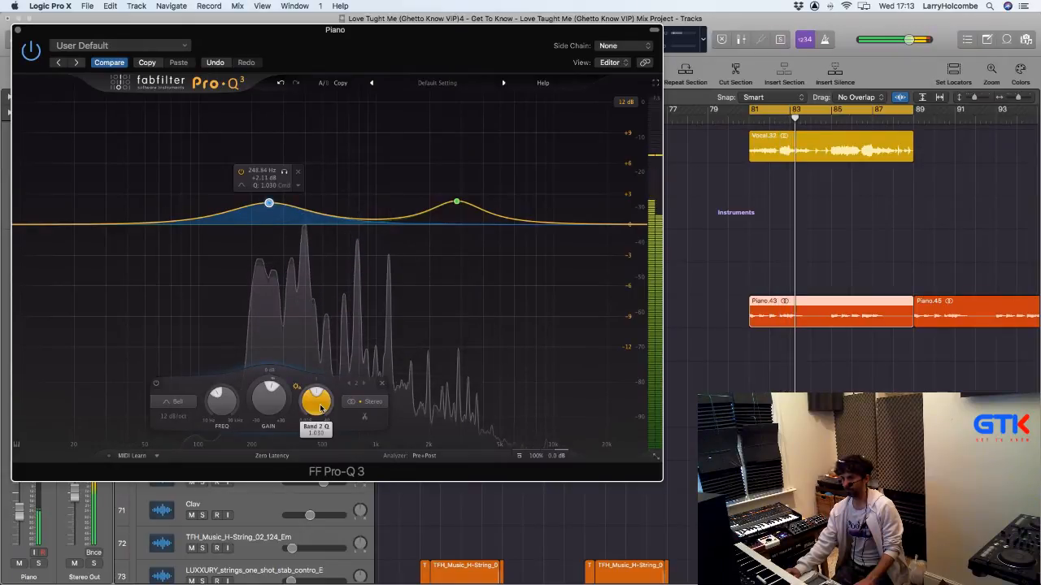
pyautogui.moveTo(269, 203); pyautogui.dragTo(267, 207)
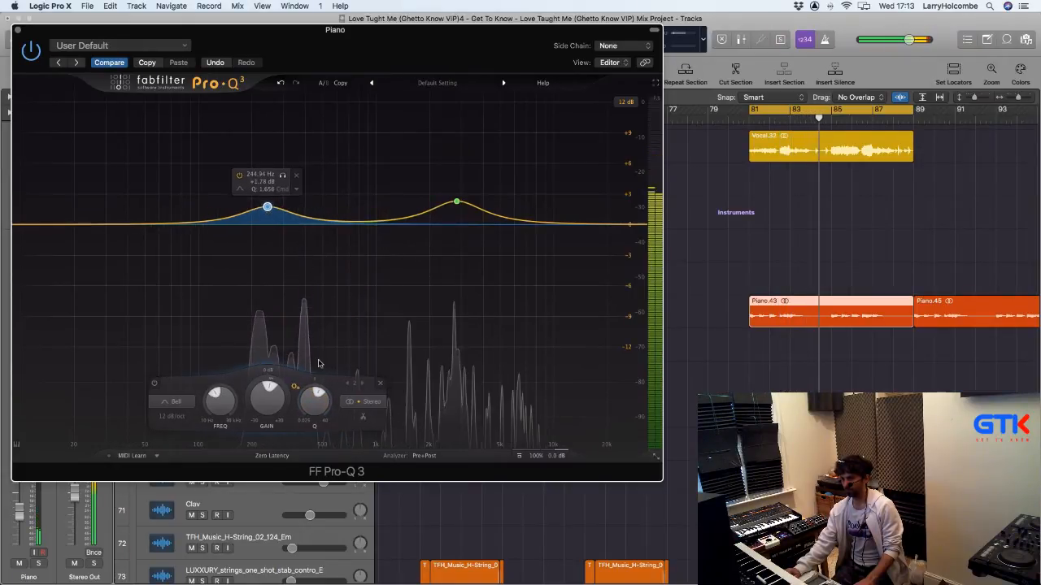
pyautogui.moveTo(316, 409); pyautogui.dragTo(314, 388)
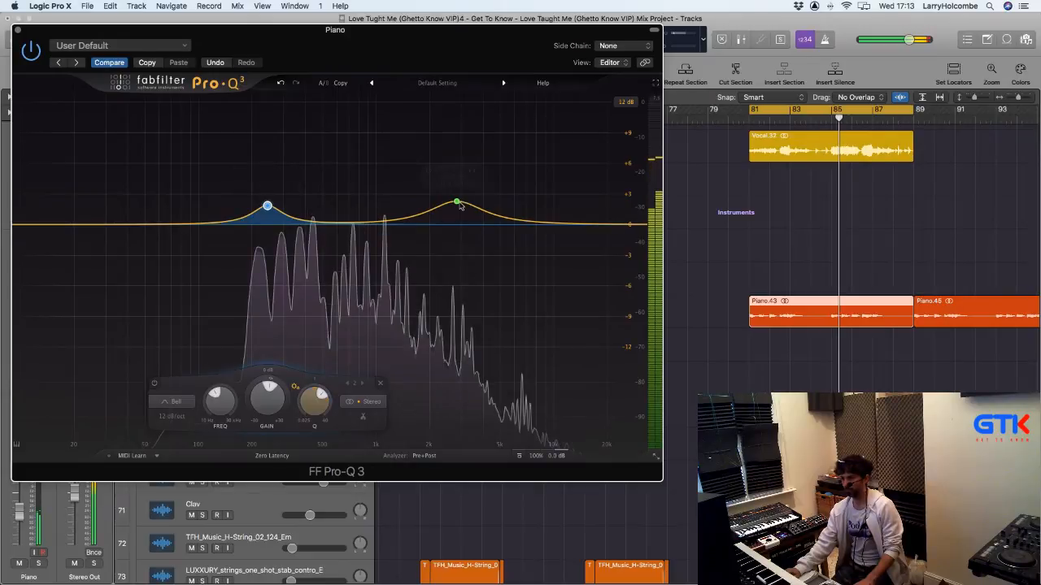
# Step: Fine-tune both piano boosts to about +2.2 dB at 244 Hz and 2880 Hz, narrowing the upper band to a Q of about 3
pyautogui.moveTo(458, 204); pyautogui.dragTo(459, 204)
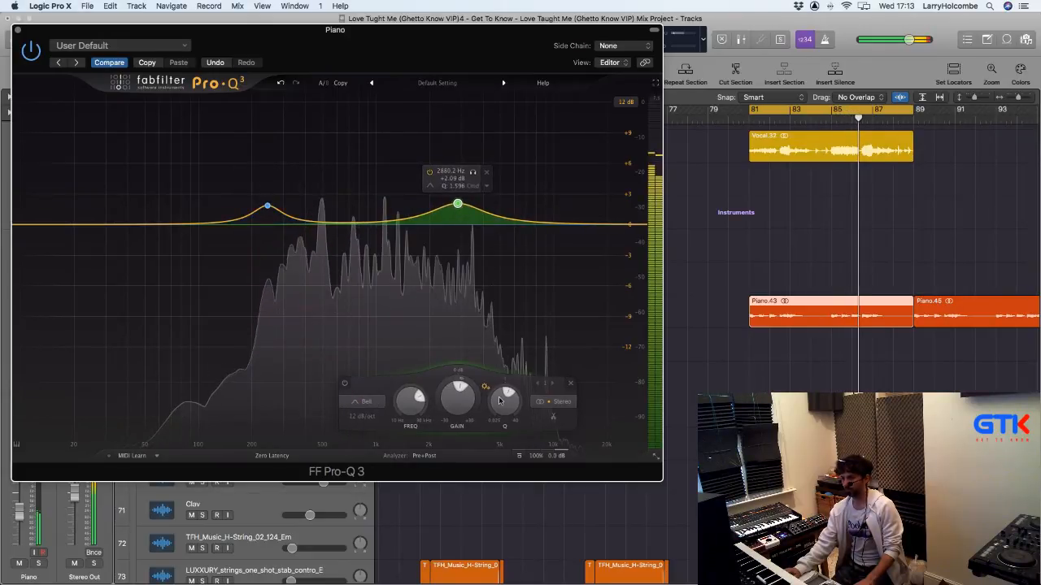
pyautogui.moveTo(504, 408); pyautogui.dragTo(504, 399)
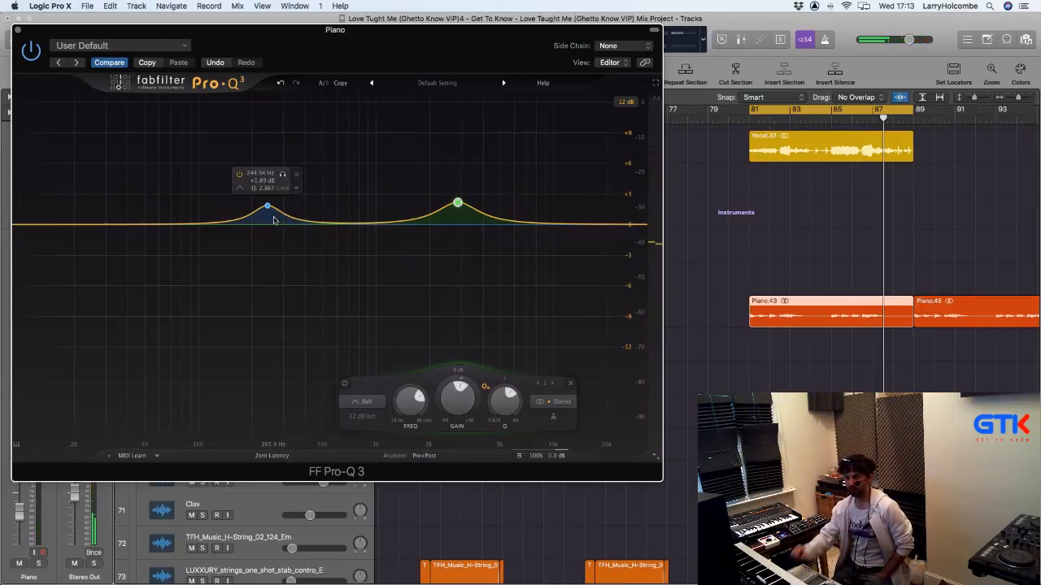
pyautogui.moveTo(268, 207); pyautogui.dragTo(268, 204)
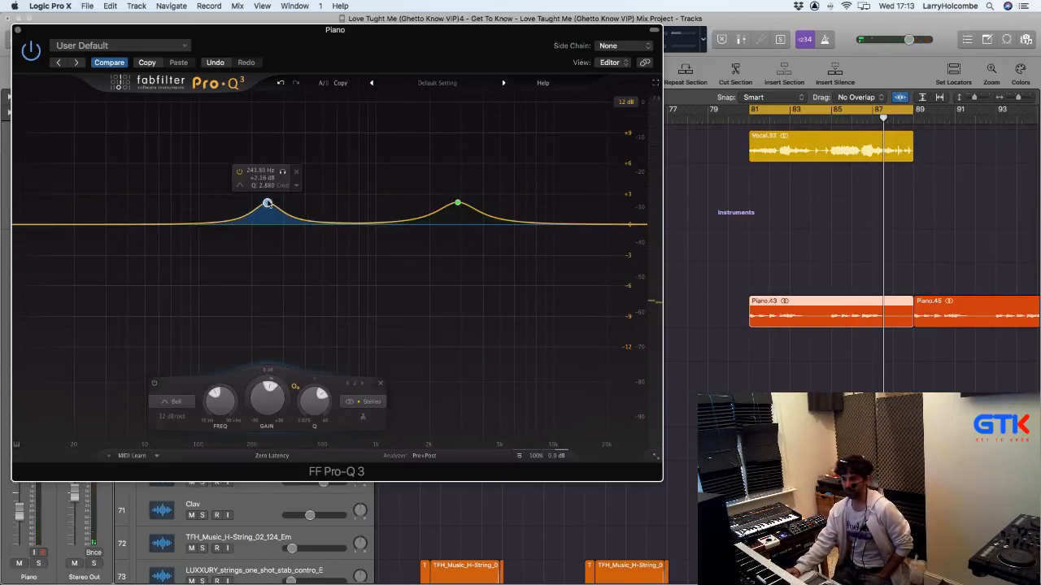
pyautogui.click(458, 203)
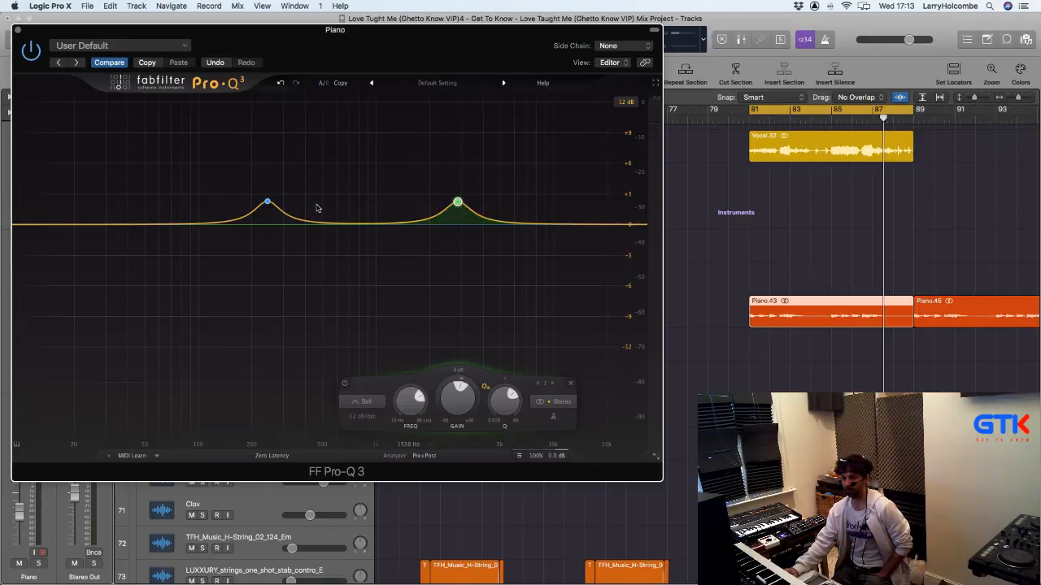
# Step: Lower the Pro-Q 3 output level to -1.2 dB to offset the two piano boosts
pyautogui.moveTo(275, 211)
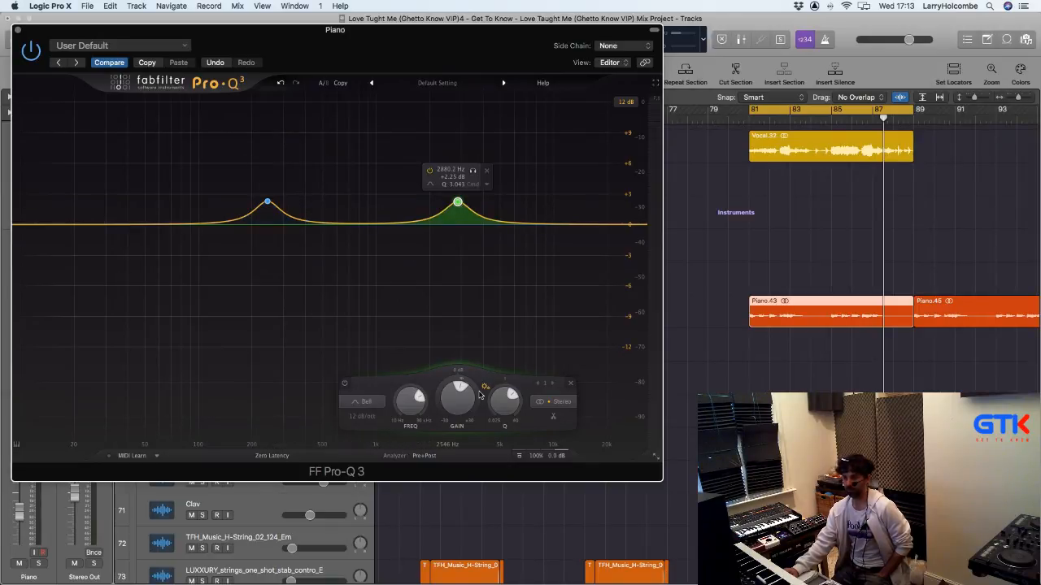
pyautogui.moveTo(555, 465); pyautogui.dragTo(552, 487)
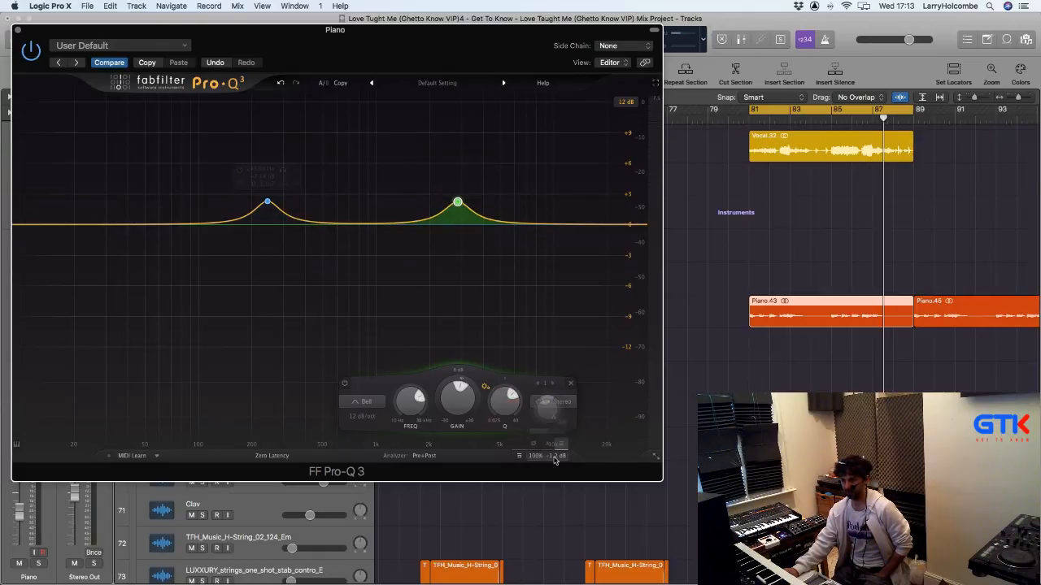
pyautogui.moveTo(554, 462)
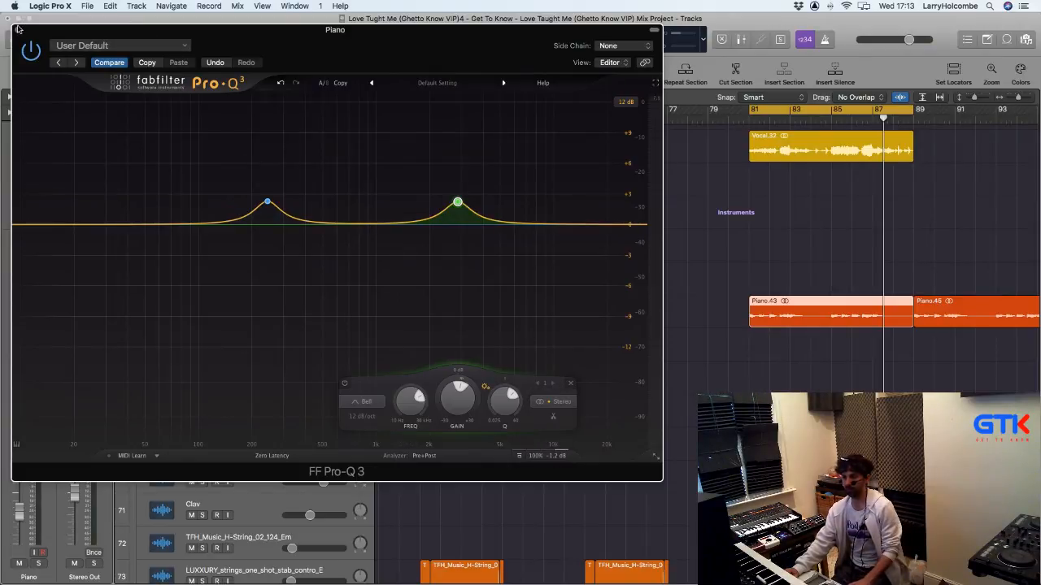
# Step: Close the piano's Pro-Q 3 window and audition the equalized piano within the looped section
pyautogui.press('super+w')
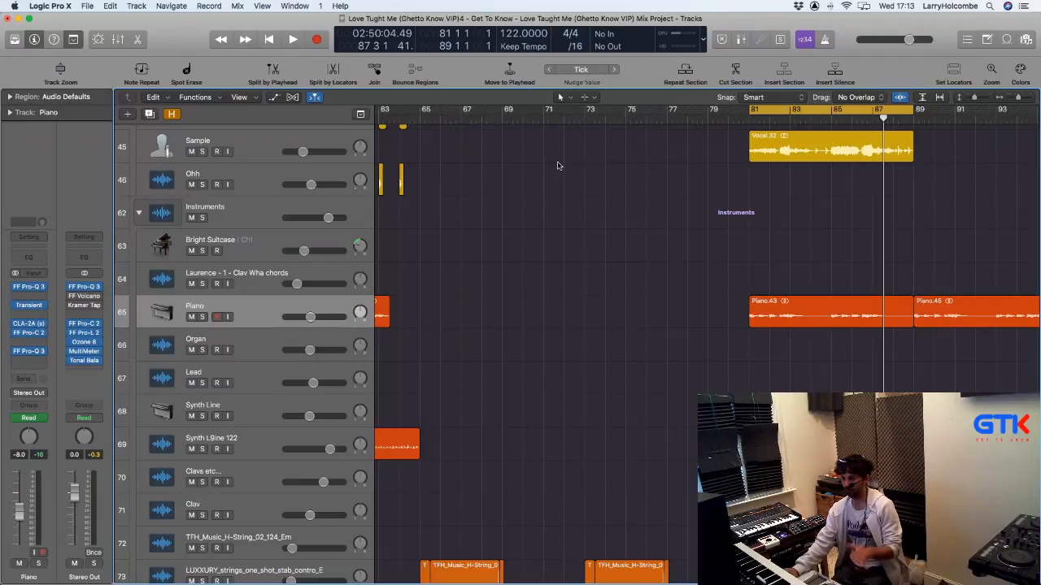
pyautogui.press('space')
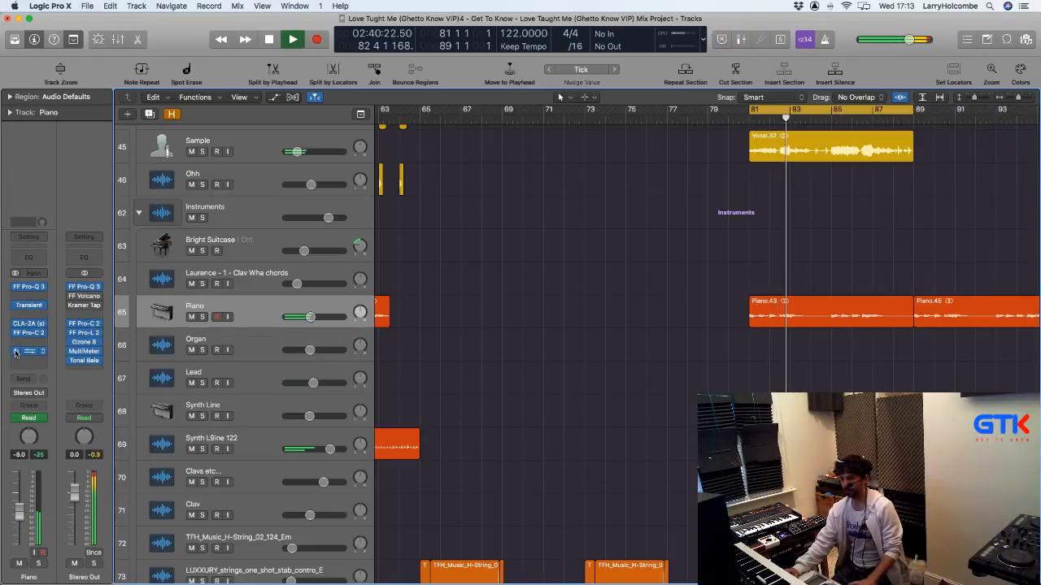
pyautogui.press('space')
pyautogui.press('space')
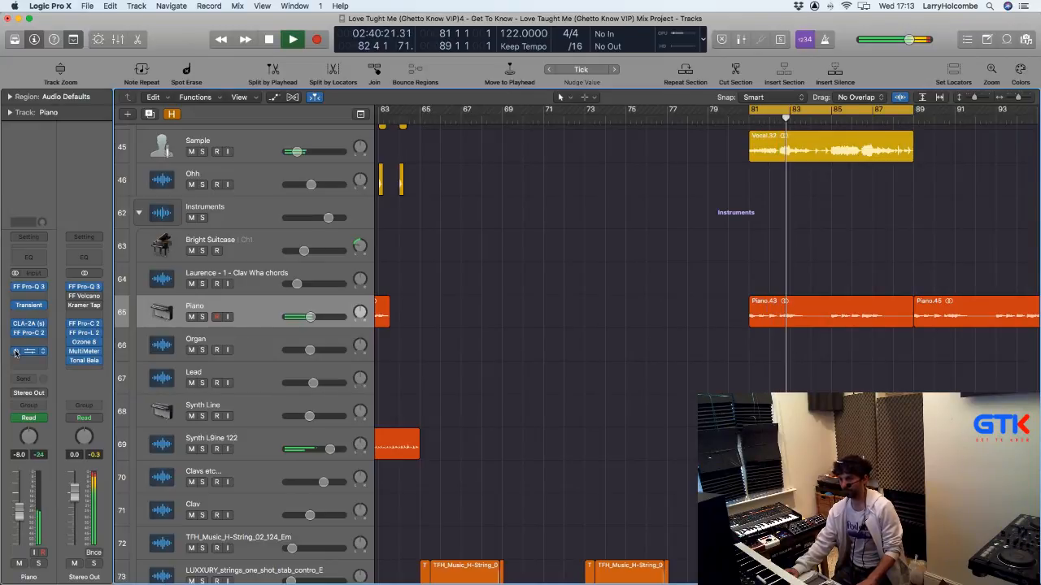
pyautogui.press('space')
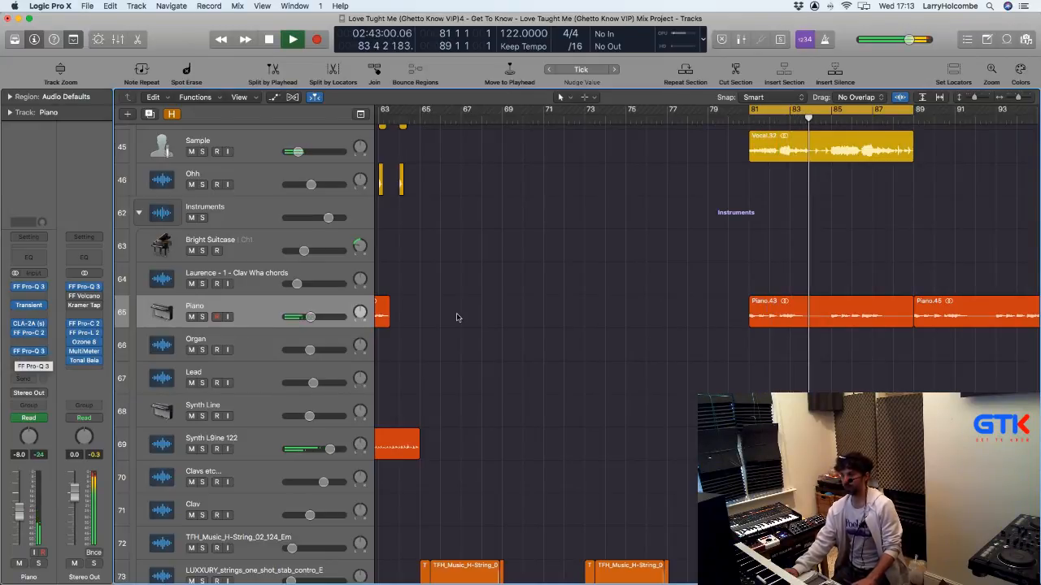
# Step: Insert Pro-Q 3 after the last plug-in on the Synth L9ine 122 track
pyautogui.click(258, 437)
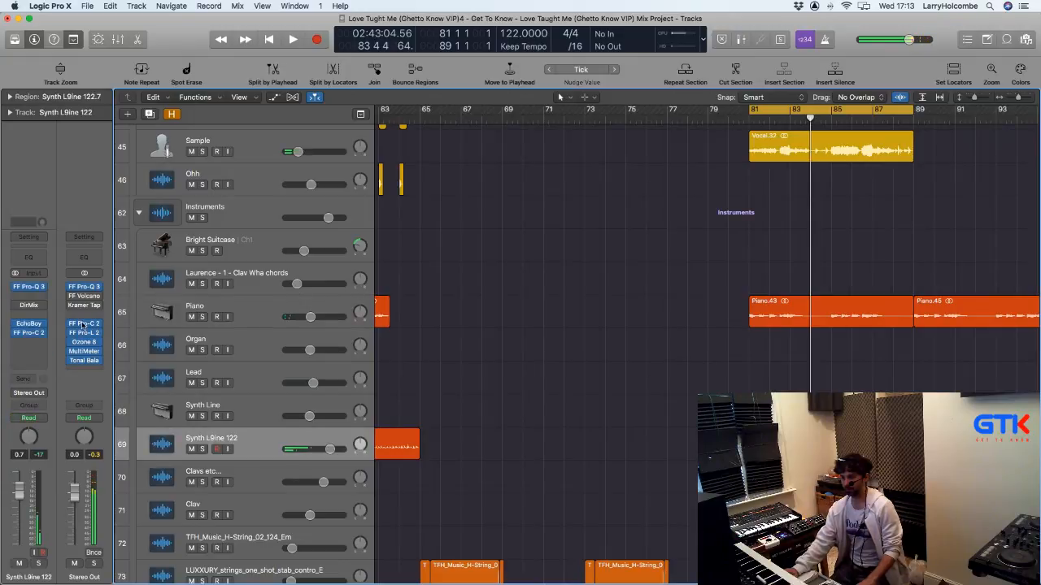
pyautogui.click(23, 343)
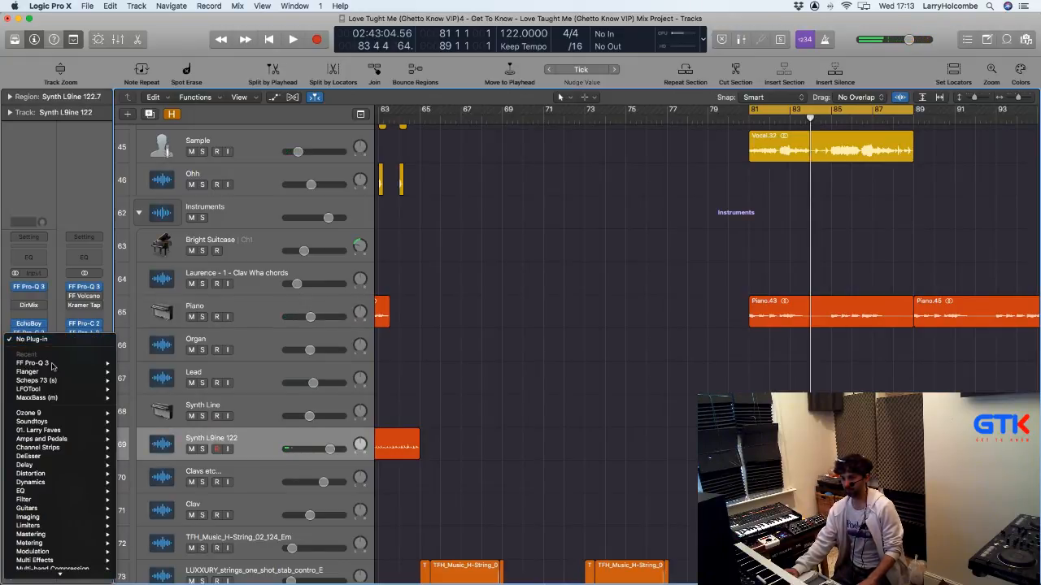
pyautogui.moveTo(52, 366)
pyautogui.click(130, 364)
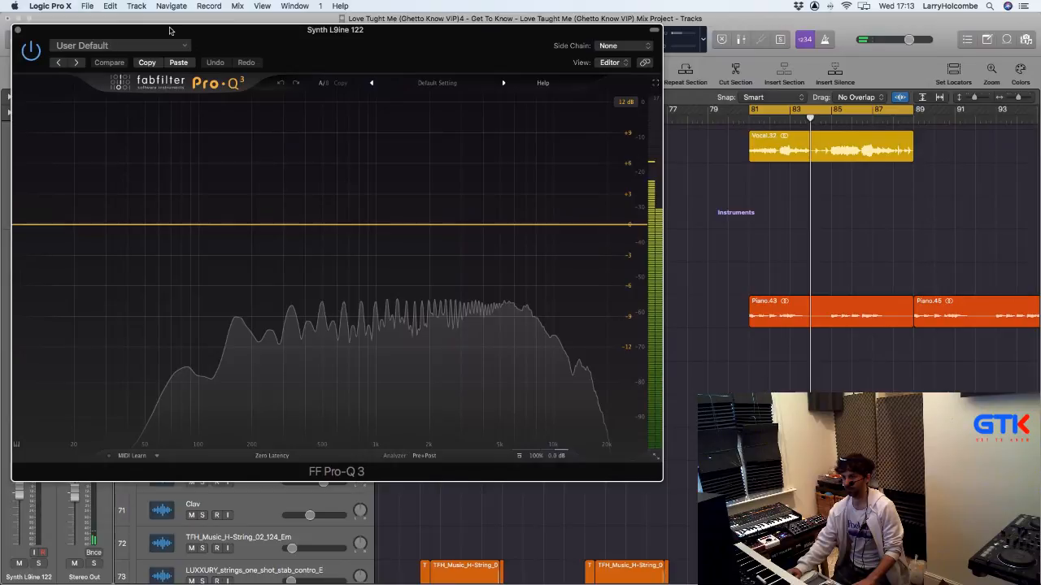
pyautogui.moveTo(170, 30); pyautogui.dragTo(294, 104)
# Step: During playback, add a bell band to the synth line and exaggerate it to about +10.3 dB at 1212 Hz
pyautogui.press('space')
pyautogui.moveTo(564, 281); pyautogui.dragTo(556, 253)
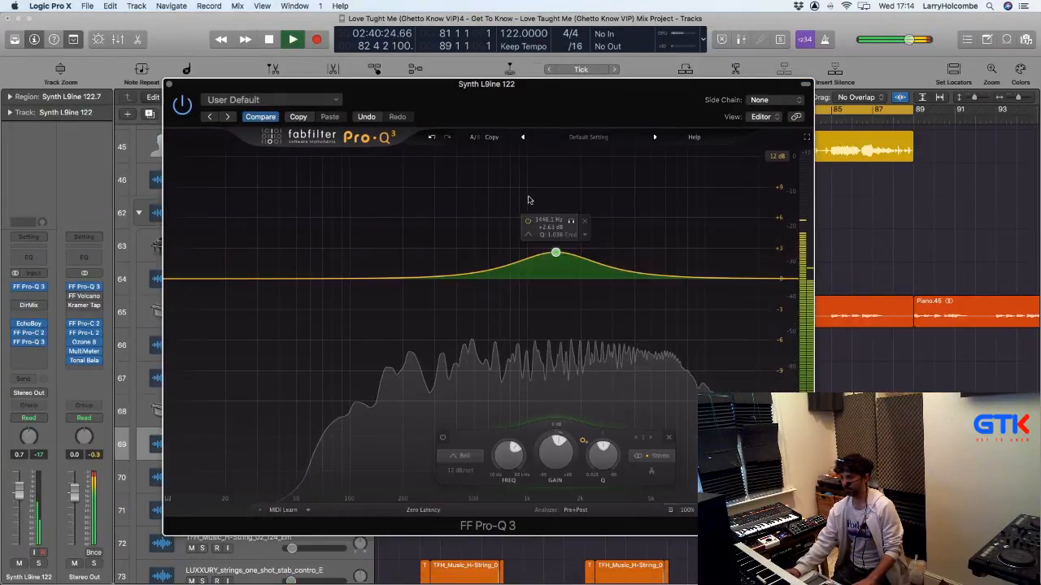
pyautogui.moveTo(527, 200); pyautogui.dragTo(544, 174)
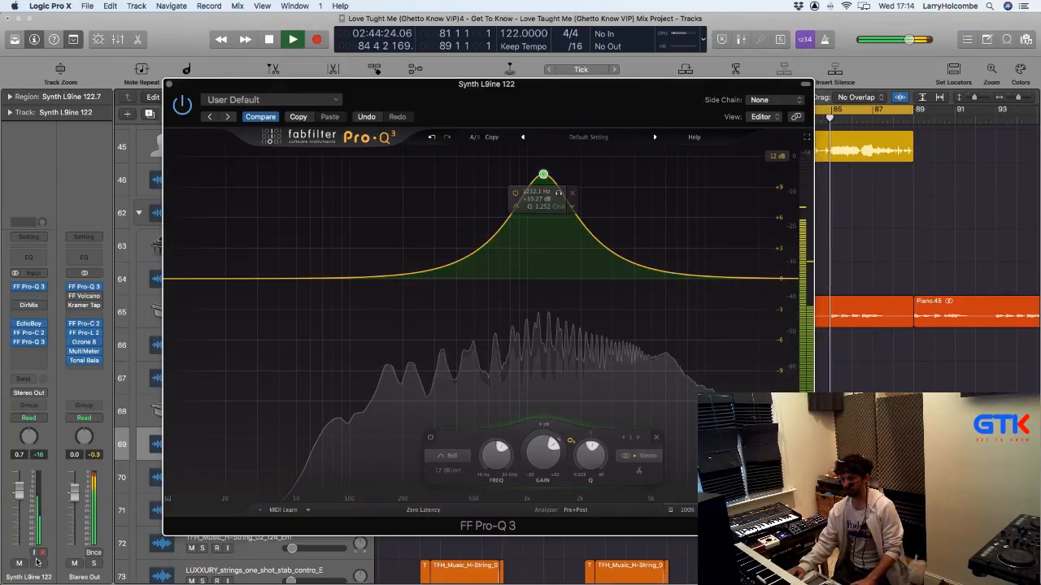
pyautogui.press('space')
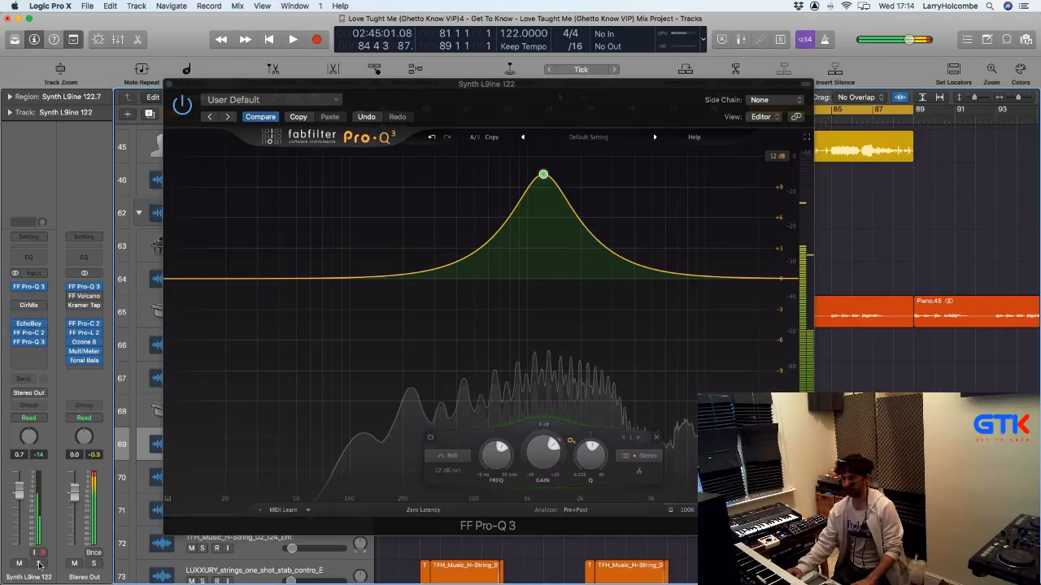
pyautogui.click(39, 564)
pyautogui.press('space')
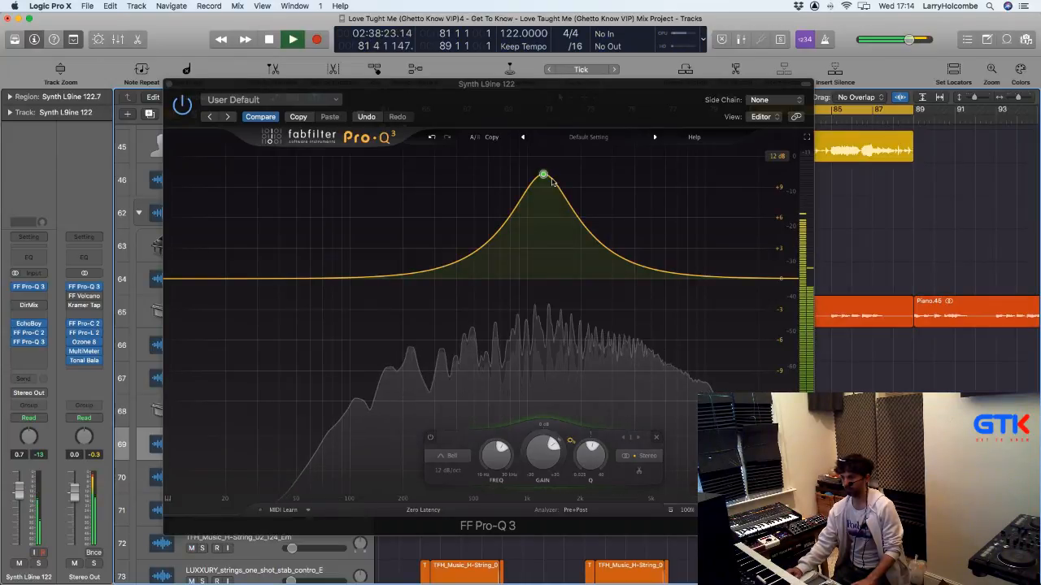
# Step: Narrow the synth line's boost to a Q of about 2.3, settle it near 1324 Hz at +4.9 dB, and close the EQ
pyautogui.moveTo(543, 175); pyautogui.dragTo(547, 250)
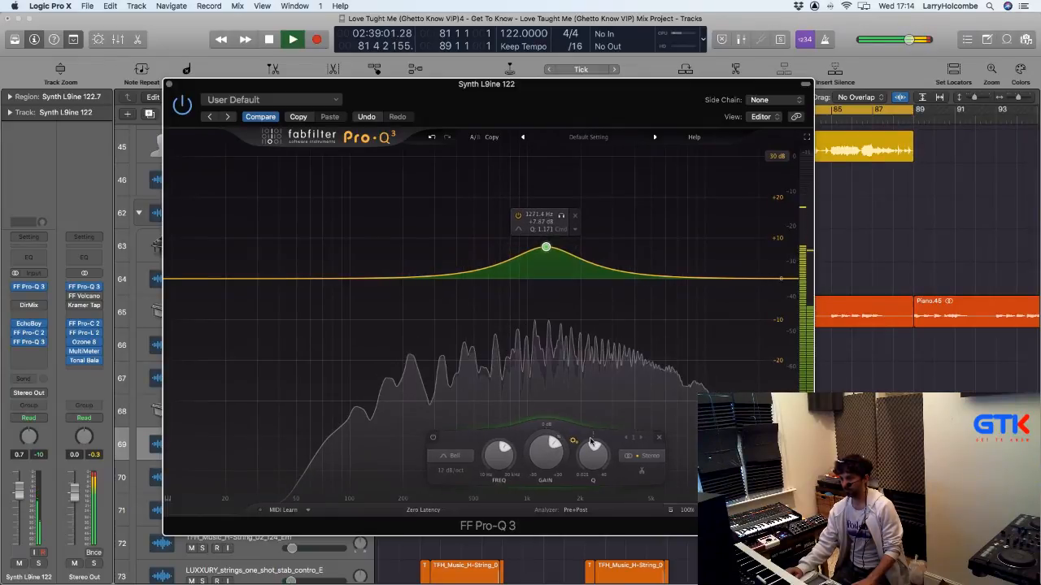
pyautogui.scroll(6, 589, 440)
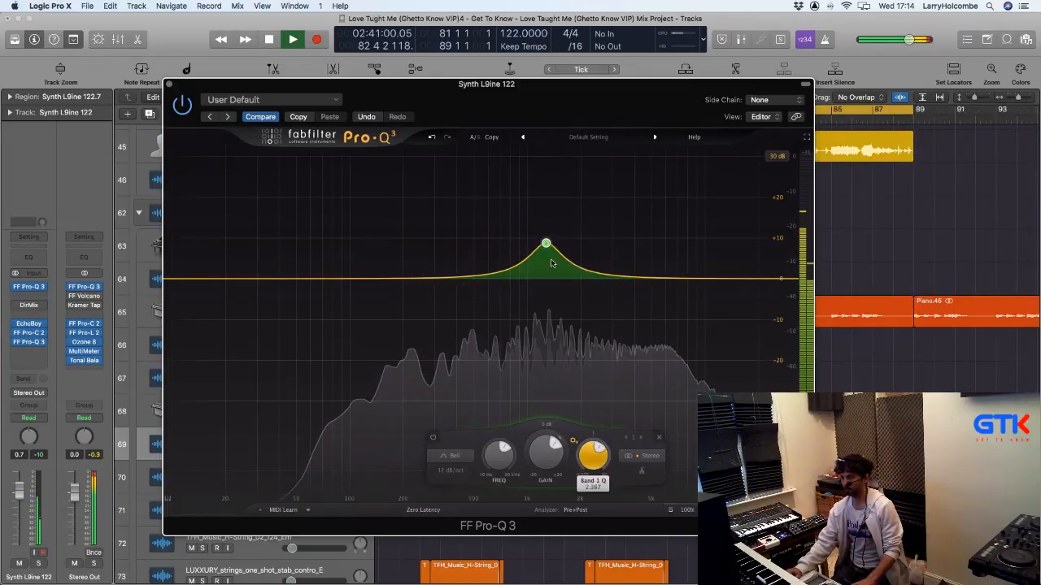
pyautogui.moveTo(547, 244)
pyautogui.moveTo(546, 243); pyautogui.dragTo(549, 253)
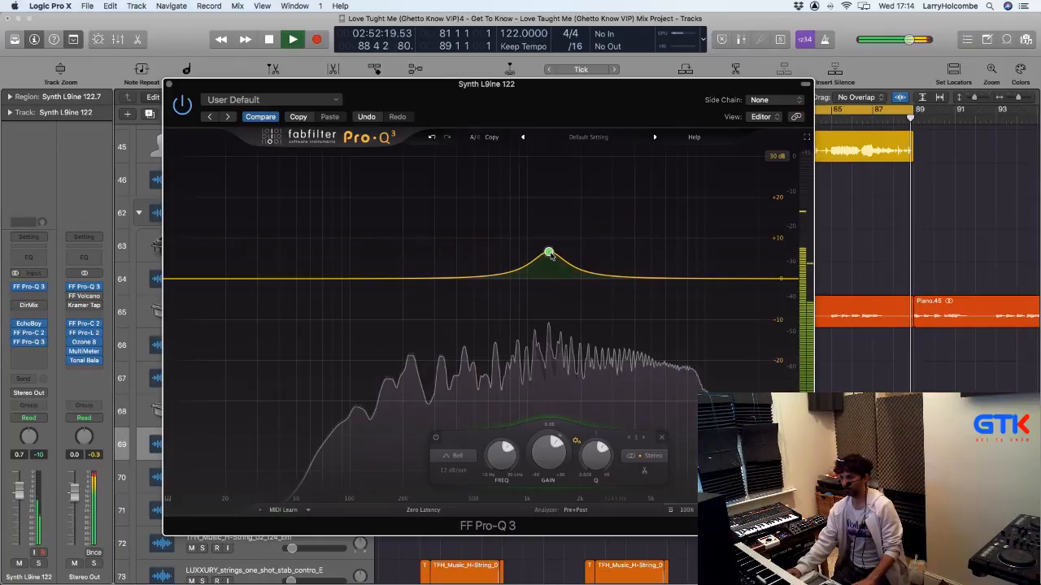
pyautogui.moveTo(549, 253); pyautogui.dragTo(551, 259)
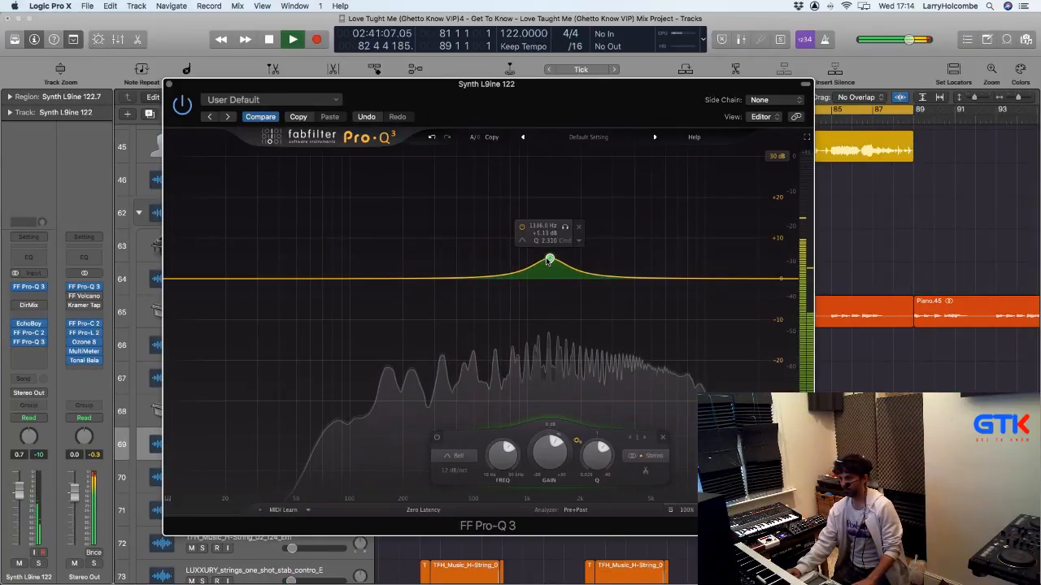
pyautogui.moveTo(549, 261); pyautogui.dragTo(549, 261)
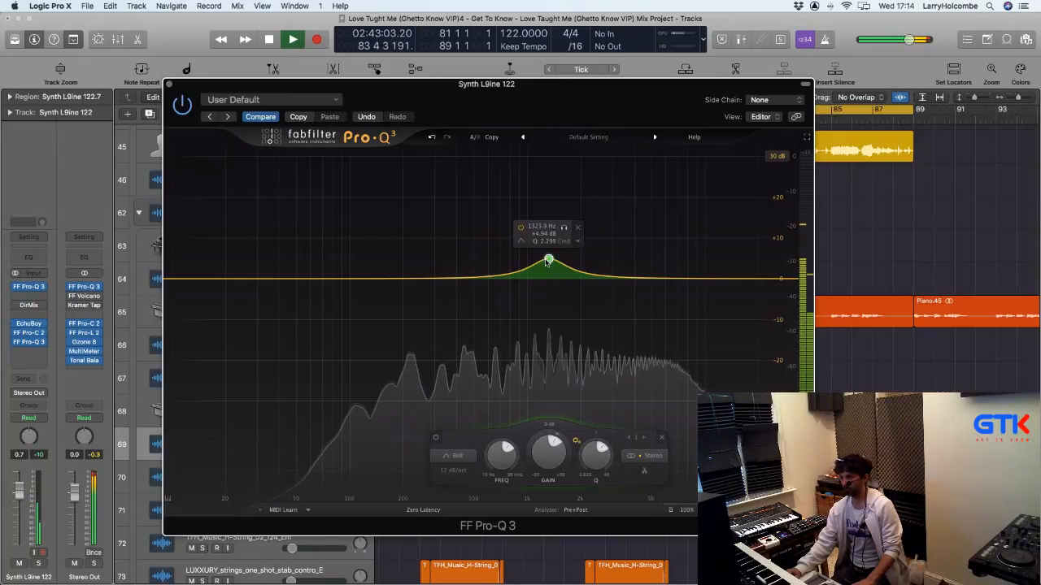
pyautogui.click(169, 84)
pyautogui.click(466, 229)
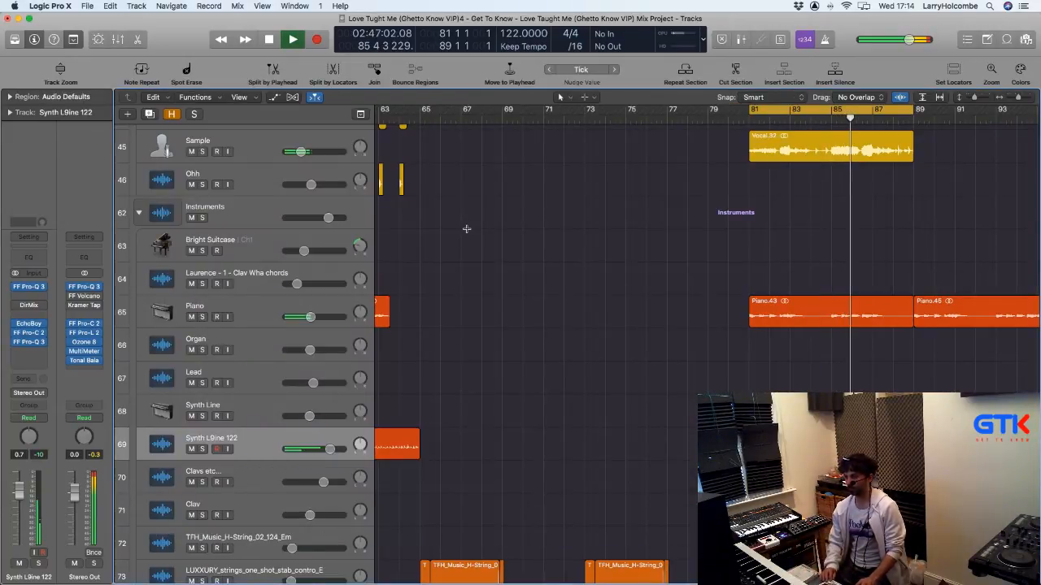
# Step: Look through the arrangement beyond bar 89 for further instrument sections, switching off the cycle and stopping playback
pyautogui.press('super+Up')
pyautogui.scroll(-3, 467, 232)
pyautogui.scroll(-3, 466, 232)
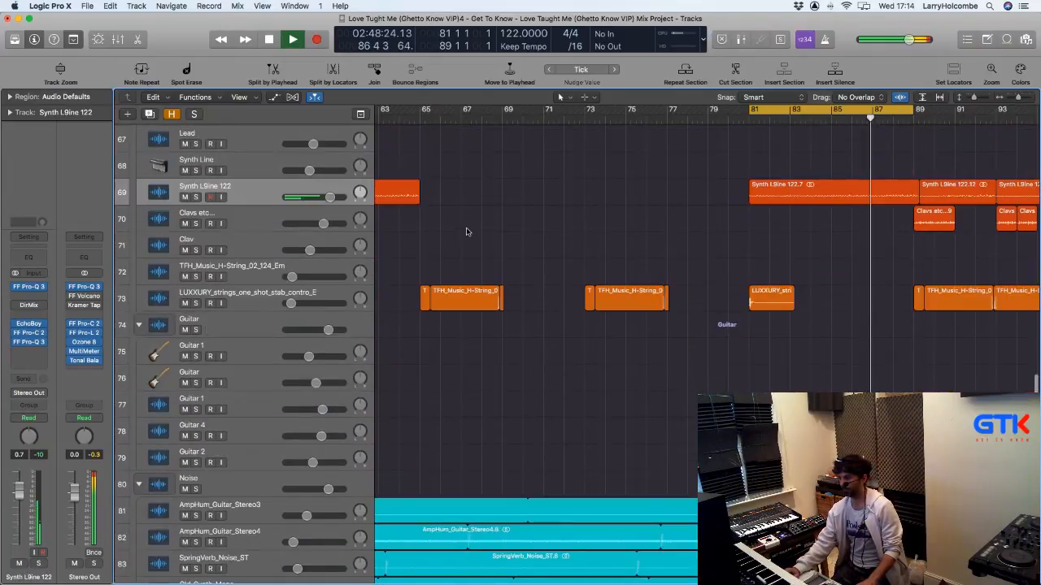
pyautogui.scroll(8, 466, 231)
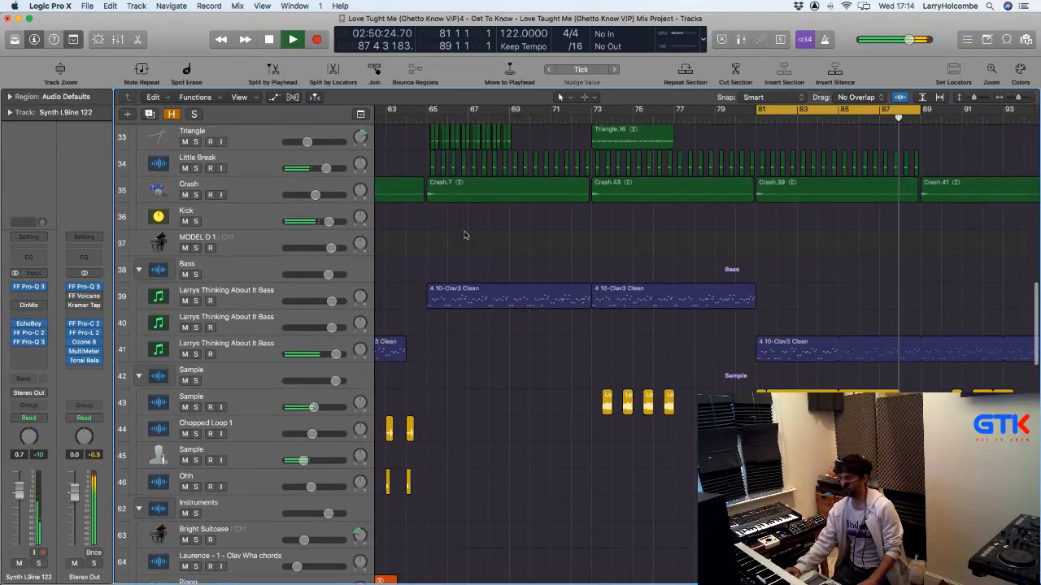
pyautogui.scroll(-2, 498, 332)
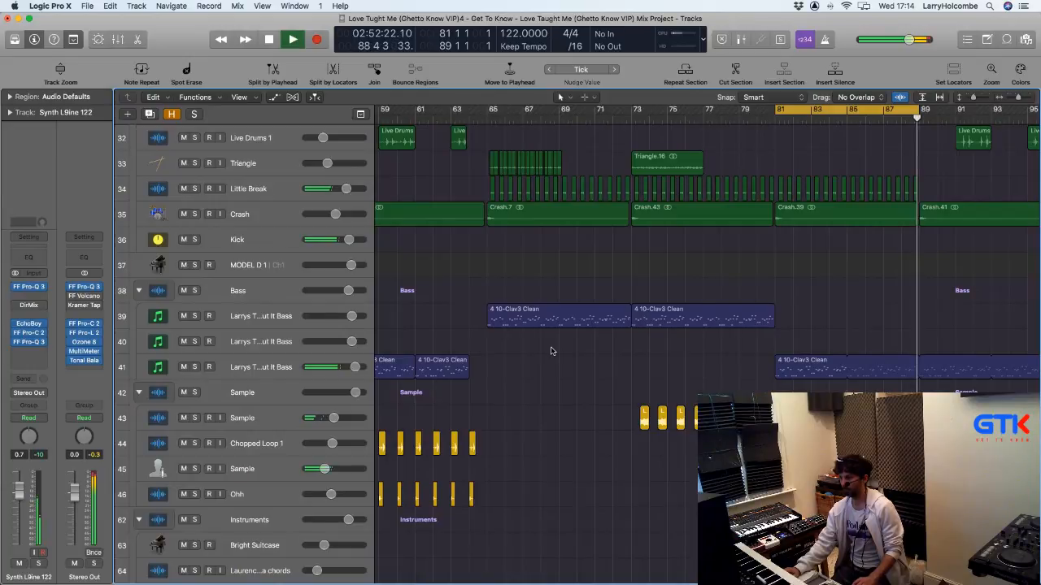
pyautogui.scroll(-3, 552, 351)
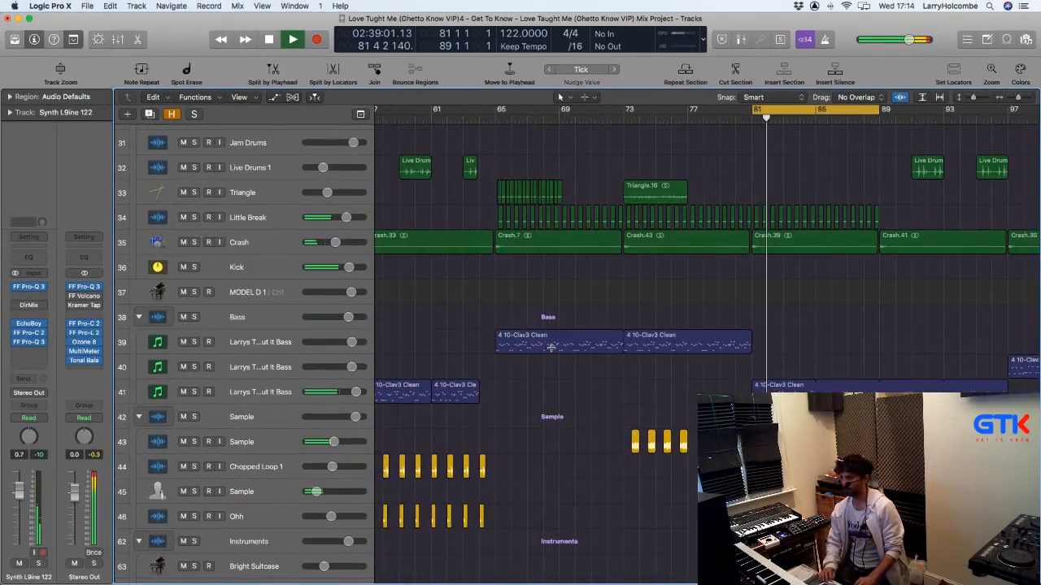
pyautogui.scroll(-4, 551, 348)
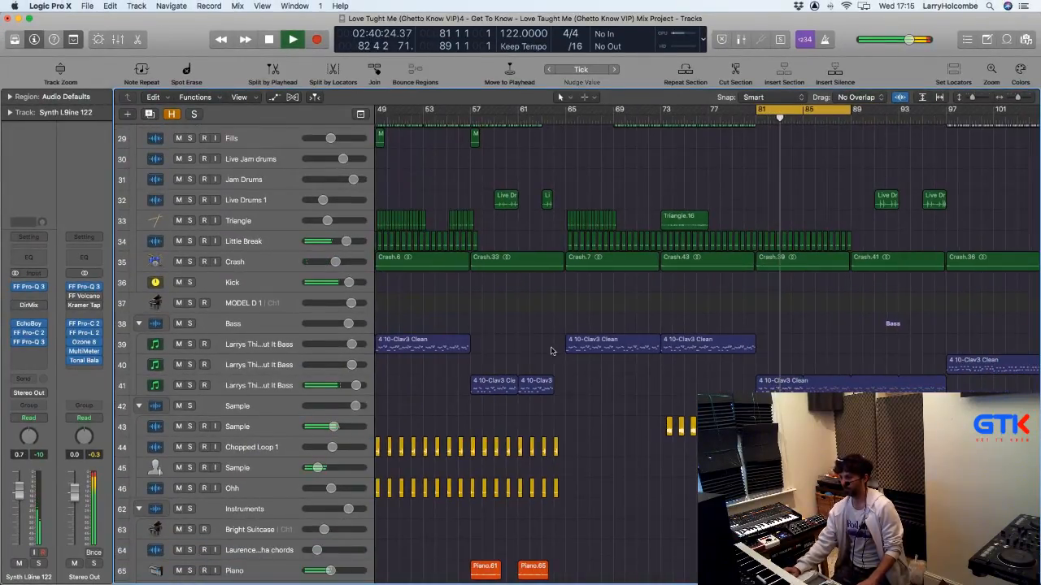
pyautogui.scroll(-5, 551, 350)
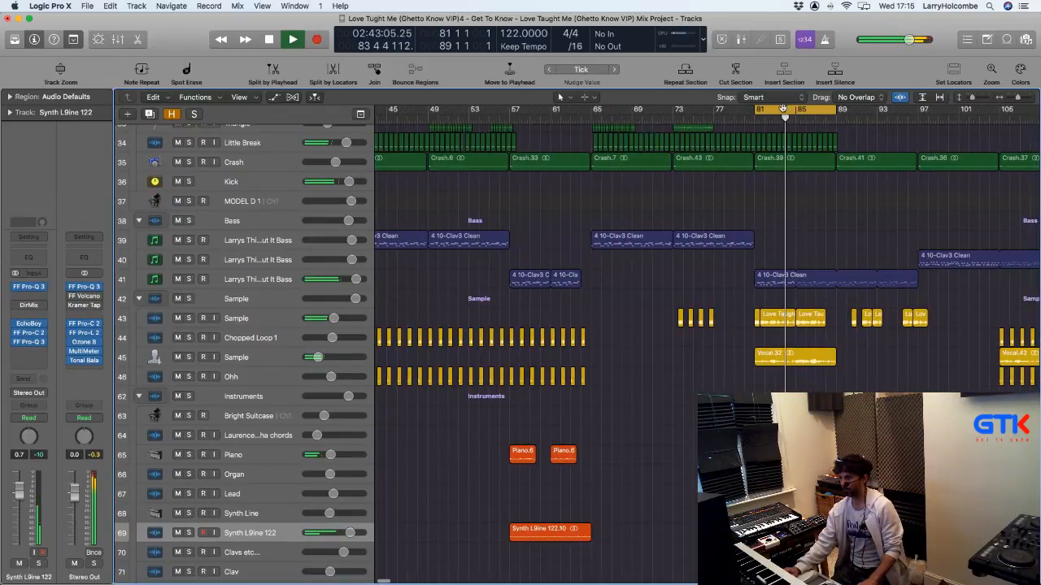
pyautogui.click(783, 108)
pyautogui.hscroll(3, 728, 240)
pyautogui.scroll(-2, 728, 240)
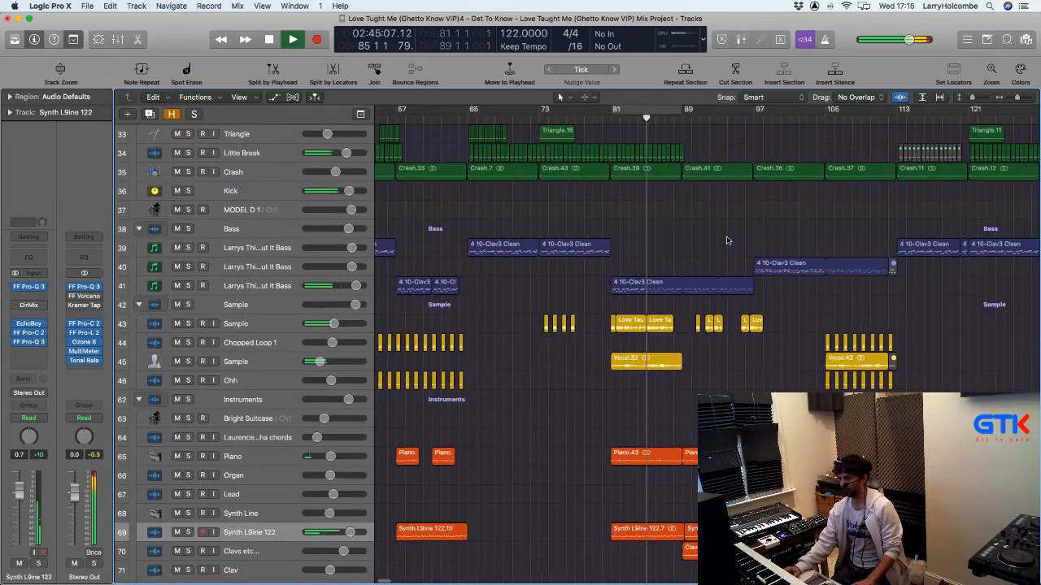
pyautogui.scroll(-4, 732, 244)
pyautogui.press('space')
pyautogui.hscroll(2, 790, 260)
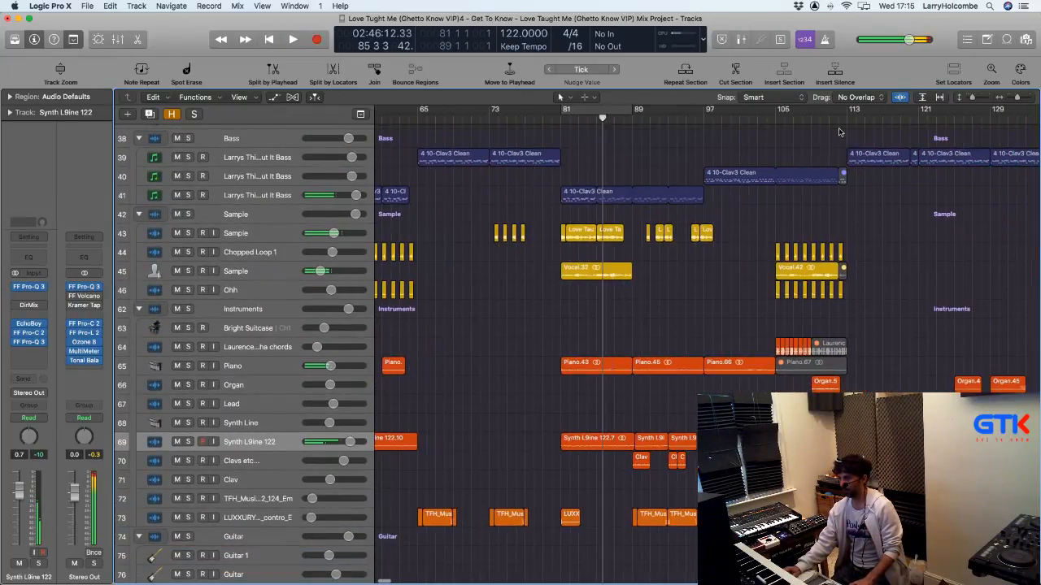
# Step: Cycle bars 113 to 121, restart playback and select the Lead track
pyautogui.moveTo(849, 109); pyautogui.dragTo(916, 125)
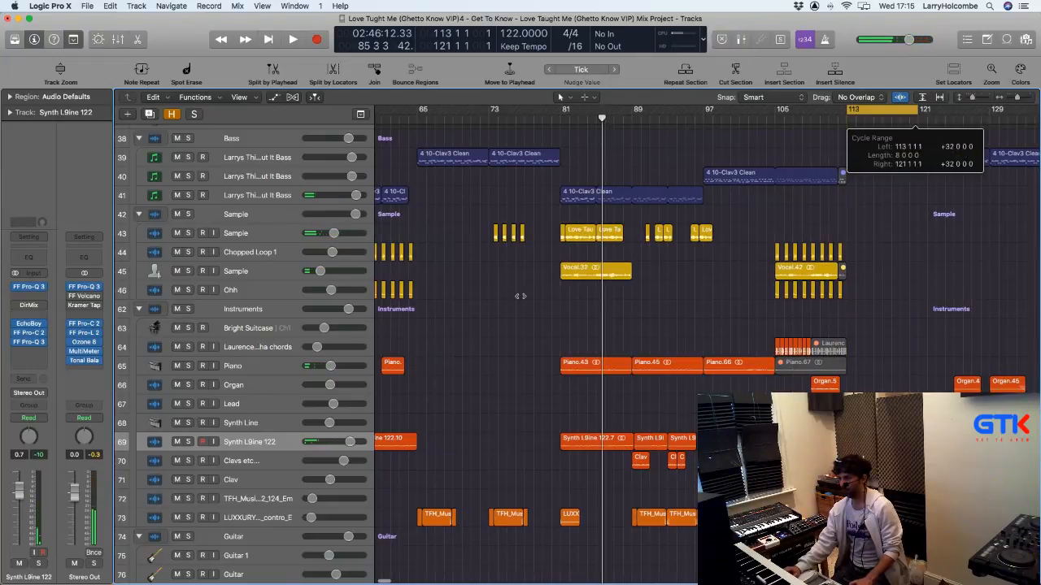
pyautogui.press('space')
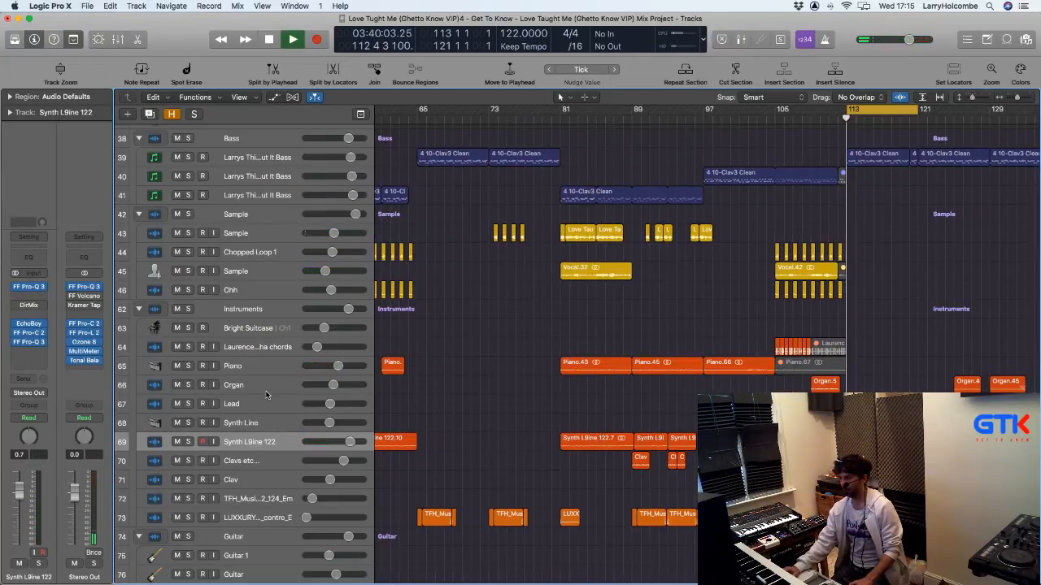
pyautogui.hscroll(2, 266, 394)
pyautogui.click(253, 404)
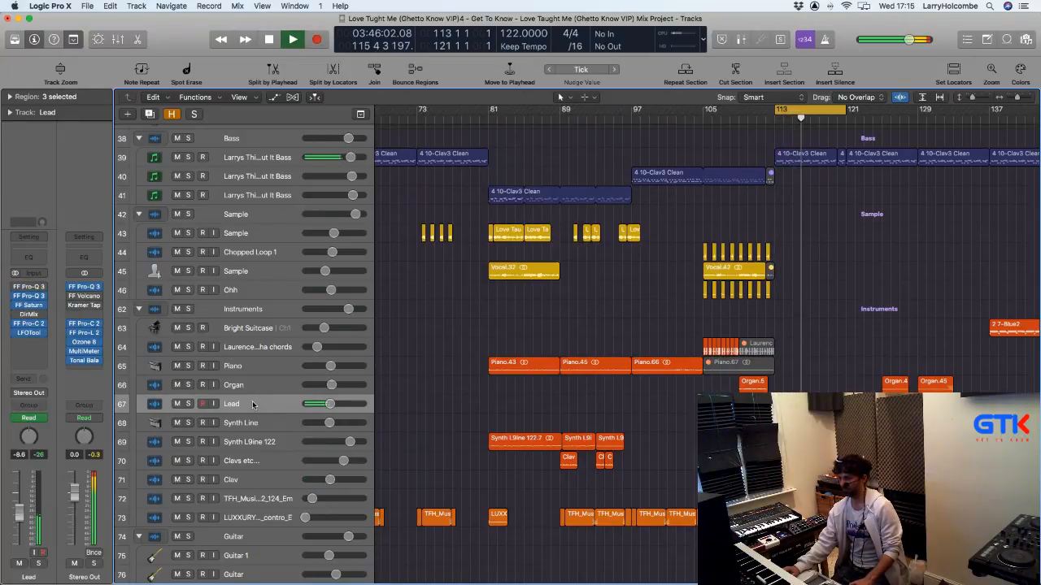
# Step: Try shortening the cycle range to bars 117 to 120 while the Lead plays
pyautogui.hscroll(2, 789, 109)
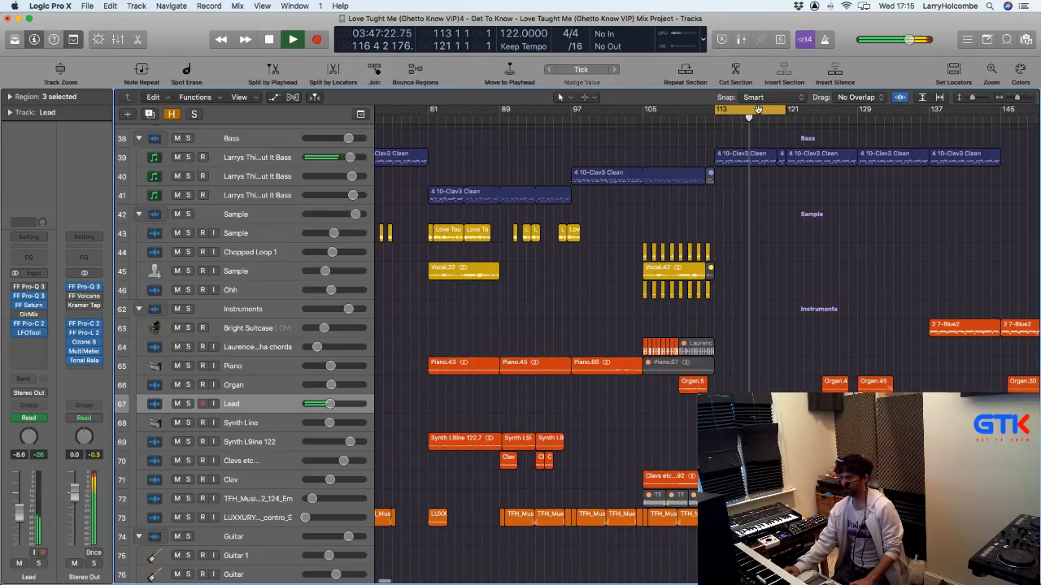
pyautogui.click(752, 115)
pyautogui.moveTo(751, 113); pyautogui.dragTo(785, 117)
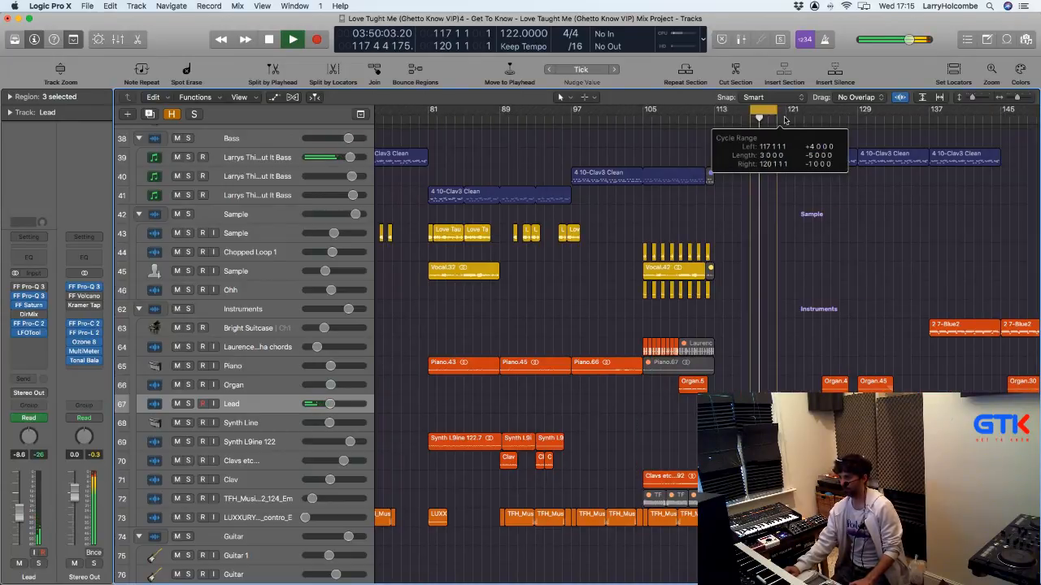
pyautogui.click(524, 276)
pyautogui.hscroll(2, 524, 277)
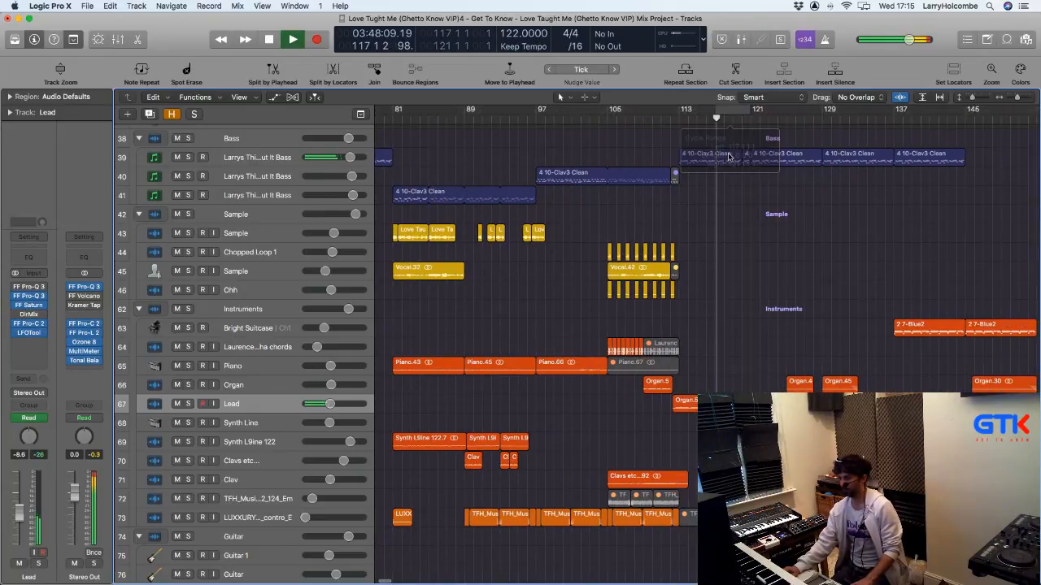
# Step: Cycle bars 129 to 137 and select the Synth Line track to audition it
pyautogui.hscroll(8, 688, 127)
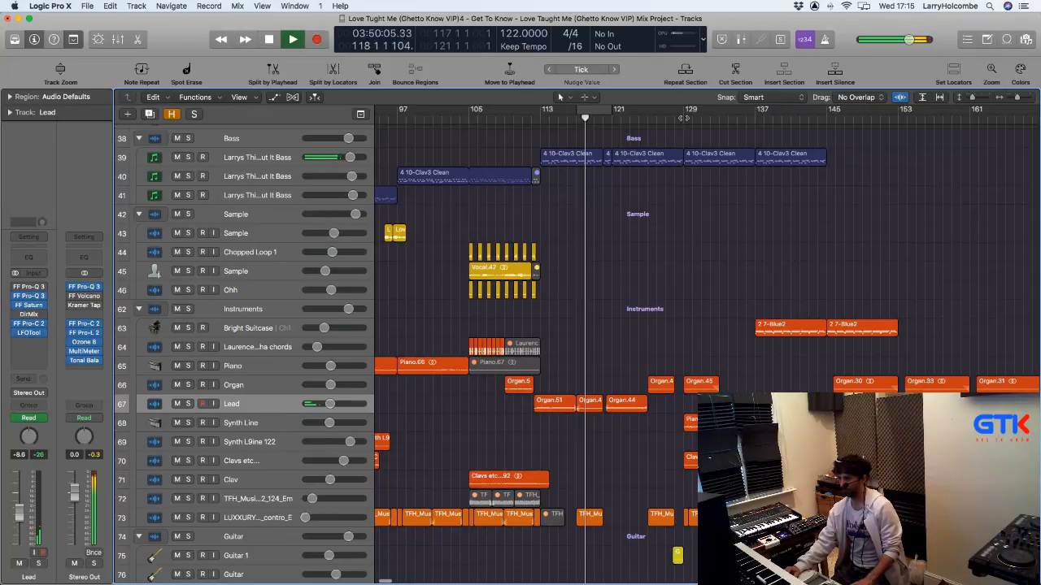
pyautogui.click(684, 118)
pyautogui.moveTo(755, 114); pyautogui.dragTo(684, 114)
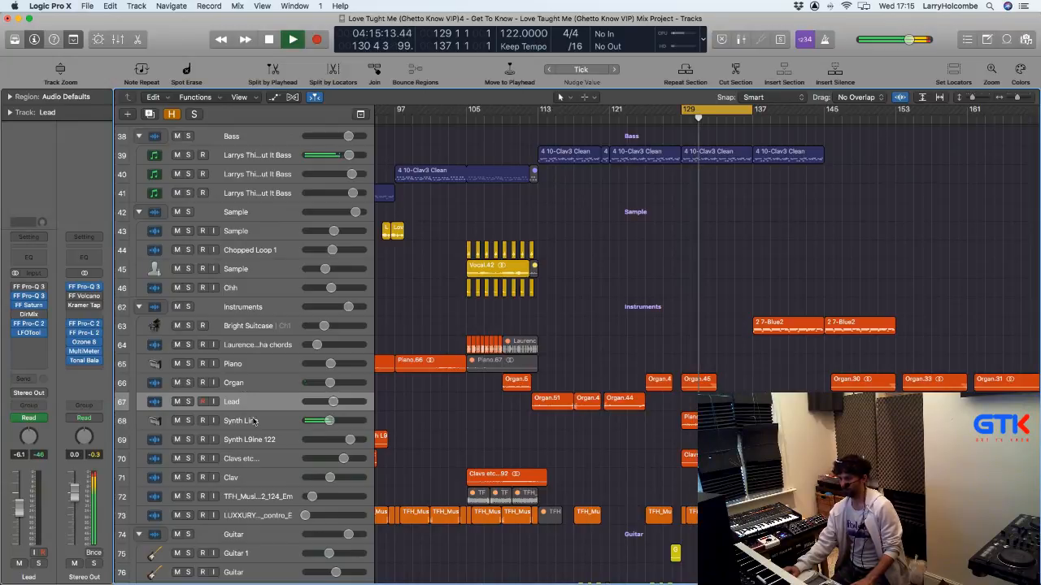
pyautogui.press('Down')
pyautogui.hscroll(-5, 557, 414)
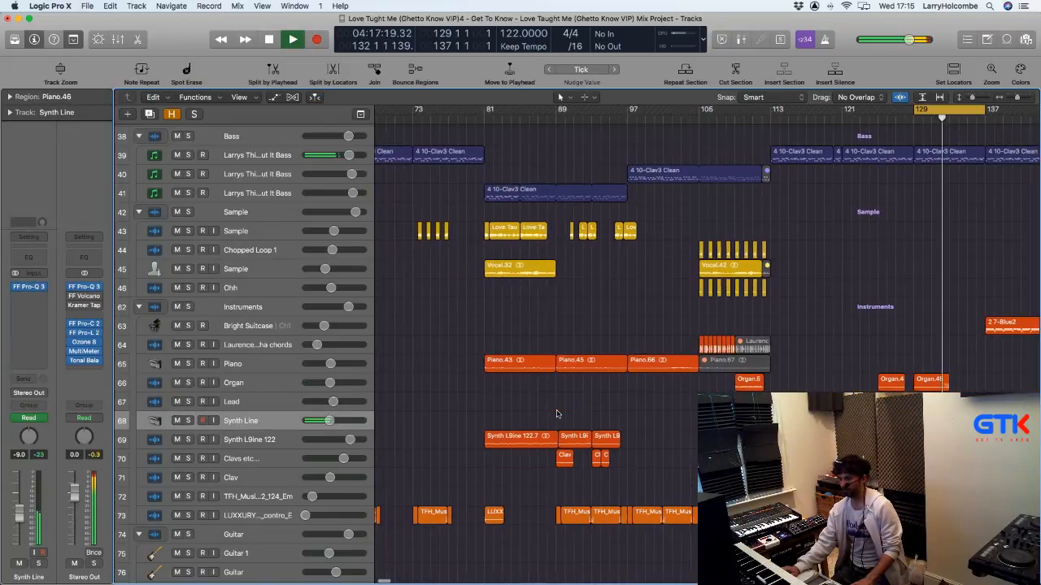
pyautogui.hscroll(5, 555, 414)
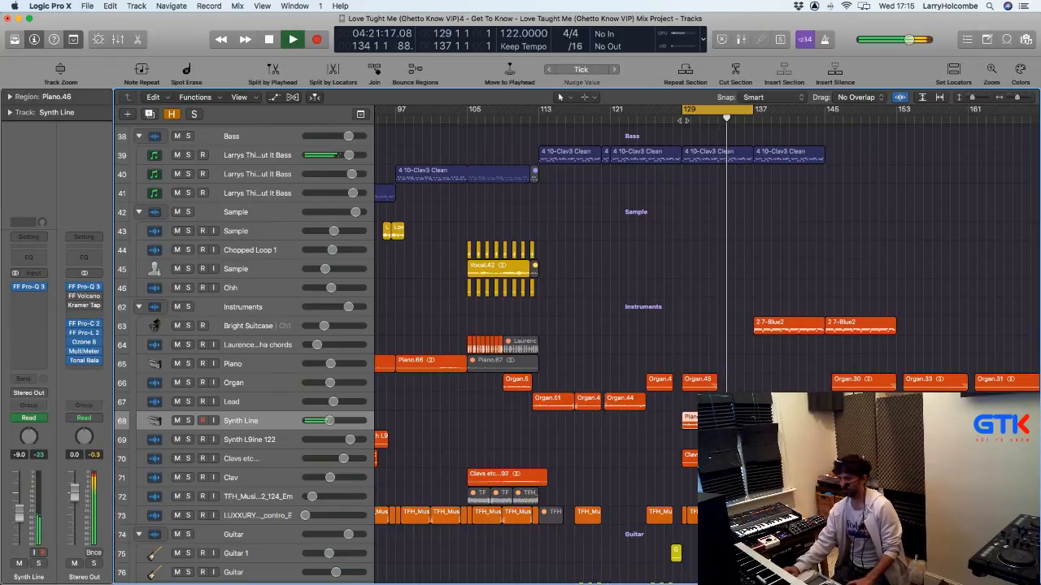
# Step: Cycle bars 137 to 153, play the Bright Suitcase track and move its LFOTool insert two slots further down the chain
pyautogui.press('space')
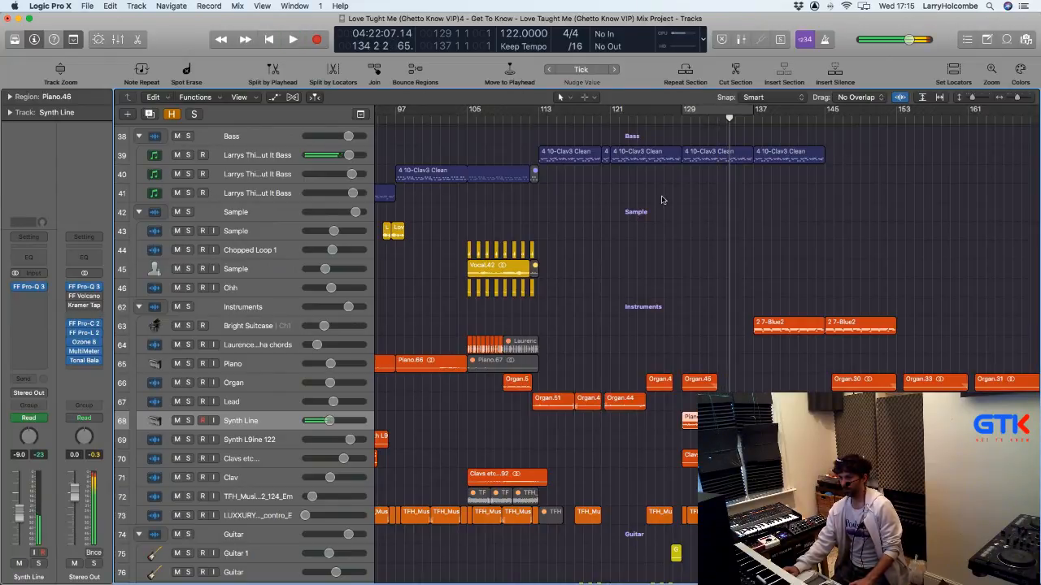
pyautogui.hscroll(2, 662, 200)
pyautogui.moveTo(713, 109); pyautogui.dragTo(854, 109)
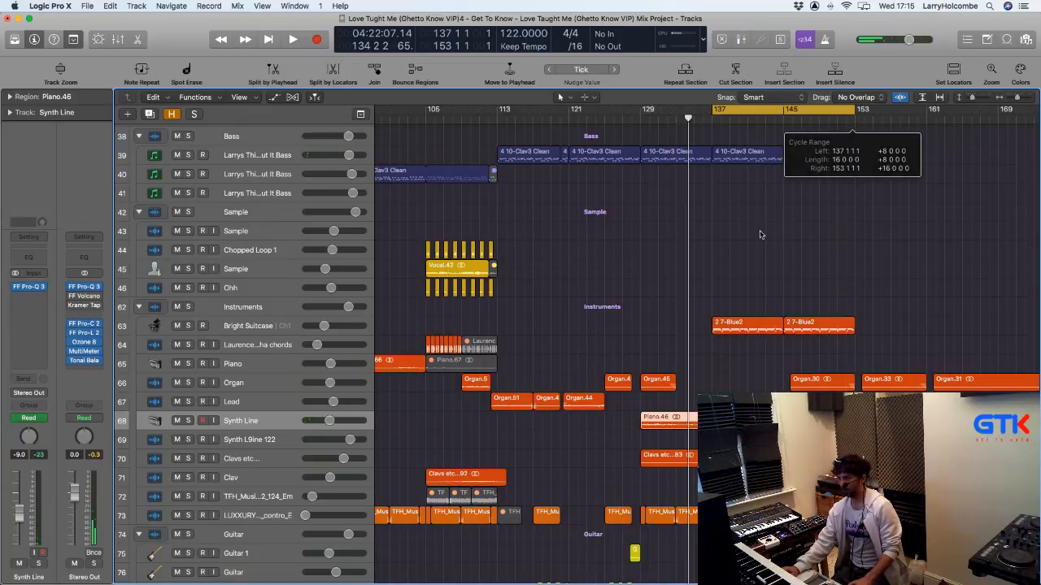
pyautogui.click(273, 326)
pyautogui.press('space')
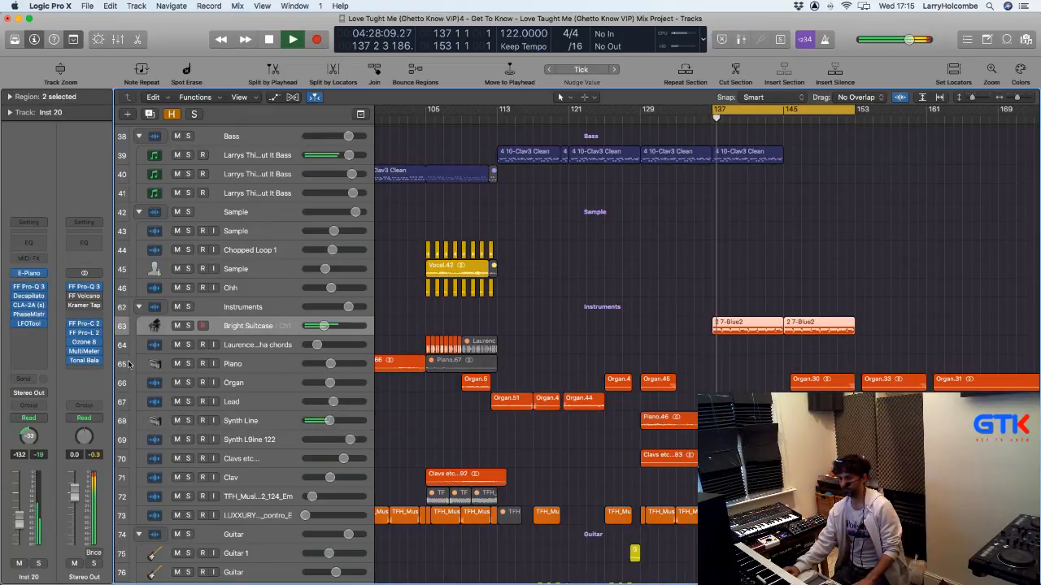
pyautogui.moveTo(34, 326); pyautogui.dragTo(28, 341)
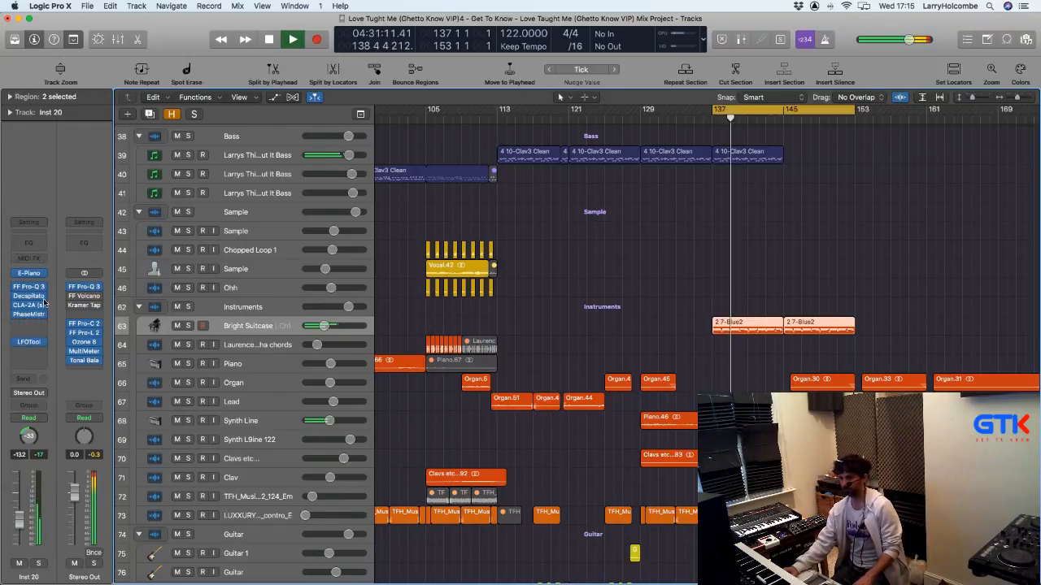
# Step: Solo Bright Suitcase while adjusting Decapitator's Drive slightly and comparing style E against A, keeping A
pyautogui.click(39, 563)
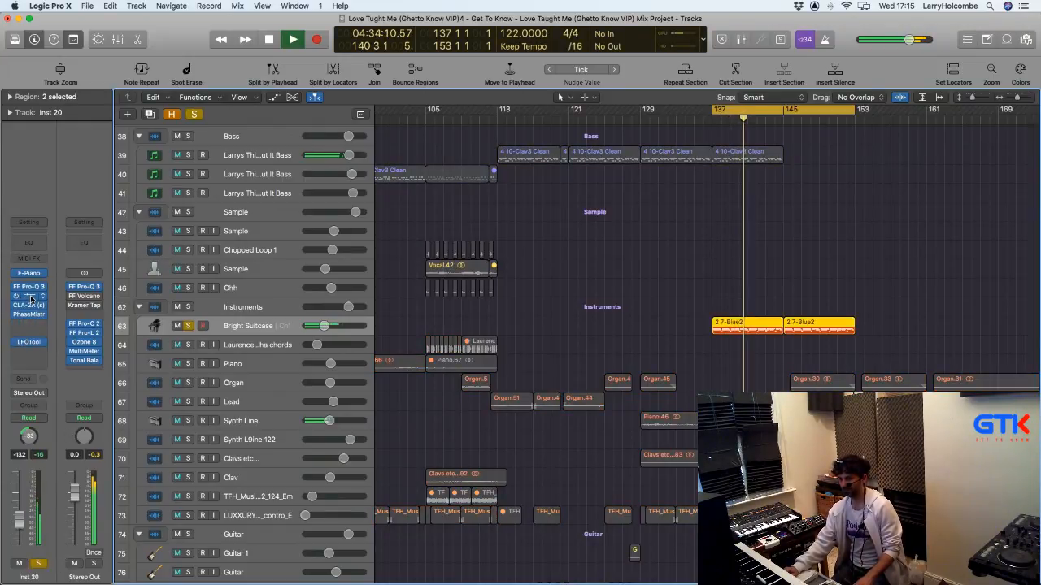
pyautogui.click(29, 296)
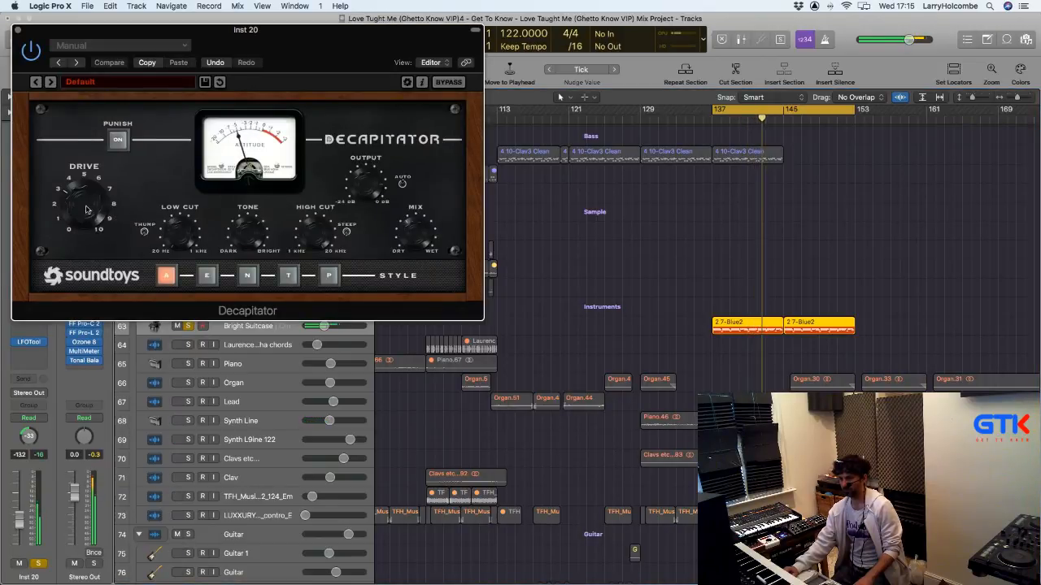
pyautogui.moveTo(87, 211); pyautogui.dragTo(89, 207)
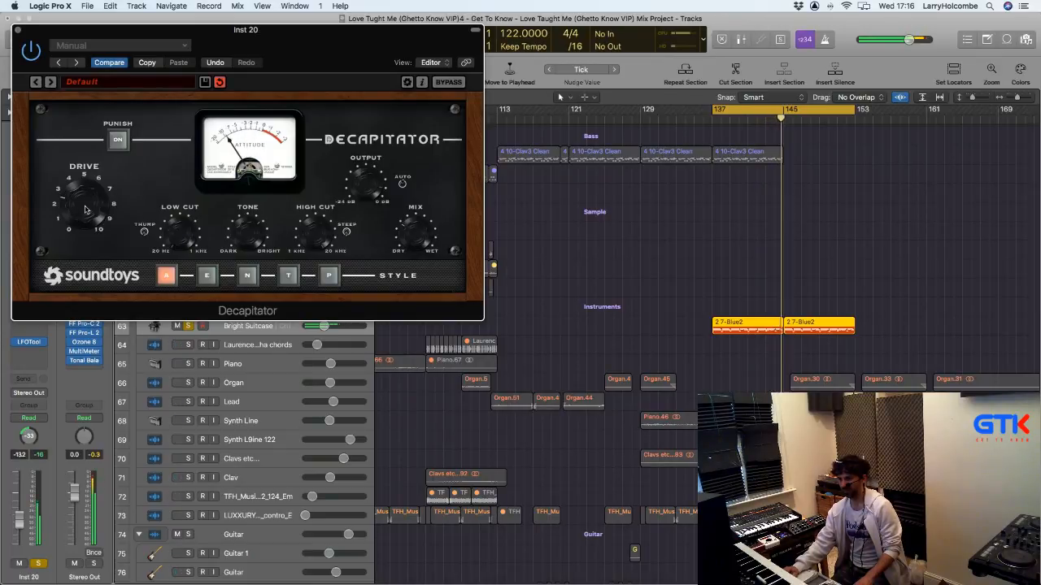
pyautogui.click(206, 278)
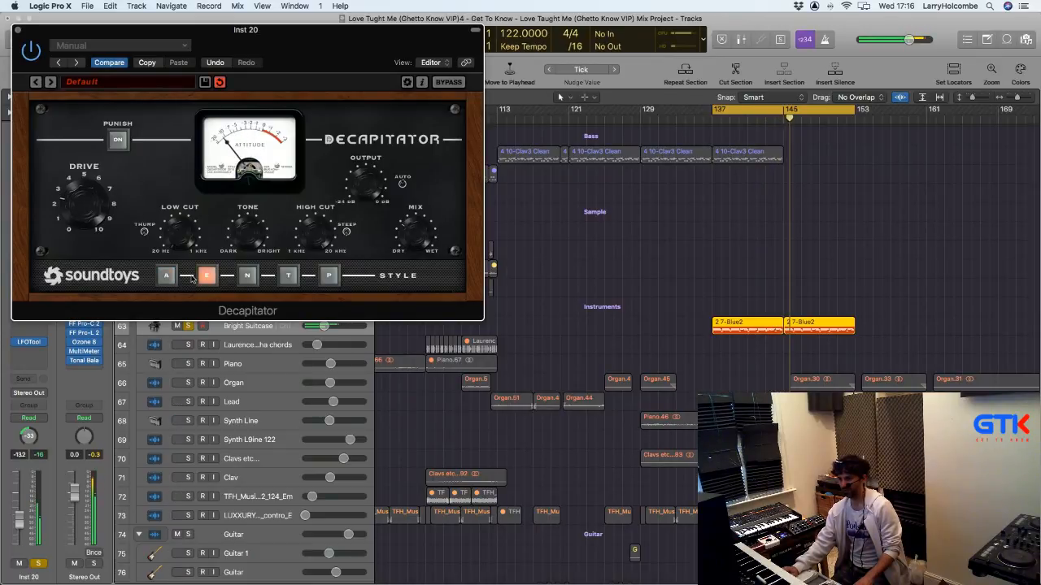
pyautogui.click(165, 278)
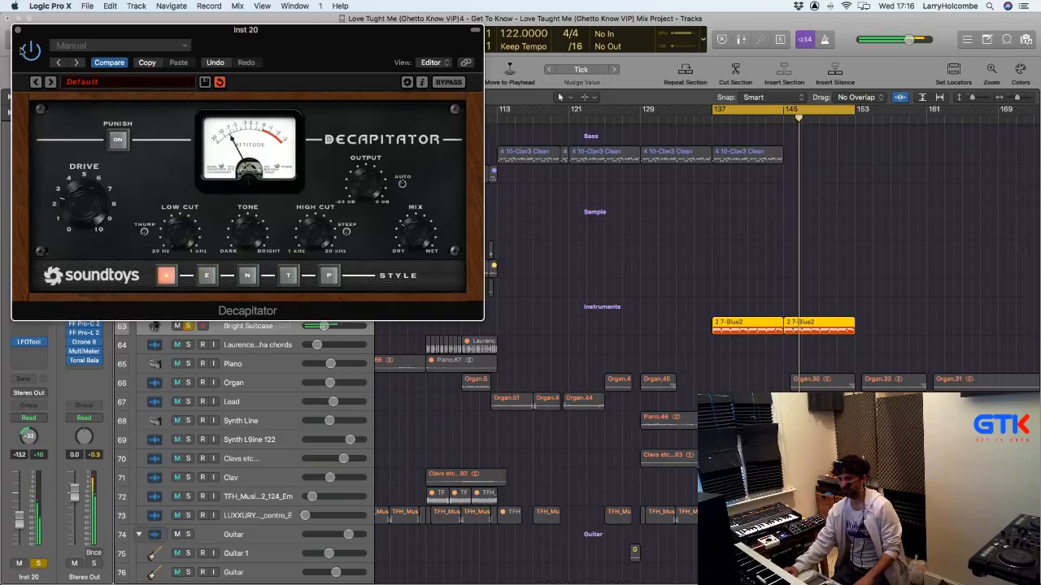
pyautogui.click(19, 31)
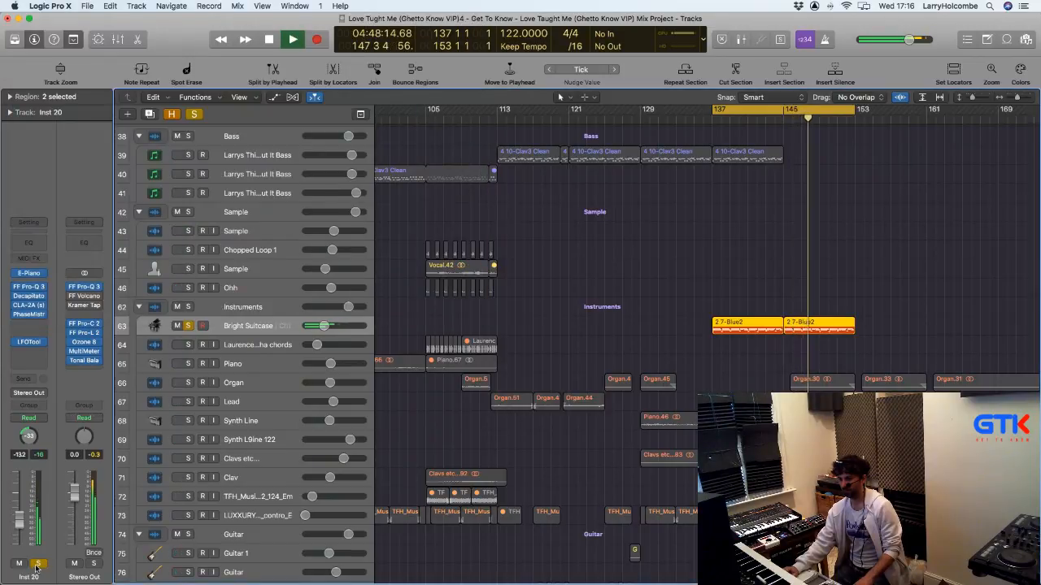
pyautogui.press('s')
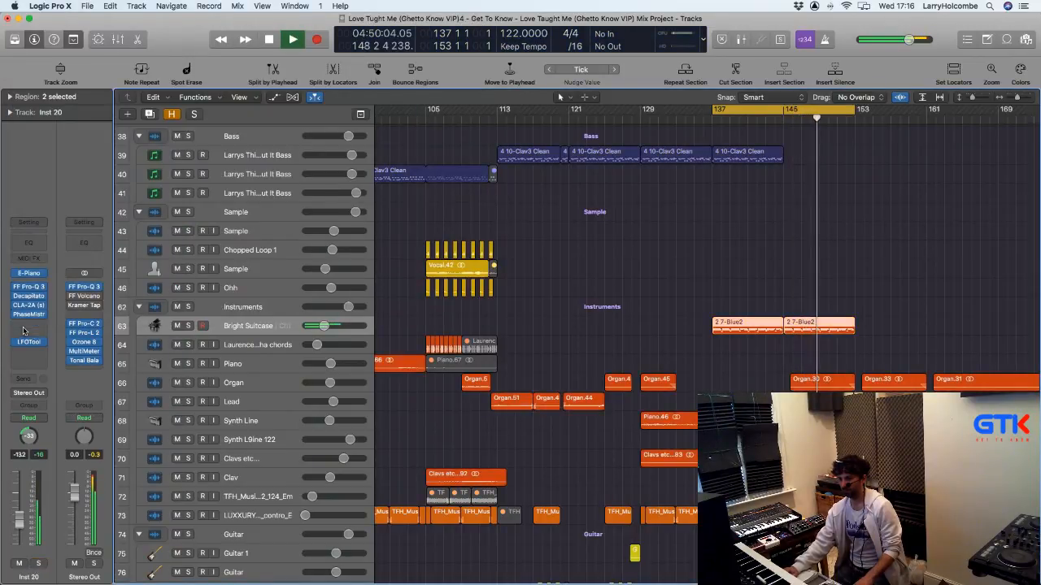
# Step: Insert another FF Pro-Q 3 directly above LFOTool on Bright Suitcase and add a low-cut band at about 21 Hz
pyautogui.click(24, 331)
pyautogui.moveTo(57, 363)
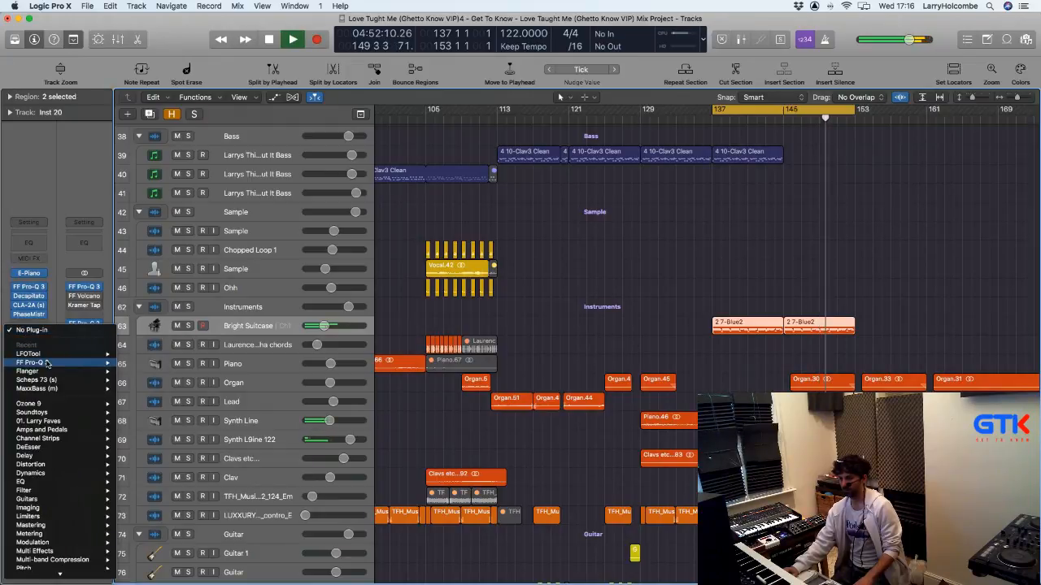
pyautogui.click(138, 371)
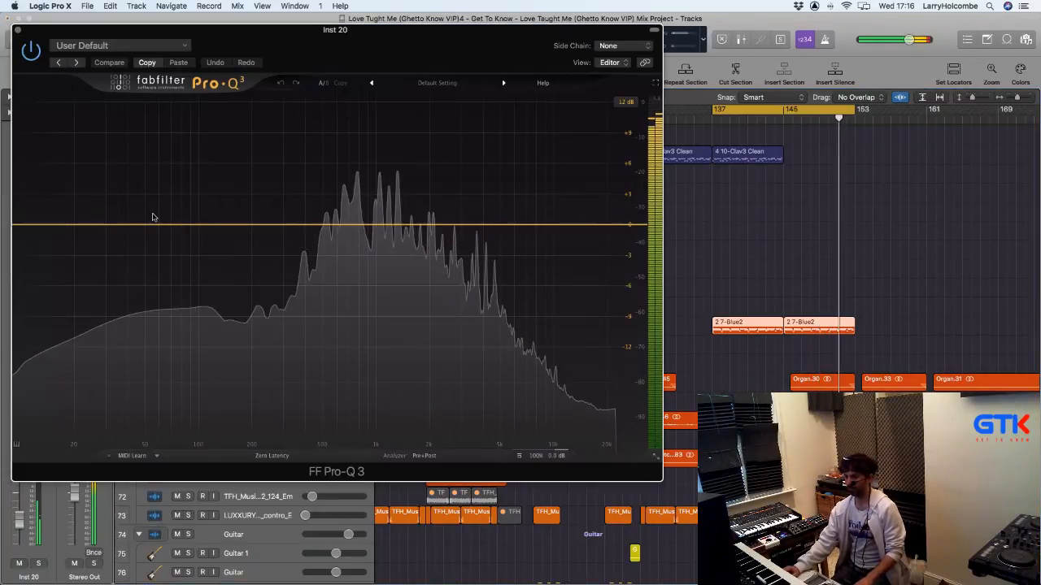
pyautogui.click(47, 225)
pyautogui.moveTo(52, 305); pyautogui.dragTo(83, 309)
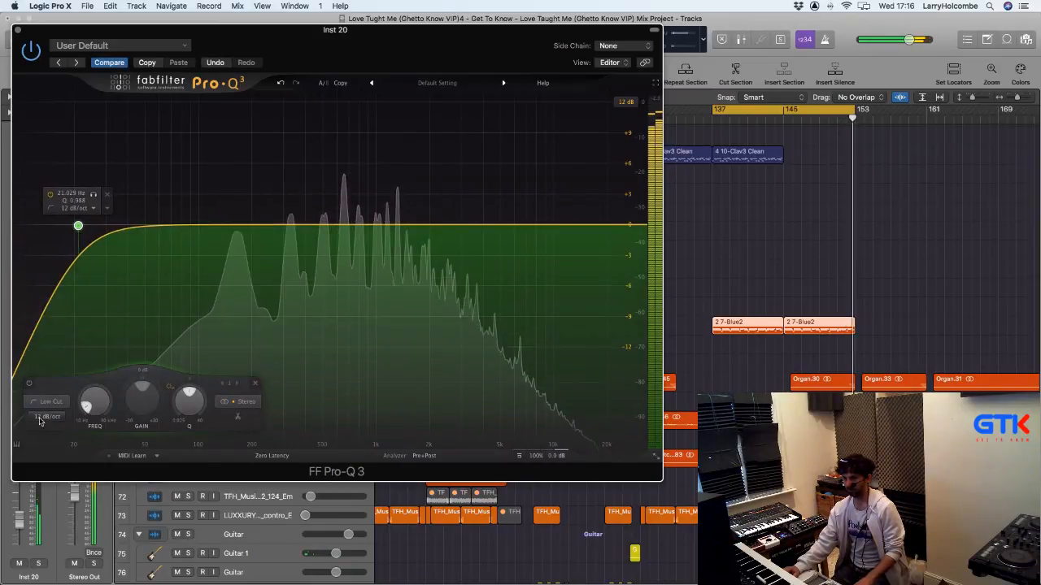
# Step: Change the low-cut band to a Low Shelf cutting about 21 dB at about 50 Hz
pyautogui.click(47, 417)
pyautogui.click(51, 404)
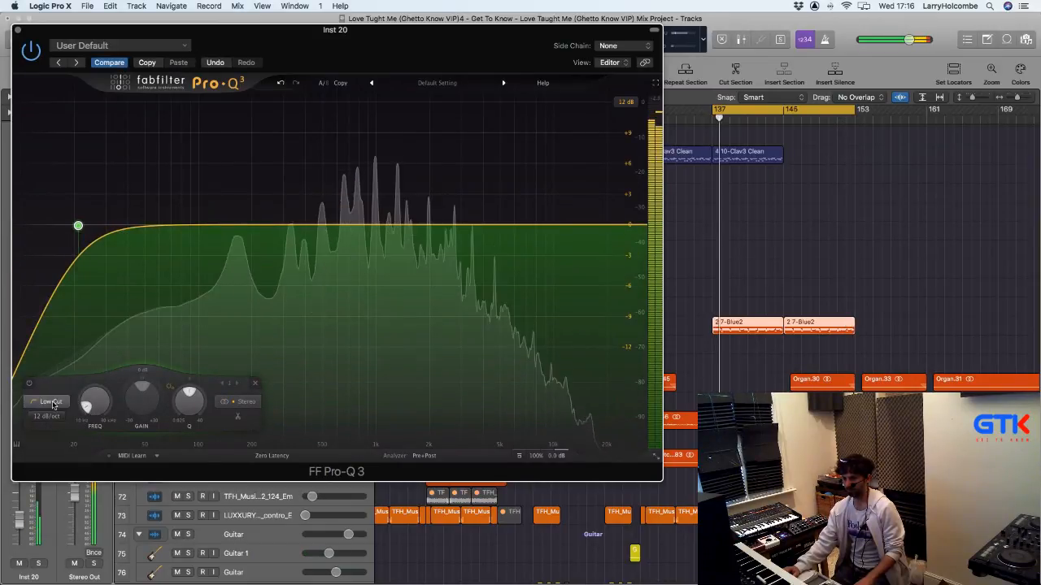
pyautogui.click(51, 401)
pyautogui.click(50, 309)
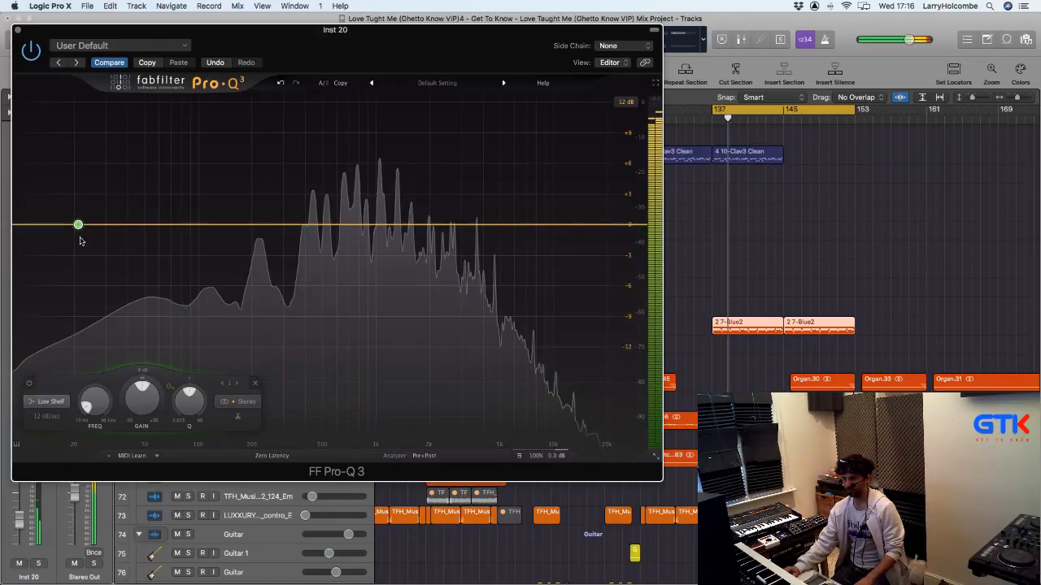
pyautogui.moveTo(86, 239); pyautogui.dragTo(167, 373)
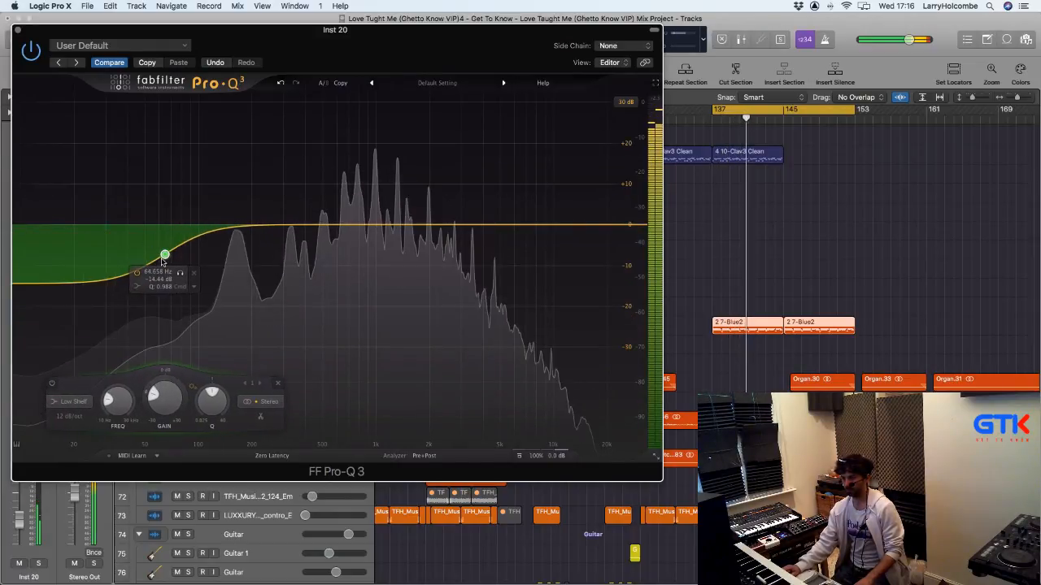
pyautogui.moveTo(166, 254); pyautogui.dragTo(144, 269)
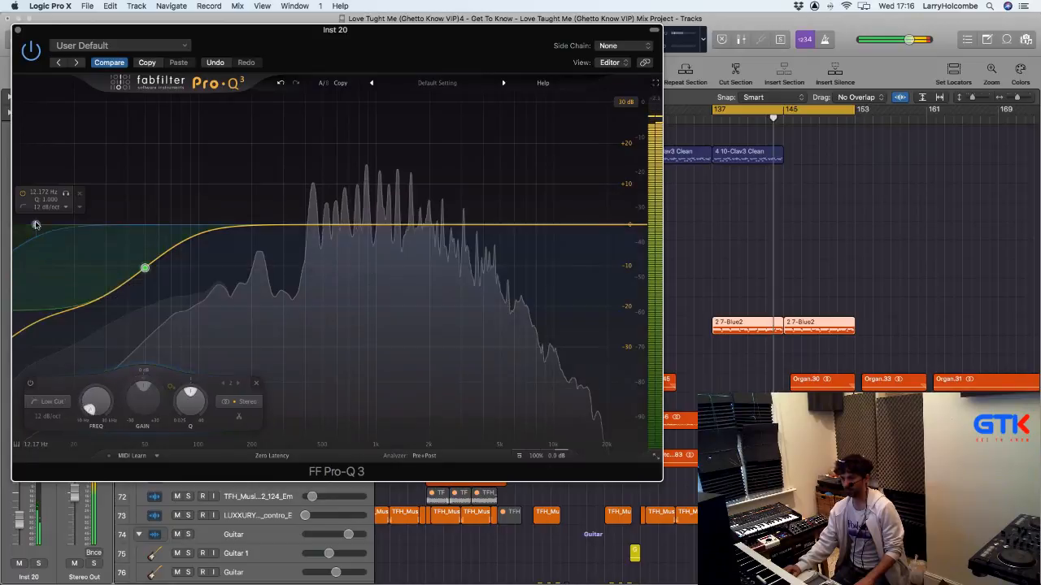
# Step: Add a second band at the lowest frequencies, change it to Bell and pull it down into a deep sub-bass cut
pyautogui.doubleClick(37, 226)
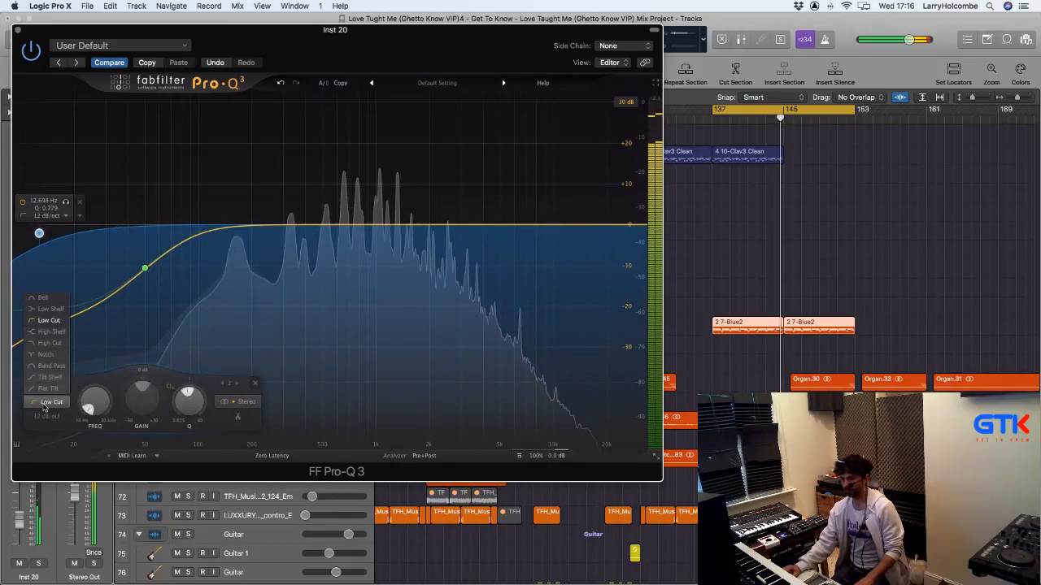
pyautogui.click(40, 299)
pyautogui.moveTo(39, 224); pyautogui.dragTo(25, 331)
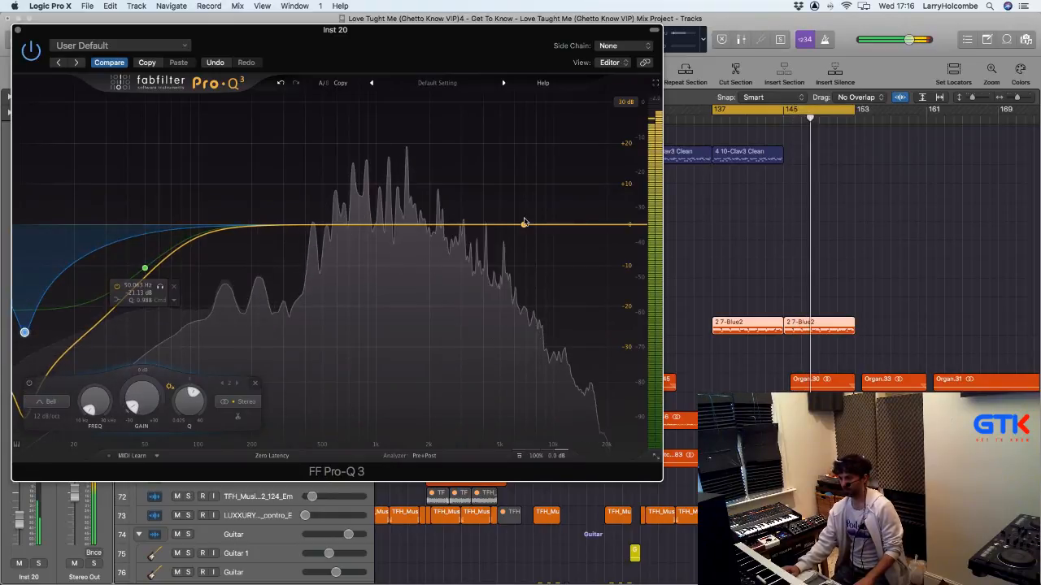
# Step: Add a bell boost of about 7.1 dB at about 2230 Hz, narrowed to a Q of about 2.3
pyautogui.moveTo(524, 223); pyautogui.dragTo(436, 207)
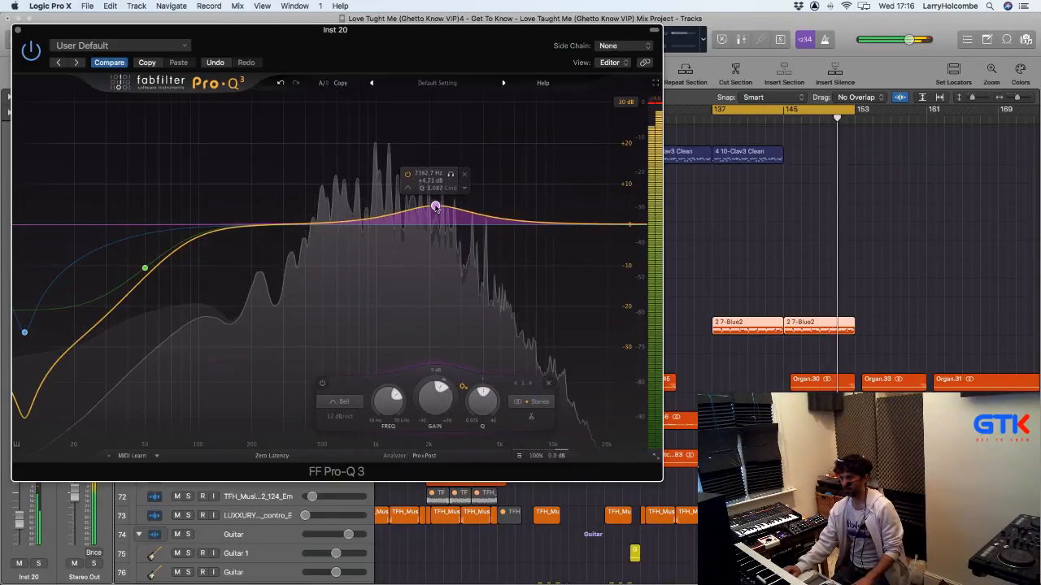
pyautogui.moveTo(478, 405); pyautogui.dragTo(456, 262)
pyautogui.moveTo(438, 205); pyautogui.dragTo(441, 193)
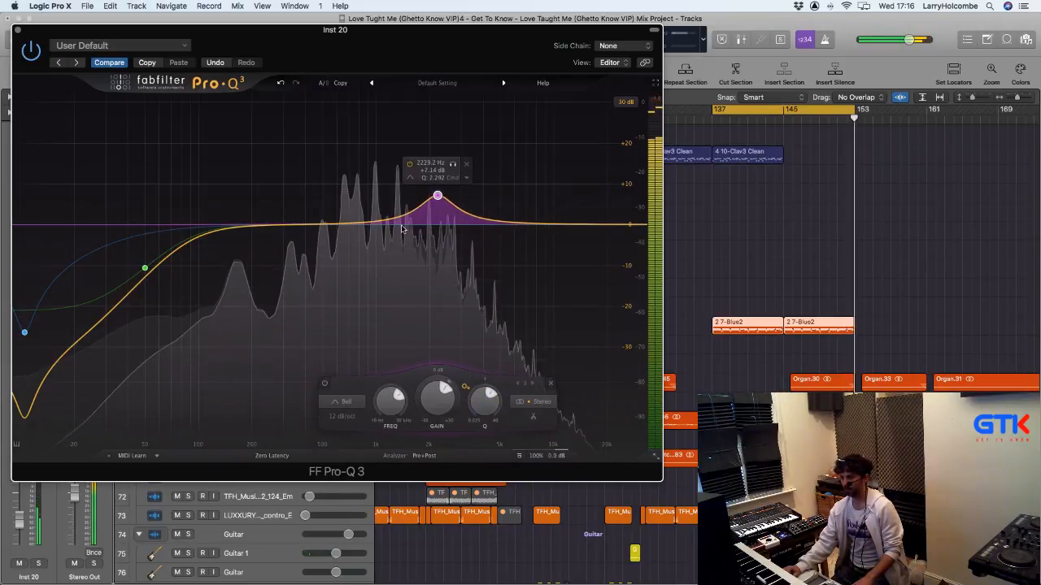
# Step: Add a low-mid bell boost of about 6.9 dB near 200 Hz with a Q of about 1.65
pyautogui.doubleClick(401, 227)
pyautogui.moveTo(401, 226); pyautogui.dragTo(260, 189)
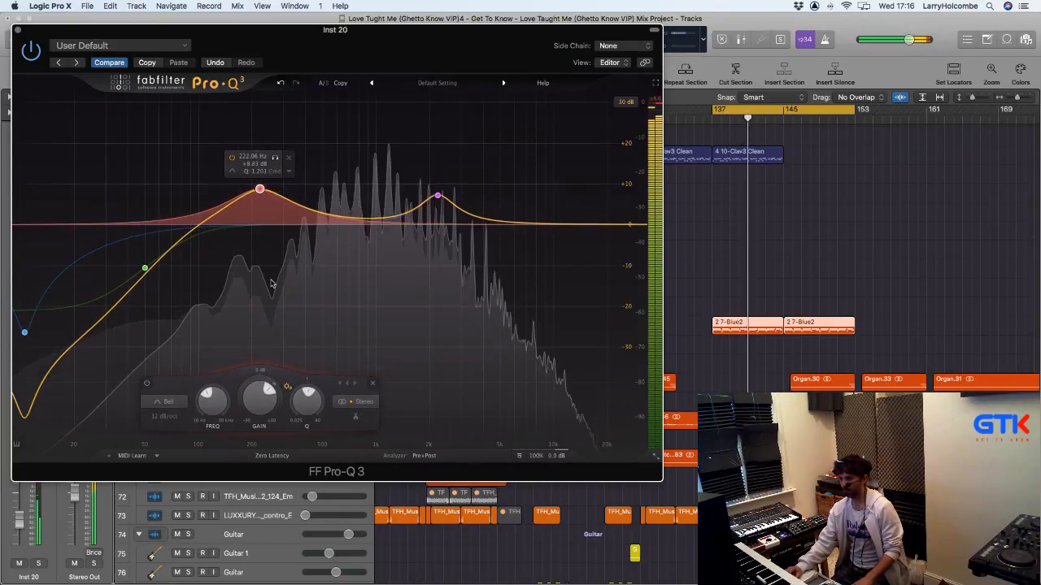
pyautogui.moveTo(306, 402); pyautogui.dragTo(289, 262)
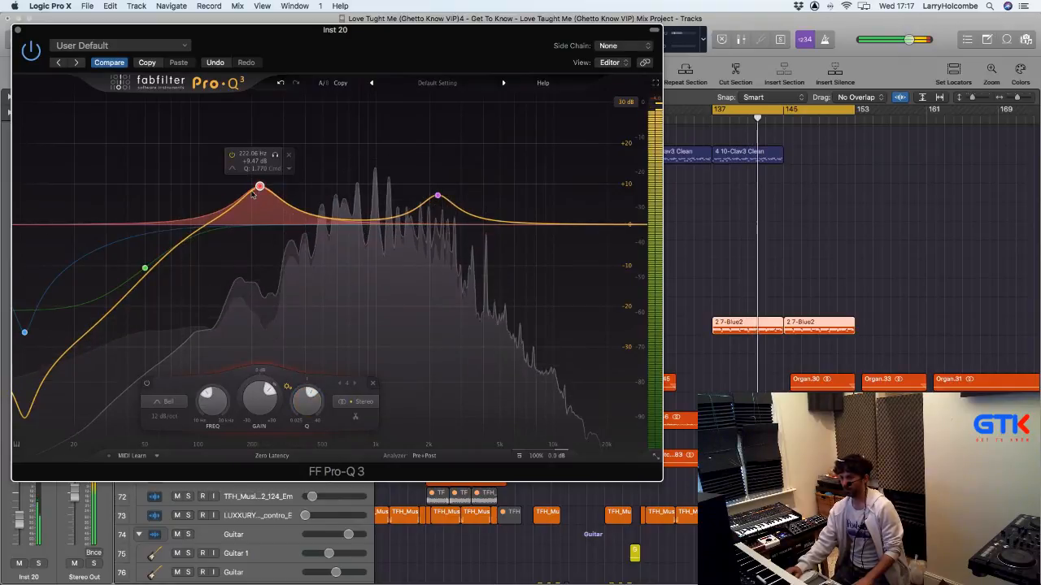
pyautogui.moveTo(259, 187); pyautogui.dragTo(251, 198)
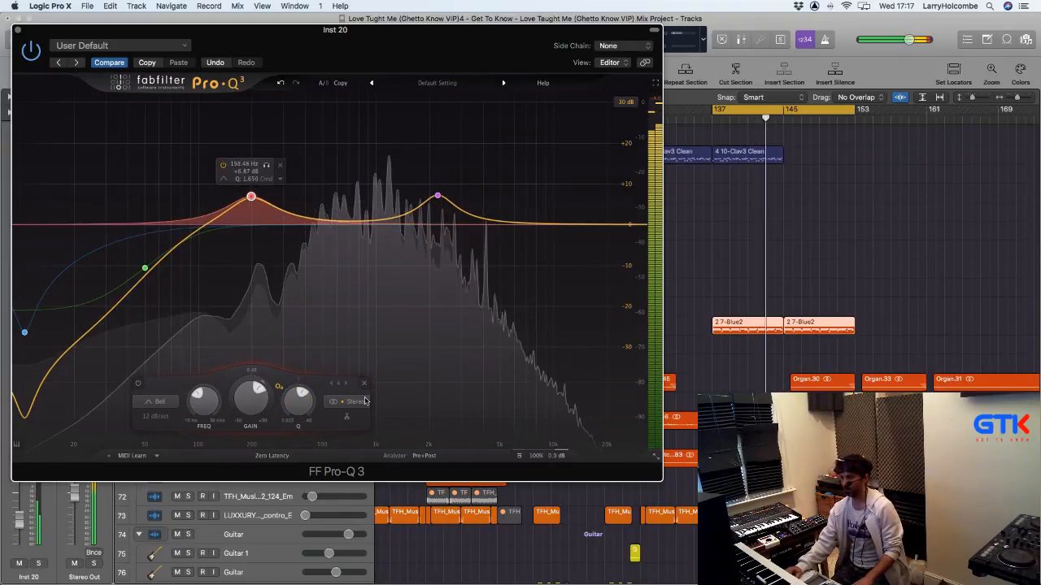
# Step: Lower the Pro-Q 3 output level to about -1.5 dB and compare the sound with the EQ bypassed
pyautogui.moveTo(554, 460); pyautogui.dragTo(550, 485)
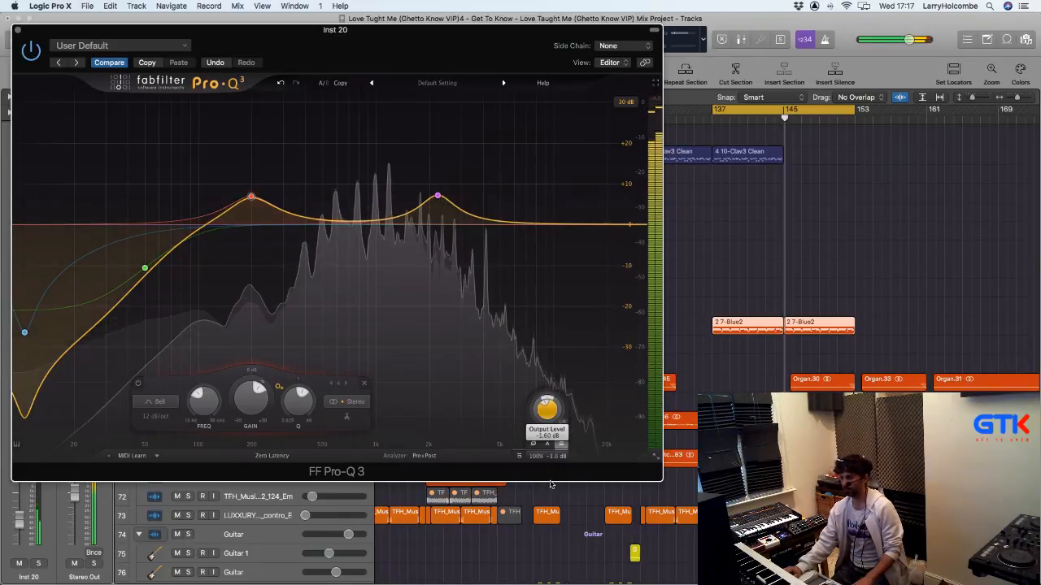
pyautogui.click(31, 48)
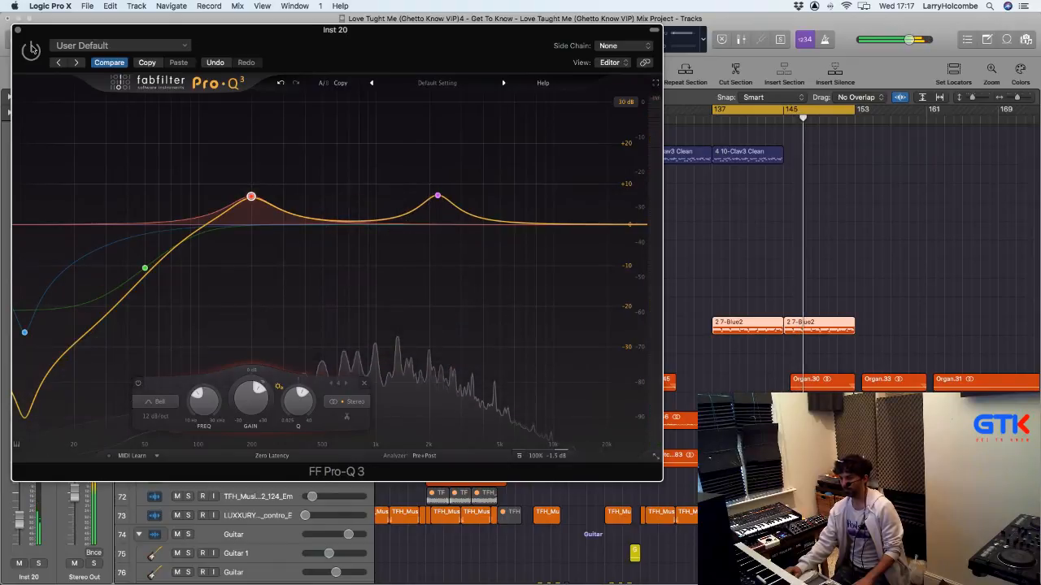
pyautogui.click(31, 49)
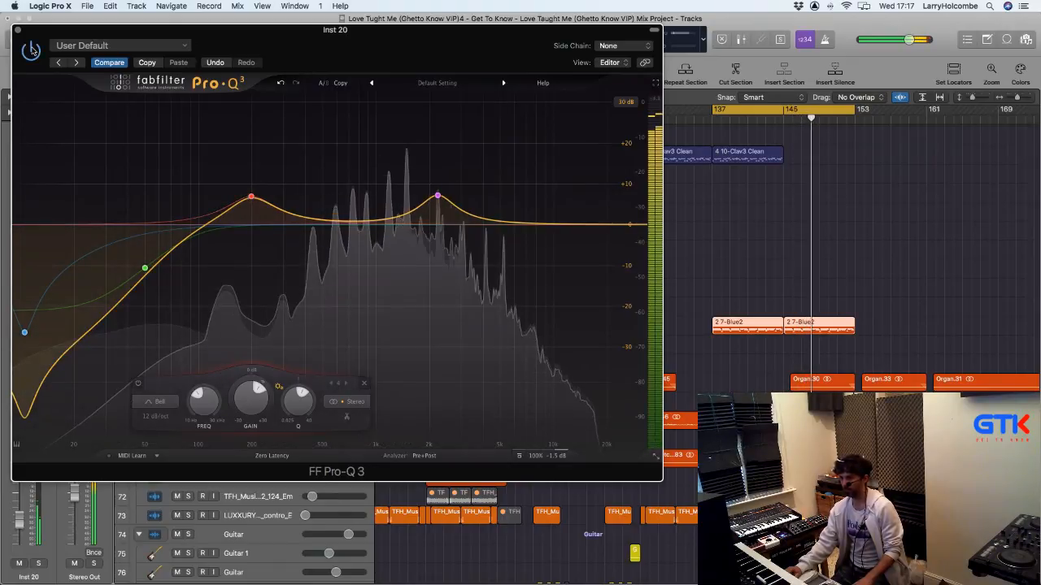
# Step: Ease the low-mid boost to about 192 Hz and 6.2 dB, compare against bypass, and lower it slightly more
pyautogui.moveTo(252, 199)
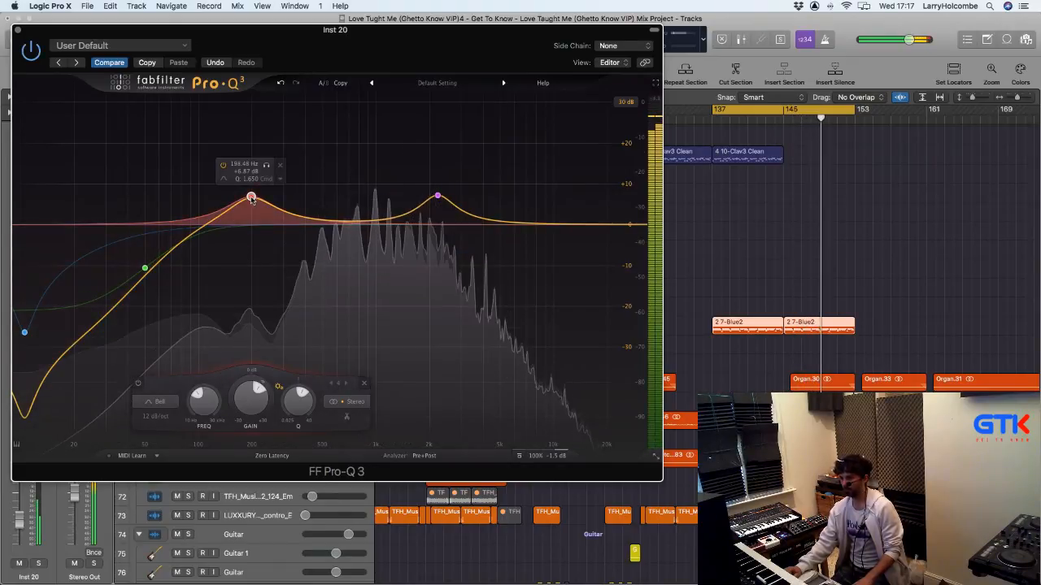
pyautogui.moveTo(252, 198); pyautogui.dragTo(249, 200)
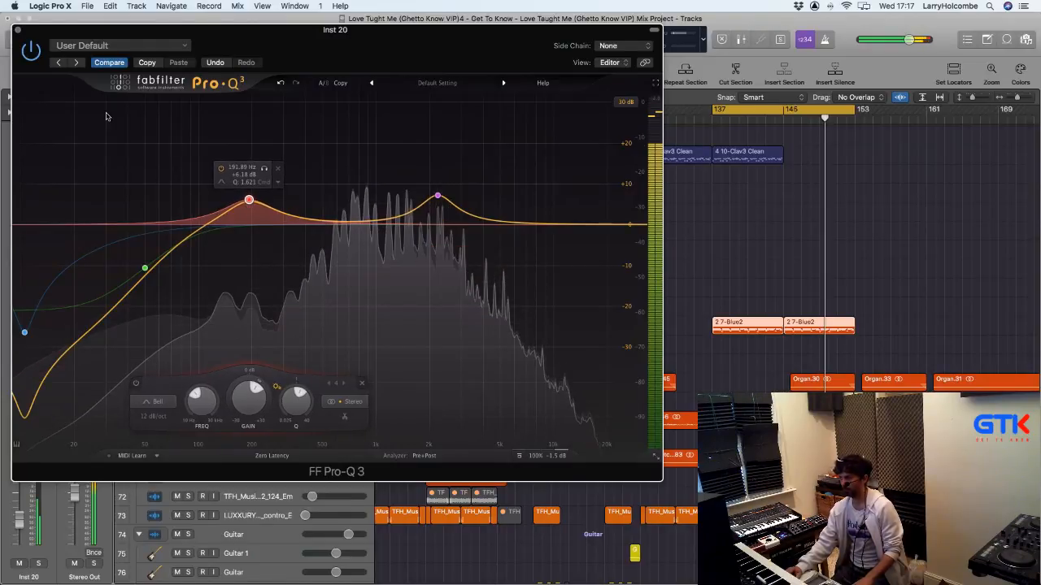
pyautogui.click(31, 49)
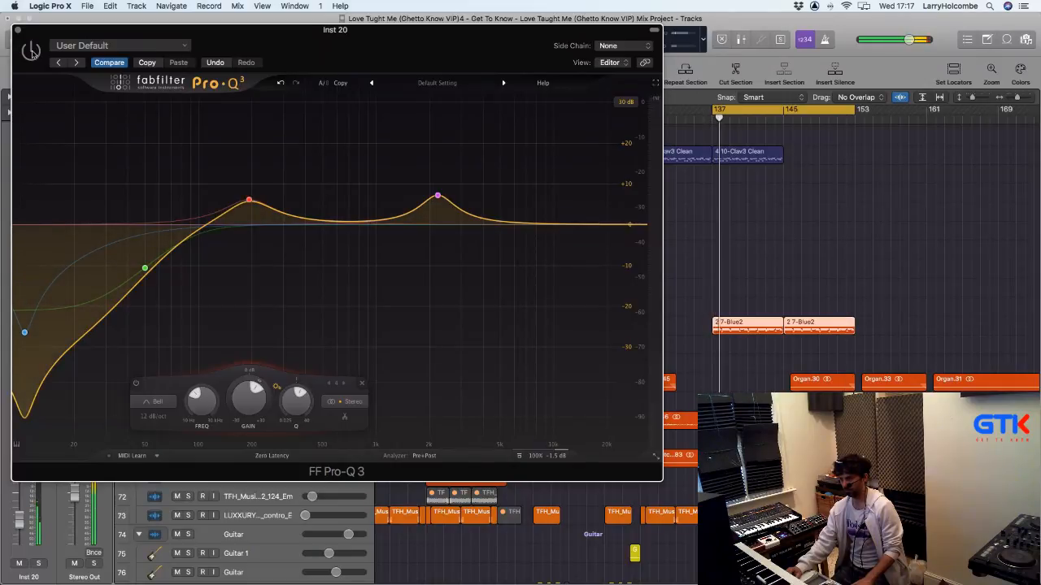
pyautogui.click(31, 49)
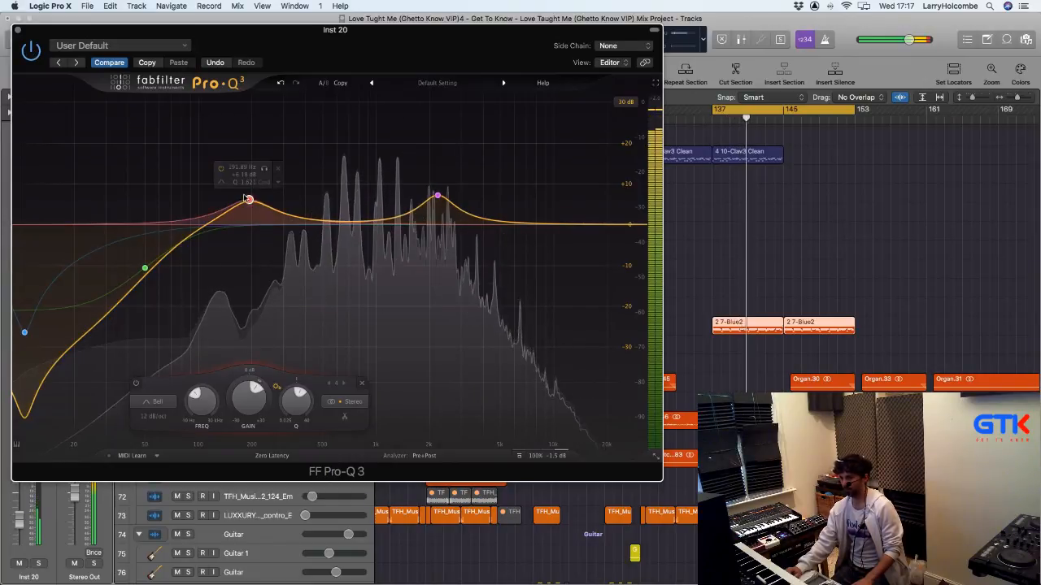
pyautogui.moveTo(250, 201); pyautogui.dragTo(250, 204)
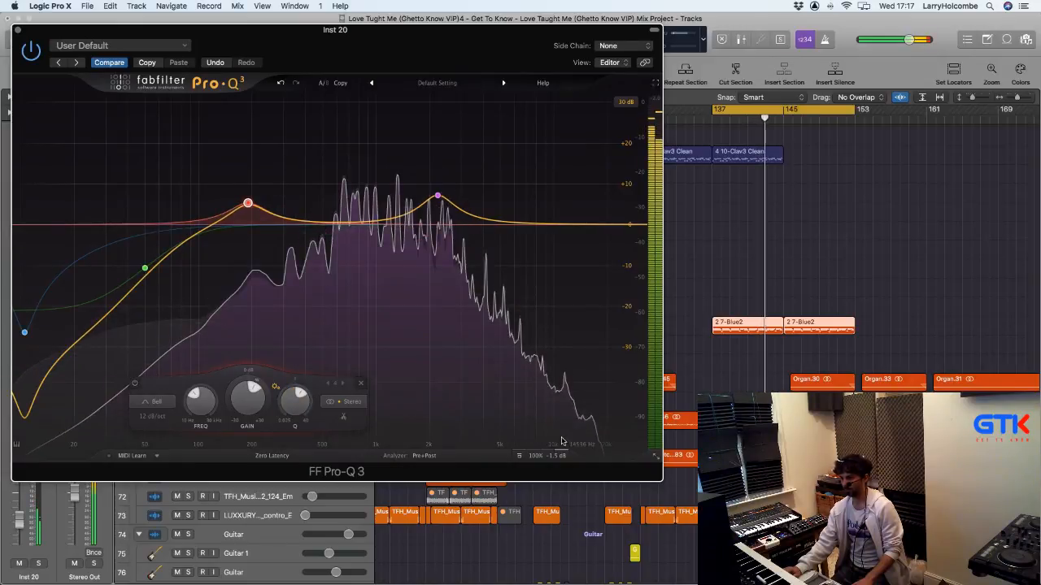
# Step: Trim the Pro-Q 3 output level to about -1.8 dB and close the EQ
pyautogui.moveTo(555, 465)
pyautogui.moveTo(546, 409); pyautogui.dragTo(547, 414)
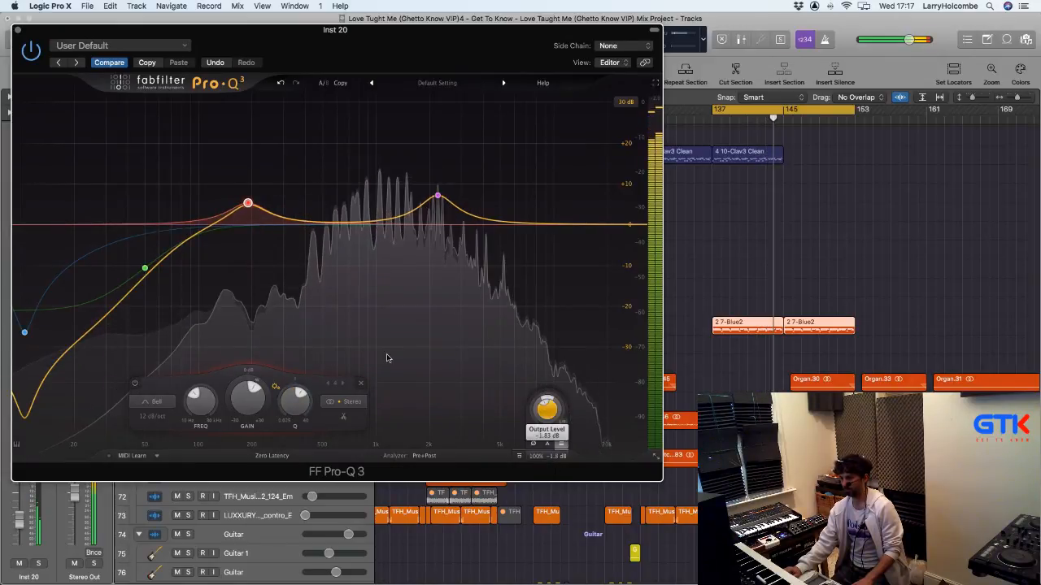
pyautogui.click(19, 33)
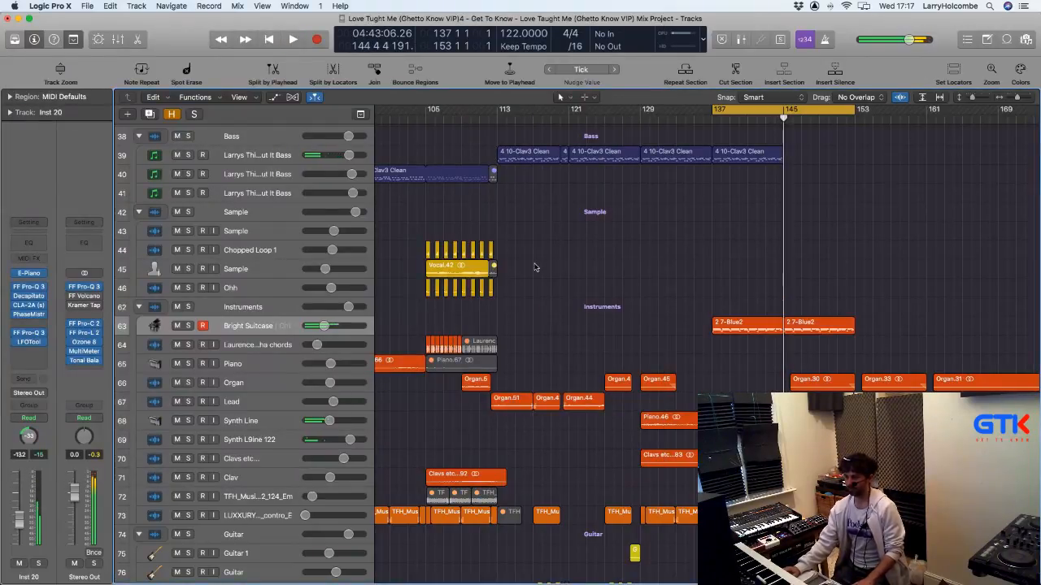
# Step: Solo Bright Suitcase, replay the cycle and open its Vintage Electric Piano instrument to examine the Drive gain
pyautogui.click(188, 326)
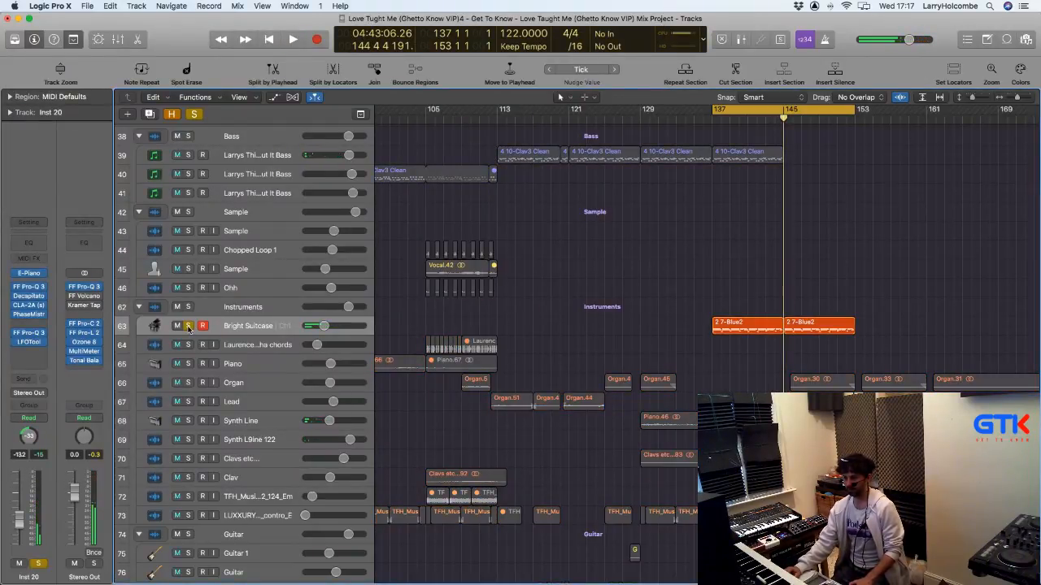
pyautogui.press('space')
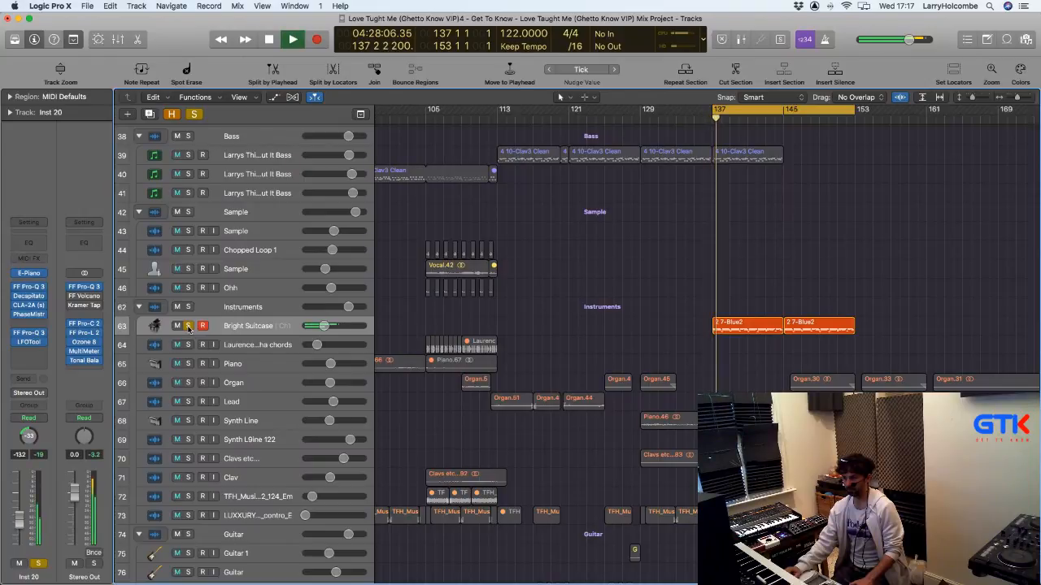
pyautogui.click(28, 274)
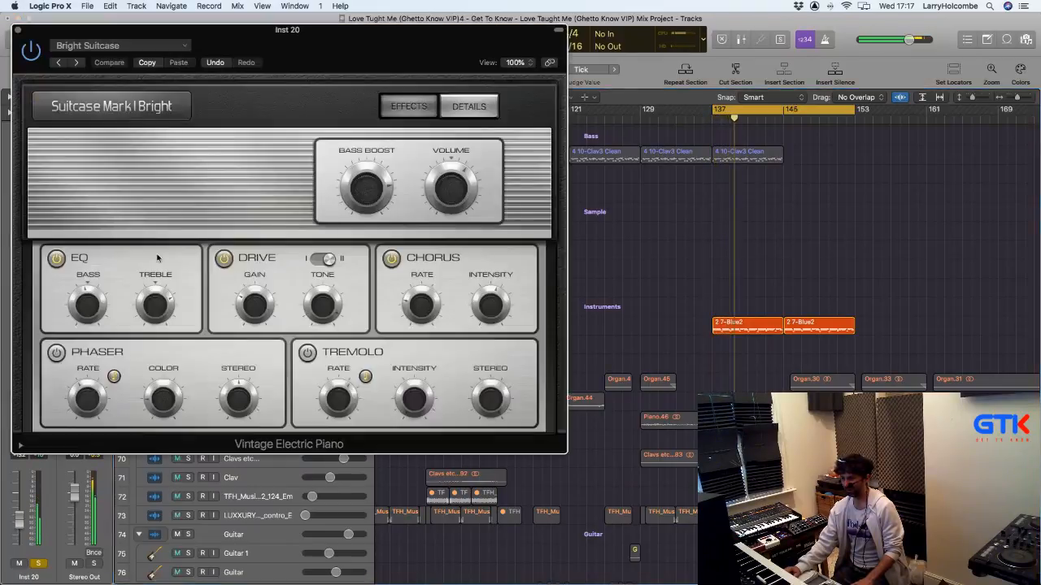
pyautogui.moveTo(262, 306)
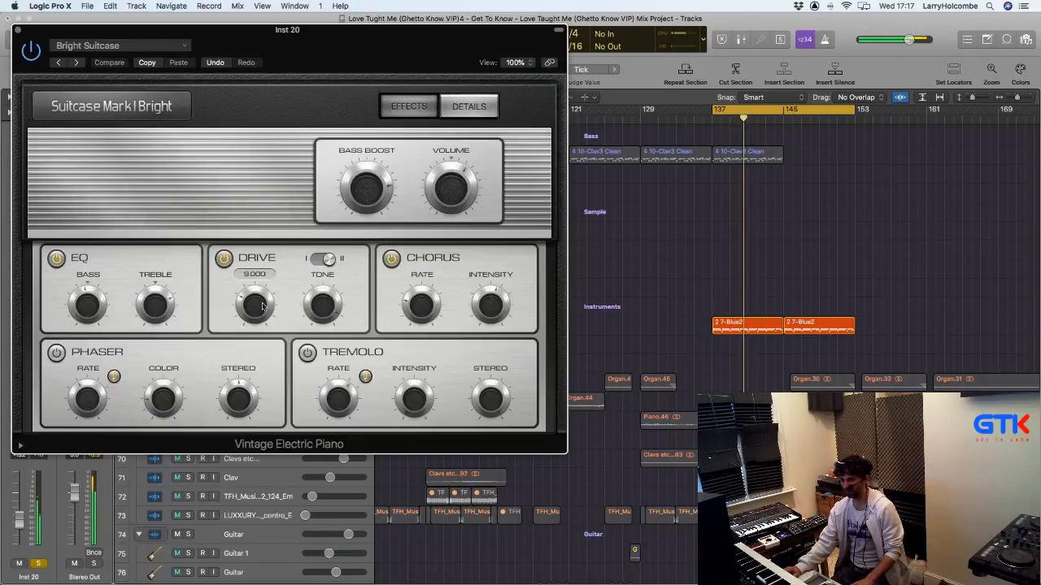
# Step: Adjust the Drive gain of the Vintage Electric Piano, close the instrument, and restart playback
pyautogui.moveTo(262, 307); pyautogui.dragTo(260, 317)
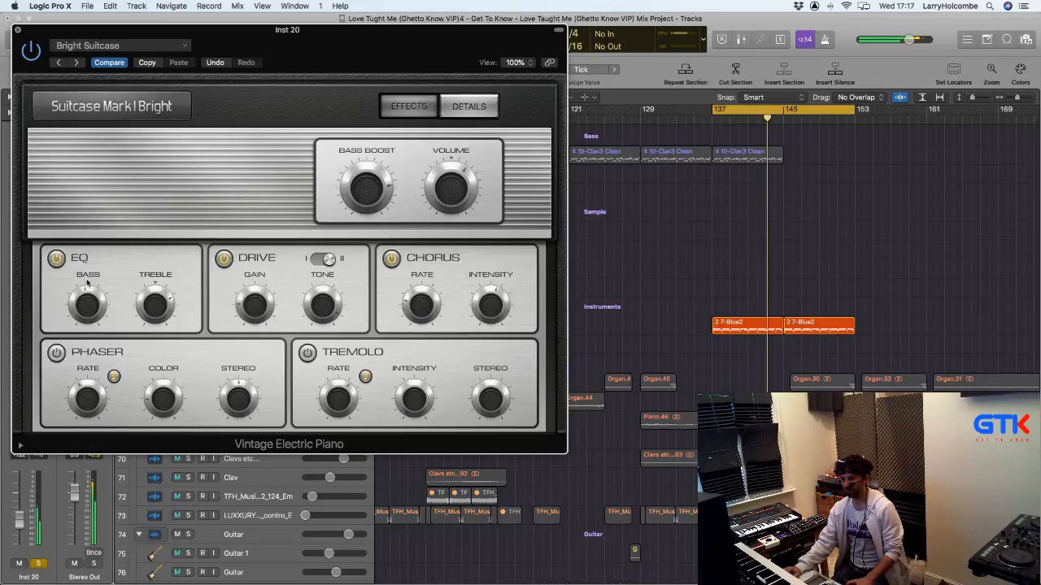
pyautogui.press('super+w')
pyautogui.press('space')
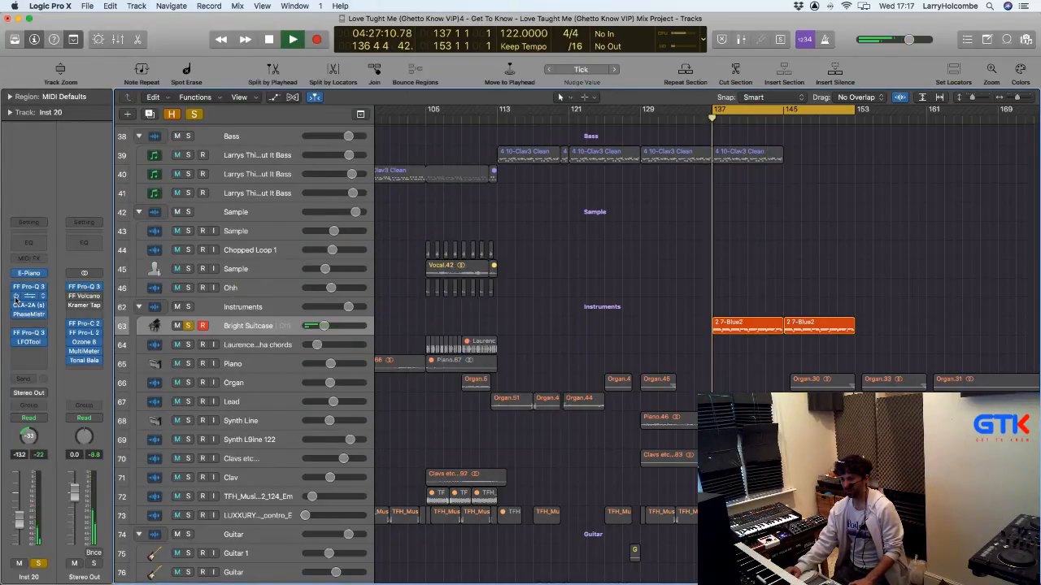
# Step: Examine the Decapitator and first FF Pro-Q 3 settings on the Bright Suitcase channel, closing each plug-in after viewing
pyautogui.moveTo(15, 298)
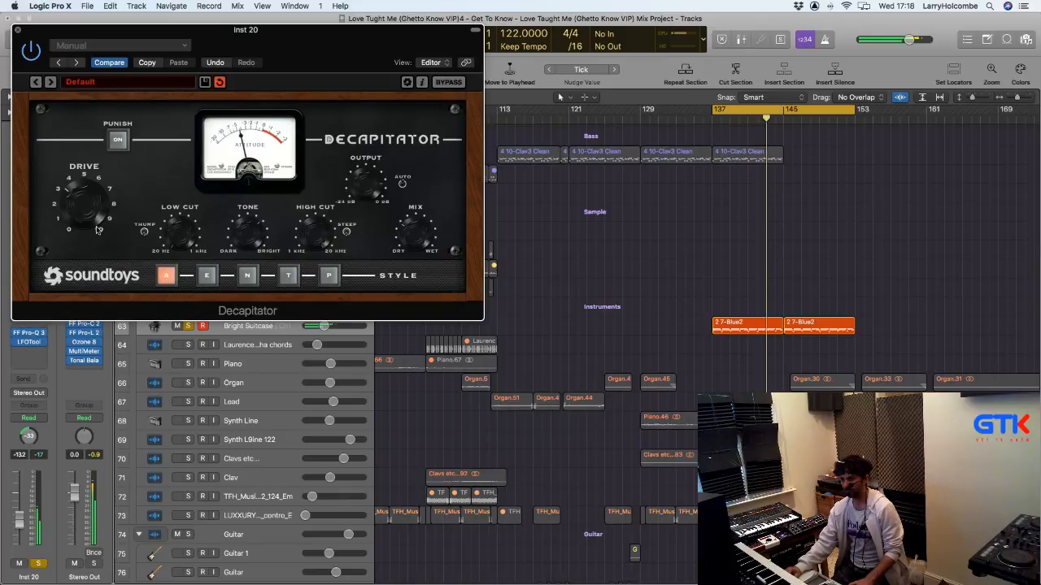
pyautogui.click(19, 30)
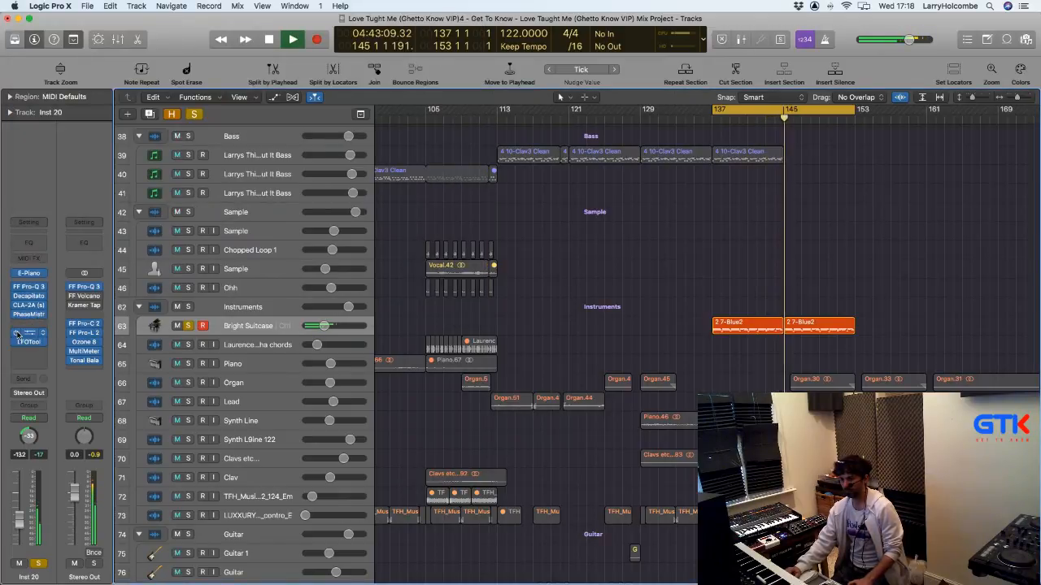
pyautogui.press('space')
pyautogui.click(29, 286)
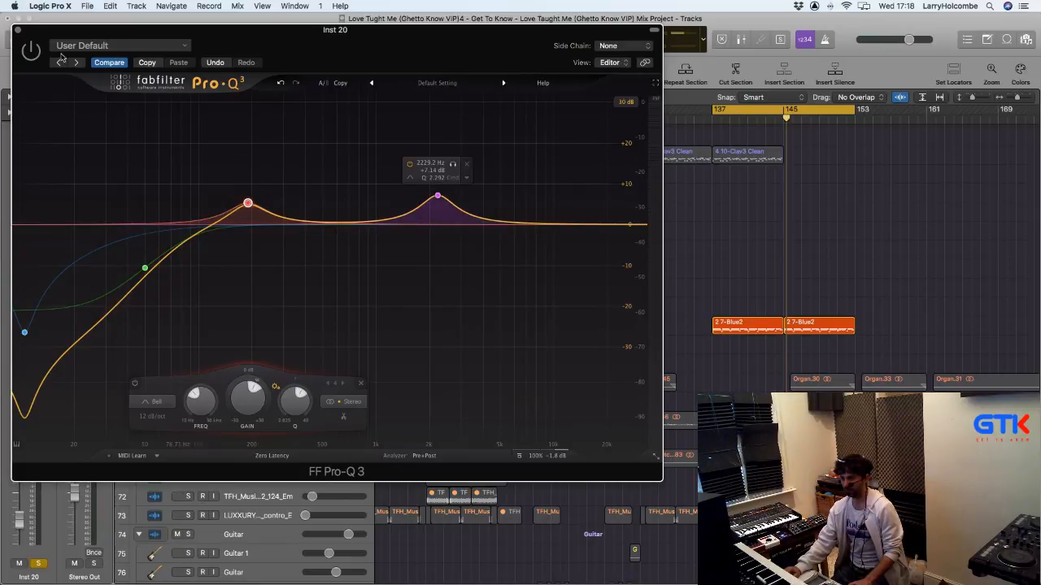
pyautogui.click(18, 30)
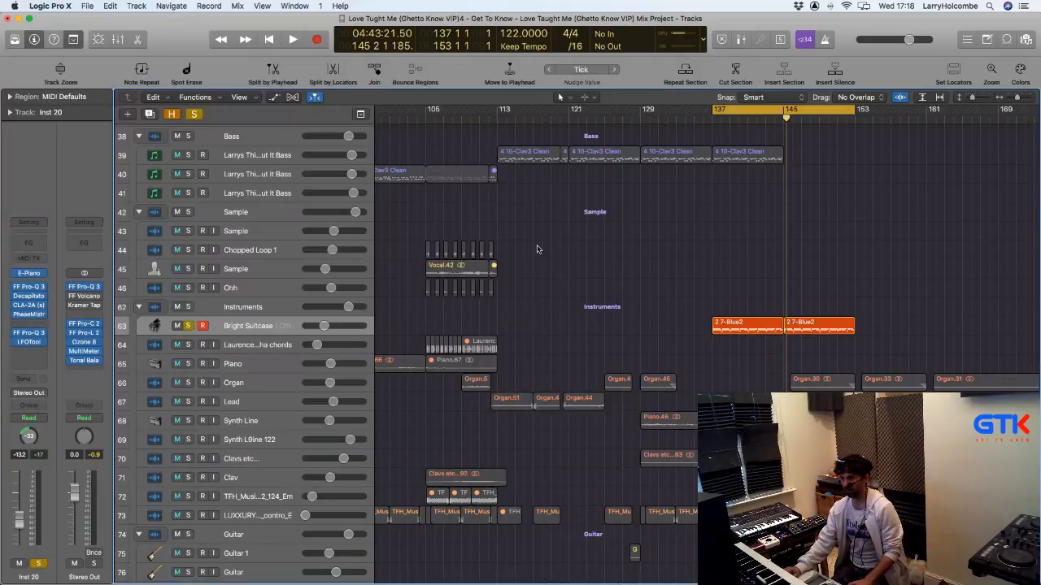
# Step: Audition the soloed Bright Suitcase part, unsolo its track, and deselect its regions
pyautogui.press('space')
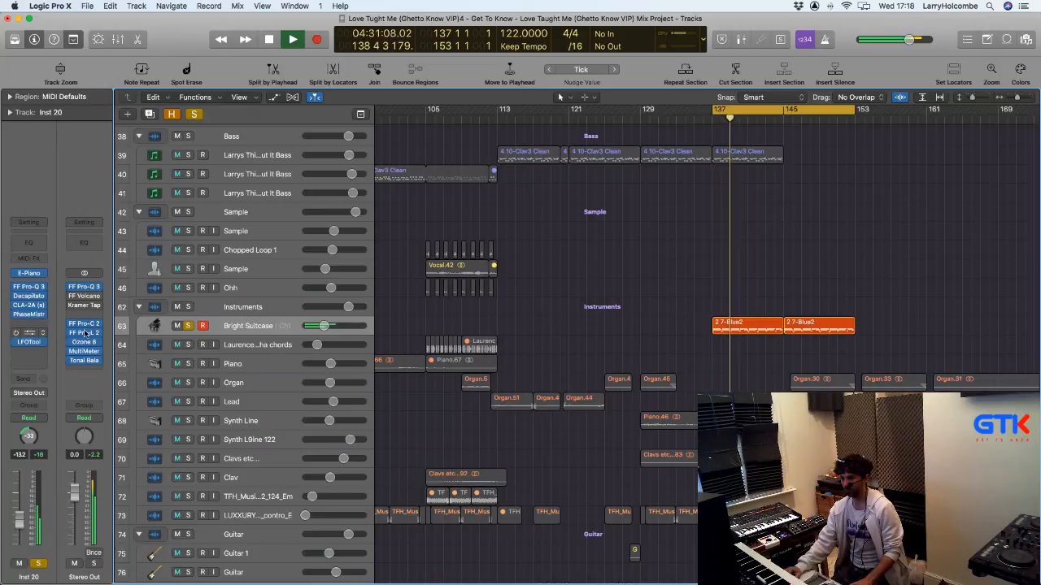
pyautogui.press('space')
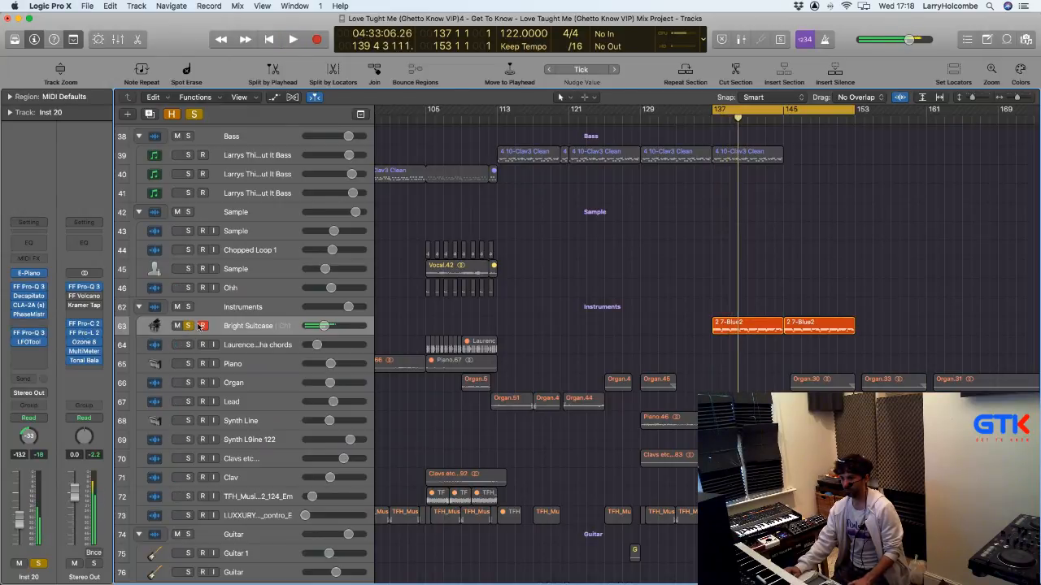
pyautogui.click(187, 325)
pyautogui.click(242, 328)
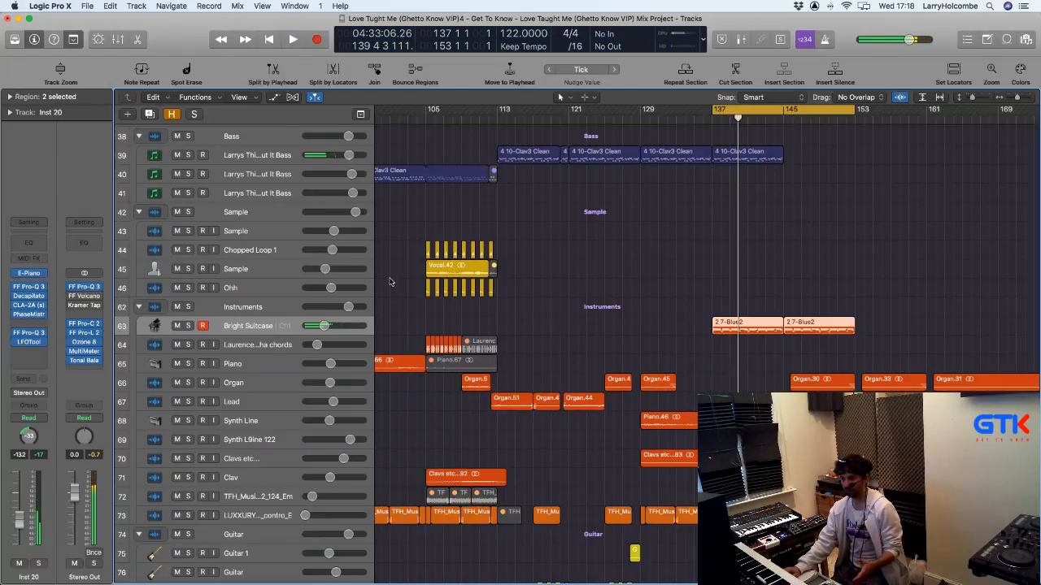
pyautogui.click(386, 281)
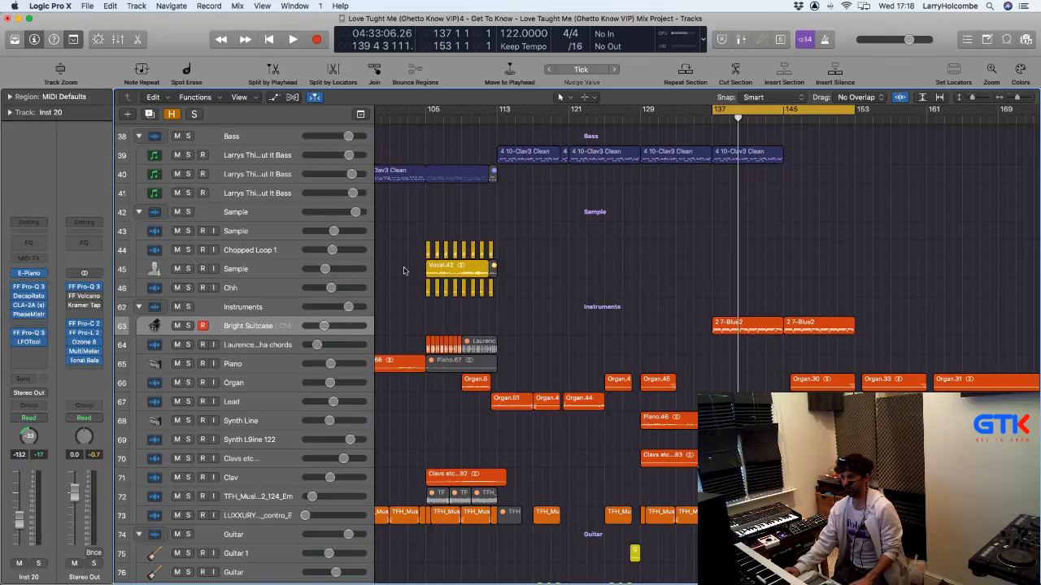
# Step: Play the full mix from bar 137 while looking over the instrument, guitar and noise tracks
pyautogui.press('space')
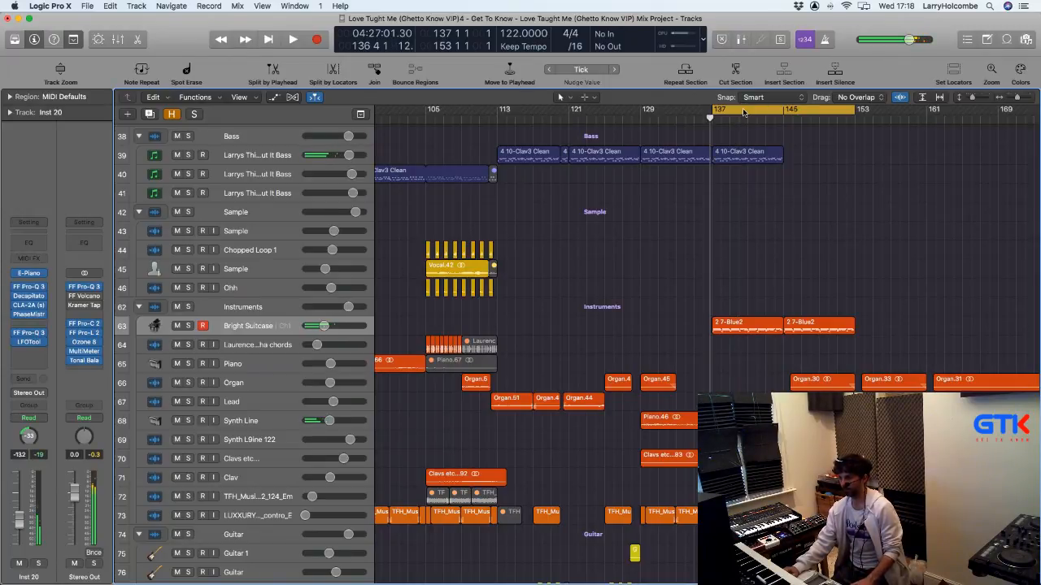
pyautogui.press('space')
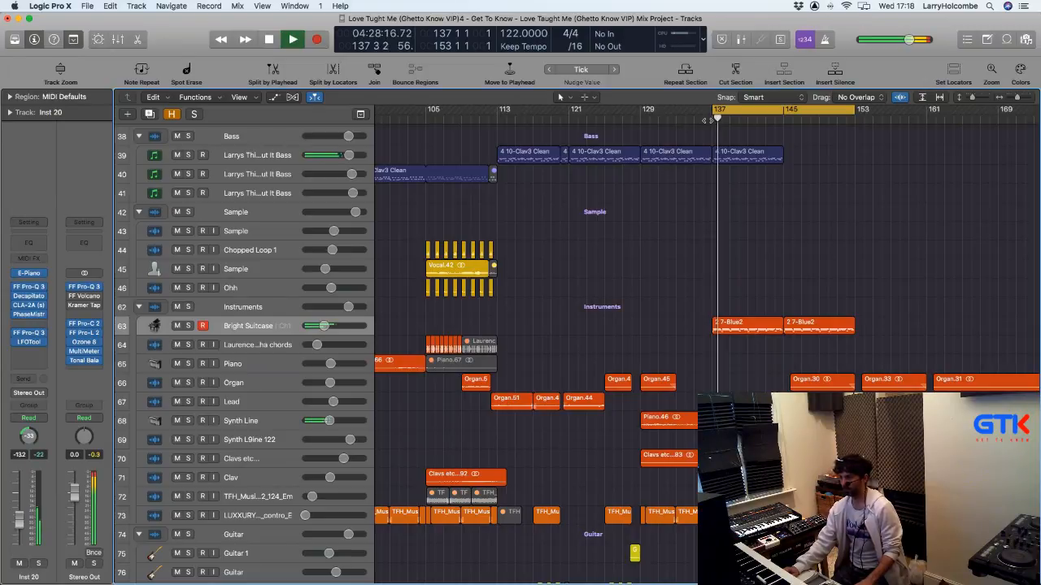
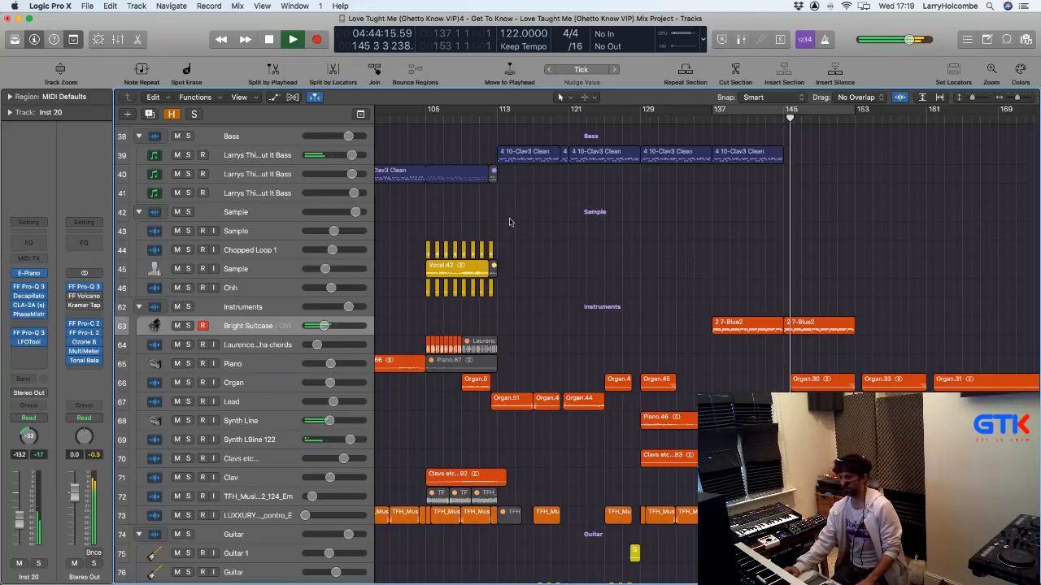
pyautogui.scroll(-5, 509, 222)
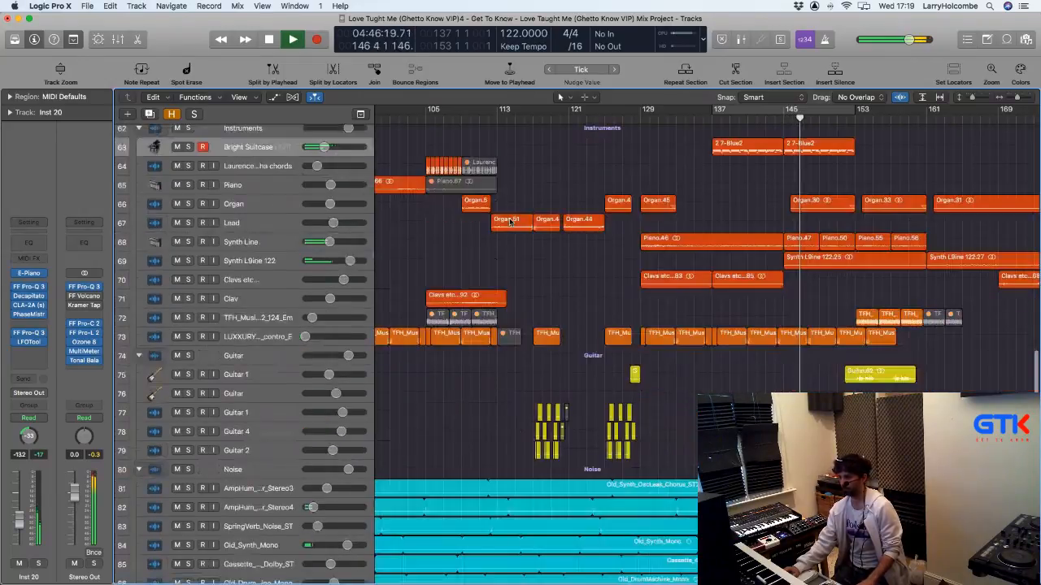
pyautogui.scroll(-10, 509, 222)
pyautogui.scroll(5, 512, 220)
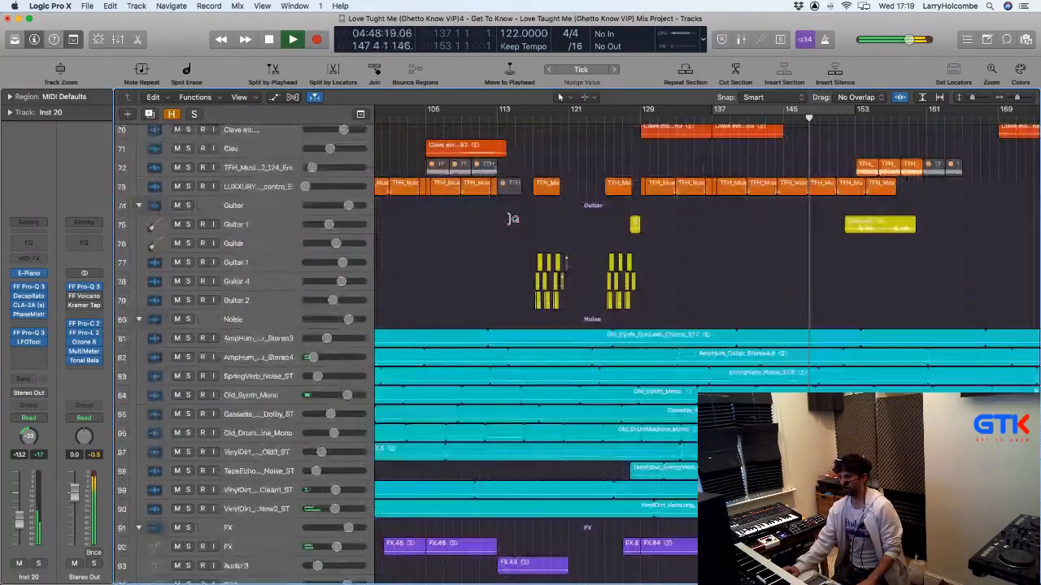
pyautogui.scroll(10, 512, 219)
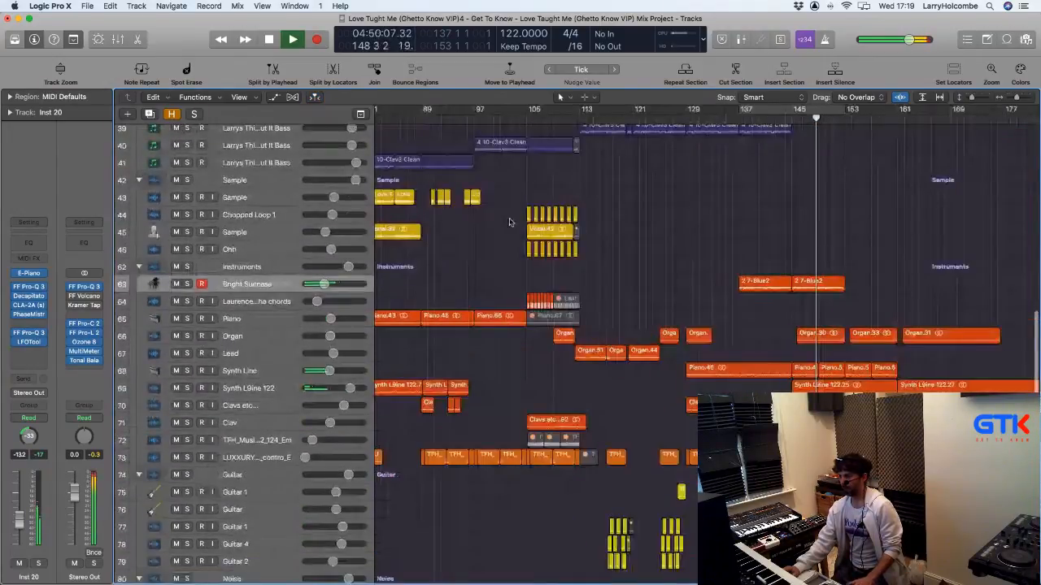
# Step: Stop playback and set the cycle range to bars 33 to 49
pyautogui.press('super+Left')
pyautogui.press('space')
pyautogui.hscroll(-10, 497, 182)
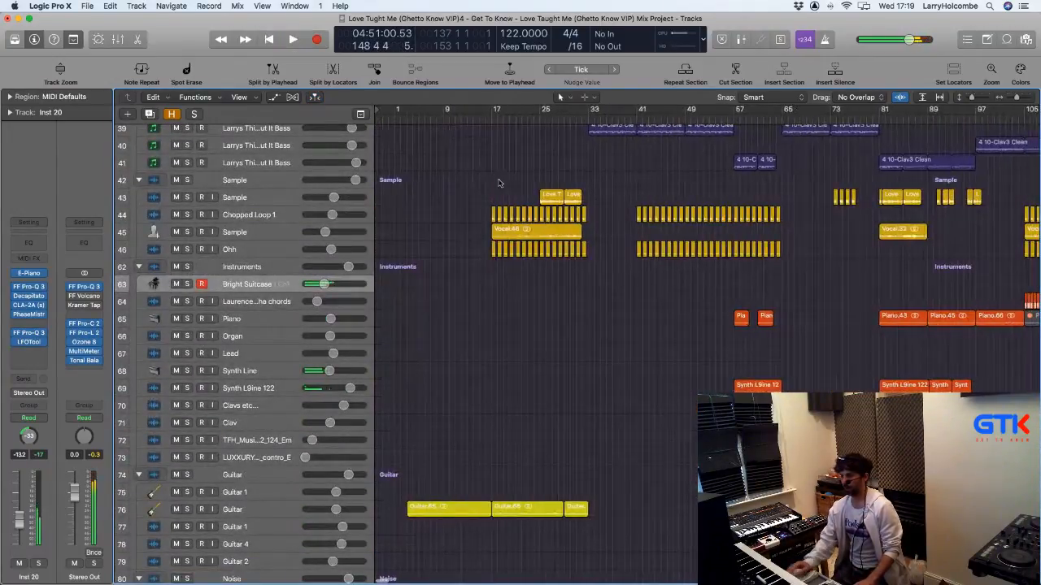
pyautogui.scroll(-5, 498, 181)
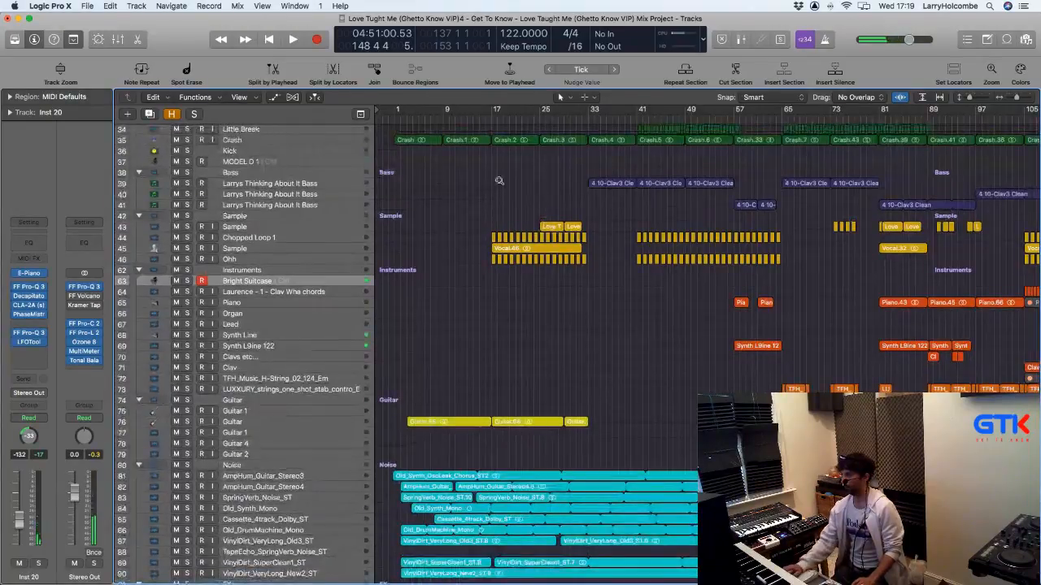
pyautogui.hscroll(-3, 499, 180)
pyautogui.hscroll(-2, 499, 180)
pyautogui.scroll(5, 499, 183)
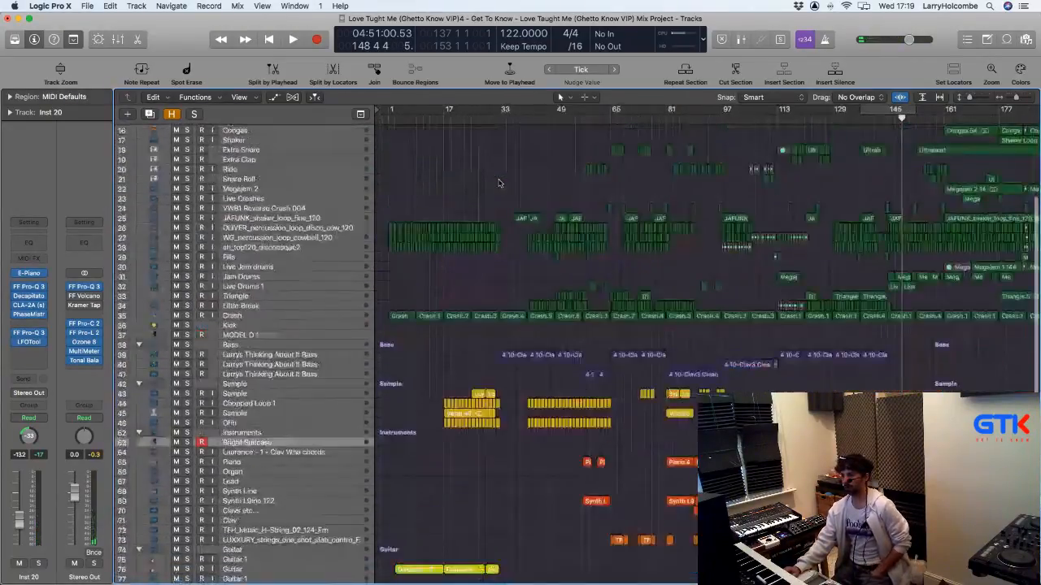
pyautogui.scroll(5, 499, 183)
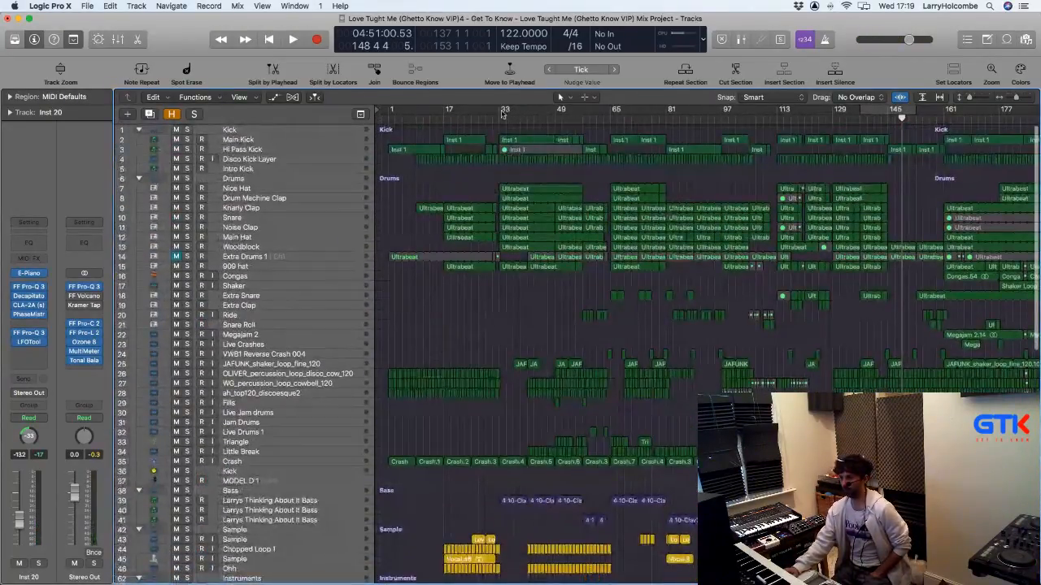
pyautogui.moveTo(516, 116); pyautogui.dragTo(556, 122)
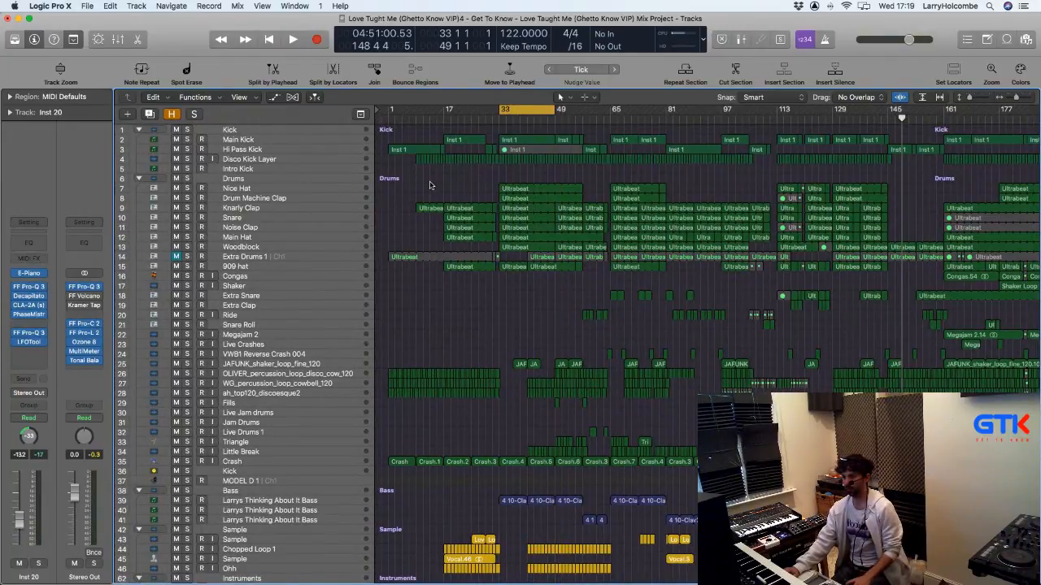
# Step: Open the mixer and audition the Nice Hat channel in solo, turning its solo off again
pyautogui.press('x')
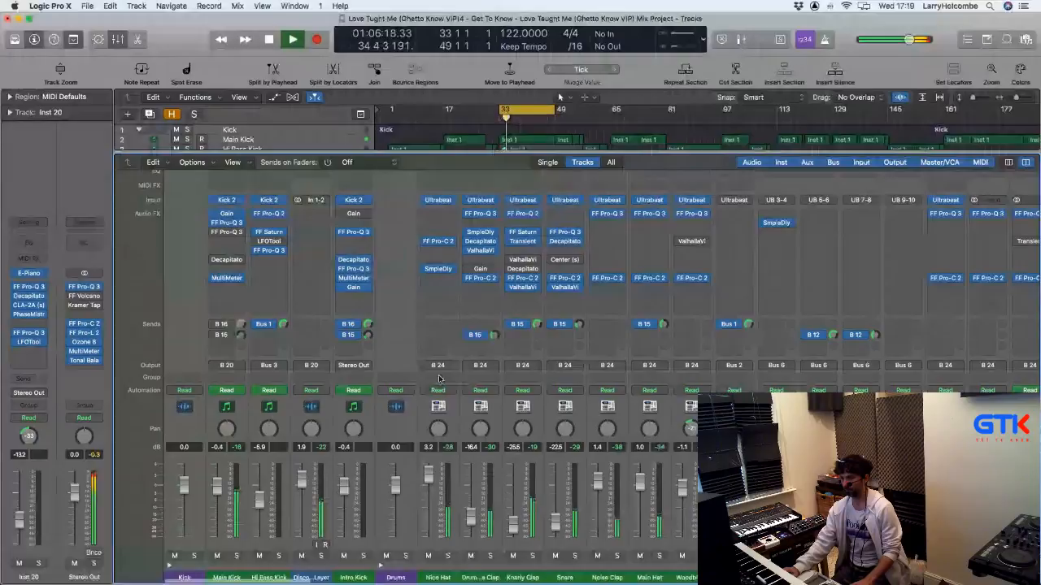
pyautogui.click(447, 557)
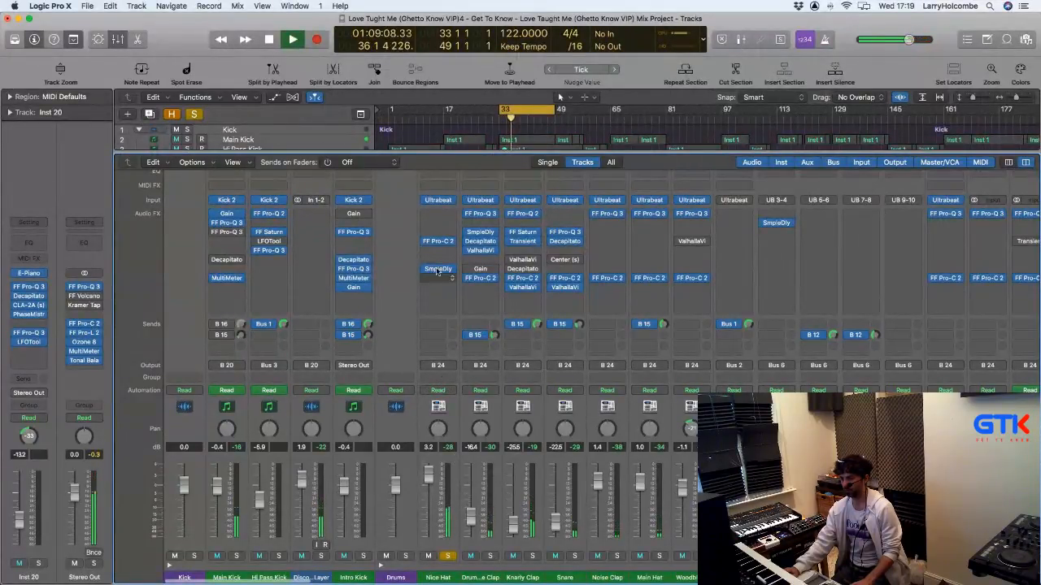
pyautogui.click(448, 556)
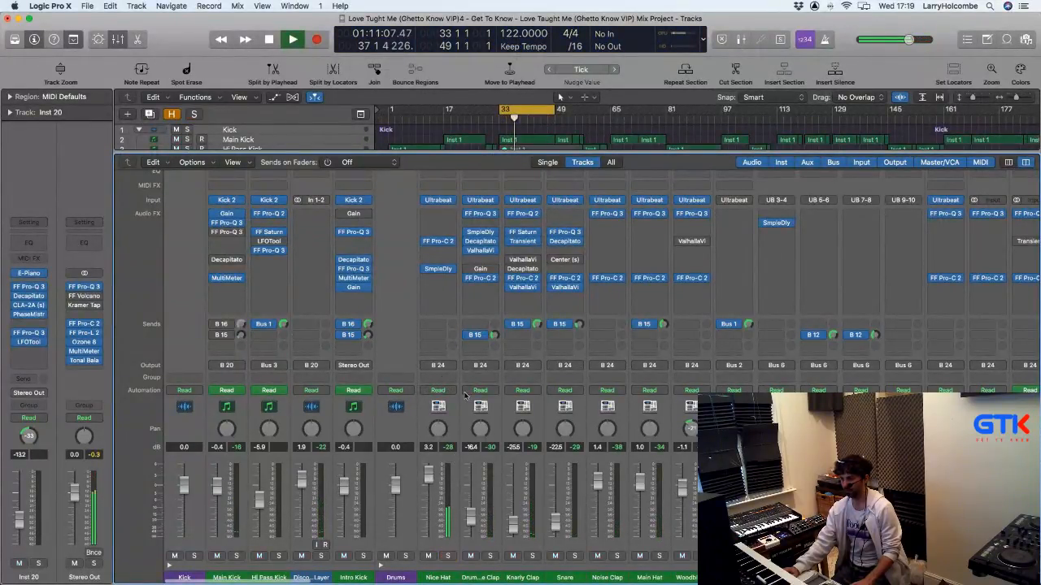
# Step: Solo the Drum Machine Clap channel and insert a stereo Gain plug-in below its FF Pro-C 2
pyautogui.click(490, 556)
pyautogui.click(479, 288)
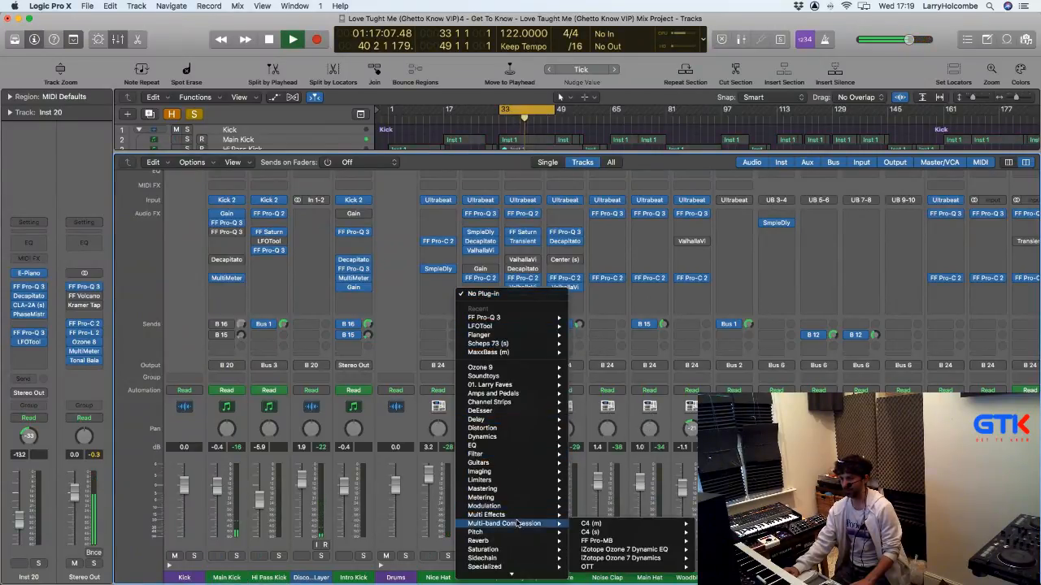
pyautogui.moveTo(492, 525)
pyautogui.moveTo(488, 550)
pyautogui.moveTo(601, 550)
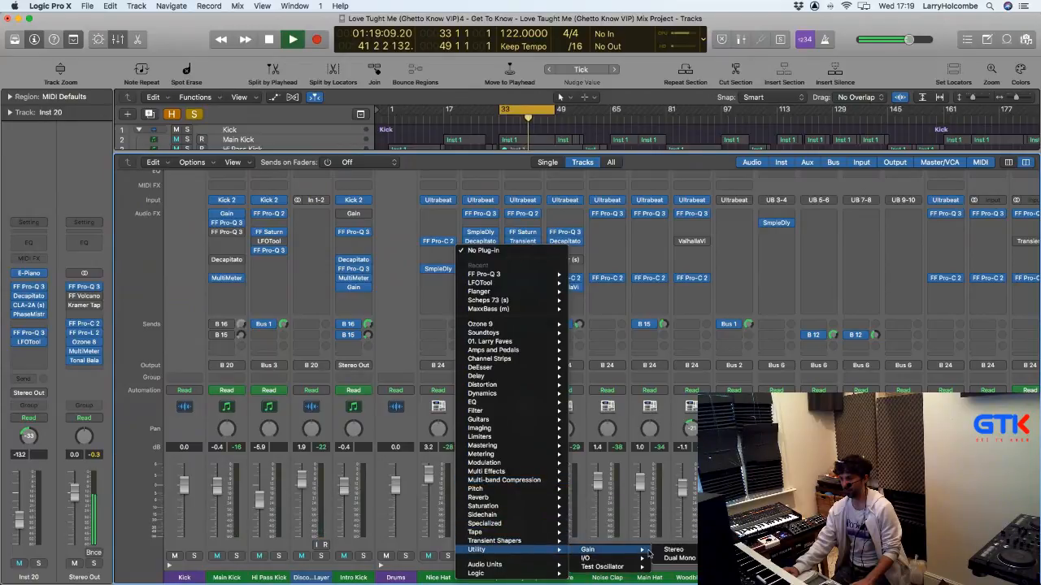
pyautogui.click(673, 550)
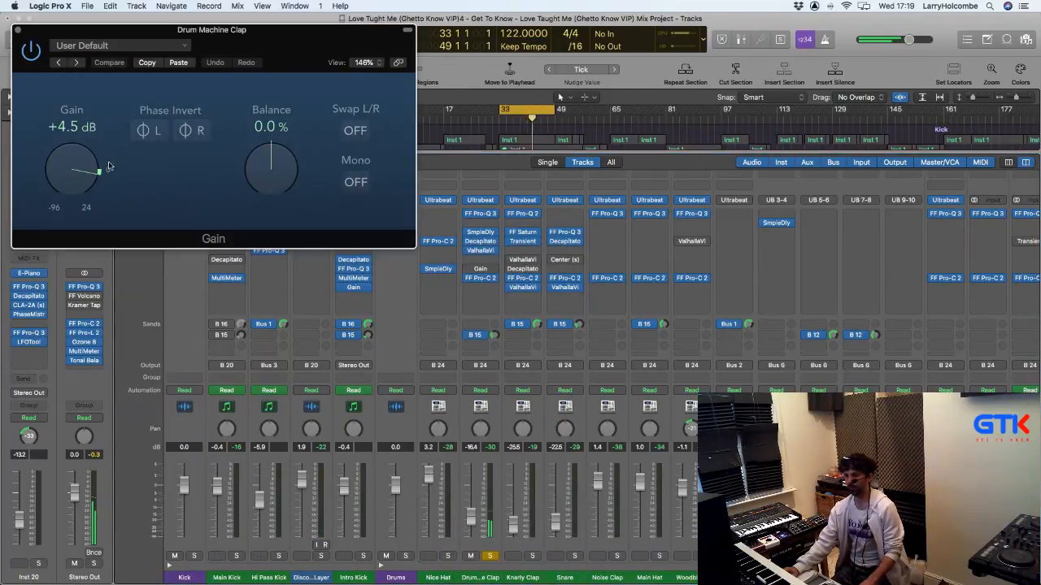
# Step: Reset the new Gain plug-in on Drum Machine Clap to 0 dB, turn on Mono, and bypass the plug-in
pyautogui.keyDown('alt'); pyautogui.click(91, 170); pyautogui.keyUp('alt')
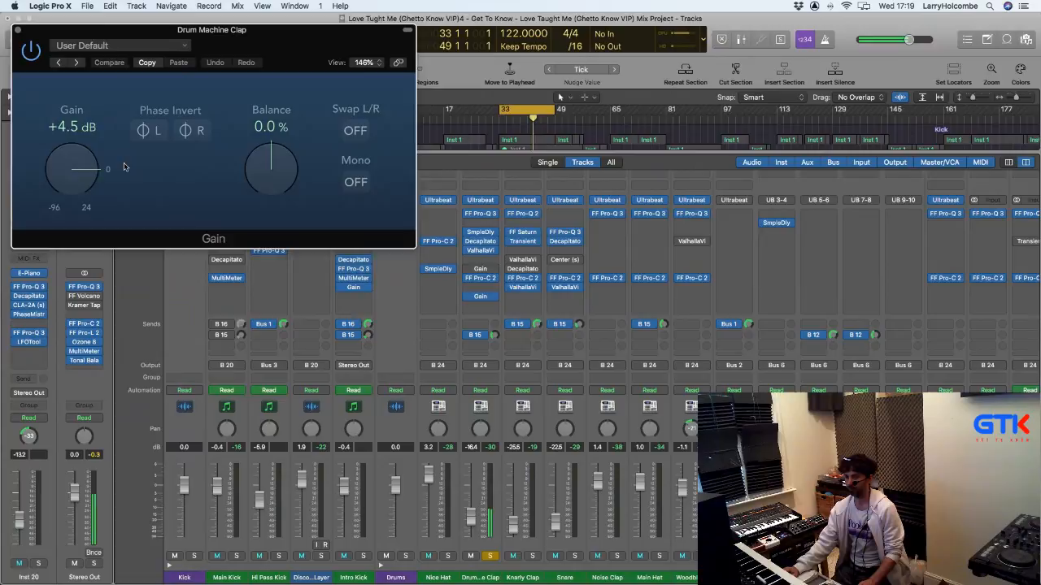
pyautogui.click(353, 184)
pyautogui.click(19, 30)
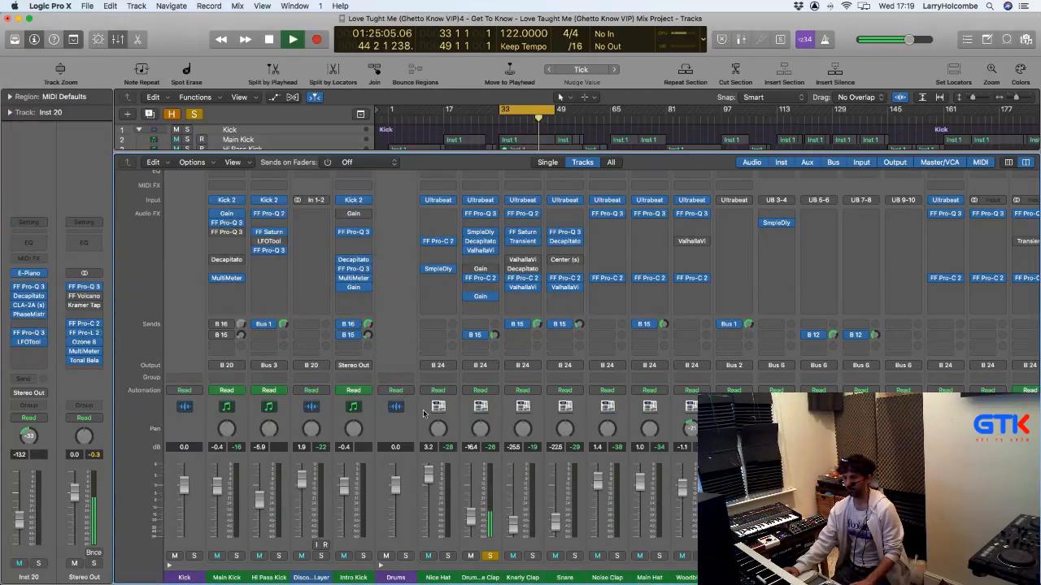
pyautogui.click(464, 298)
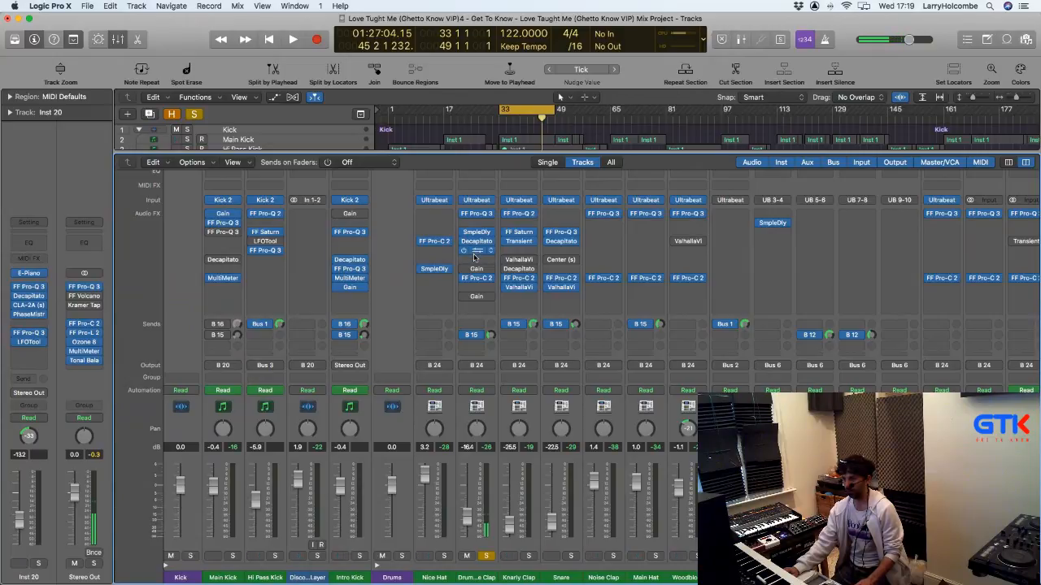
# Step: Move the Valhalla reverb one slot down on the Drum Machine Clap channel and unsolo the channel
pyautogui.moveTo(476, 252); pyautogui.dragTo(477, 259)
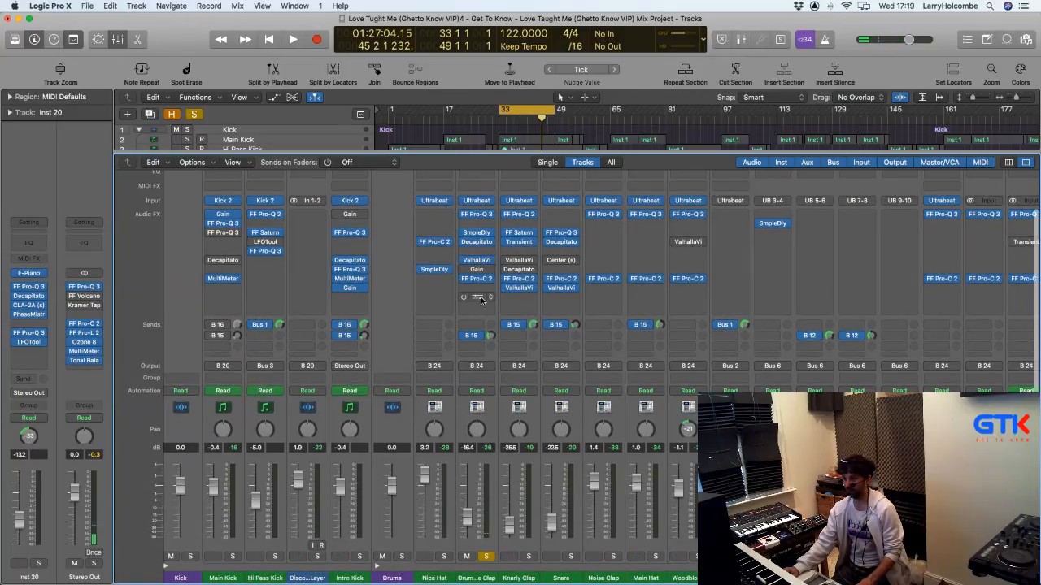
pyautogui.click(486, 557)
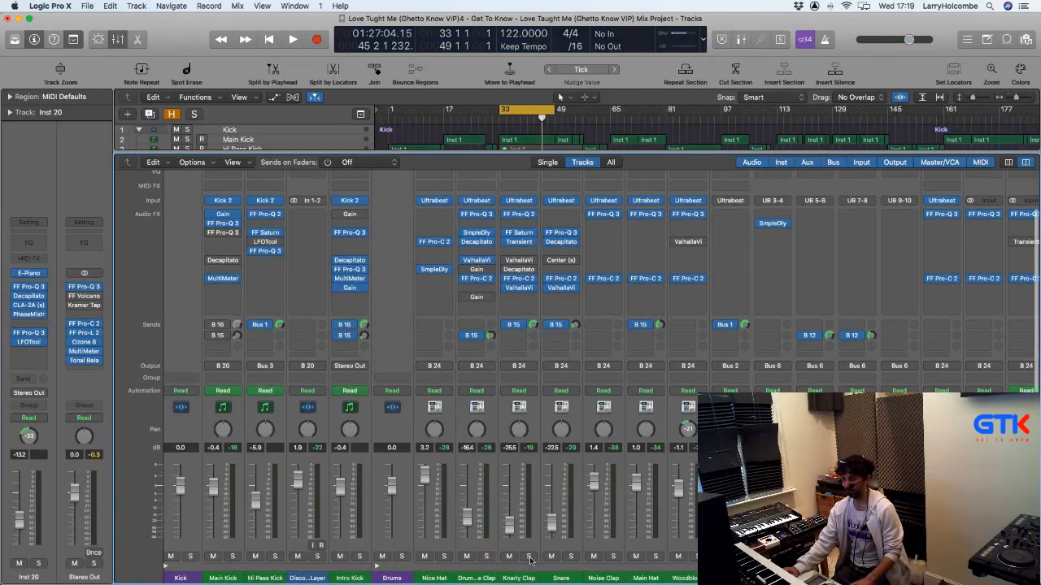
# Step: Solo the Knarly Clap channel during playback and insert a Gain plug-in at the end of its effects chain
pyautogui.click(528, 557)
pyautogui.press('space')
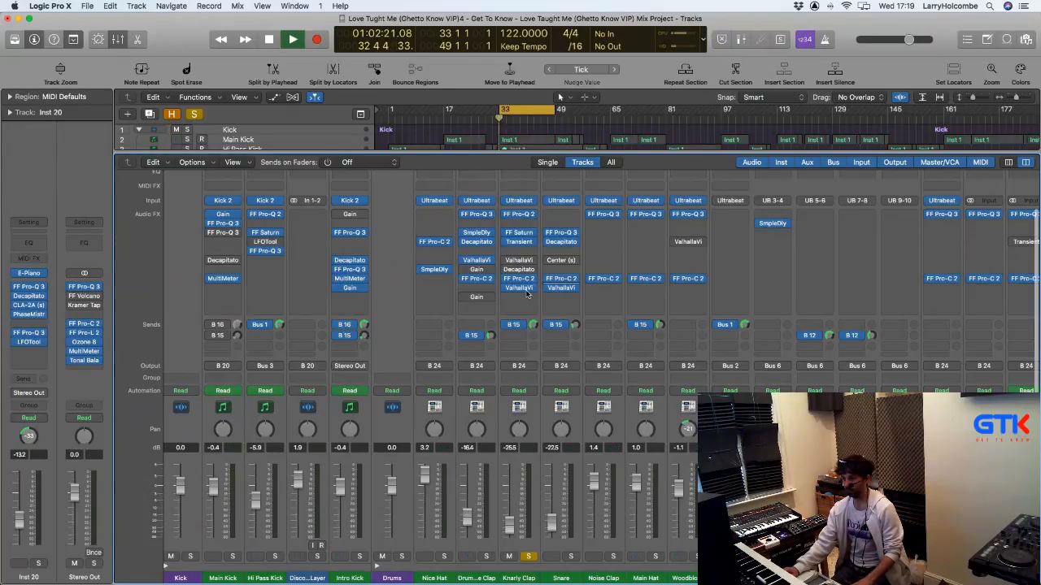
pyautogui.click(518, 296)
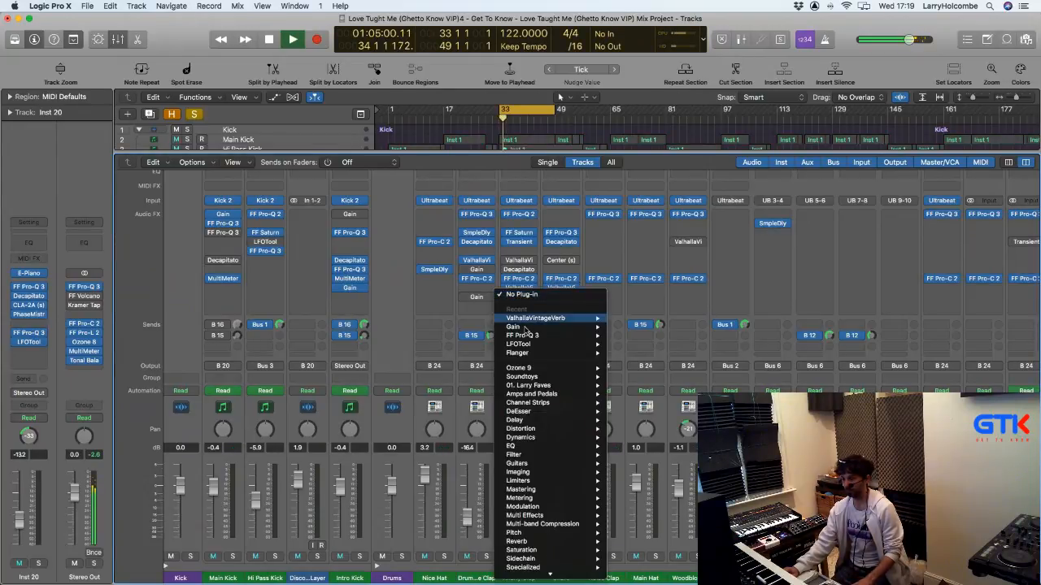
pyautogui.moveTo(561, 318)
pyautogui.click(633, 326)
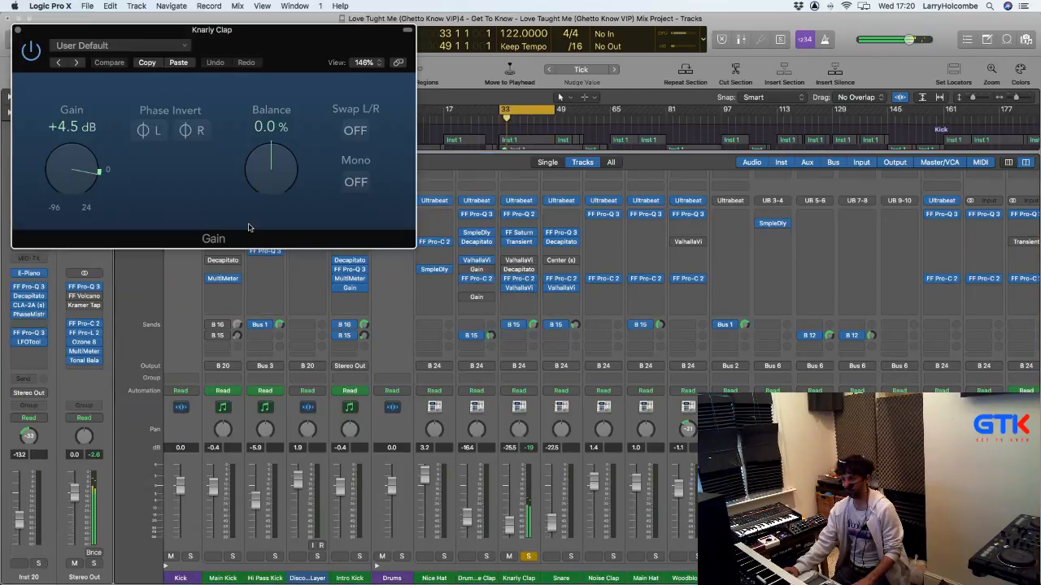
# Step: Reset the Knarly Clap Gain plug-in to 0 dB with Mono on, unsolo the channel, and bypass the plug-in
pyautogui.keyDown('alt'); pyautogui.click(88, 170); pyautogui.keyUp('alt')
pyautogui.click(352, 181)
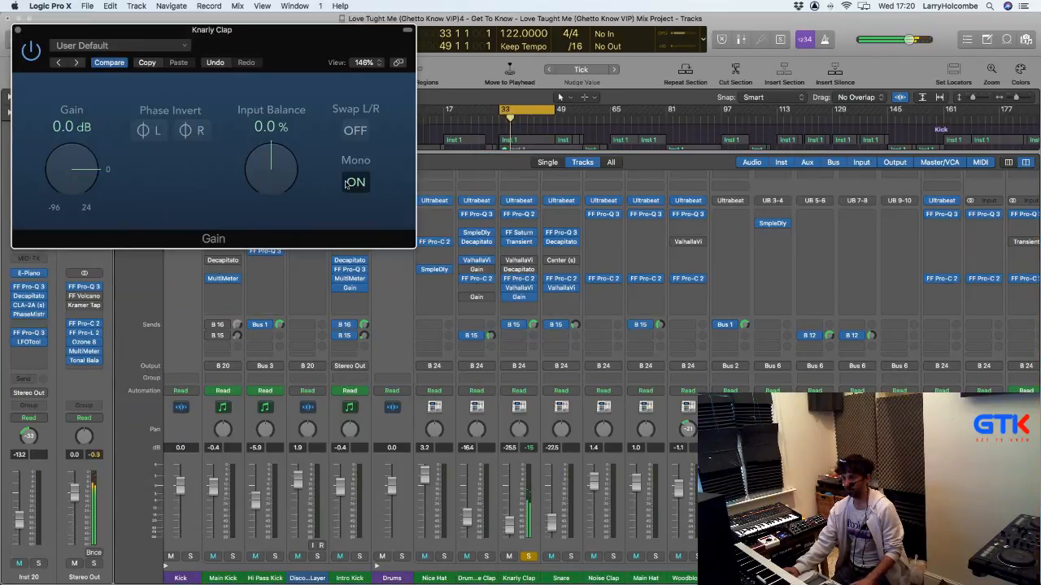
pyautogui.click(528, 556)
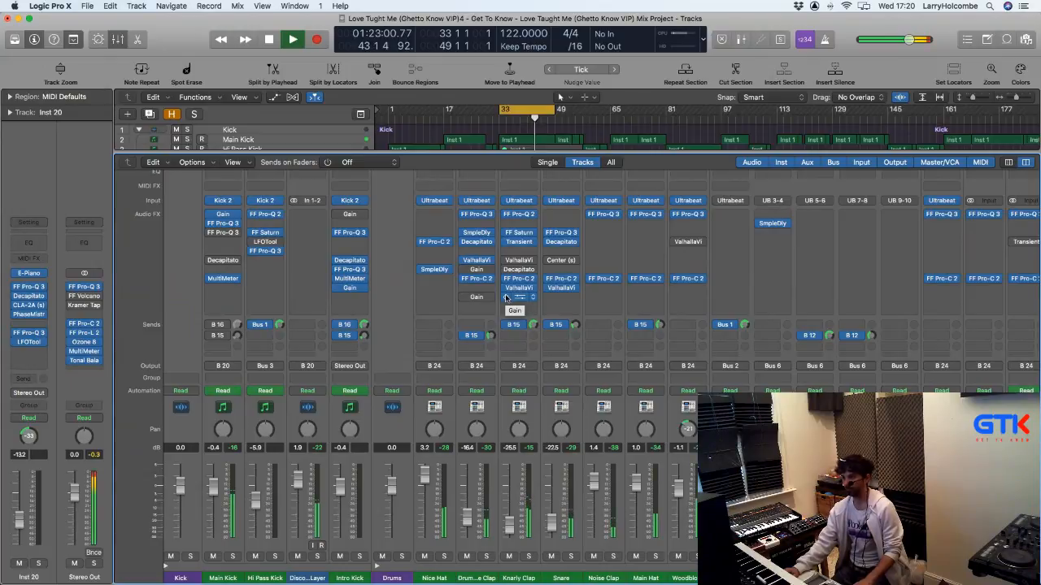
pyautogui.press('space')
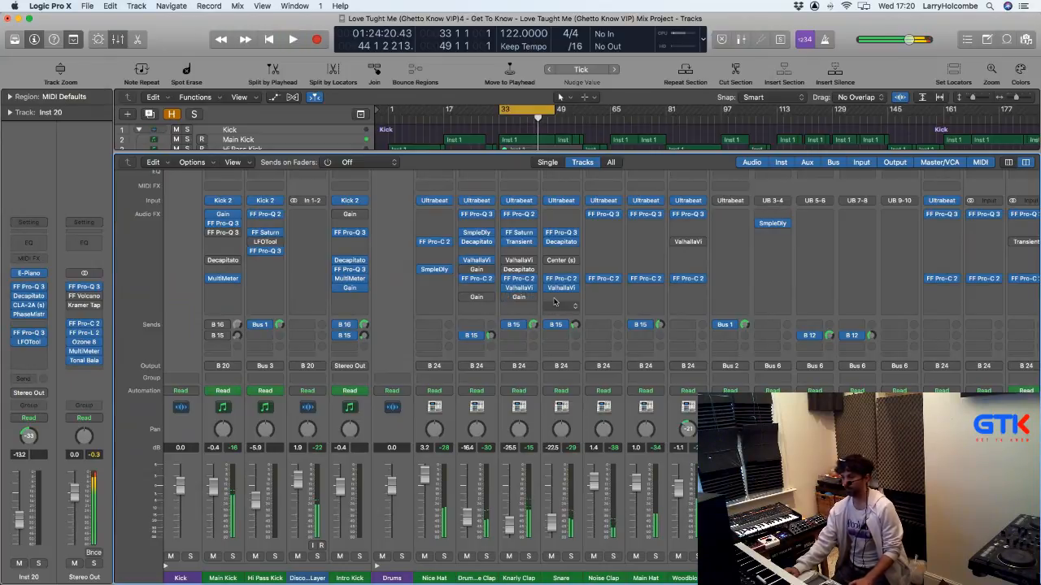
# Step: Insert a stereo Gain plug-in at the end of the Snare channel's effects, reset it to 0 dB, and turn on Mono
pyautogui.click(555, 297)
pyautogui.moveTo(569, 321)
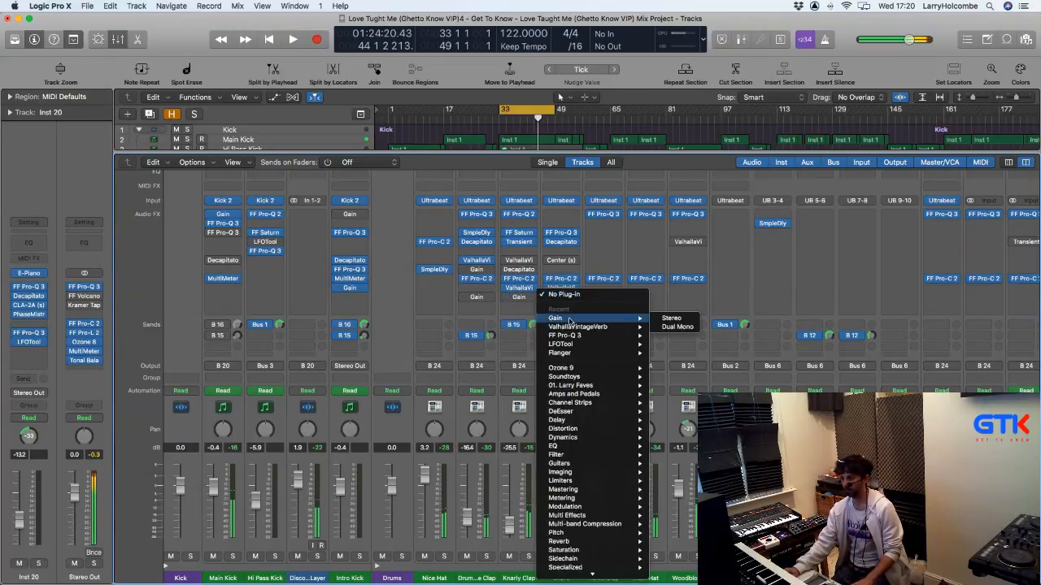
pyautogui.click(672, 318)
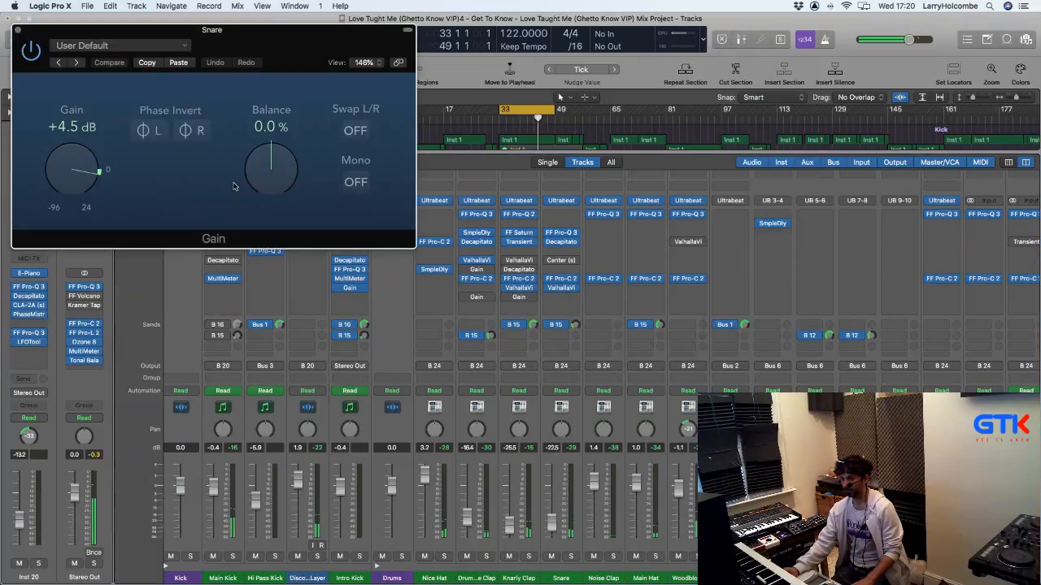
pyautogui.keyDown('alt'); pyautogui.click(81, 173); pyautogui.keyUp('alt')
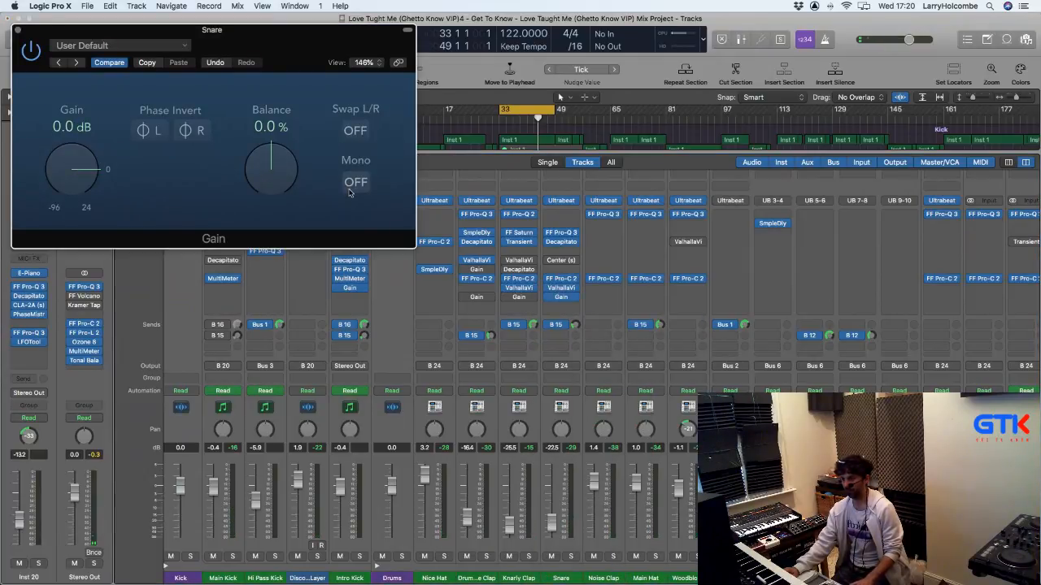
pyautogui.click(356, 181)
# Step: Solo the Snare channel and play the section to hear the snare in mono
pyautogui.click(573, 557)
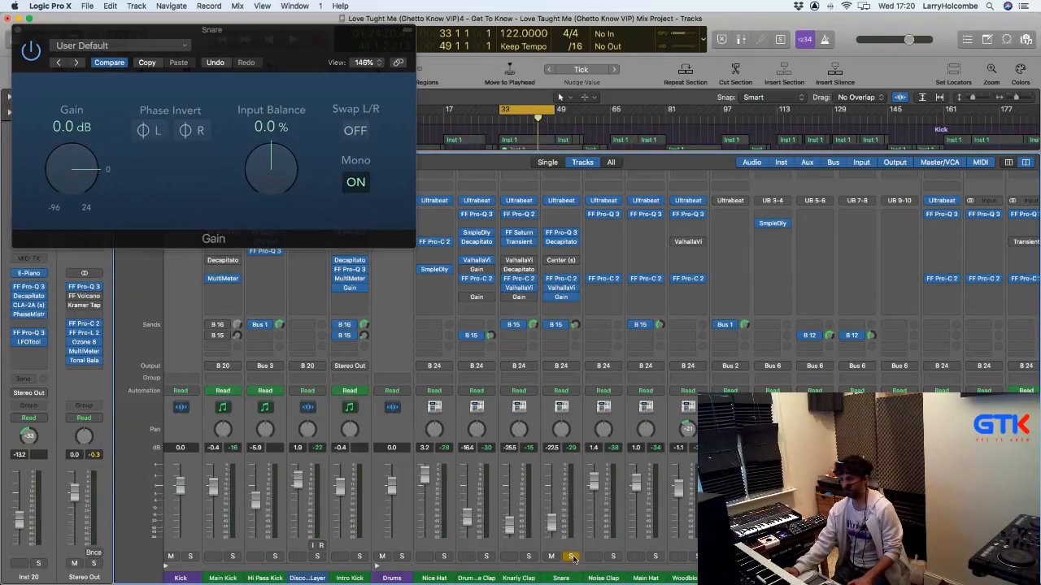
pyautogui.press('space')
pyautogui.press('space')
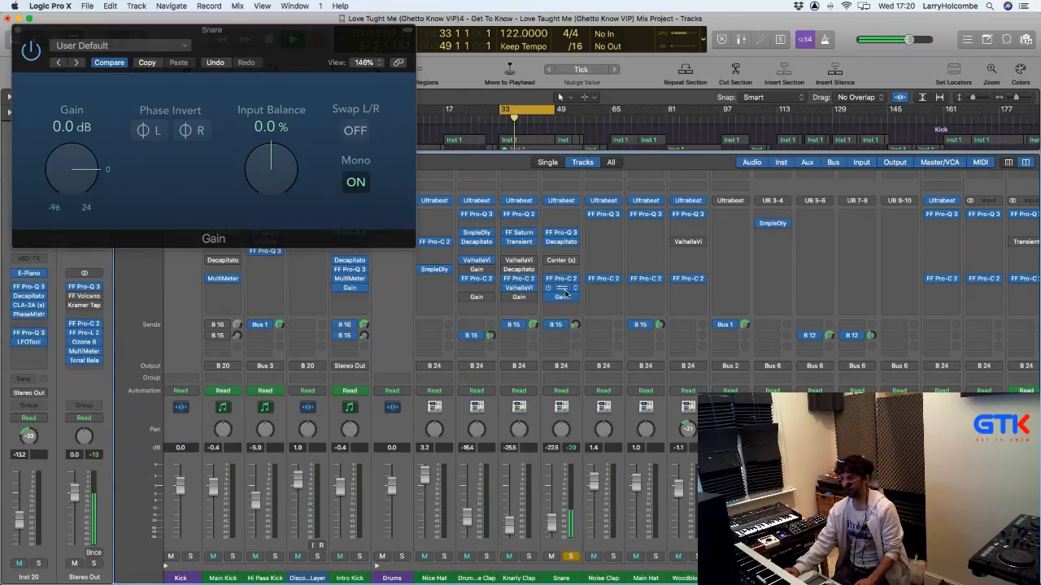
# Step: Move the Snare's Valhalla reverb below its Gain plug-in, close the Gain window, and switch the reverb back on
pyautogui.moveTo(562, 306); pyautogui.dragTo(563, 307)
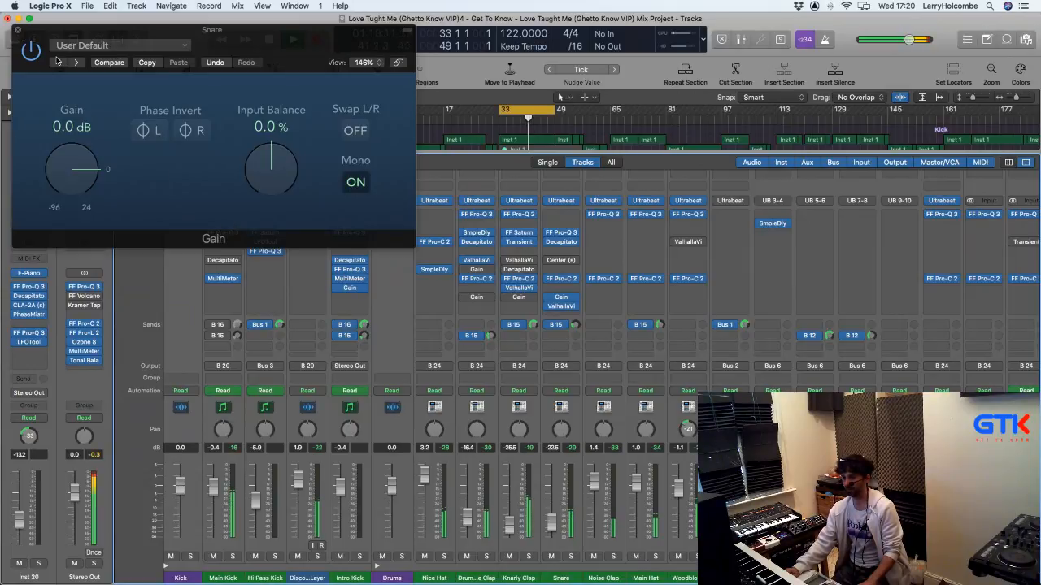
pyautogui.click(18, 33)
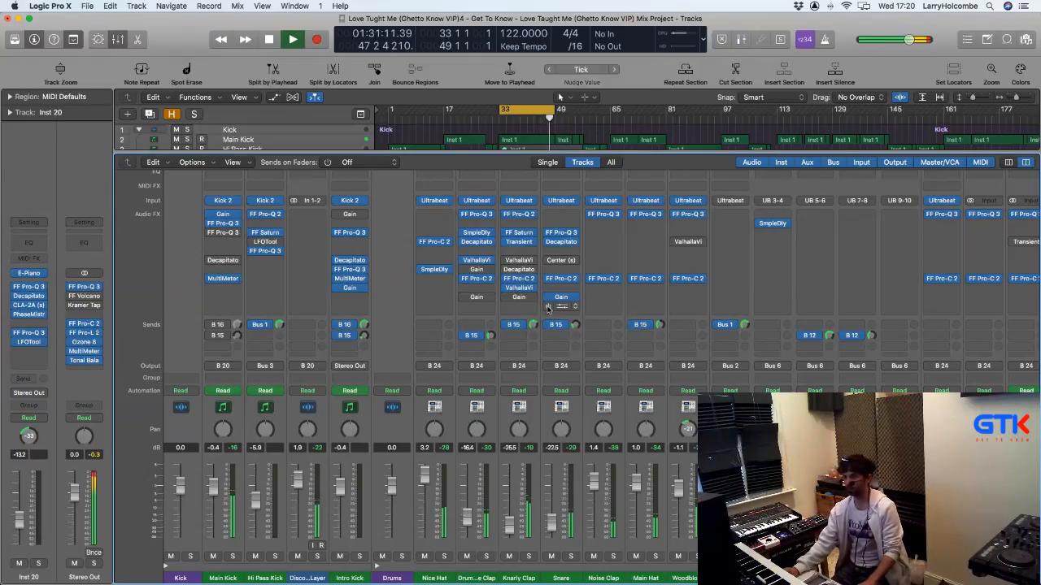
pyautogui.click(549, 306)
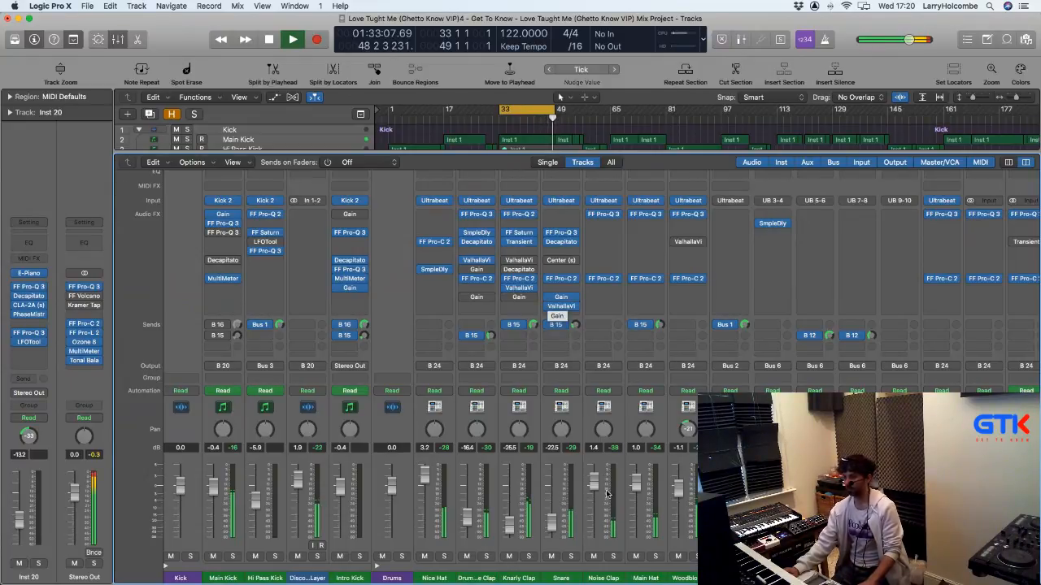
# Step: Solo the Noise Clap channel during playback and insert a stereo Gain plug-in below its FF Pro-C 2
pyautogui.click(613, 556)
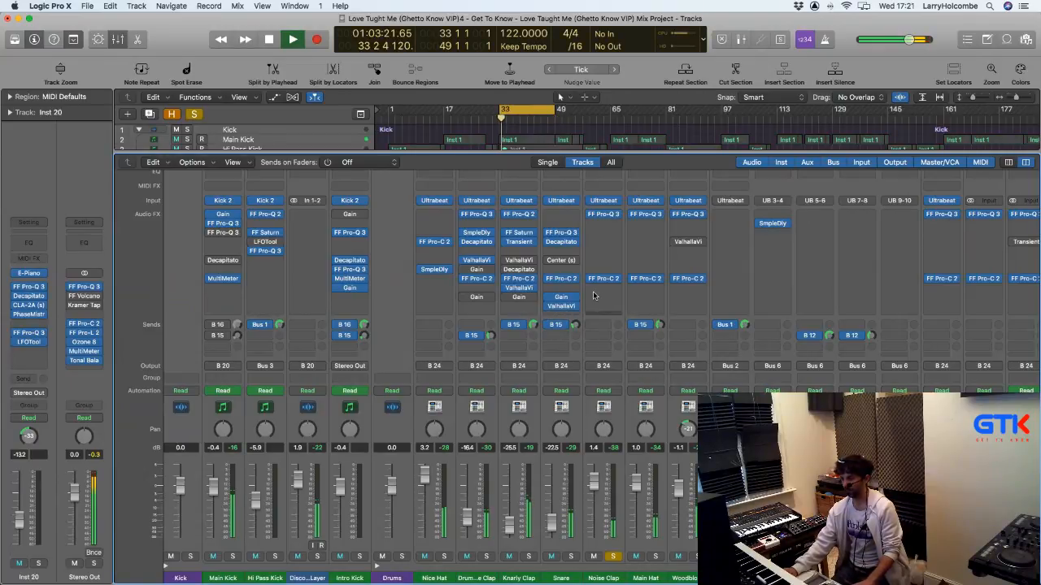
pyautogui.click(595, 296)
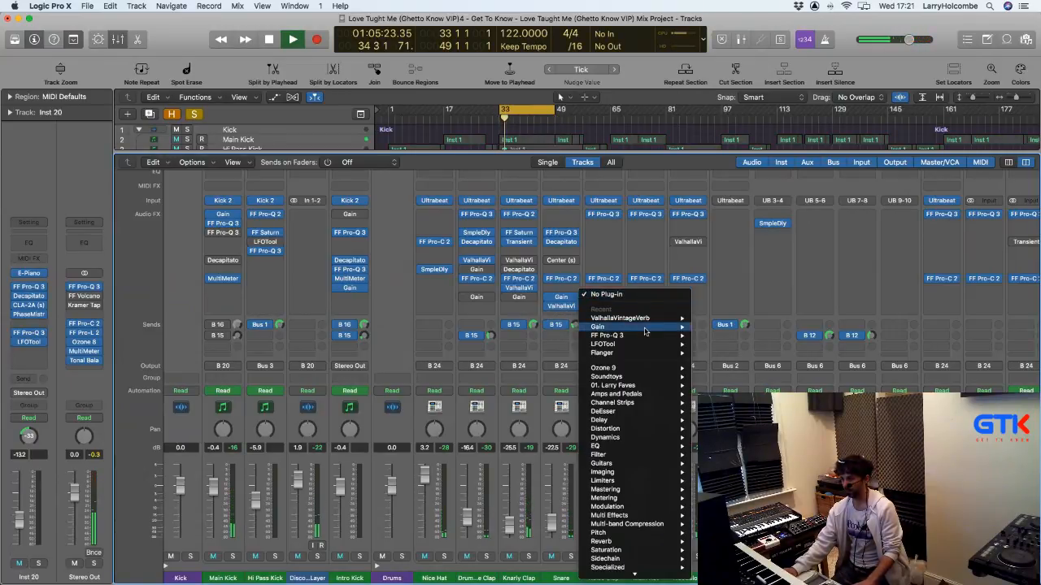
pyautogui.click(709, 327)
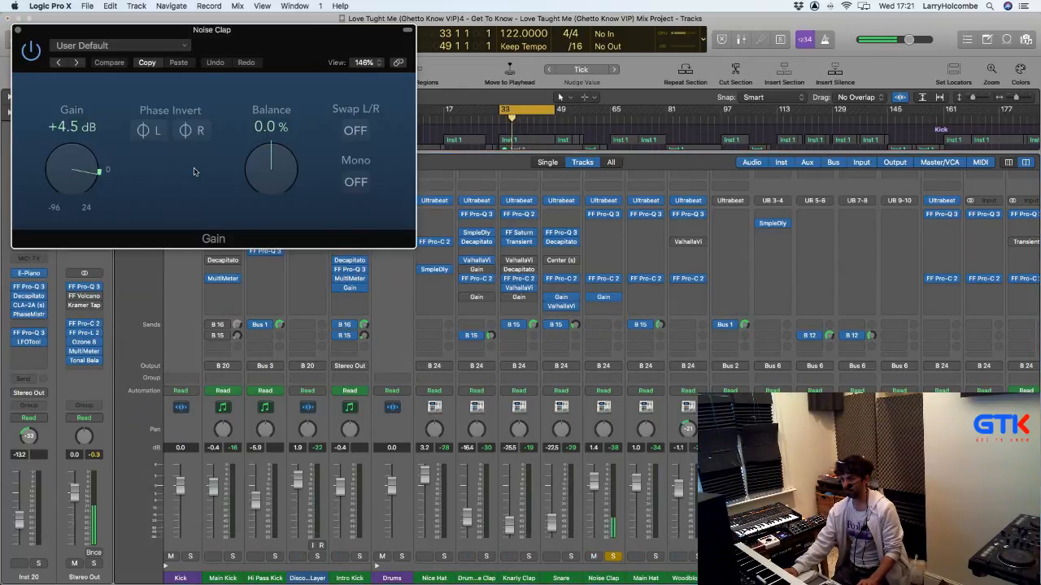
# Step: Reset the Noise Clap Gain to 0 dB, turn on Mono, then close the plug-in and unsolo the channel
pyautogui.keyDown('alt'); pyautogui.click(96, 169); pyautogui.keyUp('alt')
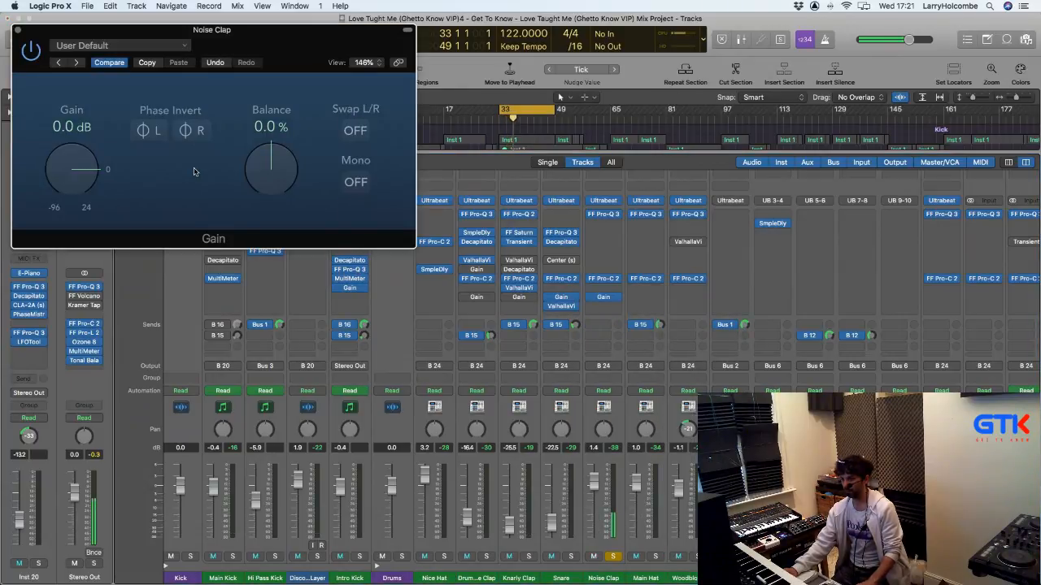
pyautogui.click(350, 183)
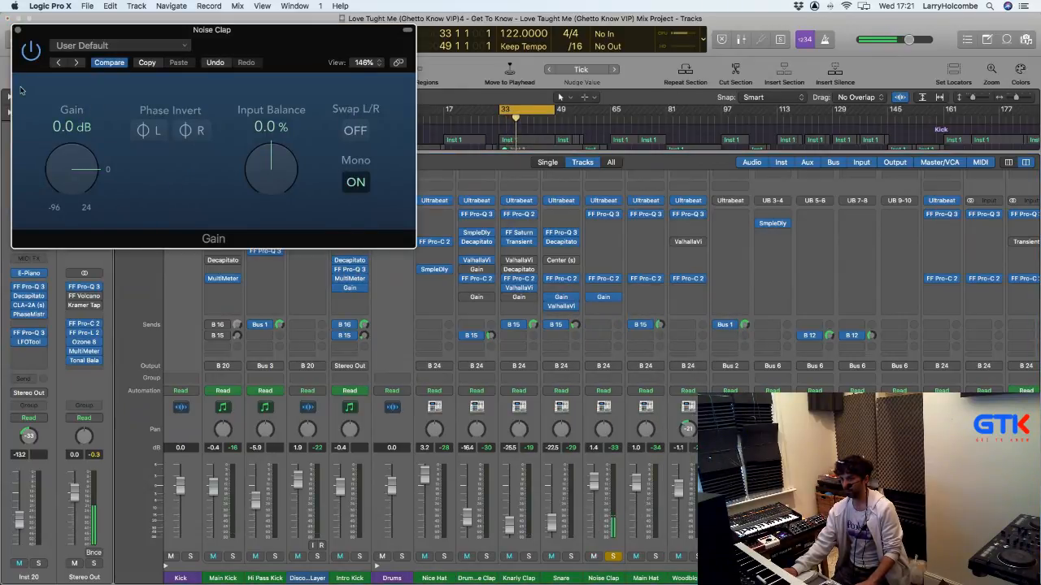
pyautogui.click(18, 30)
pyautogui.click(613, 556)
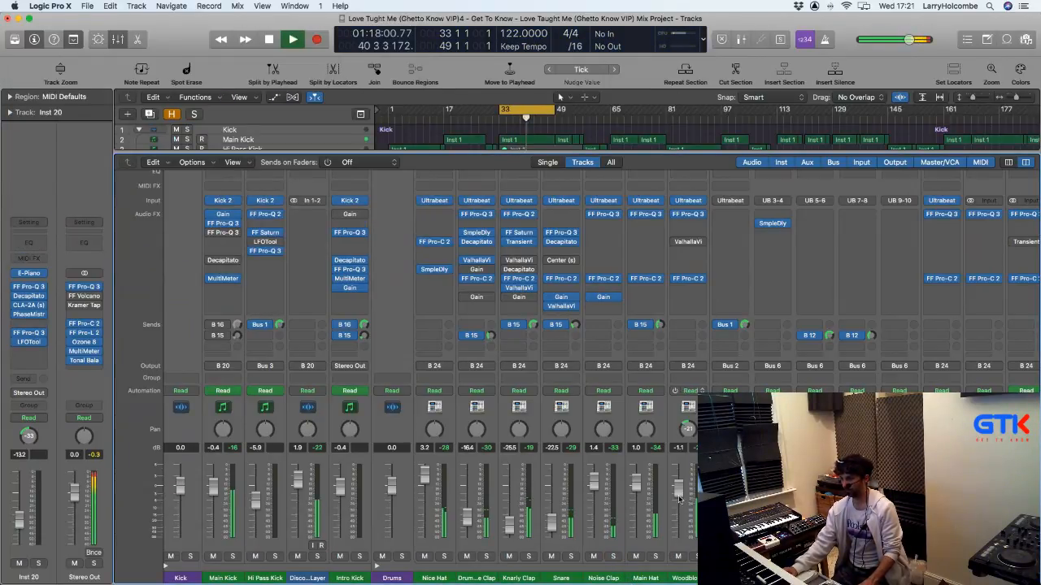
# Step: Copy the Noise Clap's mono Gain plug-in to the Main Hat channel and compare it soloed and in the mix
pyautogui.click(655, 556)
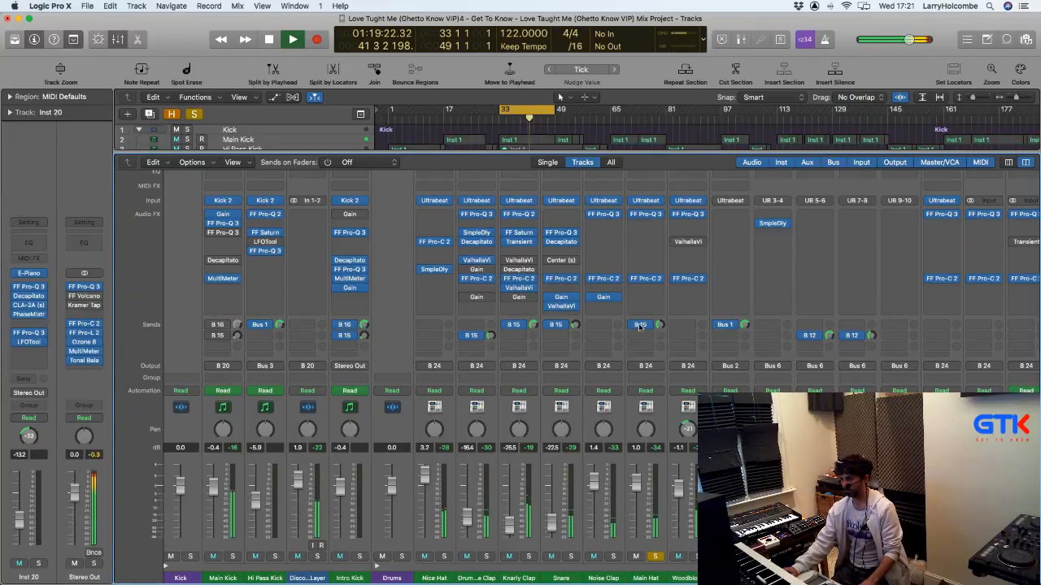
pyautogui.moveTo(605, 299); pyautogui.dragTo(641, 298)
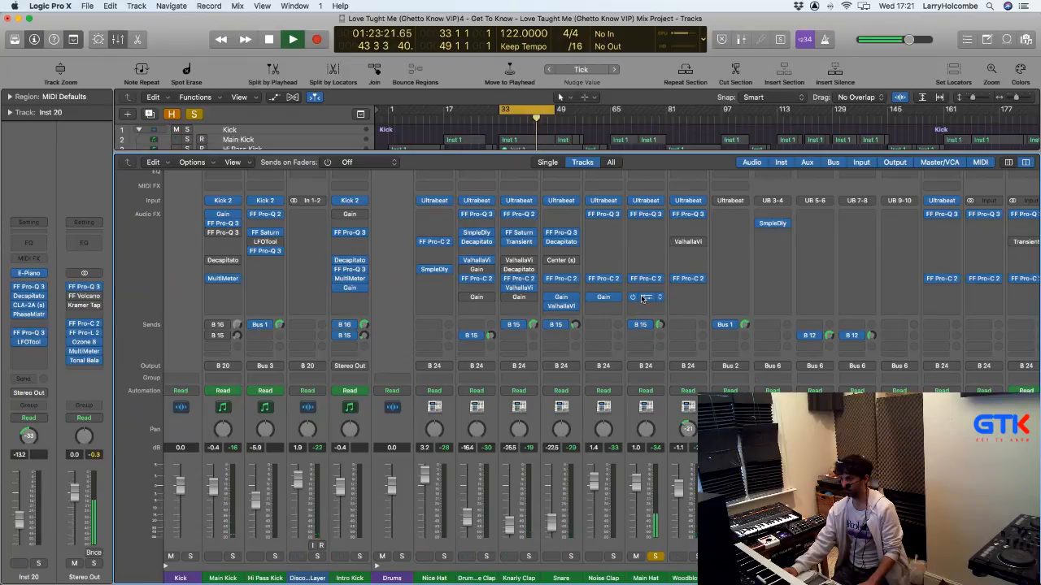
pyautogui.click(654, 556)
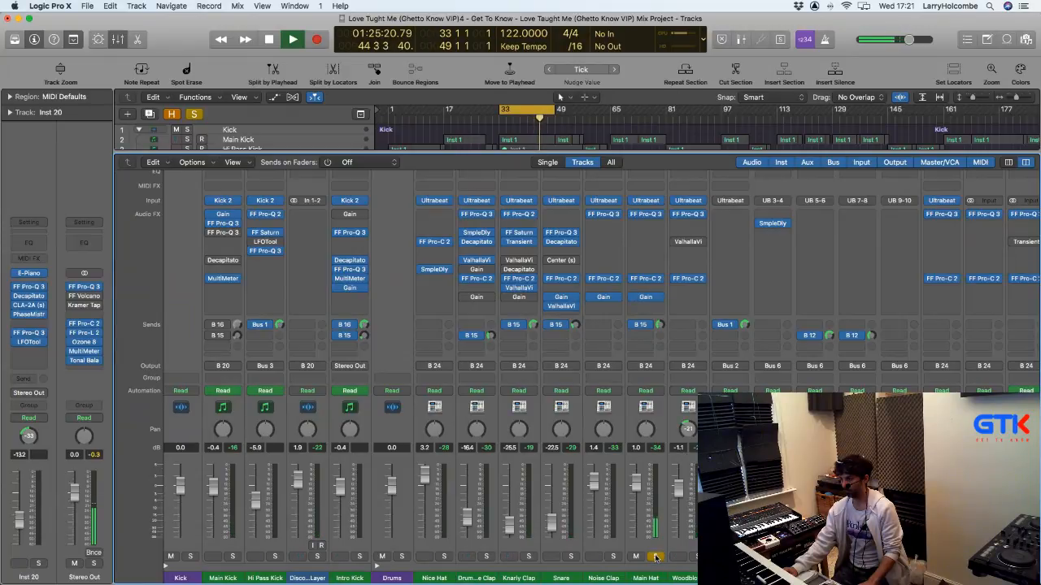
pyautogui.click(655, 557)
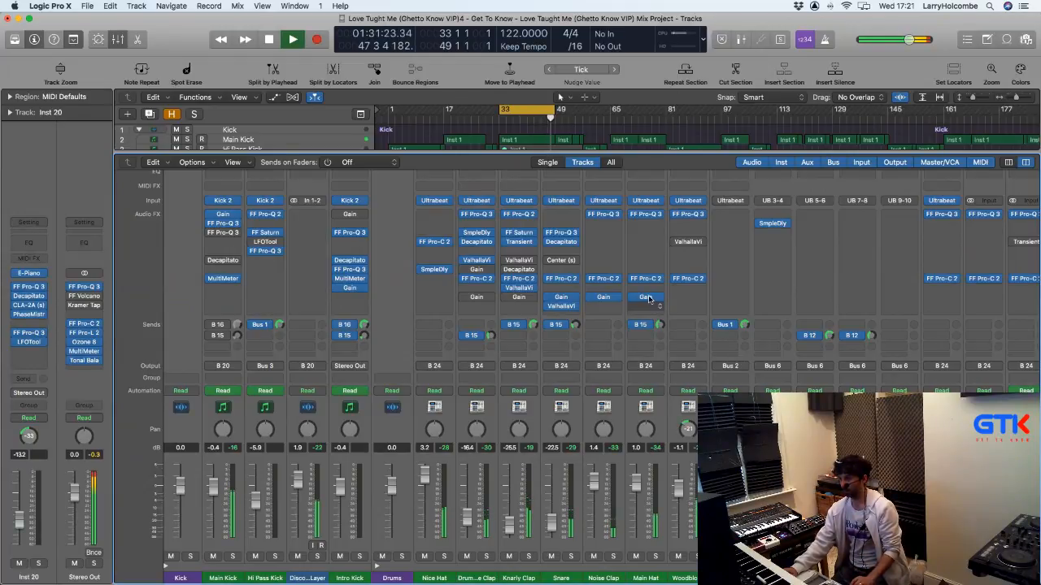
# Step: Copy the Main Hat's Gain plug-in to the 909 hat channel and check the drum tracks in the arrangement
pyautogui.moveTo(655, 298); pyautogui.dragTo(923, 305)
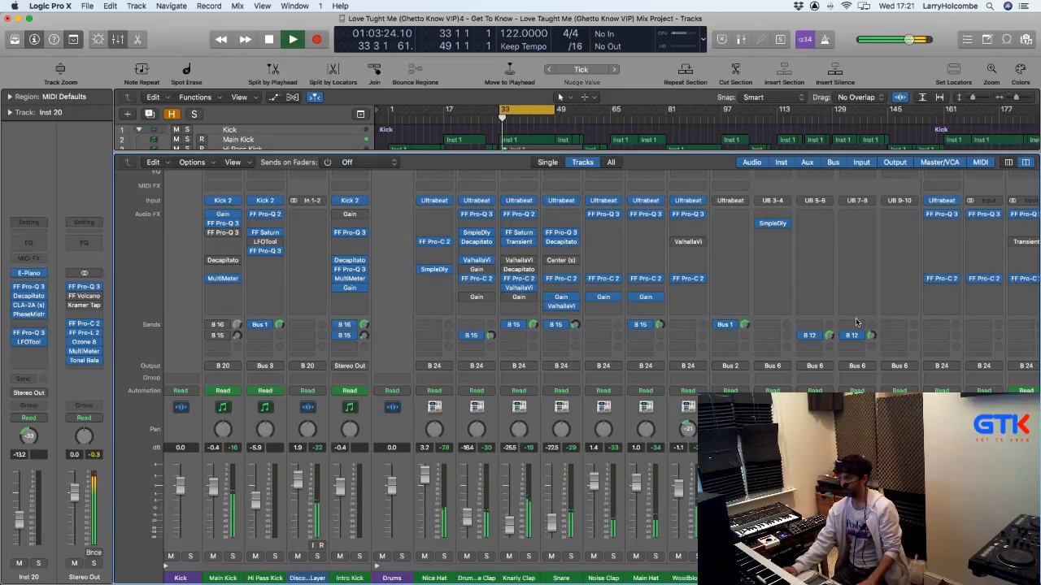
pyautogui.hscroll(5, 856, 322)
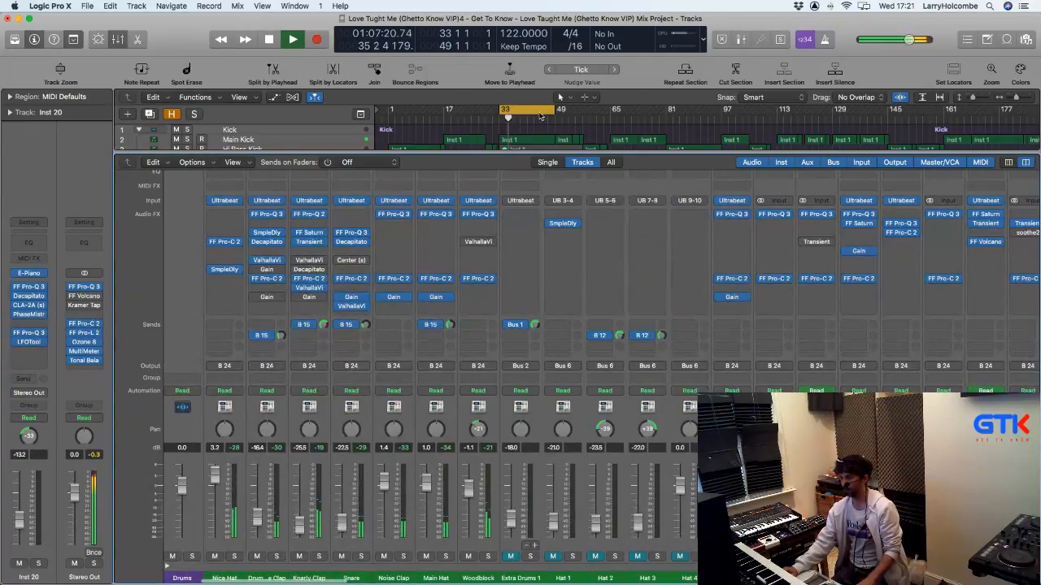
pyautogui.press('x')
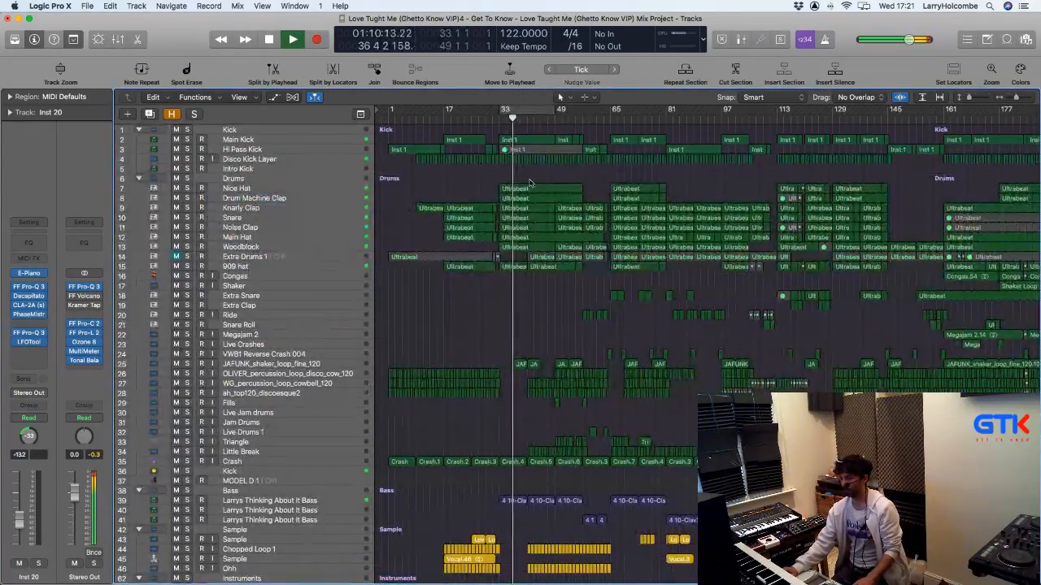
pyautogui.press('x')
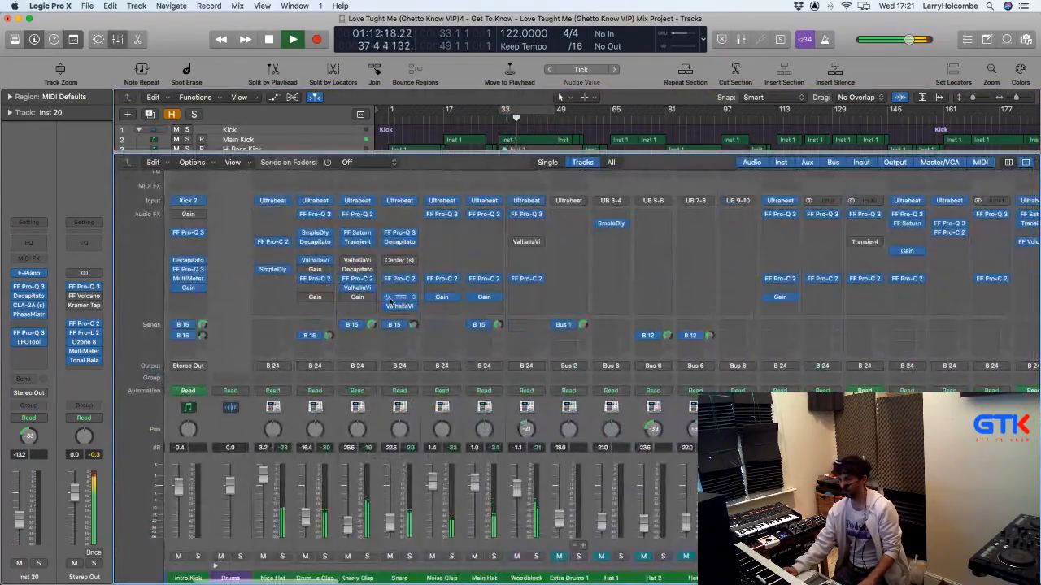
# Step: Bypass the Gain plug-in on the Snare channel and look through the remaining drum and percussion channels
pyautogui.click(389, 298)
pyautogui.hscroll(1, 390, 299)
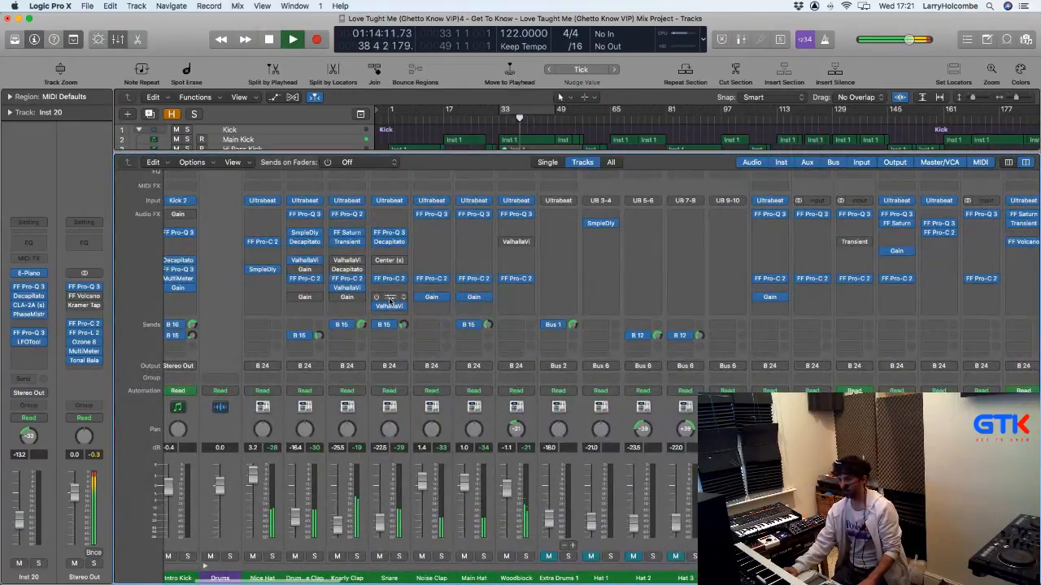
pyautogui.hscroll(3, 390, 299)
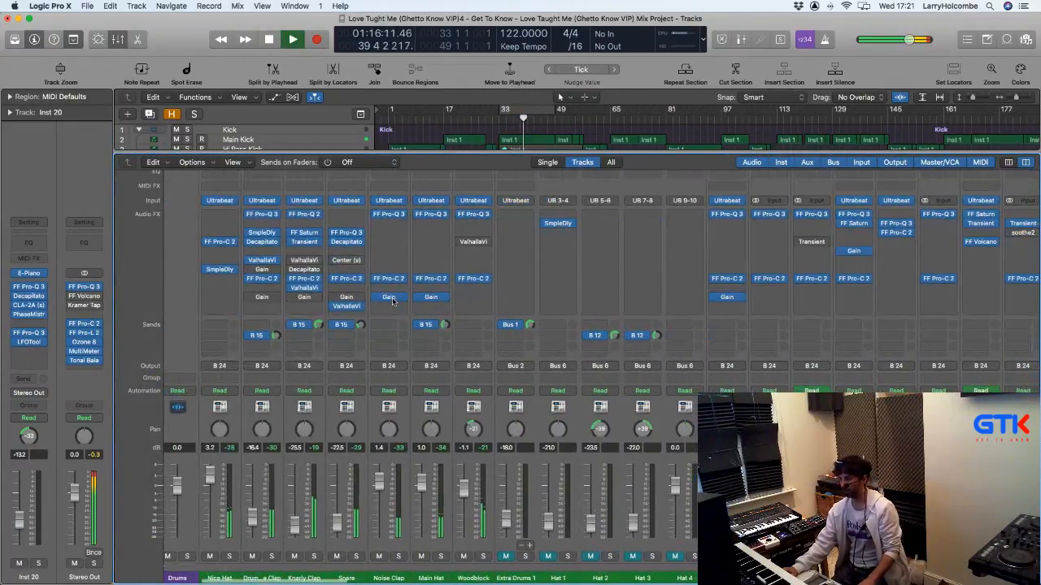
pyautogui.hscroll(2, 392, 301)
pyautogui.hscroll(3, 392, 300)
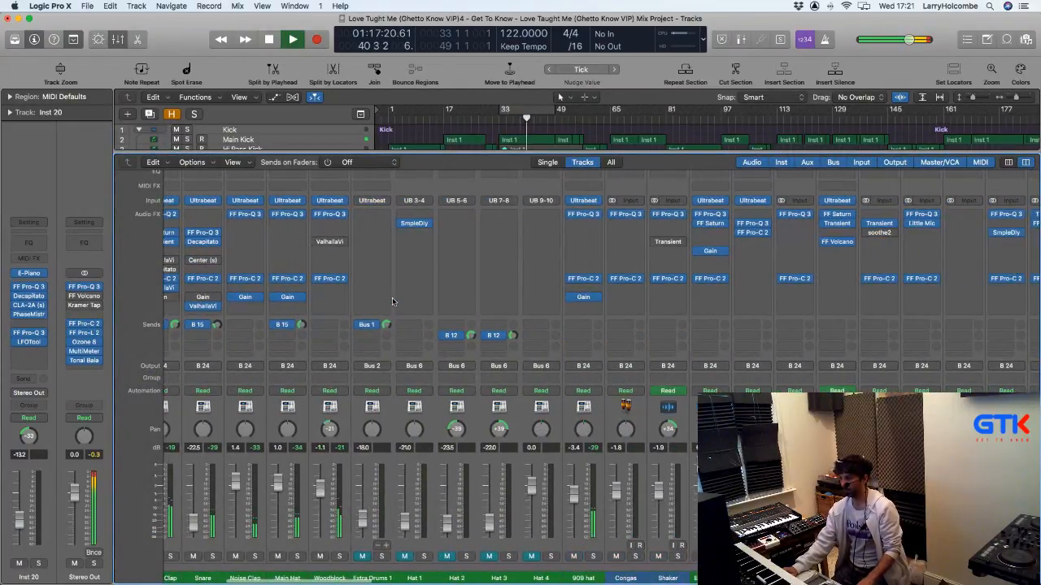
pyautogui.hscroll(3, 392, 301)
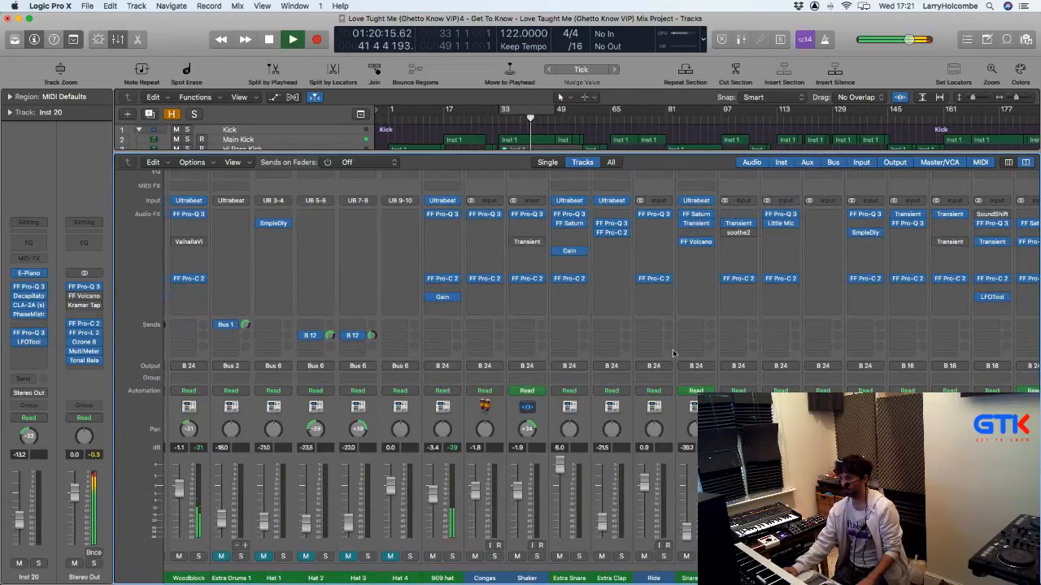
pyautogui.hscroll(1, 407, 366)
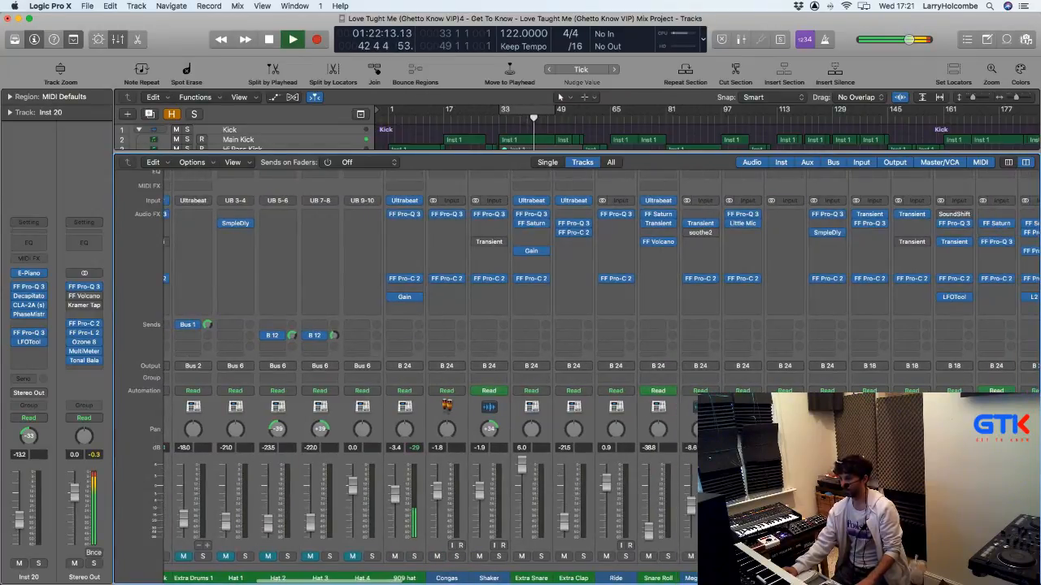
# Step: Solo the JAFUNK_shaker_loop_fine_120 track during playback, check it in the arrangement, and unsolo it
pyautogui.press('s')
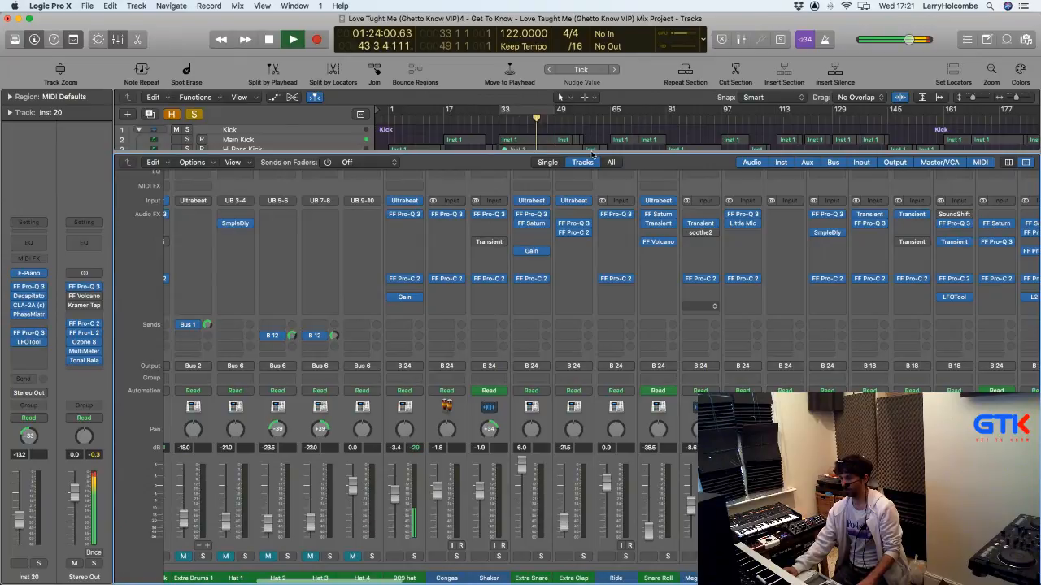
pyautogui.press('x')
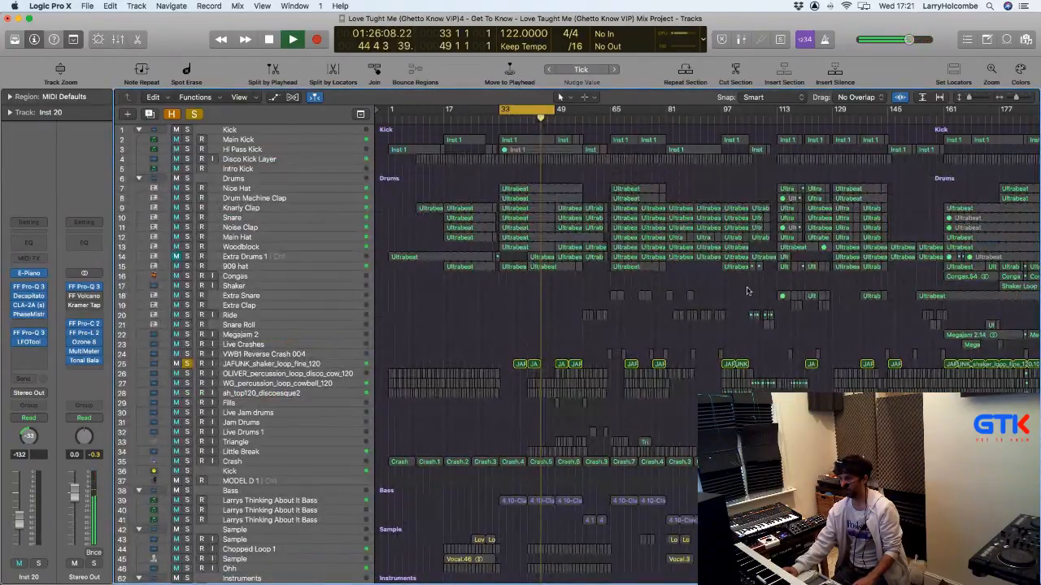
pyautogui.press('x')
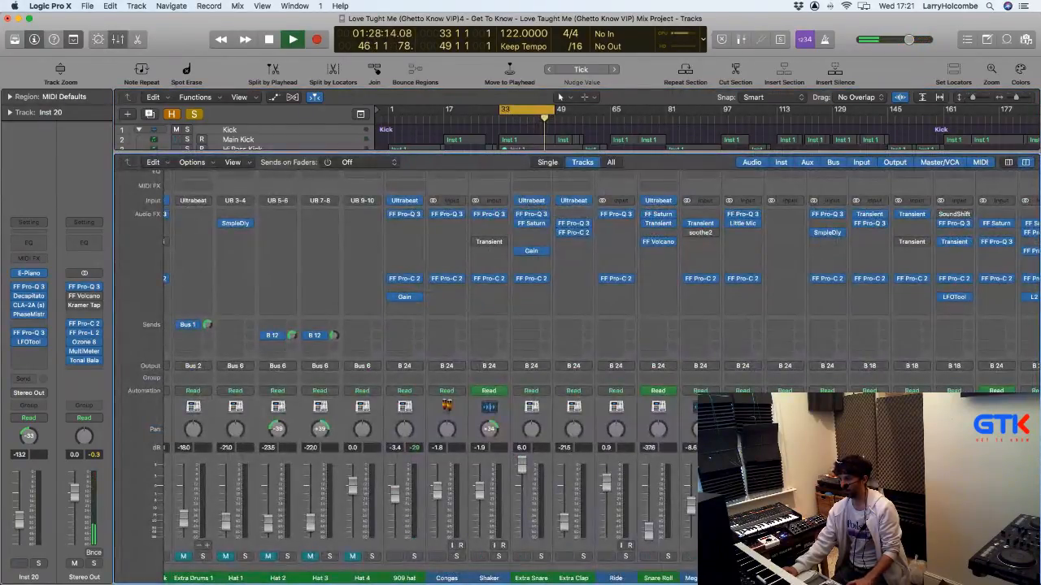
pyautogui.press('s')
# Step: Replay the section from bar 33, return to the full arrangement, and stop playback
pyautogui.press('space')
pyautogui.press('space')
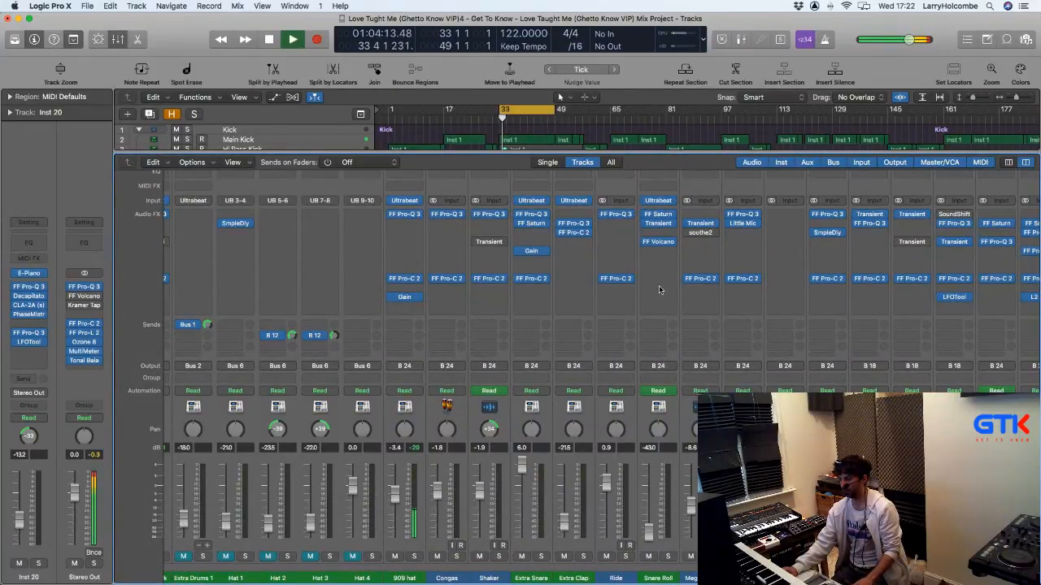
pyautogui.press('x')
pyautogui.press('space')
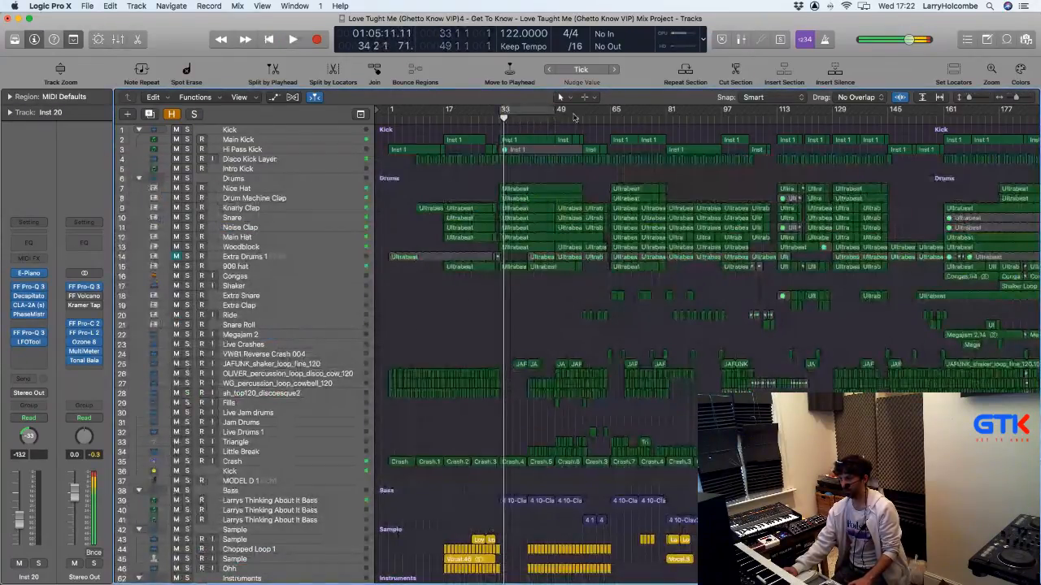
# Step: Set the cycle range to bars 49–57, show the mixer, and start playback
pyautogui.moveTo(556, 114)
pyautogui.mouseDown()
pyautogui.moveTo(592, 120)
pyautogui.moveTo(565, 120)
pyautogui.mouseUp()
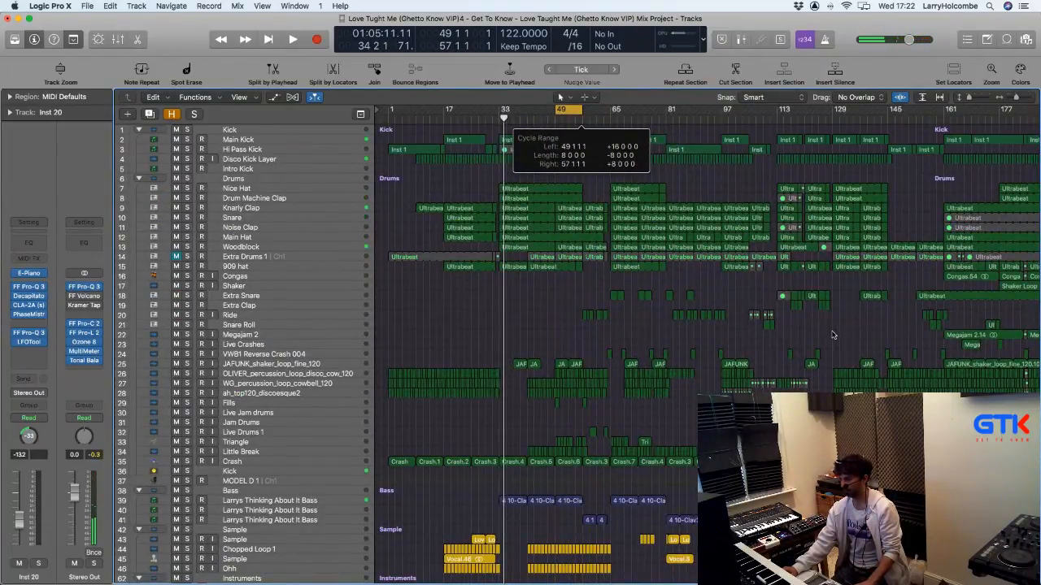
pyautogui.press('x')
pyautogui.press('space')
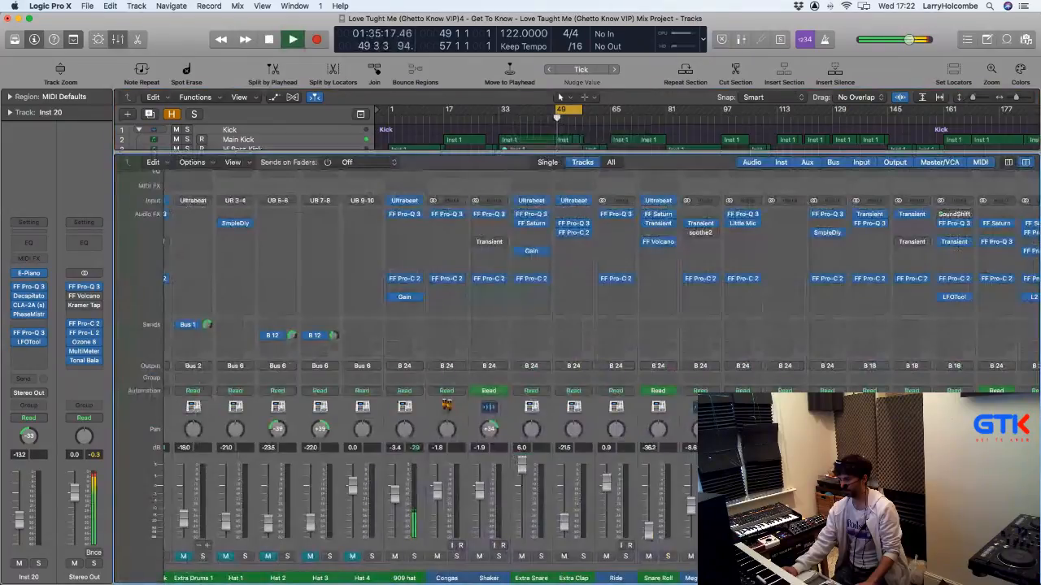
# Step: Add a Gain plug-in at 0 dB with Mono on to the OLIVER percussion loop channel and check it in solo
pyautogui.click(868, 244)
pyautogui.moveTo(864, 272)
pyautogui.click(962, 278)
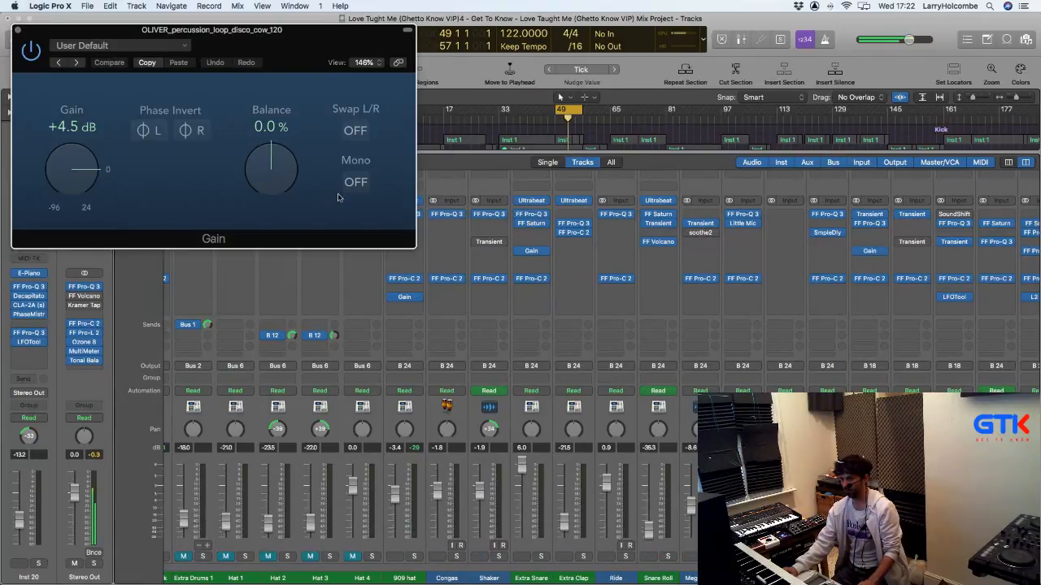
pyautogui.click(359, 185)
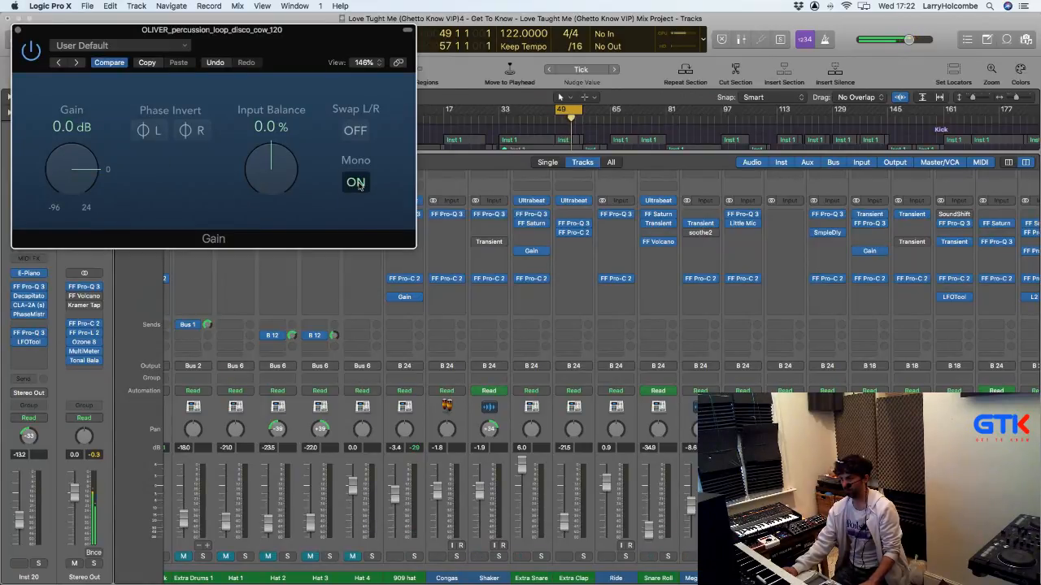
pyautogui.click(18, 30)
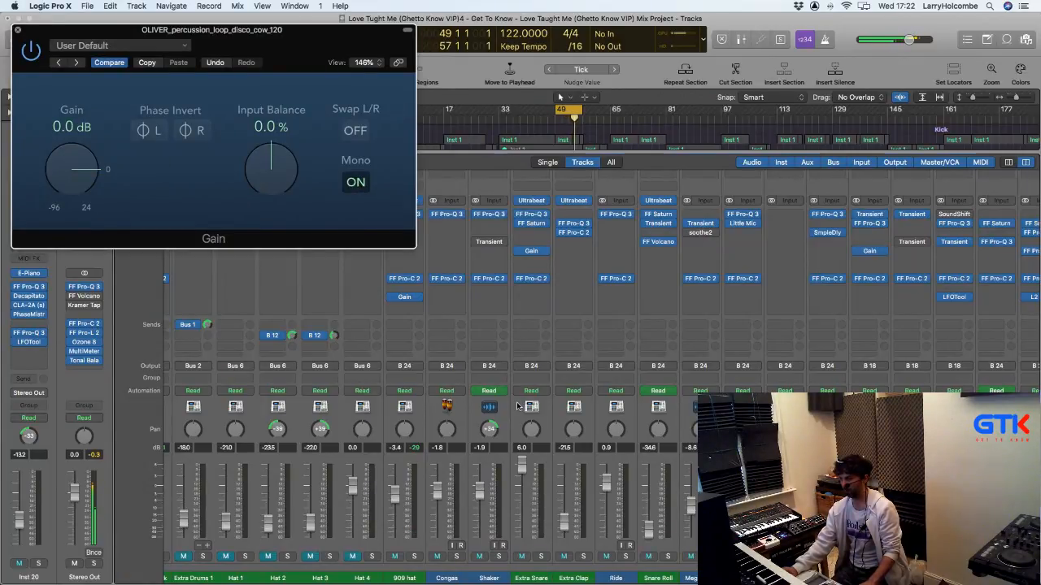
pyautogui.click(879, 557)
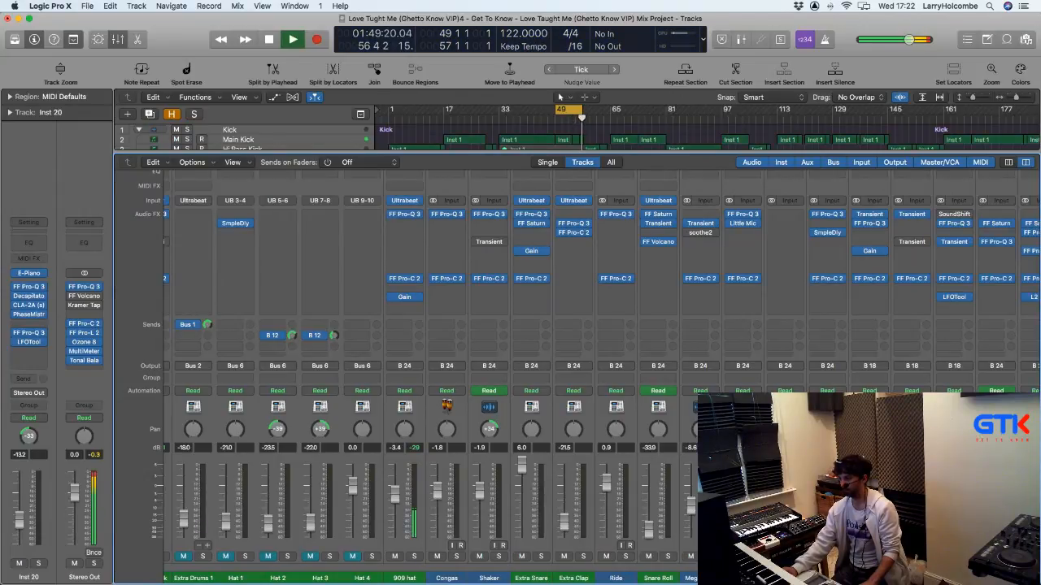
pyautogui.click(879, 557)
# Step: Copy the OLIVER loop's Gain plug-in to the WG percussion loop and ah_top120_discoesque2 channels
pyautogui.moveTo(870, 252); pyautogui.dragTo(912, 252)
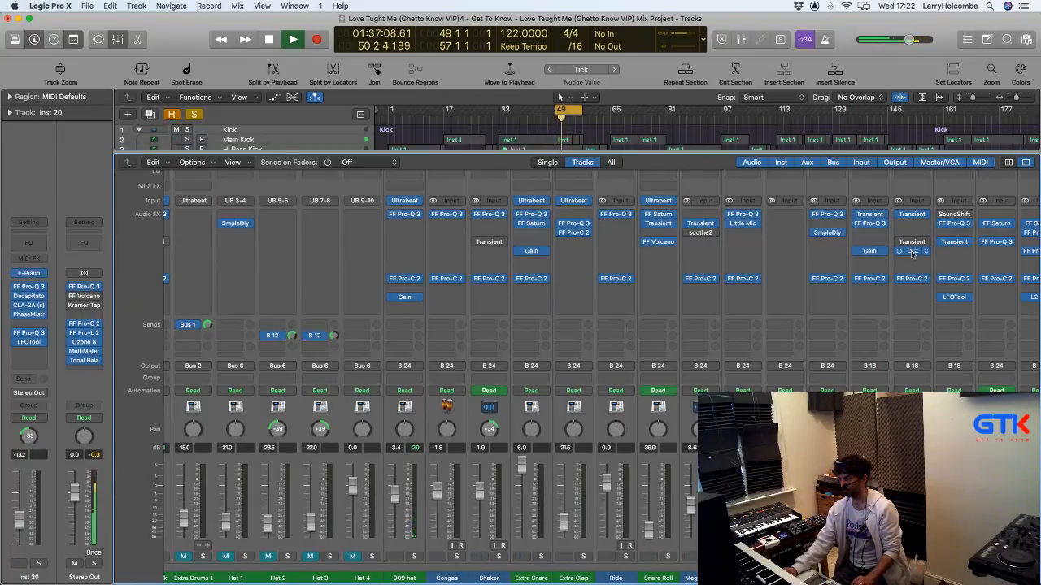
pyautogui.hscroll(-1, 914, 259)
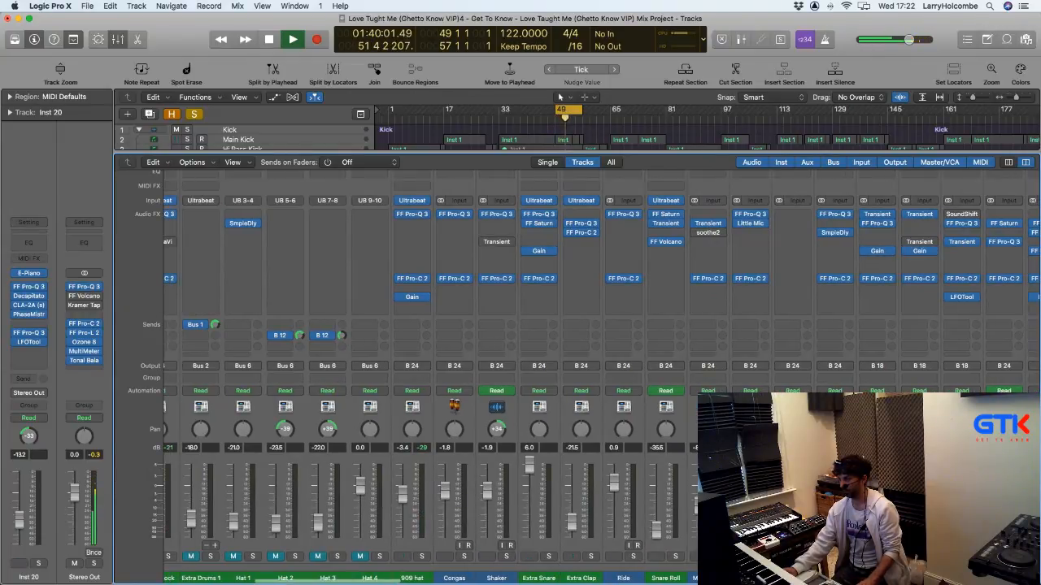
pyautogui.hscroll(3, 815, 254)
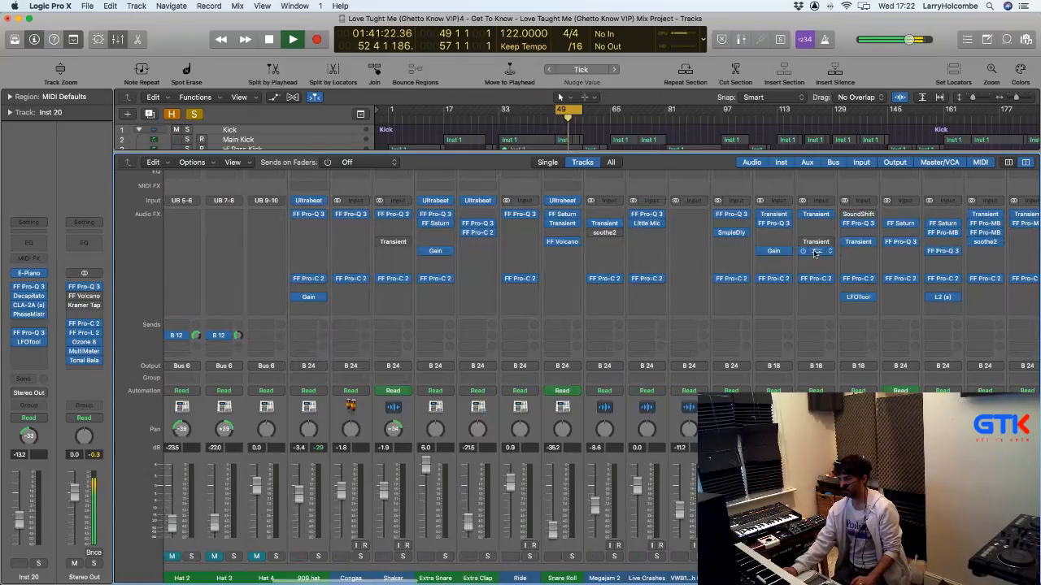
pyautogui.moveTo(815, 252); pyautogui.dragTo(858, 255)
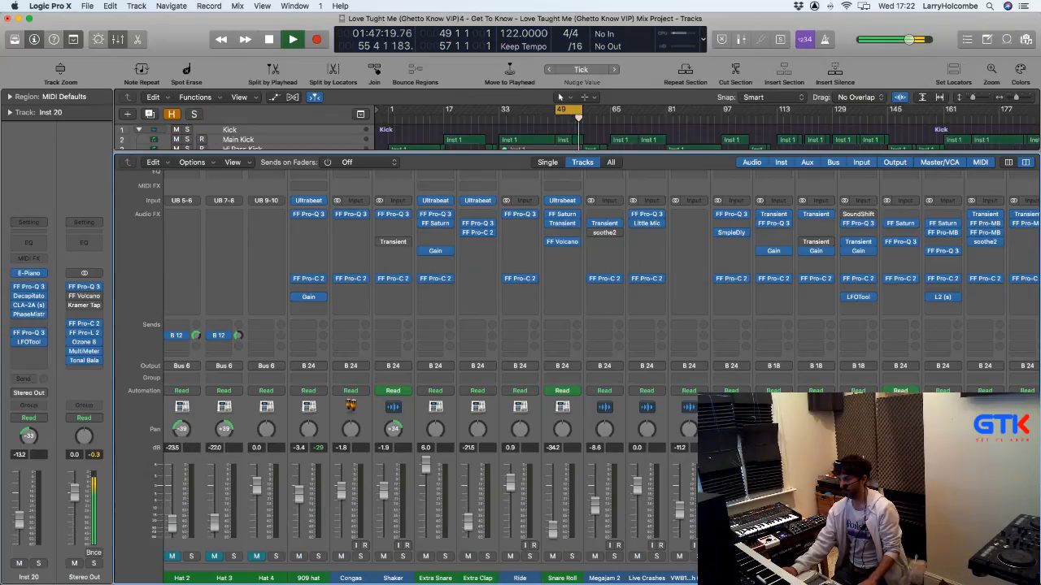
# Step: Try Mono on the Triangle channel's existing Gain plug-in, then turn it back off and close the plug-in
pyautogui.hscroll(3, 431, 366)
pyautogui.hscroll(1, 431, 365)
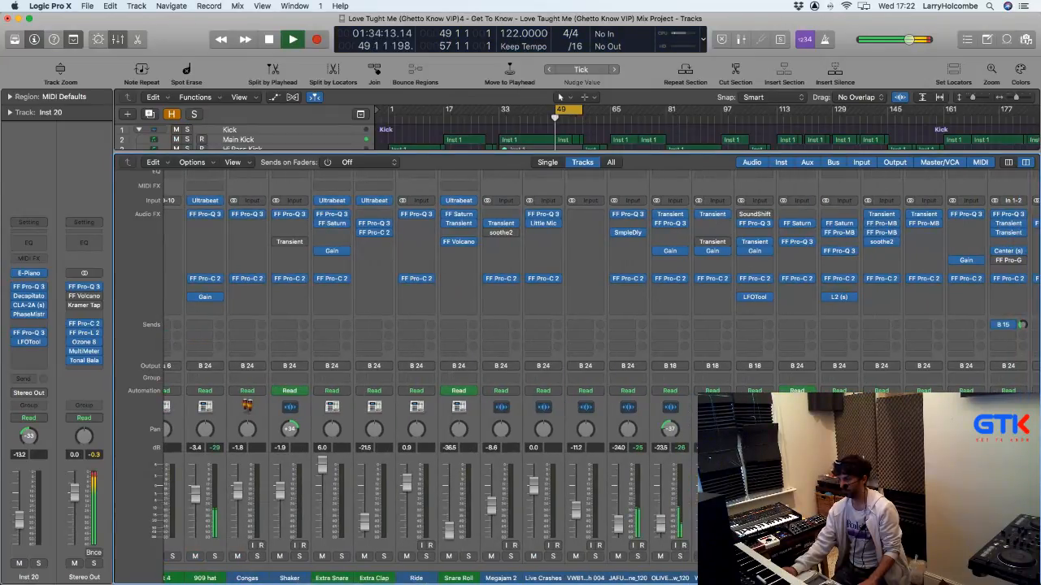
pyautogui.hscroll(1, 431, 366)
pyautogui.hscroll(2, 569, 325)
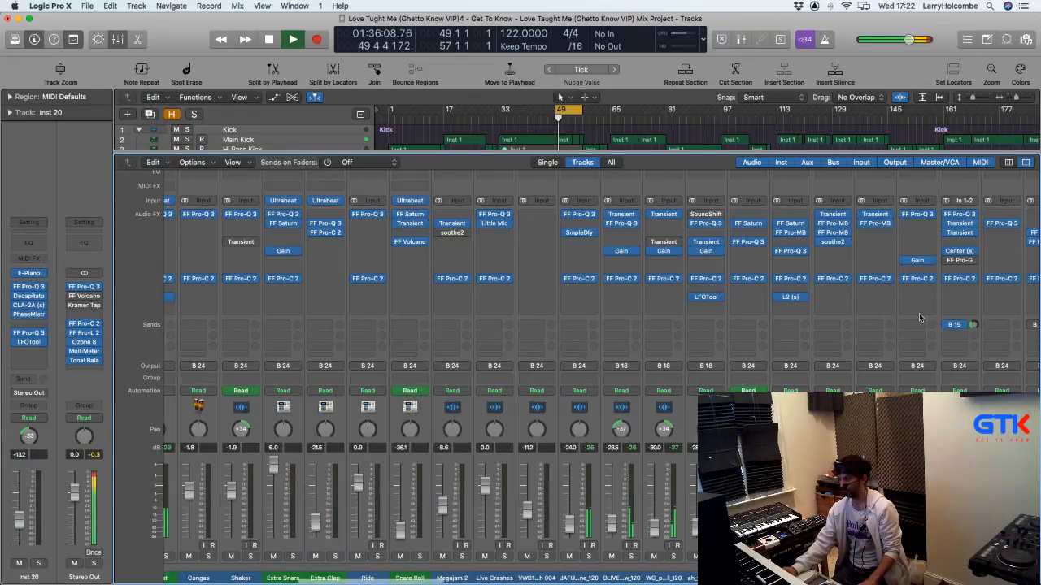
pyautogui.click(917, 260)
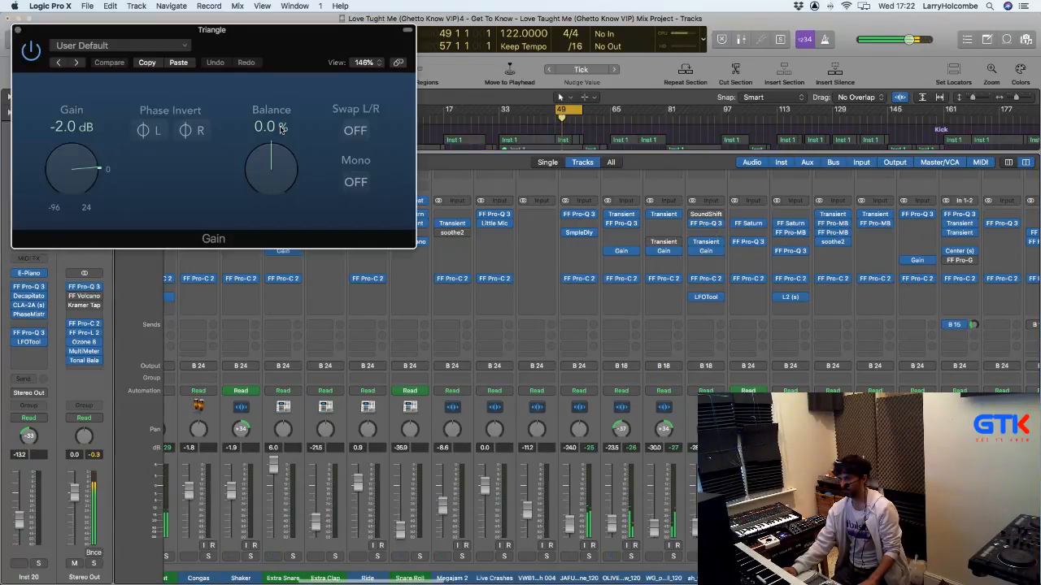
pyautogui.click(355, 182)
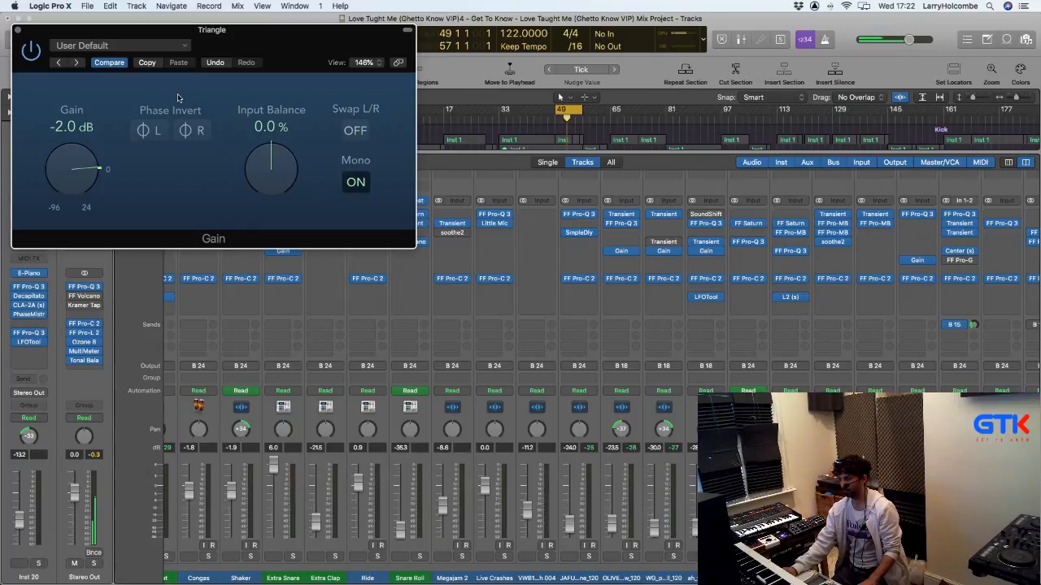
pyautogui.click(355, 182)
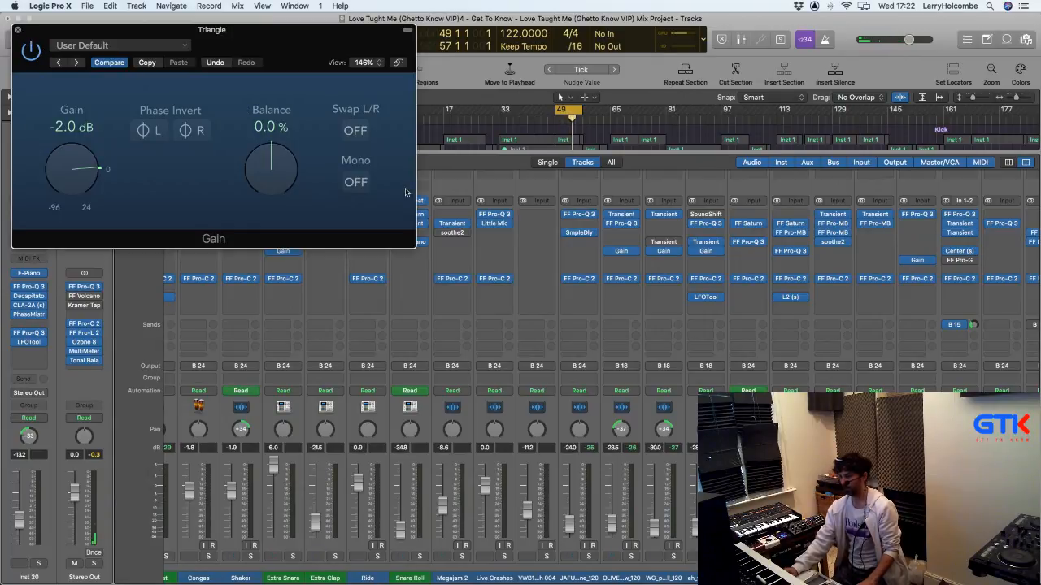
pyautogui.click(17, 31)
# Step: Solo the Little Break channel and inspect the settings of its Center plug-in
pyautogui.hscroll(3, 648, 290)
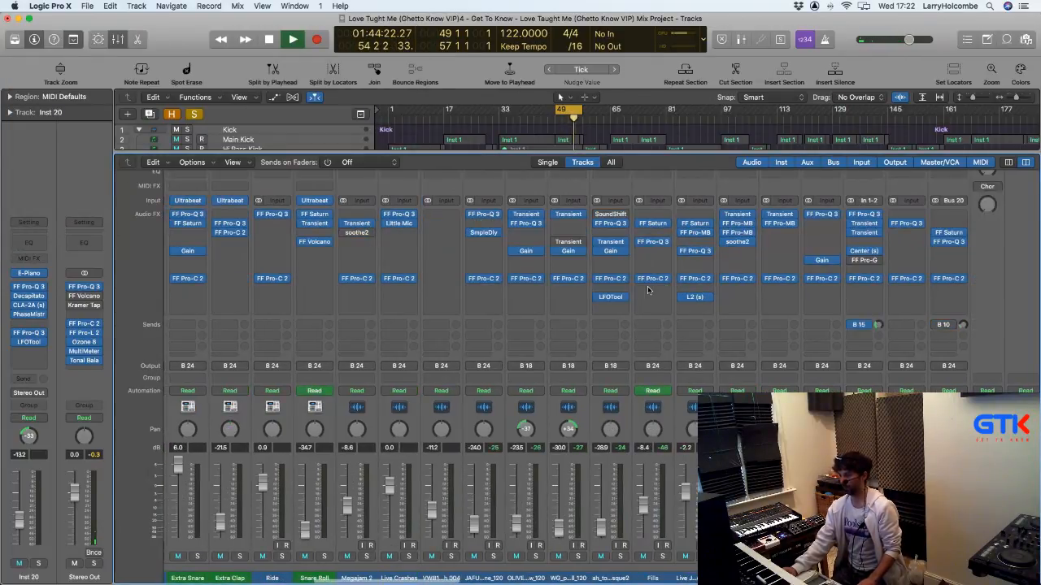
pyautogui.hscroll(2, 648, 291)
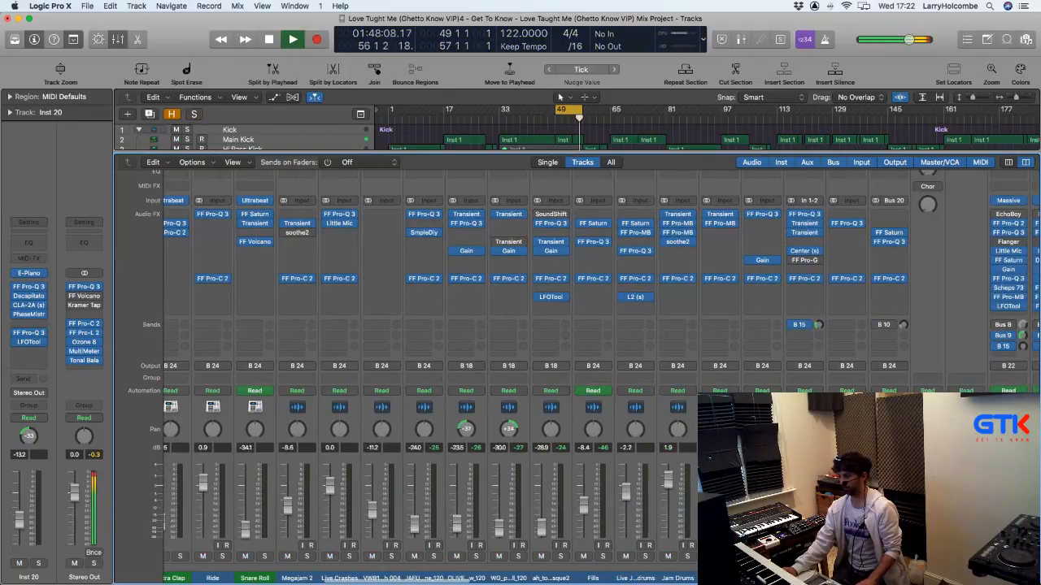
pyautogui.press('s')
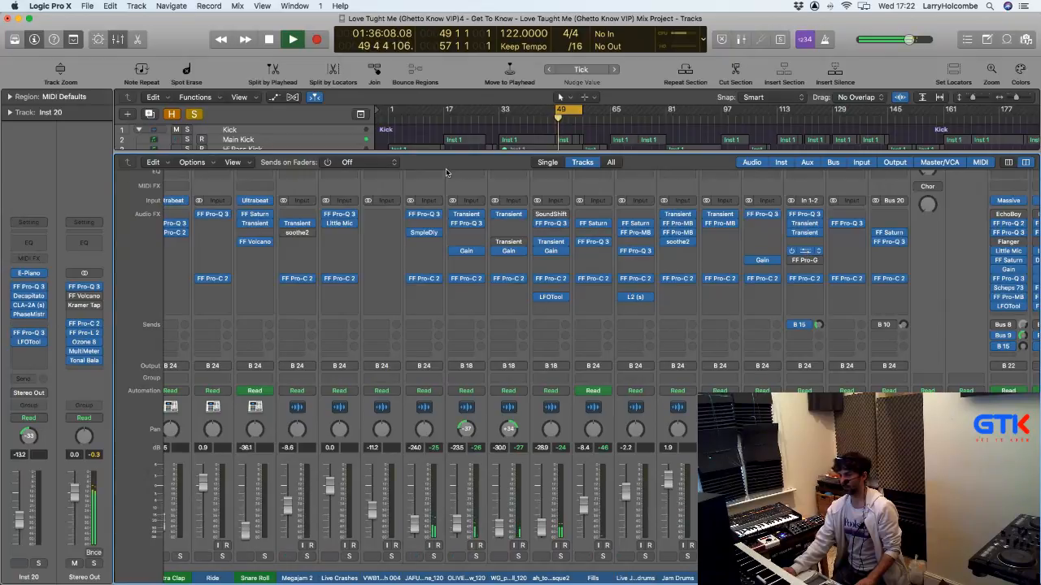
pyautogui.click(805, 250)
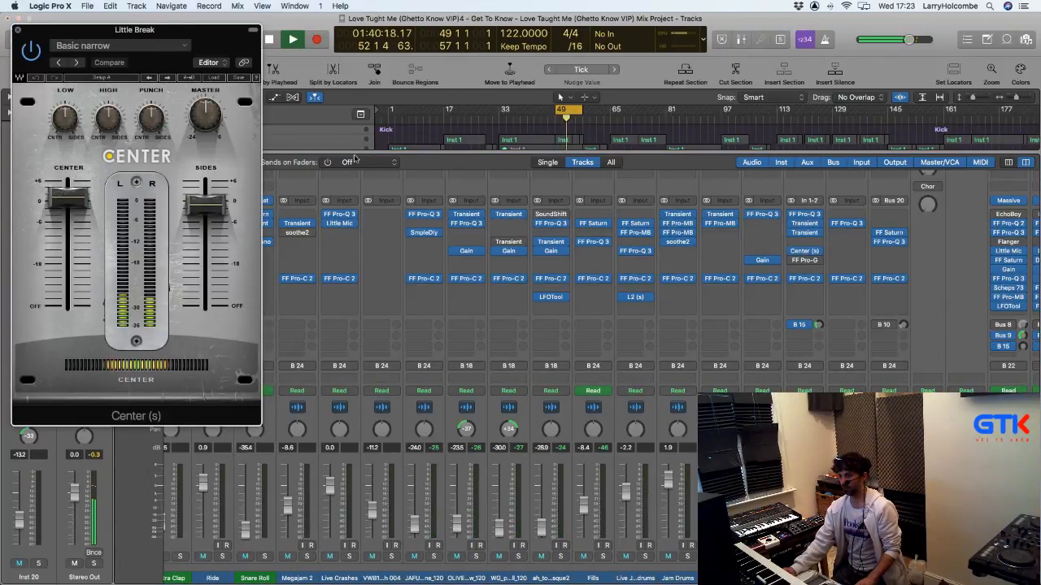
pyautogui.click(17, 30)
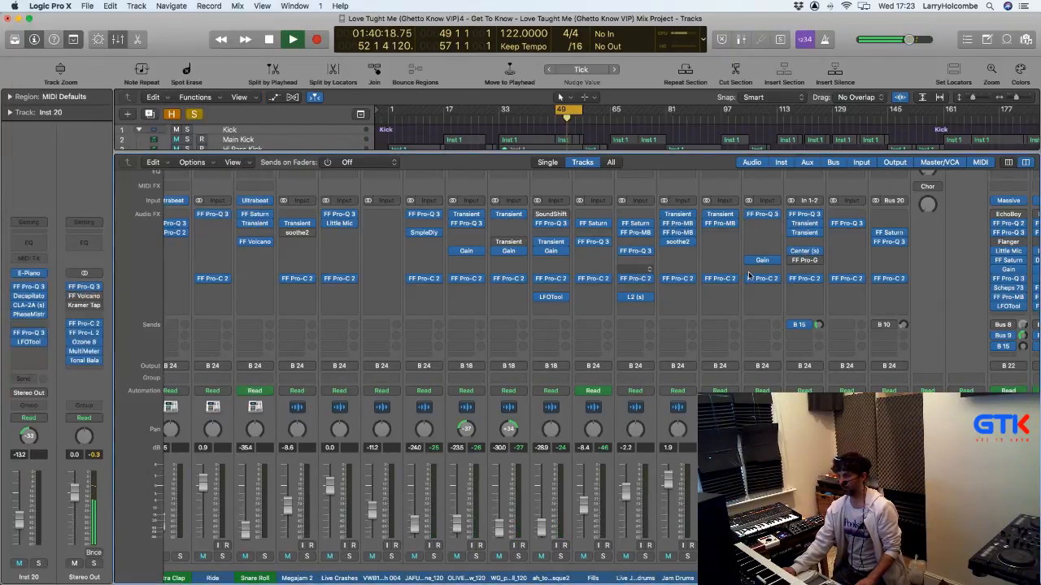
# Step: Add a Gain plug-in at 0 dB with Mono on to the Little Break channel, and unsolo the channel
pyautogui.click(805, 257)
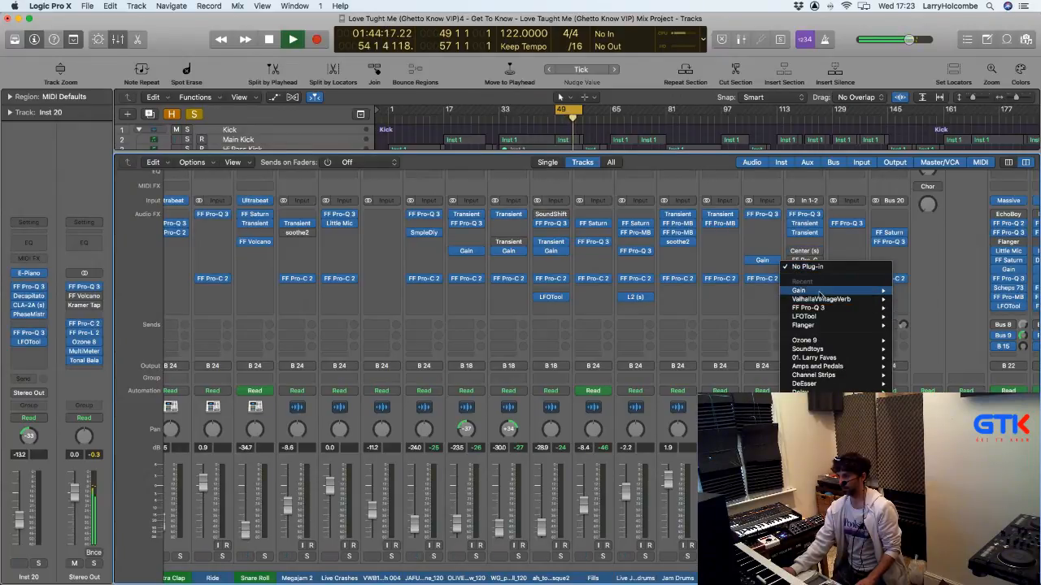
pyautogui.moveTo(821, 291)
pyautogui.click(911, 292)
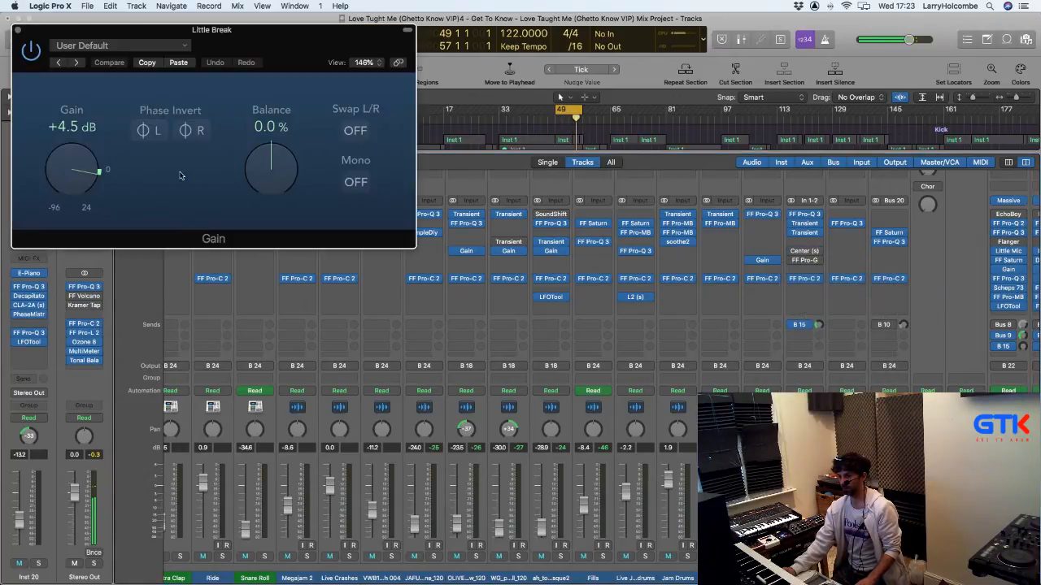
pyautogui.keyDown('alt'); pyautogui.click(96, 179); pyautogui.keyUp('alt')
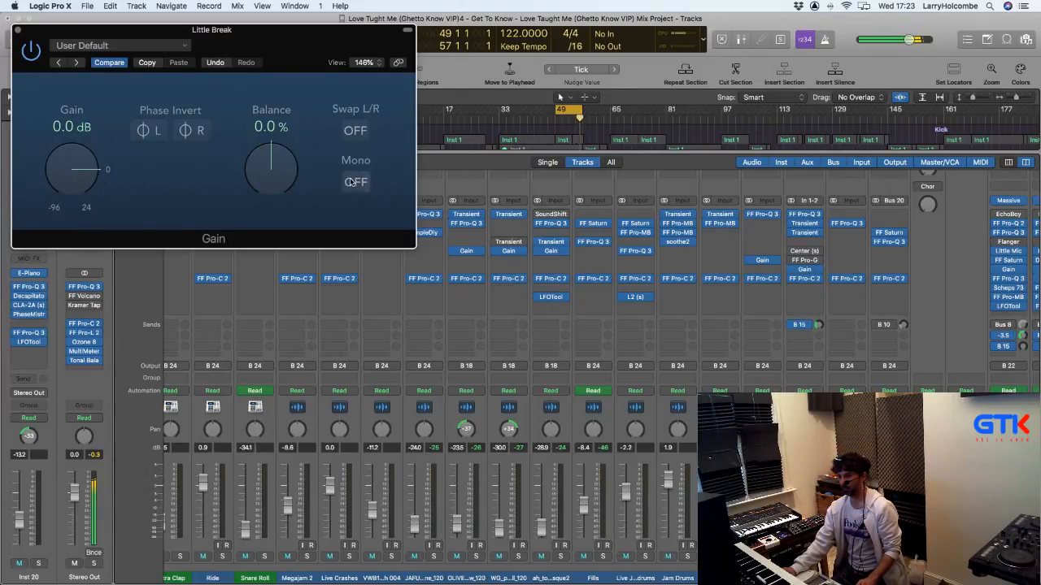
pyautogui.click(355, 182)
pyautogui.click(16, 30)
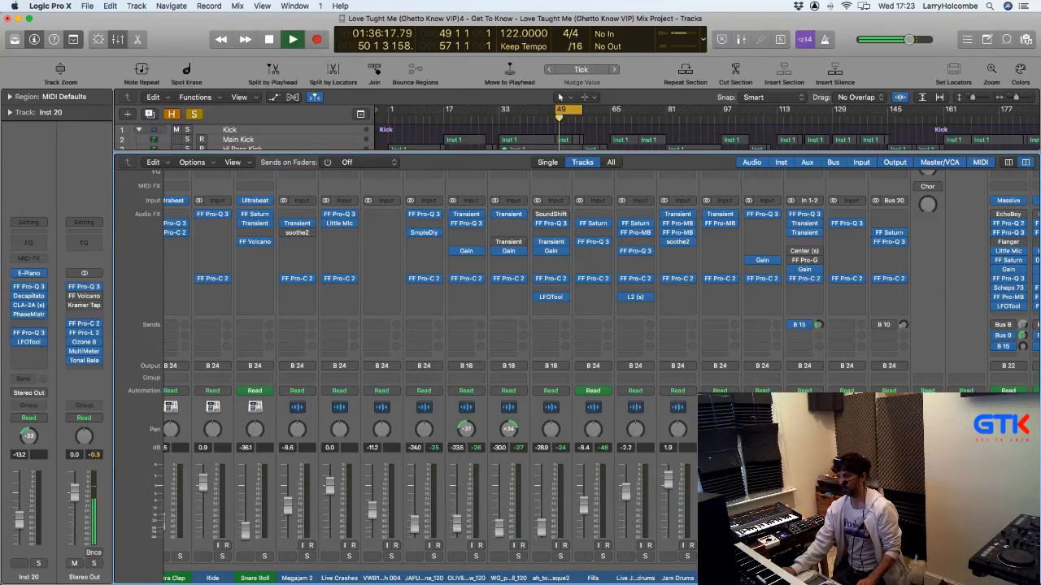
pyautogui.click(814, 556)
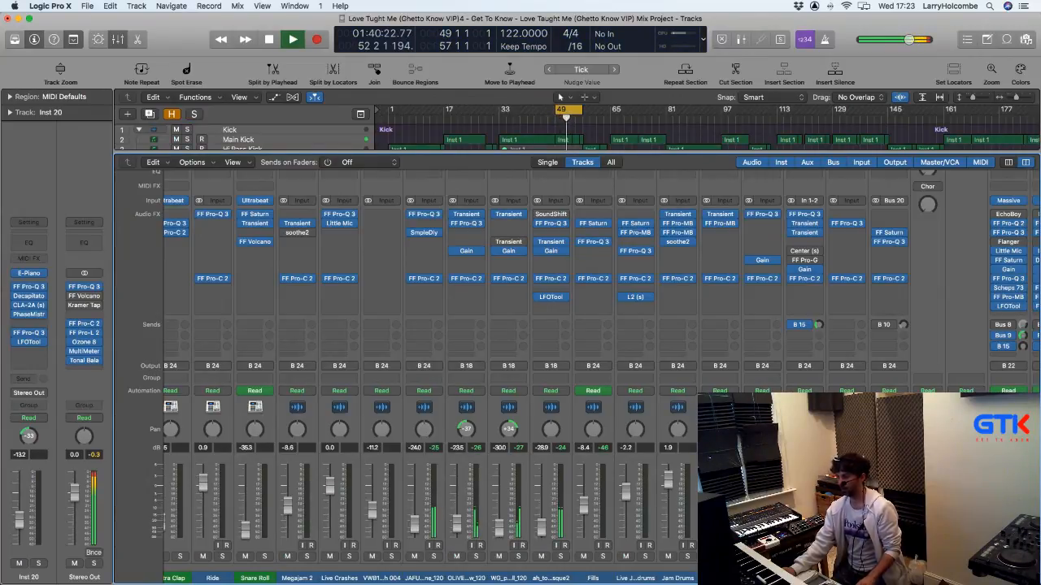
# Step: Stop playback, insert Ozone 9 Imager on the first Larrys Thinking About It Bass channel, and add a crossover to split it into two bands
pyautogui.hscroll(5, 431, 326)
pyautogui.hscroll(2, 826, 338)
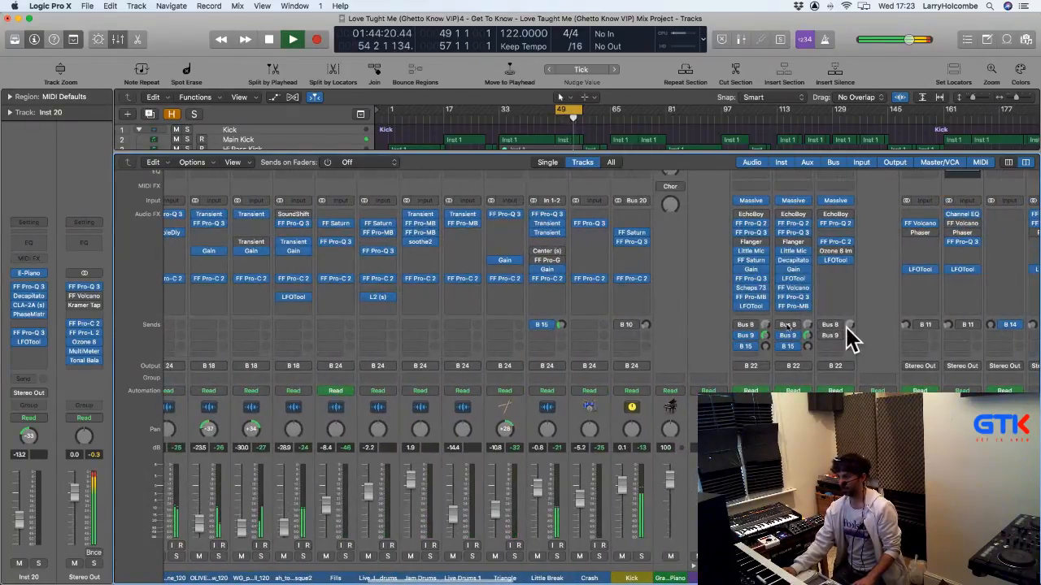
pyautogui.press('space')
pyautogui.click(750, 315)
pyautogui.moveTo(779, 388)
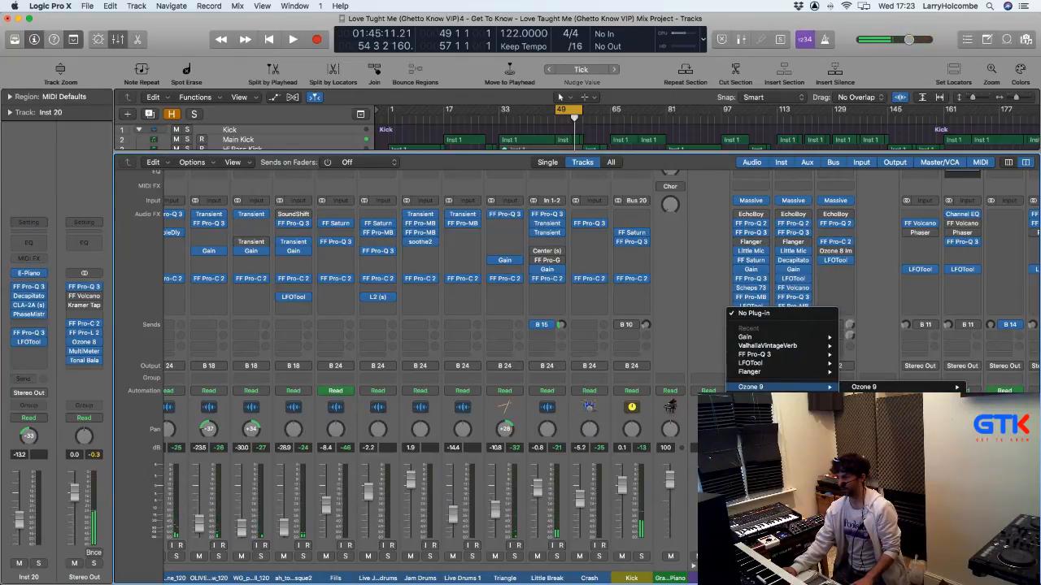
pyautogui.click(886, 431)
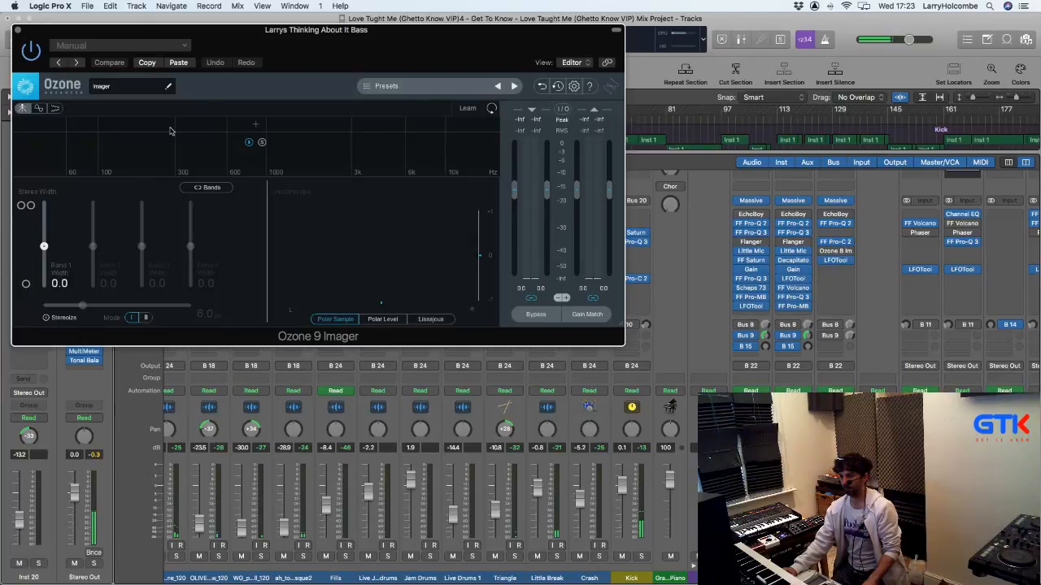
pyautogui.click(184, 129)
pyautogui.moveTo(184, 130); pyautogui.dragTo(204, 129)
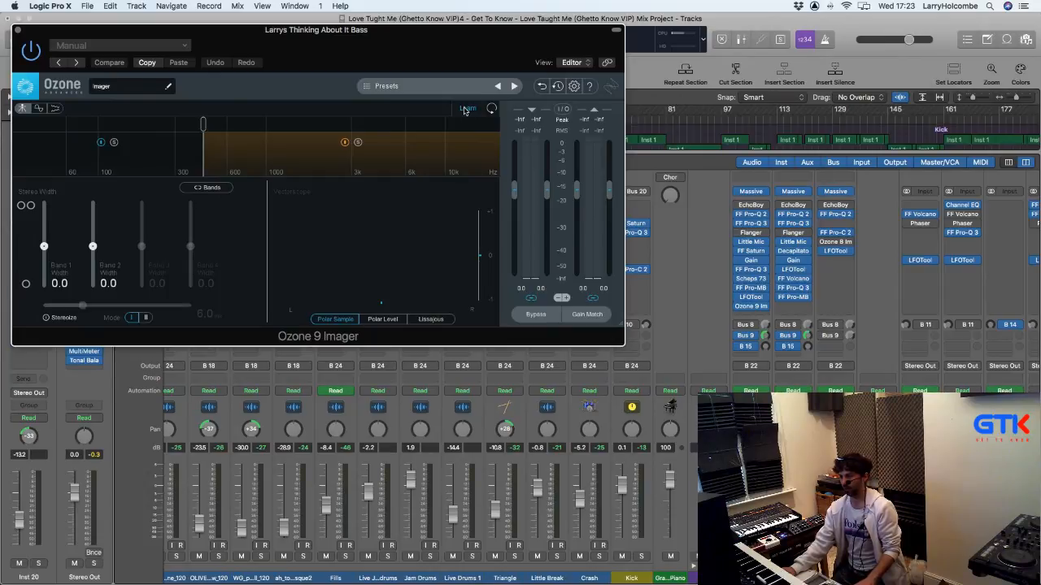
# Step: Learn the Imager's crossover during playback, add a third band with the lower crossover at 188 Hz, and stop playback
pyautogui.press('space')
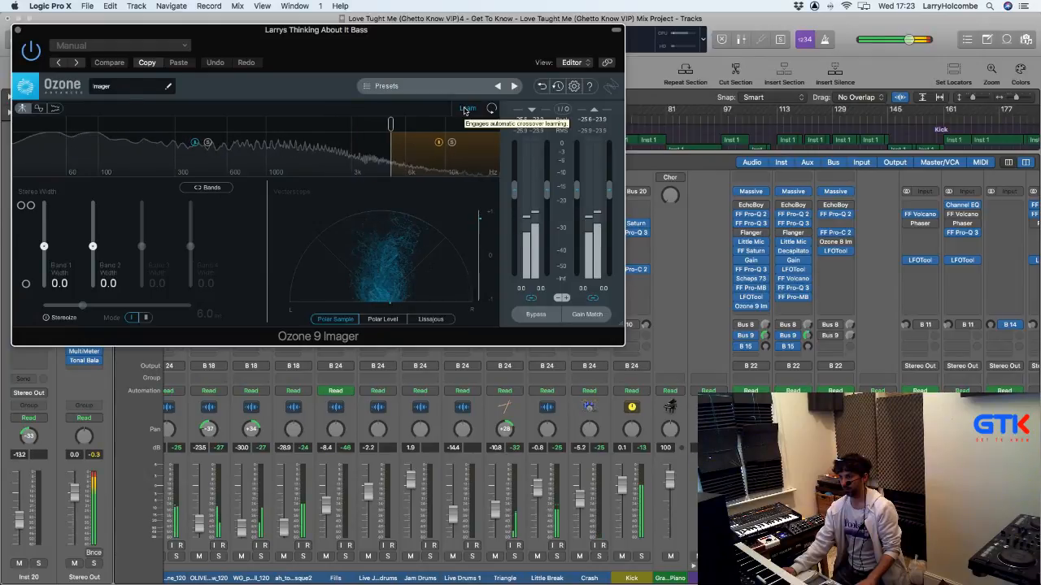
pyautogui.click(466, 109)
pyautogui.click(178, 130)
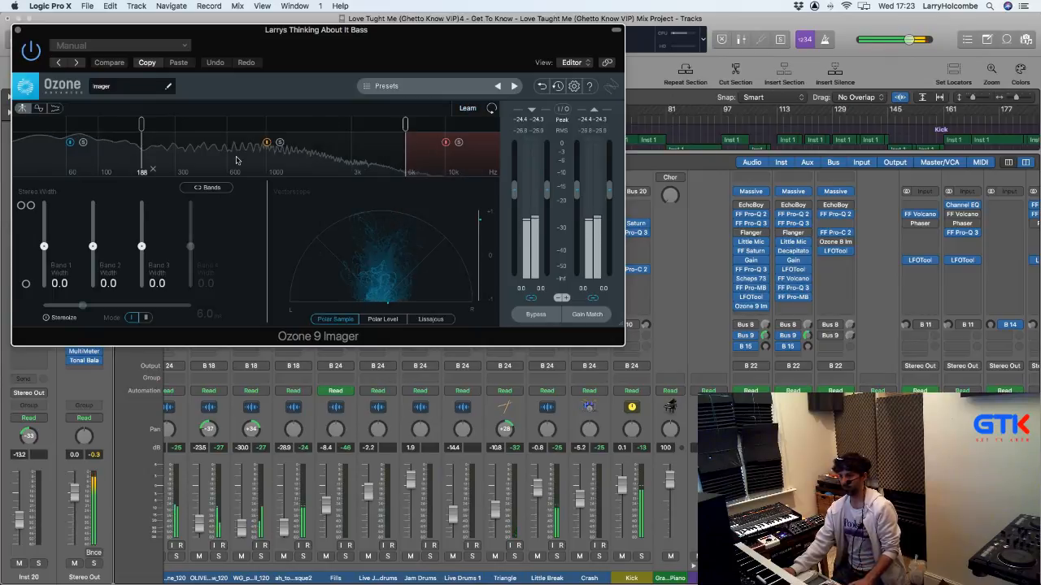
pyautogui.press('space')
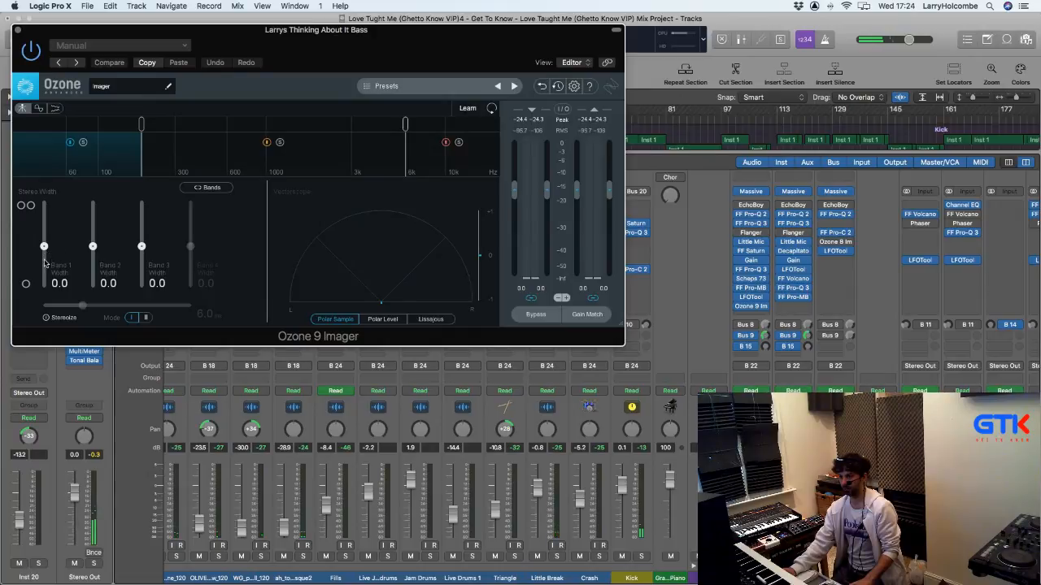
# Step: Set the Imager's stereo widths to -100 for Band 1, -16.5 for Band 2 and 24.1 for Band 3, checking them during playback
pyautogui.moveTo(44, 246); pyautogui.dragTo(47, 303)
pyautogui.press('space')
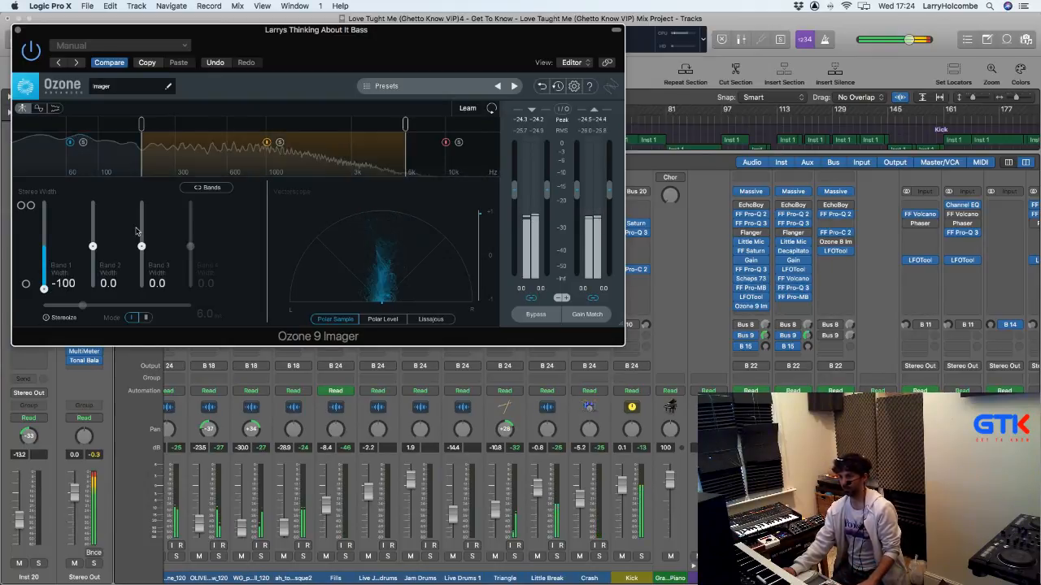
pyautogui.moveTo(92, 247); pyautogui.dragTo(92, 253)
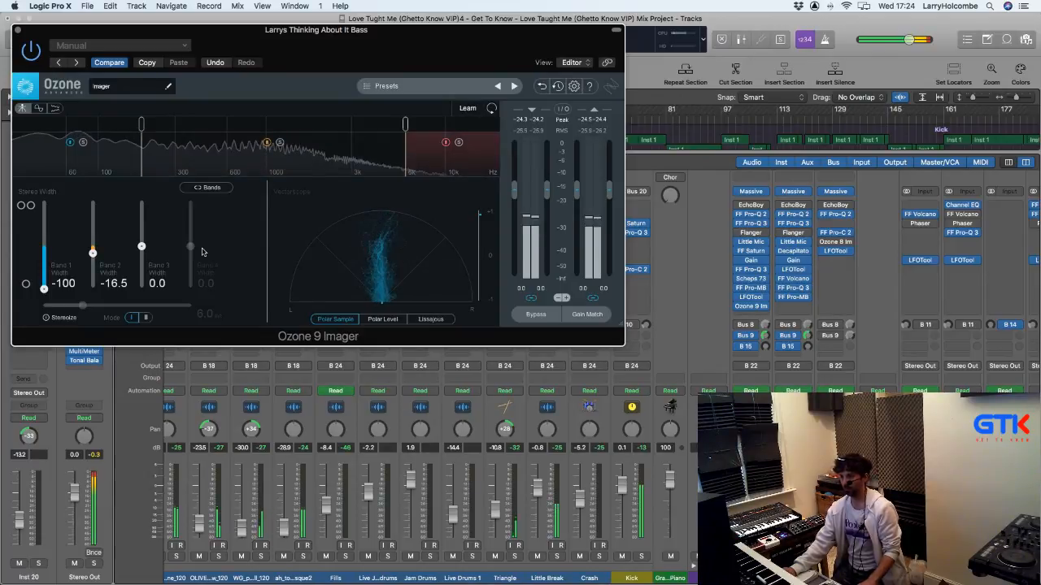
pyautogui.moveTo(142, 241); pyautogui.dragTo(141, 237)
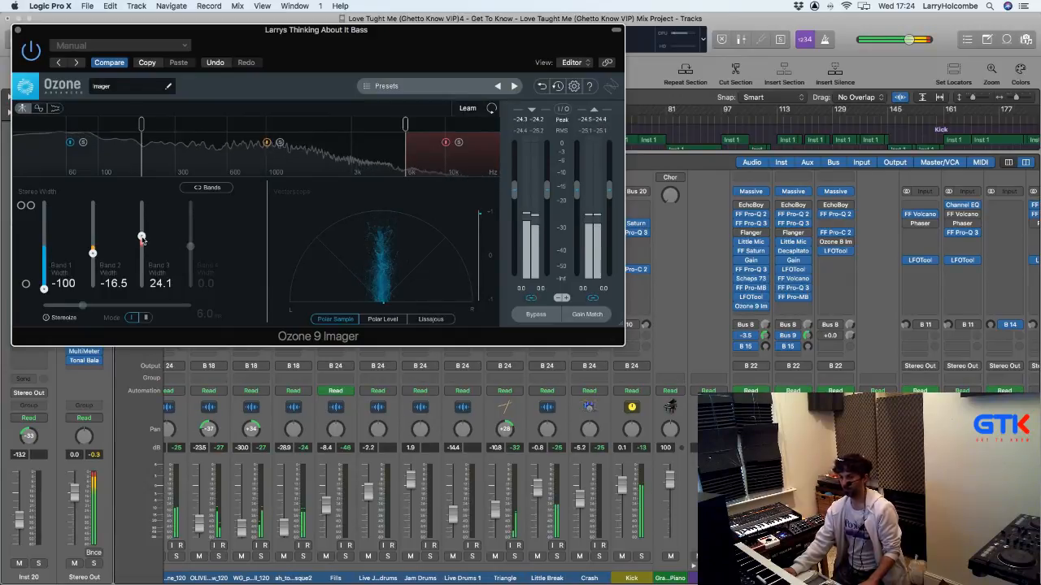
# Step: Set the Imager's Band 3 width to 21.5 and Band 2 width to -21.5, comparing against the bypassed bass during playback
pyautogui.moveTo(141, 237); pyautogui.dragTo(142, 245)
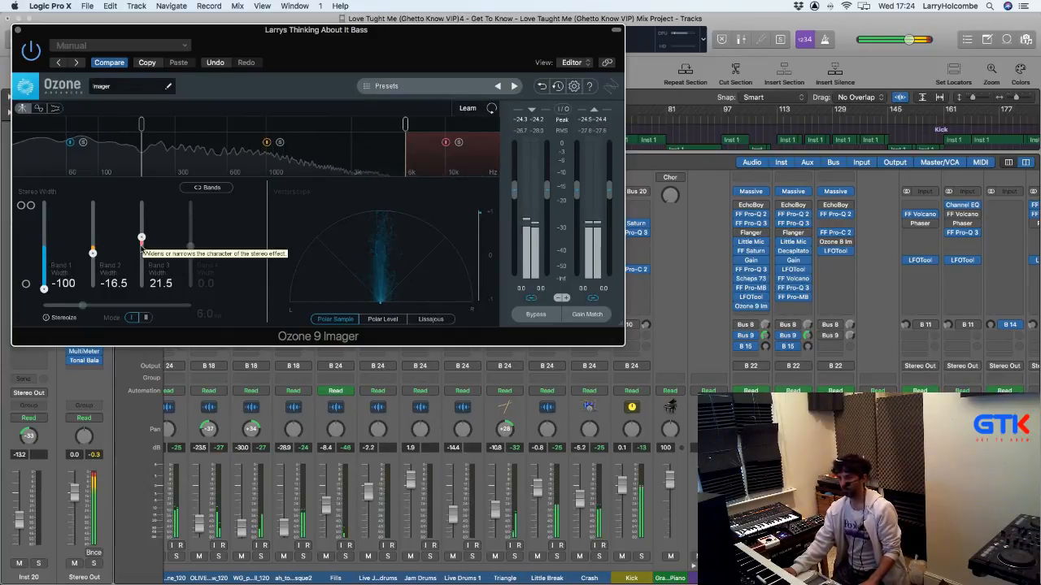
pyautogui.click(533, 314)
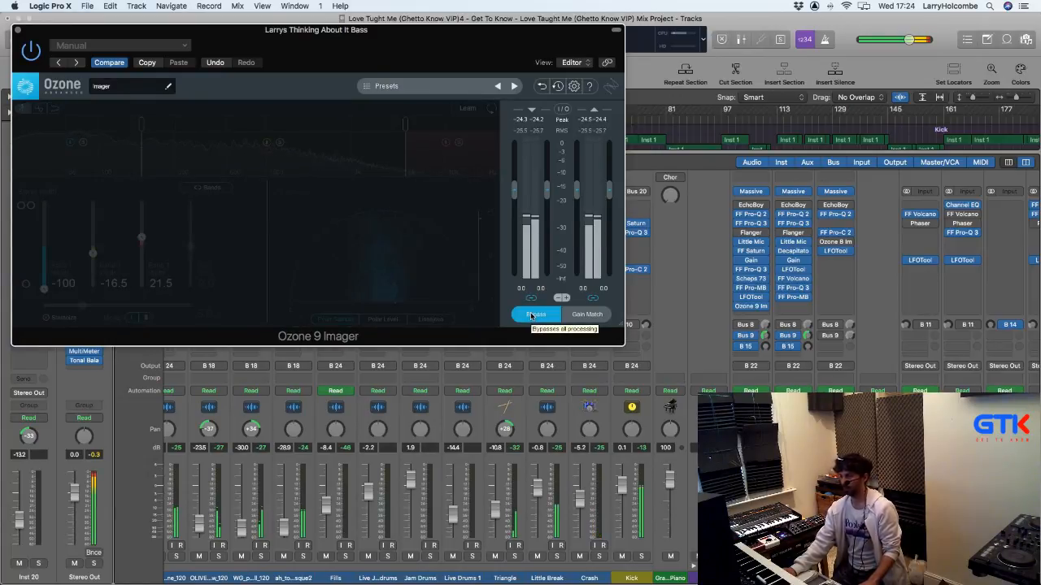
pyautogui.click(533, 315)
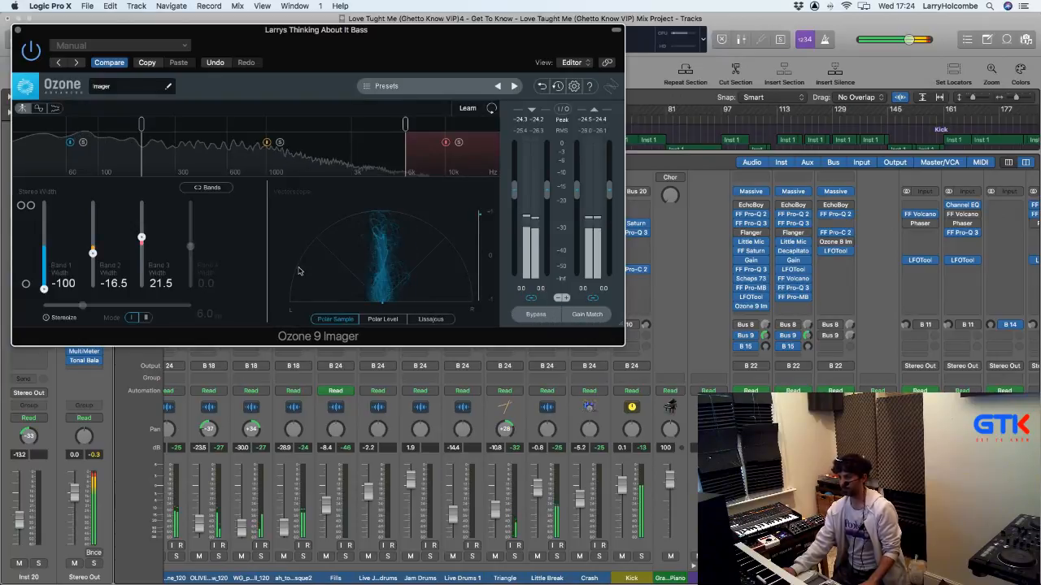
pyautogui.moveTo(92, 253); pyautogui.dragTo(95, 260)
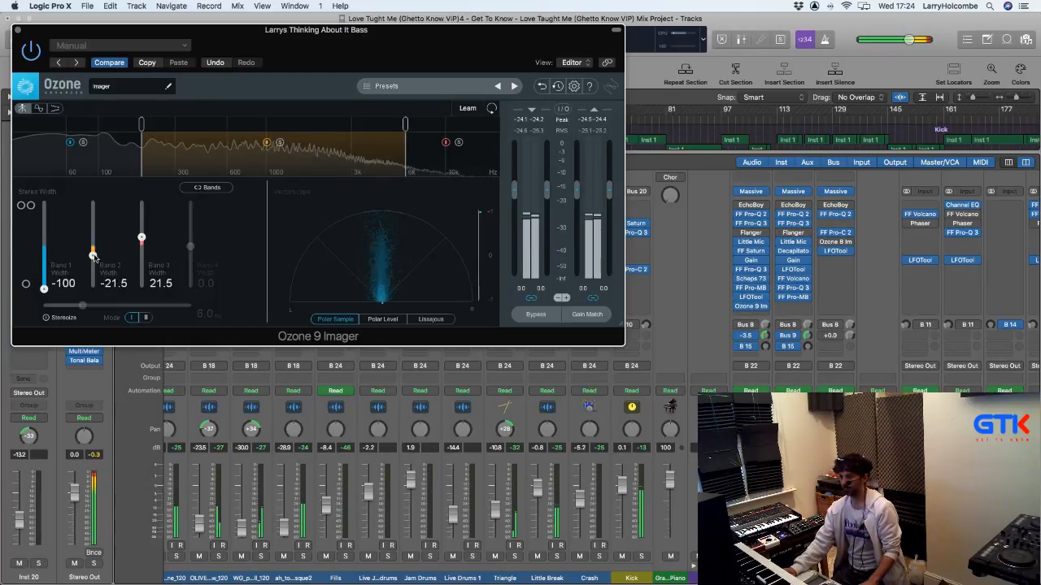
pyautogui.click(530, 314)
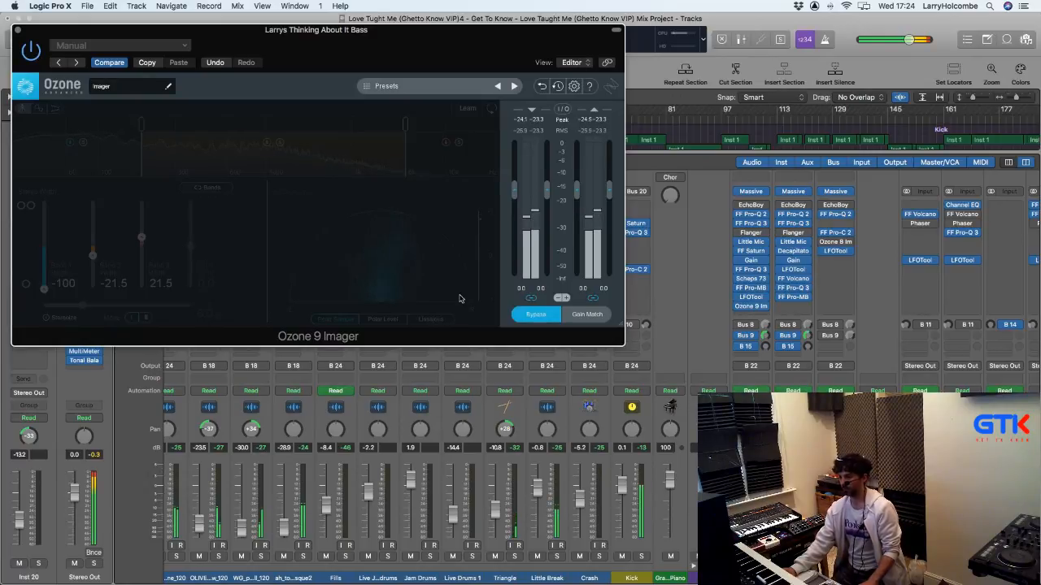
pyautogui.click(161, 265)
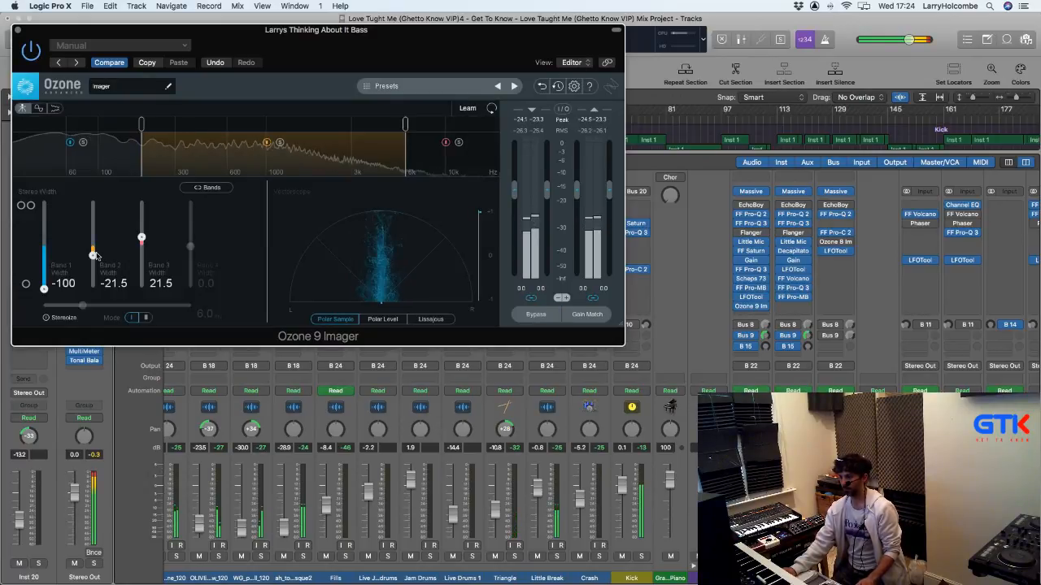
# Step: Reset the Band 2 and Band 3 widths to 0, compare with bypass, and lower the first crossover to between 60 and 100 Hz
pyautogui.doubleClick(94, 255)
pyautogui.doubleClick(140, 239)
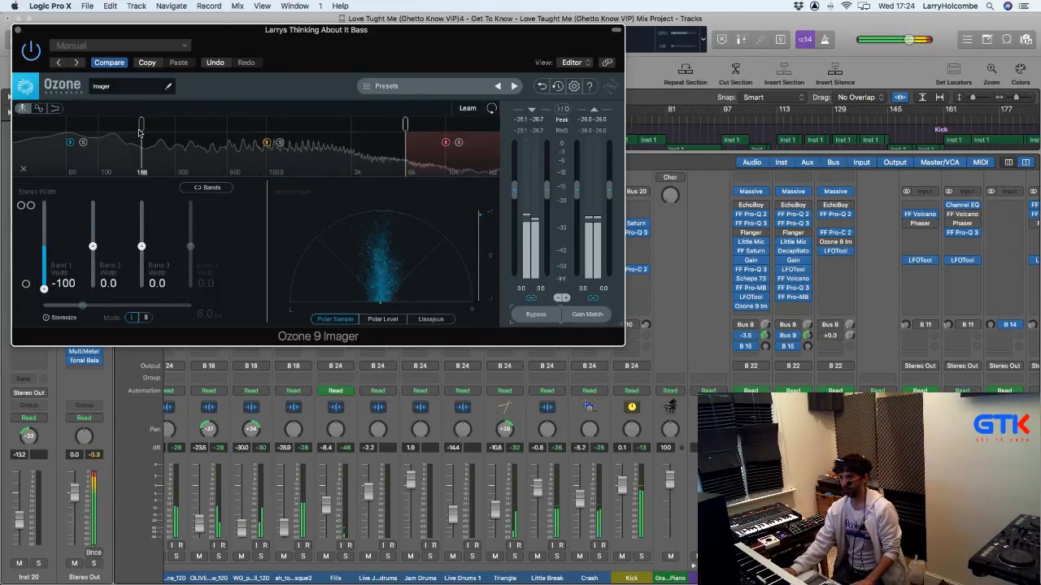
pyautogui.click(540, 316)
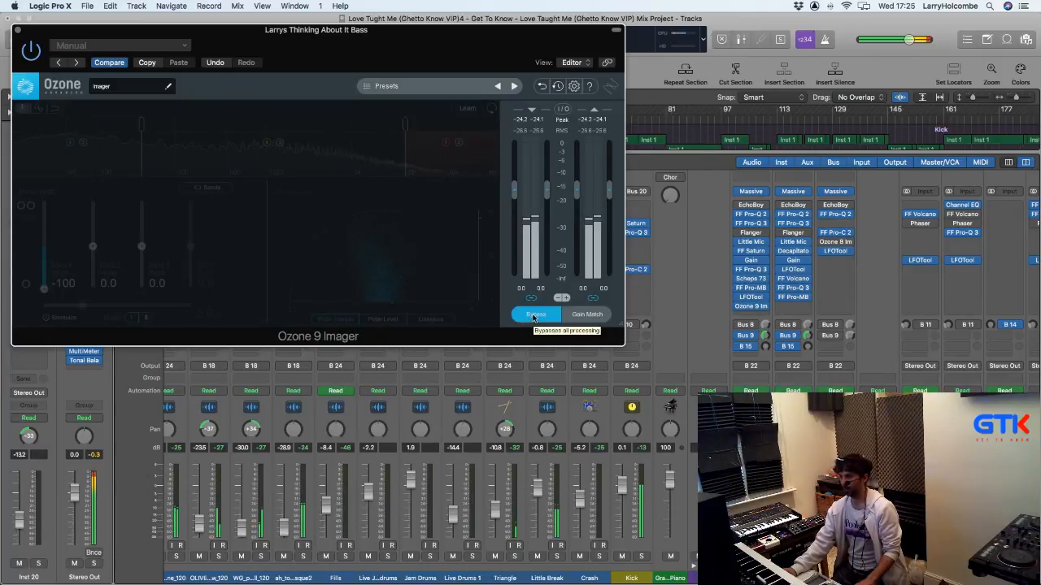
pyautogui.click(534, 316)
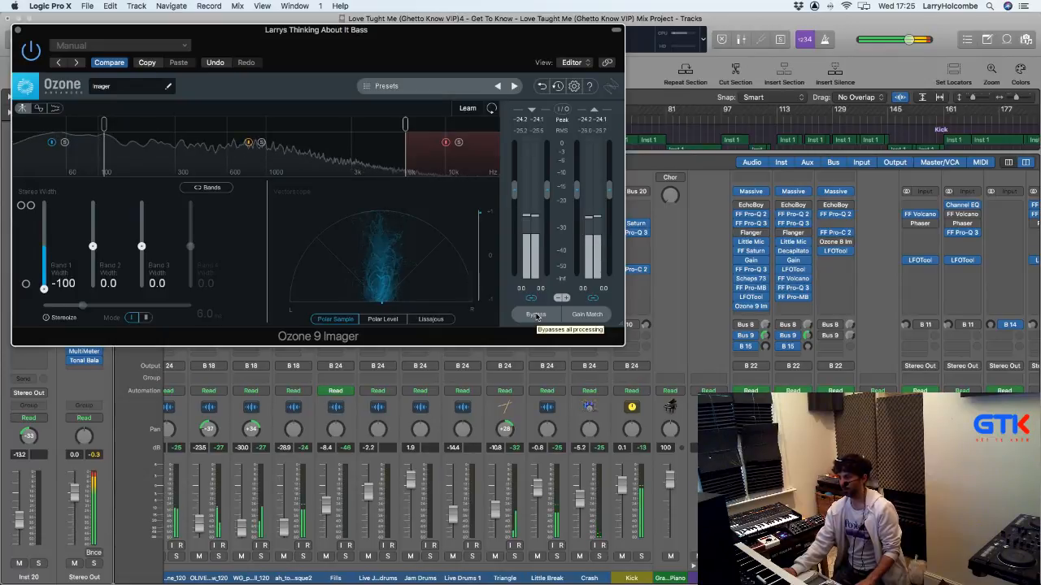
pyautogui.click(535, 315)
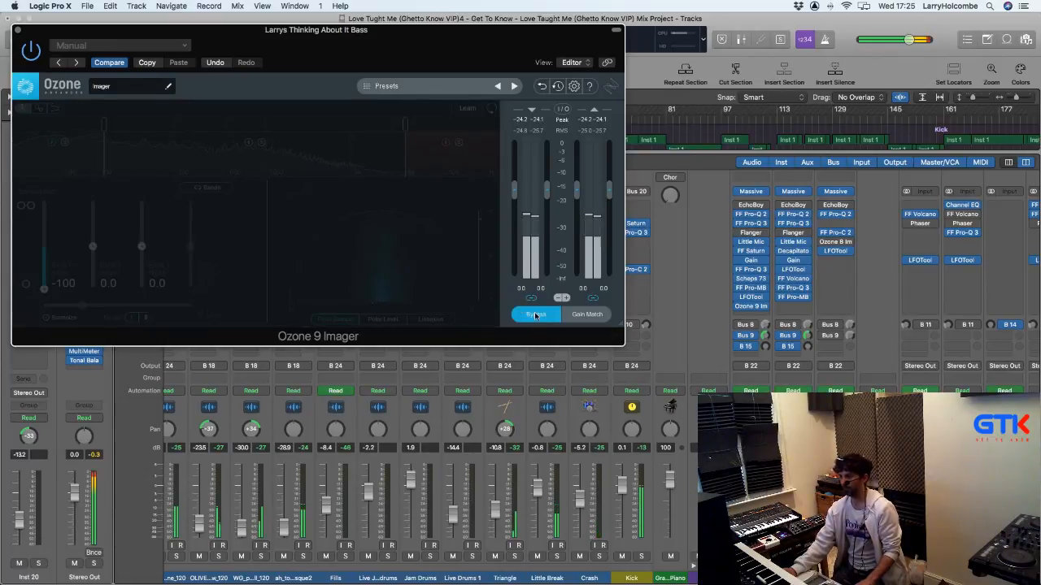
pyautogui.click(535, 316)
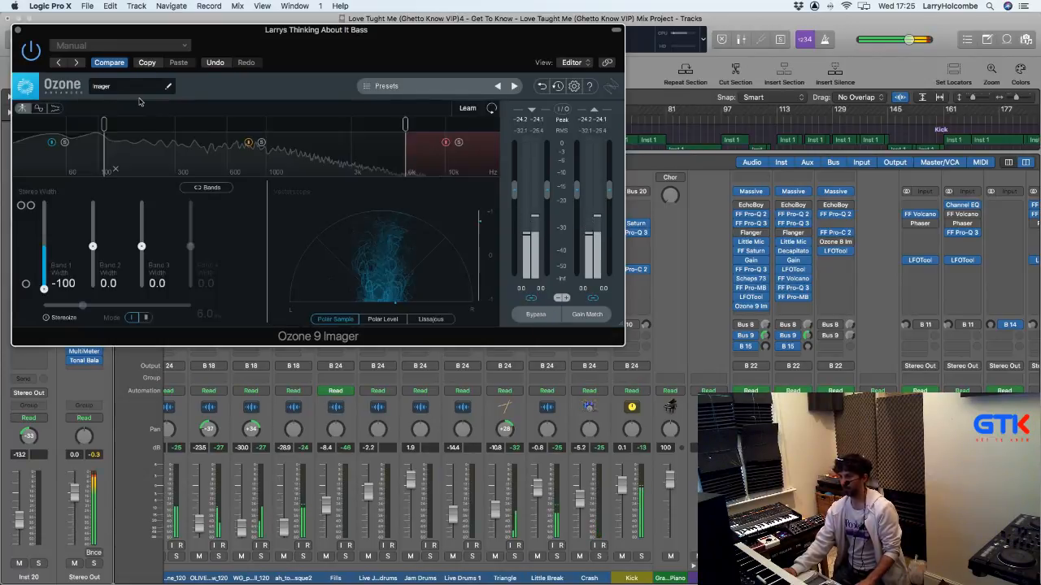
pyautogui.moveTo(95, 124); pyautogui.dragTo(82, 123)
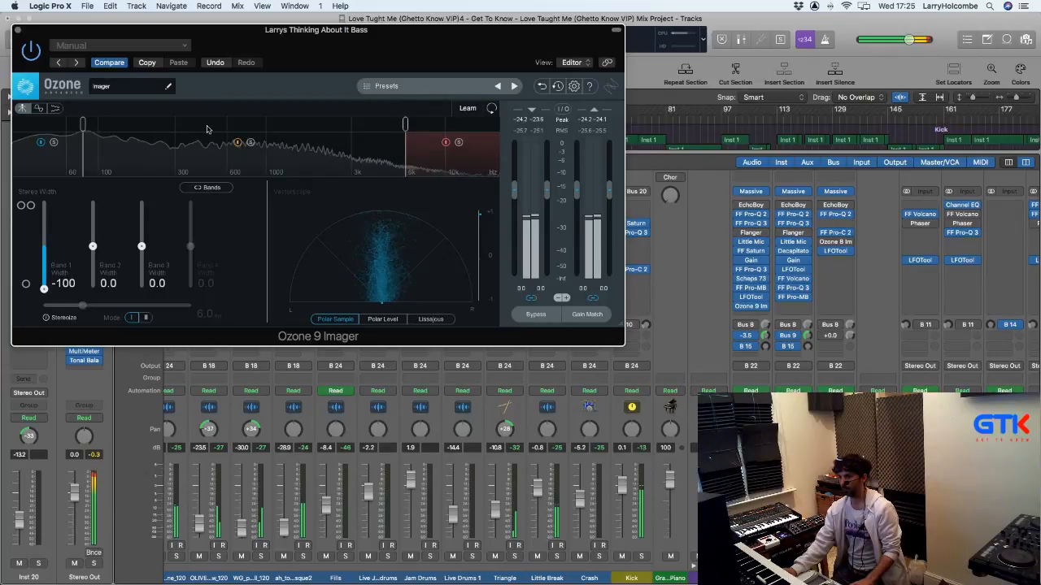
# Step: Remove the Ozone 9 Imager from the first Larrys Thinking About It Bass channel and close its plug-in window
pyautogui.click(766, 307)
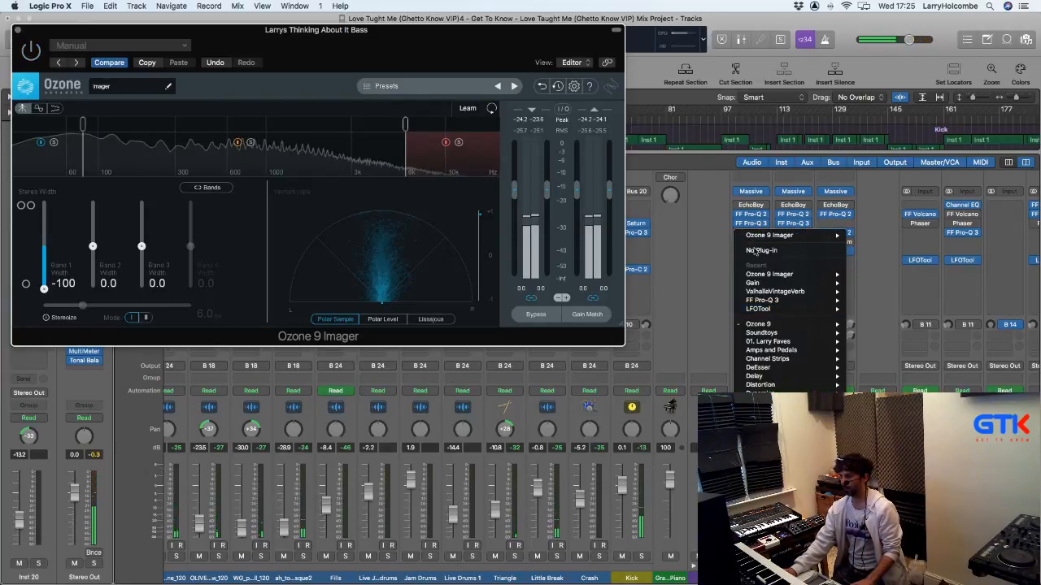
pyautogui.click(754, 249)
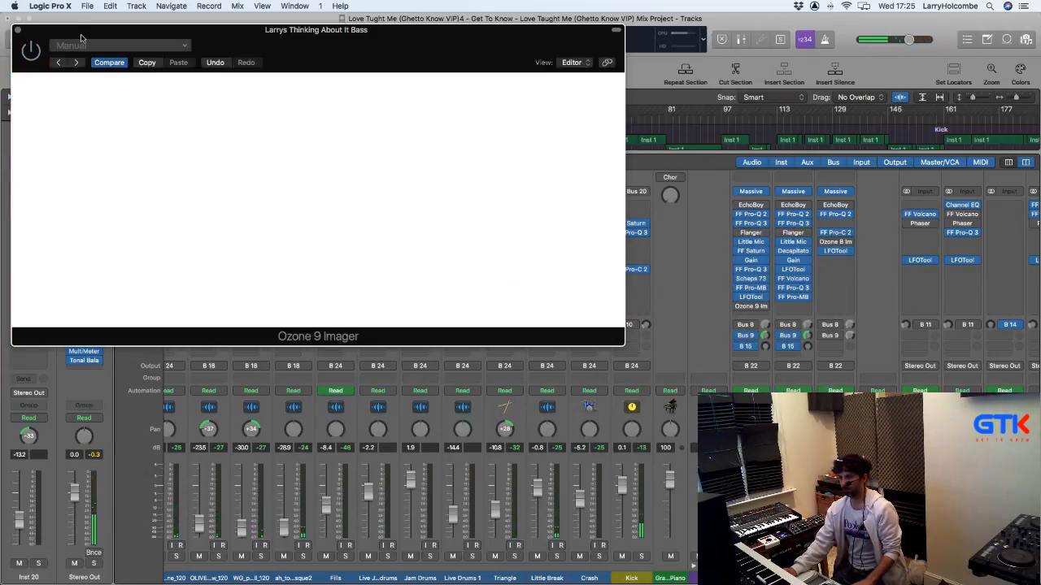
pyautogui.click(17, 30)
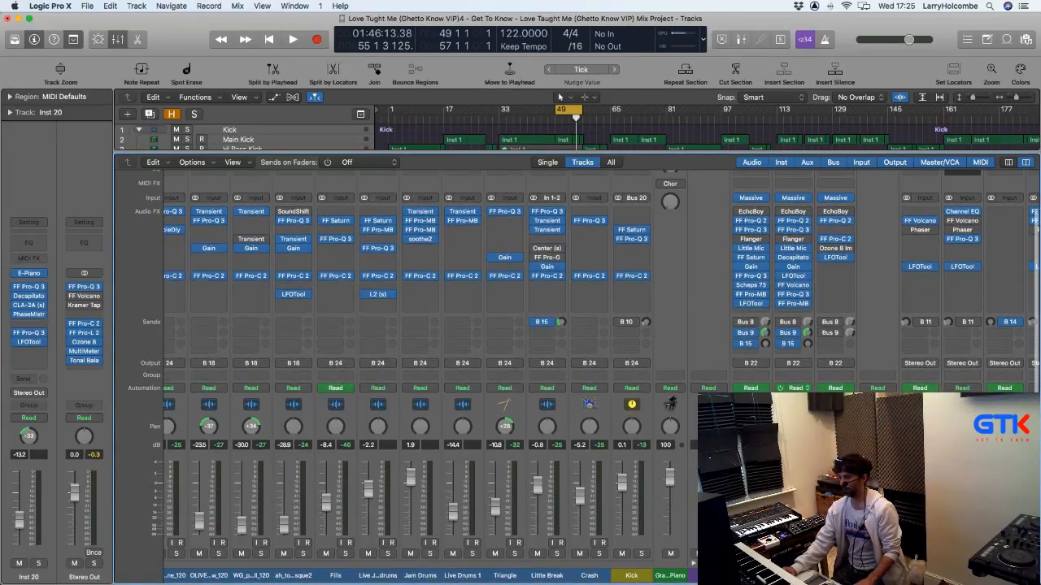
# Step: Hide the mixer, turn off the cycle range, and start playback around bar 55 with the Instruments tracks in view
pyautogui.hscroll(2, 787, 391)
pyautogui.hscroll(5, 788, 390)
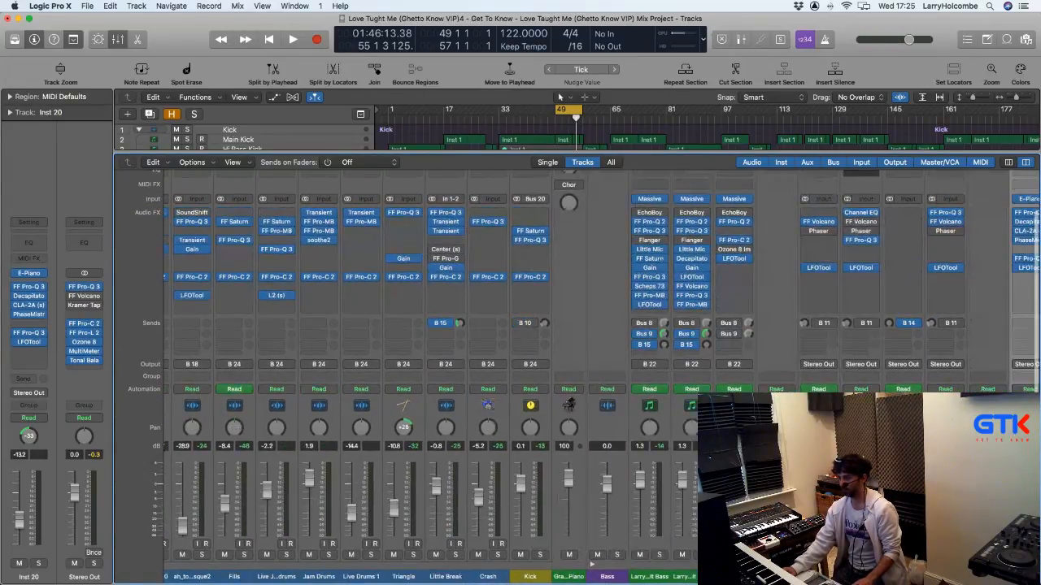
pyautogui.hscroll(12, 787, 390)
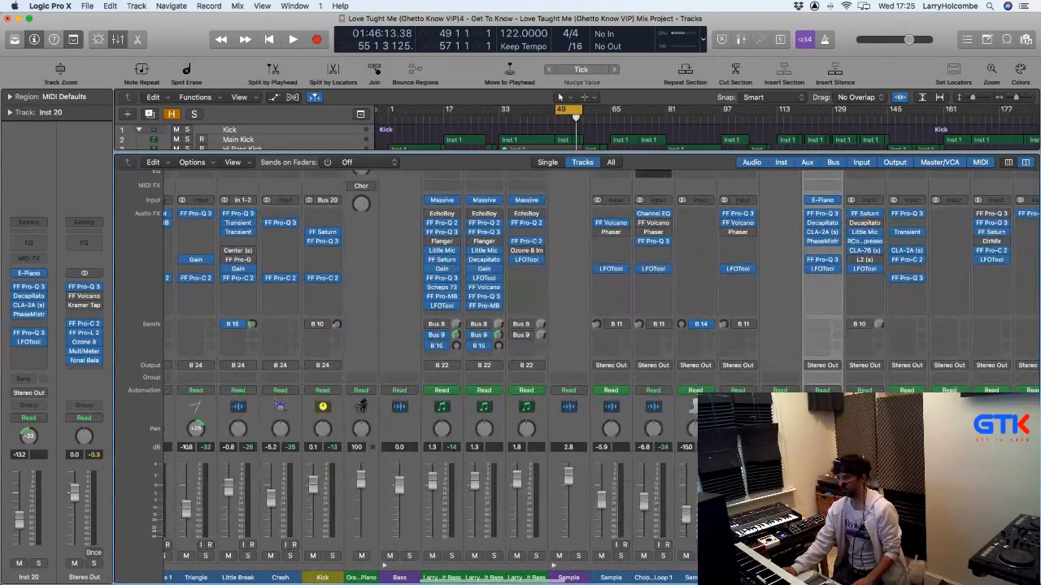
pyautogui.press('x')
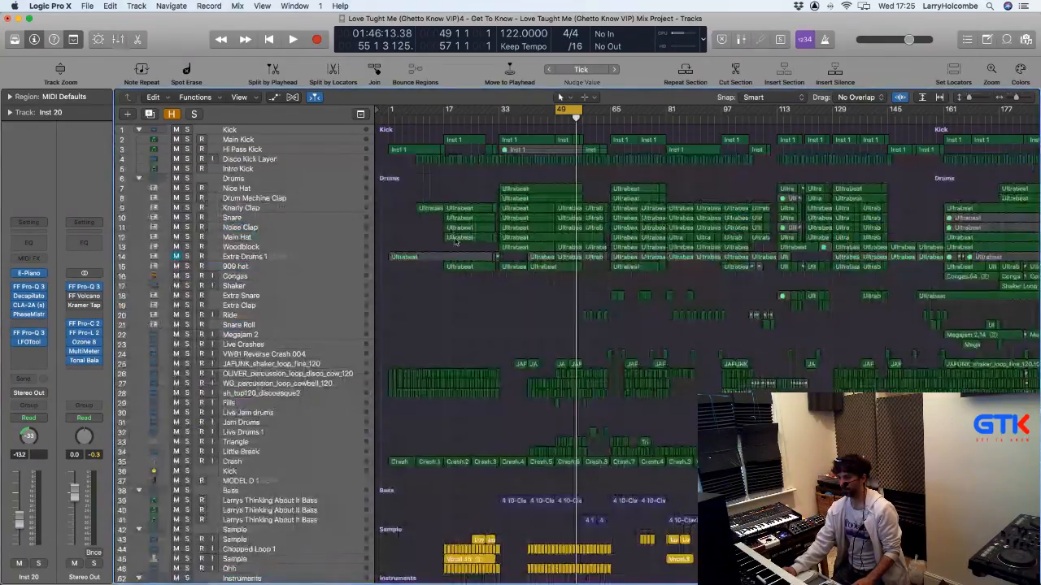
pyautogui.scroll(-5, 454, 238)
pyautogui.scroll(-5, 454, 238)
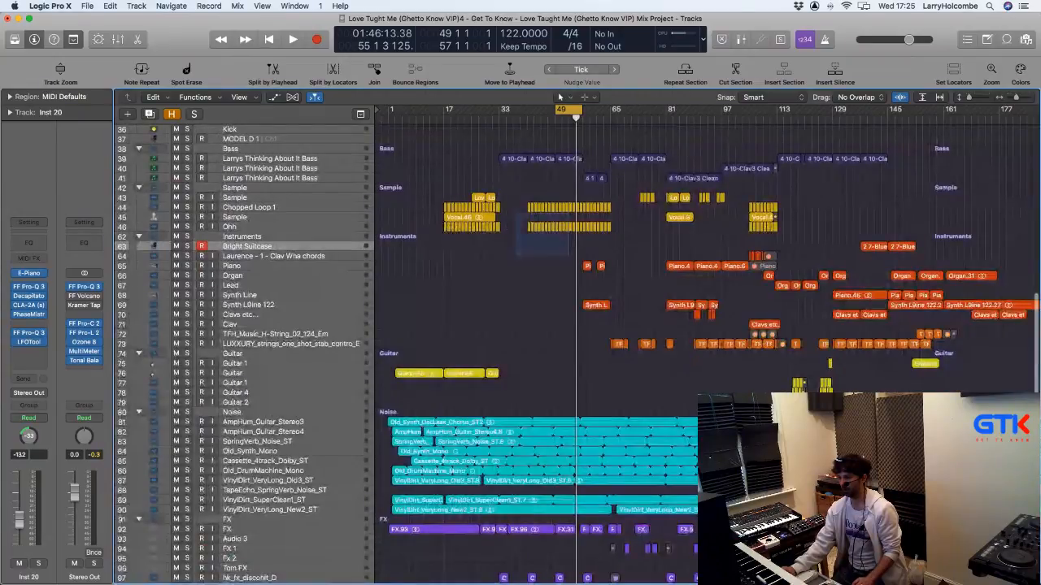
pyautogui.moveTo(517, 215); pyautogui.dragTo(753, 365)
pyautogui.click(540, 109)
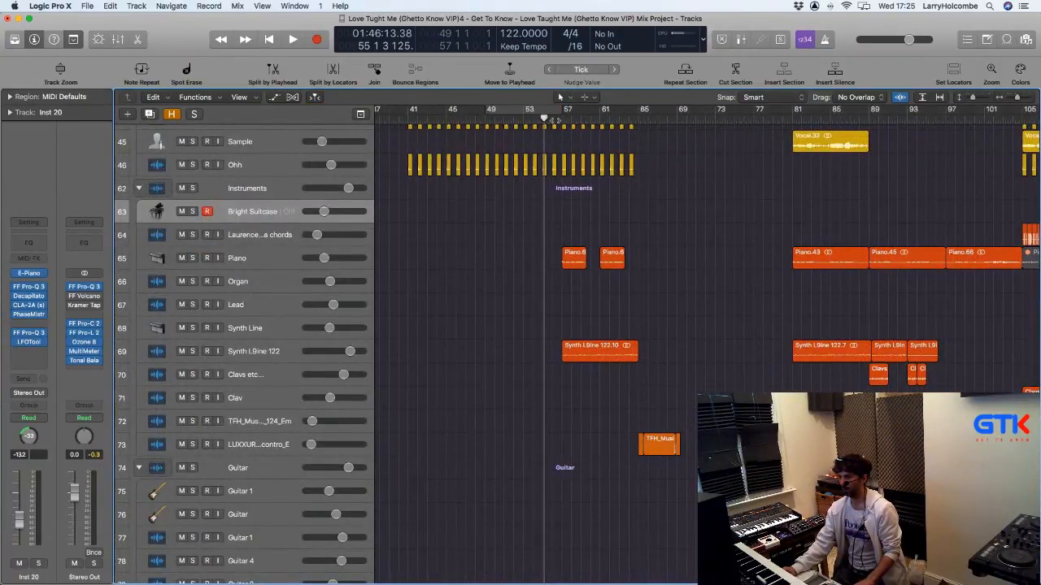
pyautogui.click(550, 118)
pyautogui.press('space')
# Step: Set the cycle range from bar 137 to bar 153 over the Bright Suitcase regions while playing
pyautogui.hscroll(2, 516, 231)
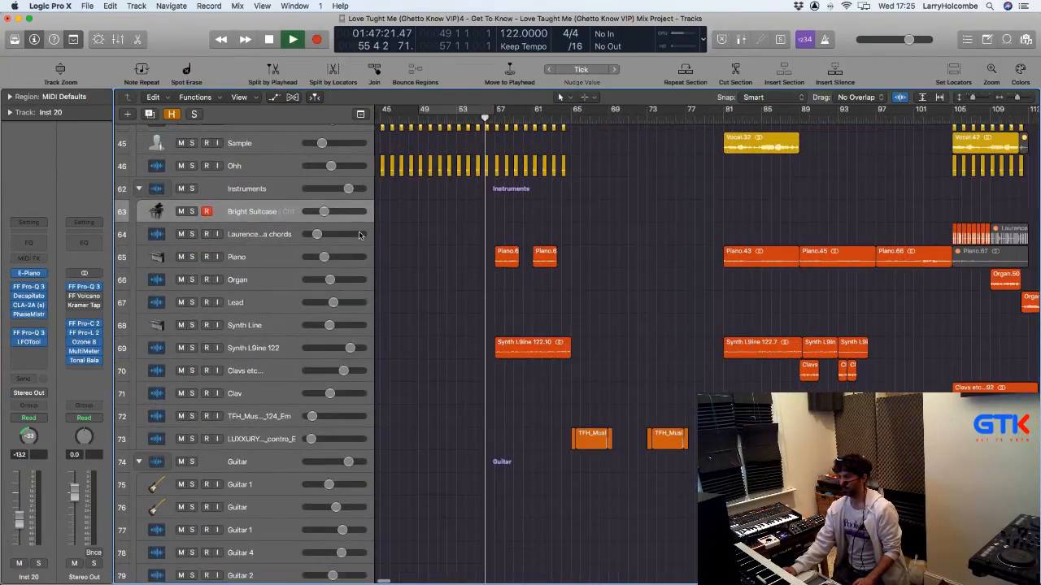
pyautogui.scroll(-3, 515, 231)
pyautogui.hscroll(3, 515, 230)
pyautogui.hscroll(2, 515, 231)
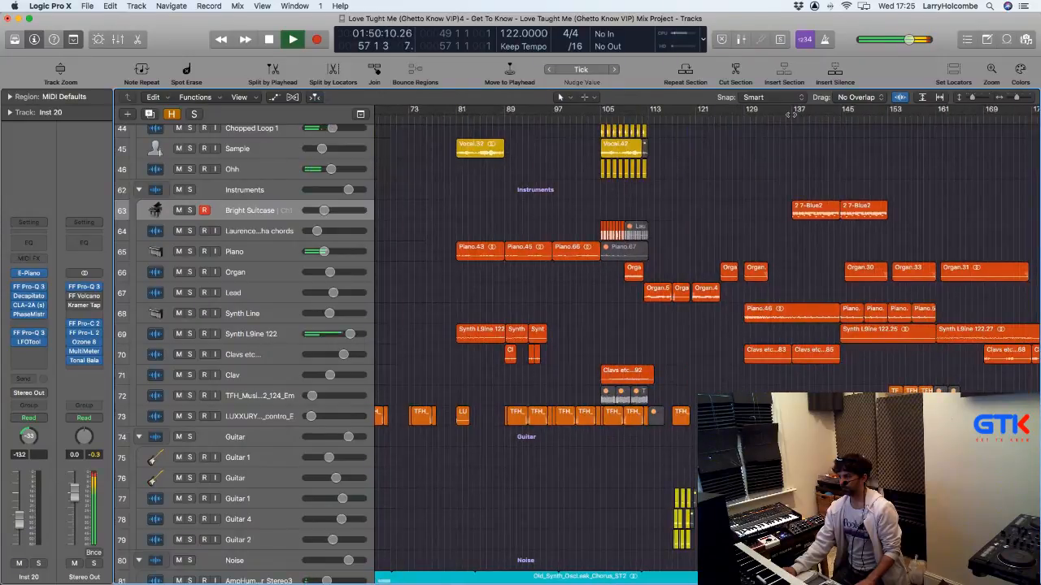
pyautogui.moveTo(792, 109); pyautogui.dragTo(891, 133)
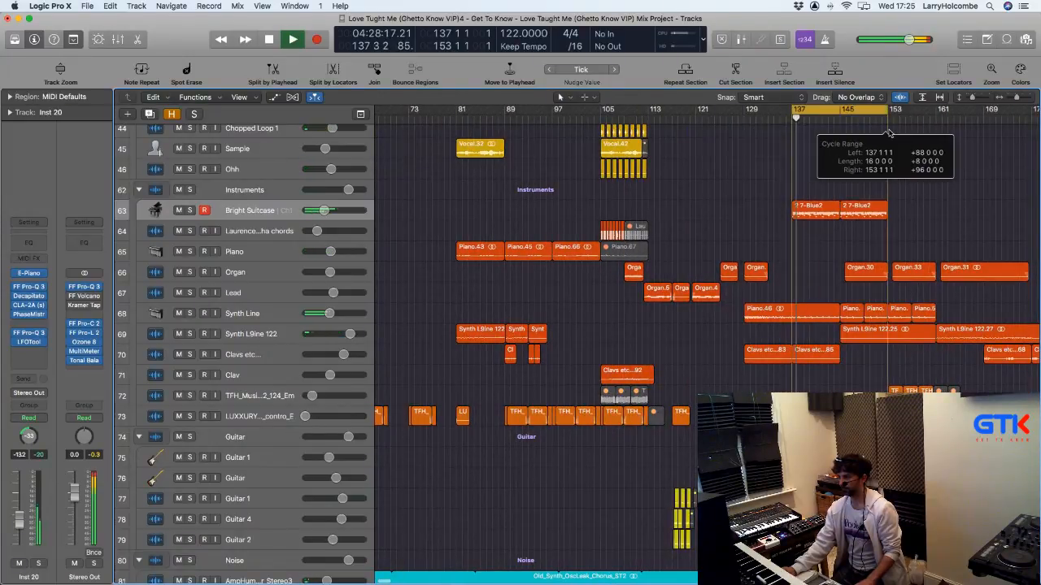
# Step: Select the Synth Line track, stop playback, and insert the stereo Center imaging plug-in after its FF Pro-Q 3
pyautogui.click(261, 211)
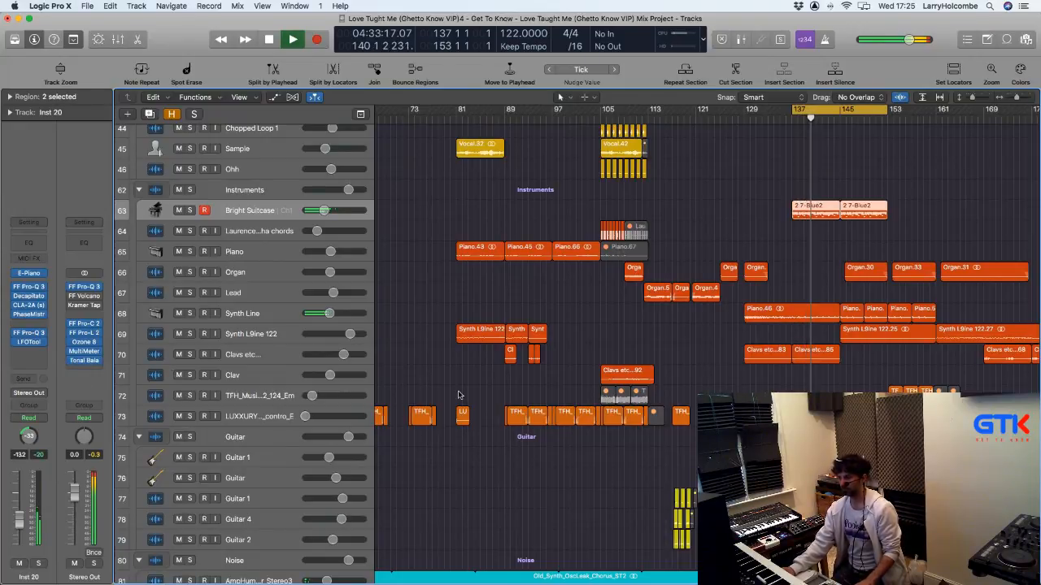
pyautogui.click(263, 316)
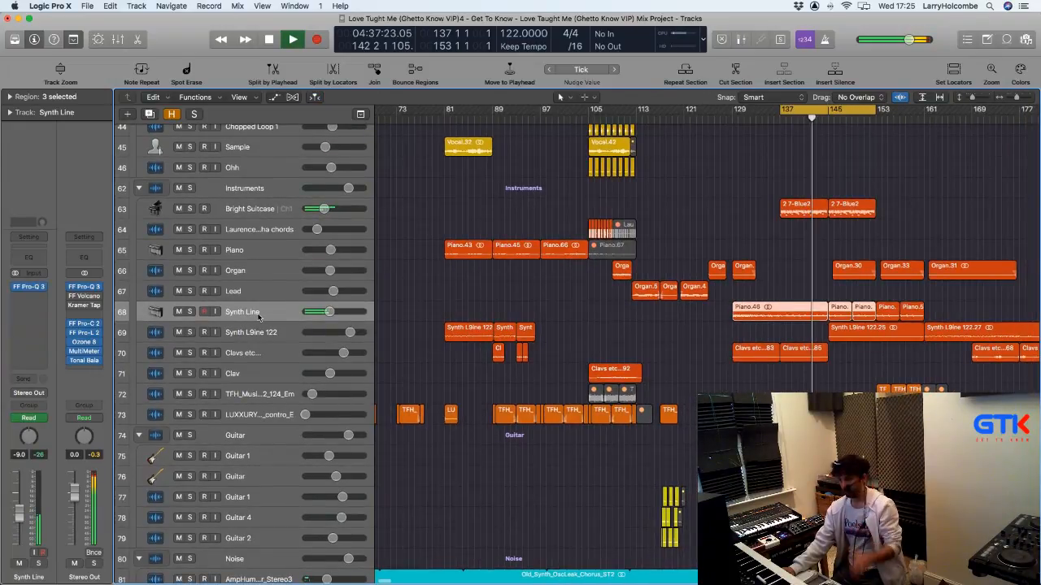
pyautogui.press('space')
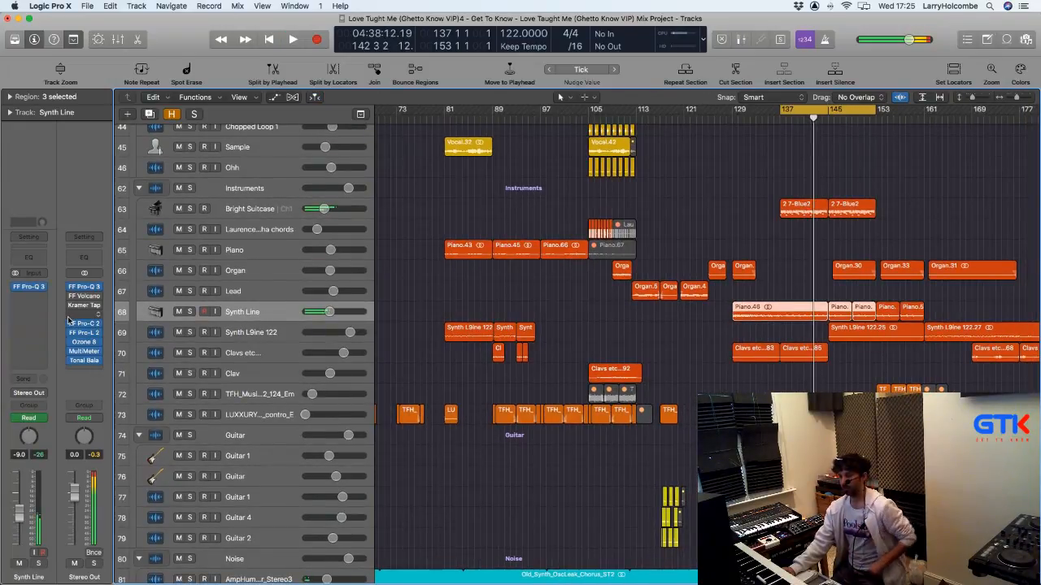
pyautogui.click(29, 299)
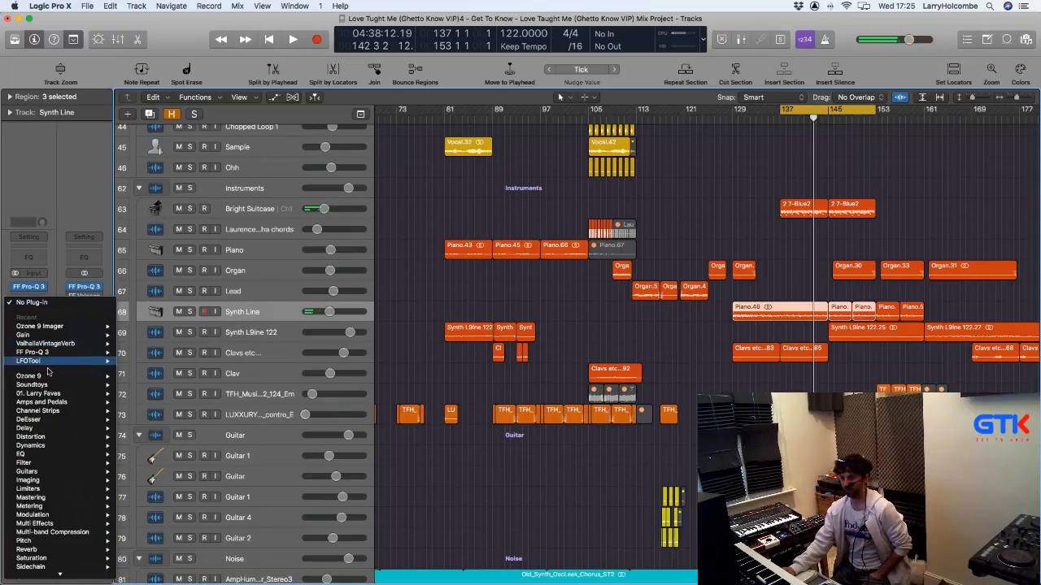
pyautogui.moveTo(56, 415)
pyautogui.scroll(-3, 55, 416)
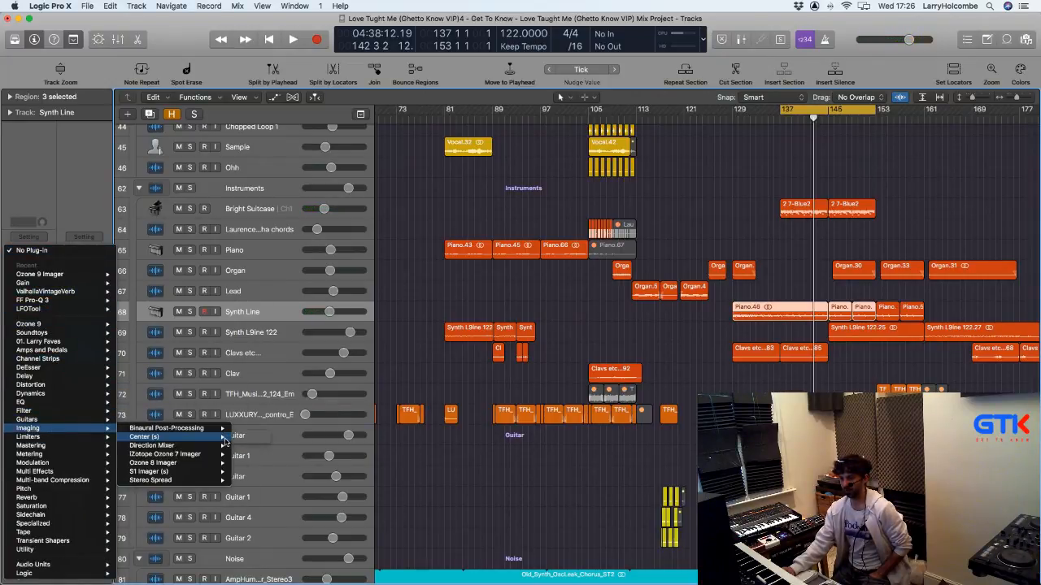
pyautogui.moveTo(187, 437)
pyautogui.click(262, 438)
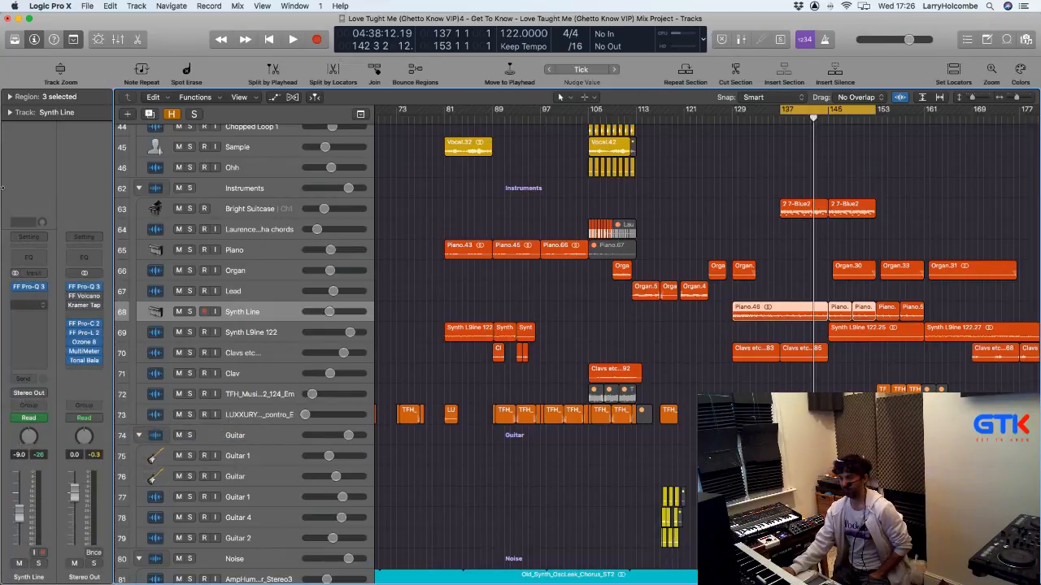
# Step: Lower the Center fader on the Synth Line's Center plug-in to about -5 and raise the Sides fader to about +6
pyautogui.moveTo(67, 203); pyautogui.dragTo(67, 211)
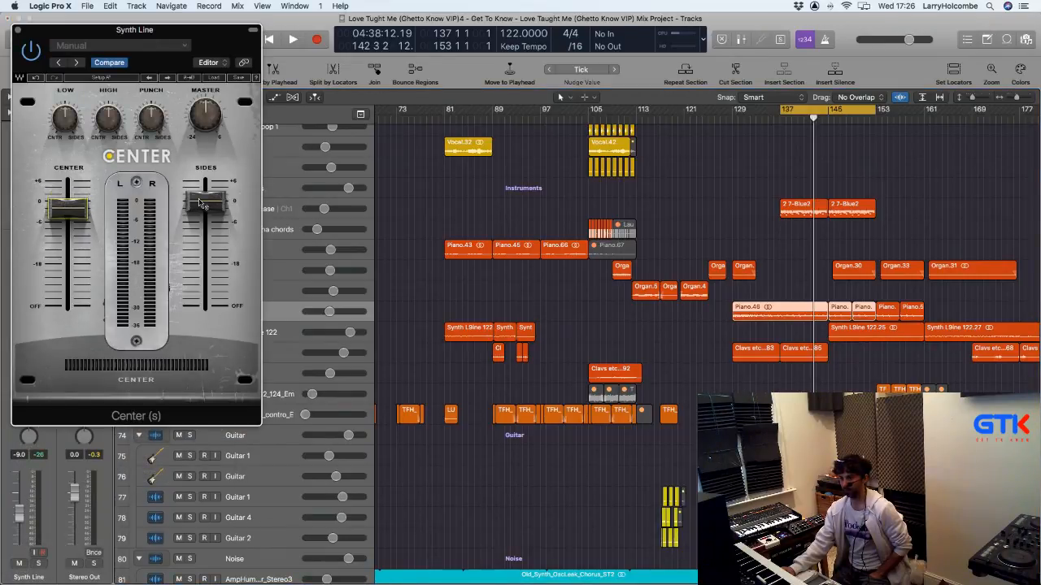
pyautogui.moveTo(203, 201); pyautogui.dragTo(201, 188)
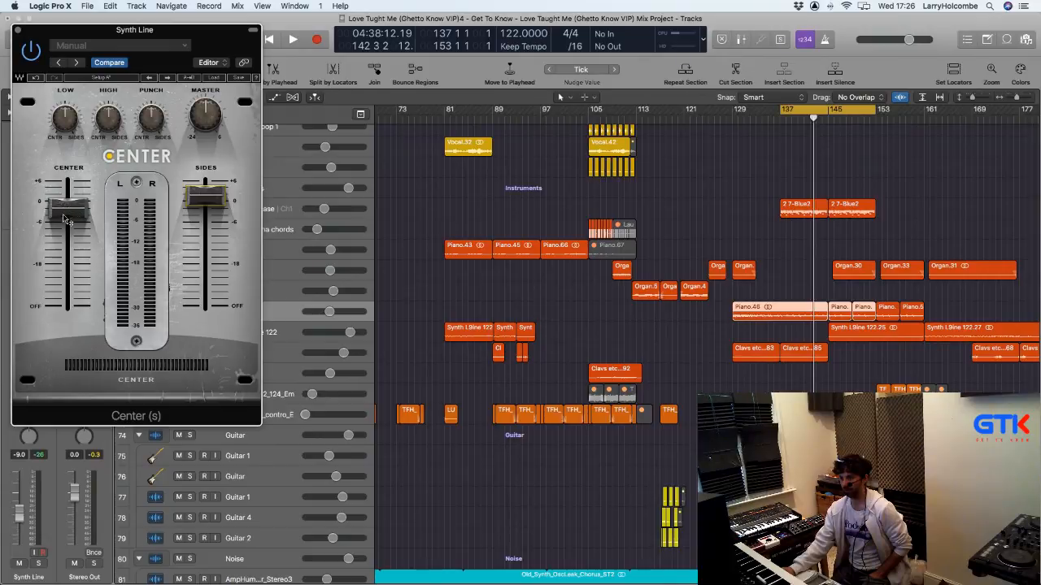
pyautogui.moveTo(65, 210); pyautogui.dragTo(65, 219)
pyautogui.moveTo(203, 196); pyautogui.dragTo(208, 199)
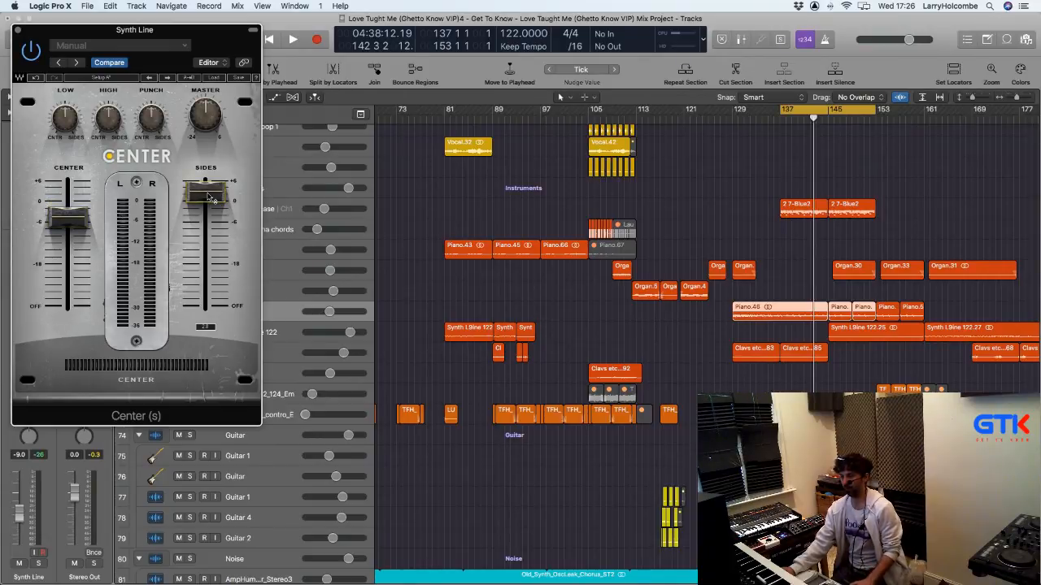
# Step: Start playback, pull the Sides fader back to about +3, and adjust the Center plug-in's Master level slightly
pyautogui.press('space')
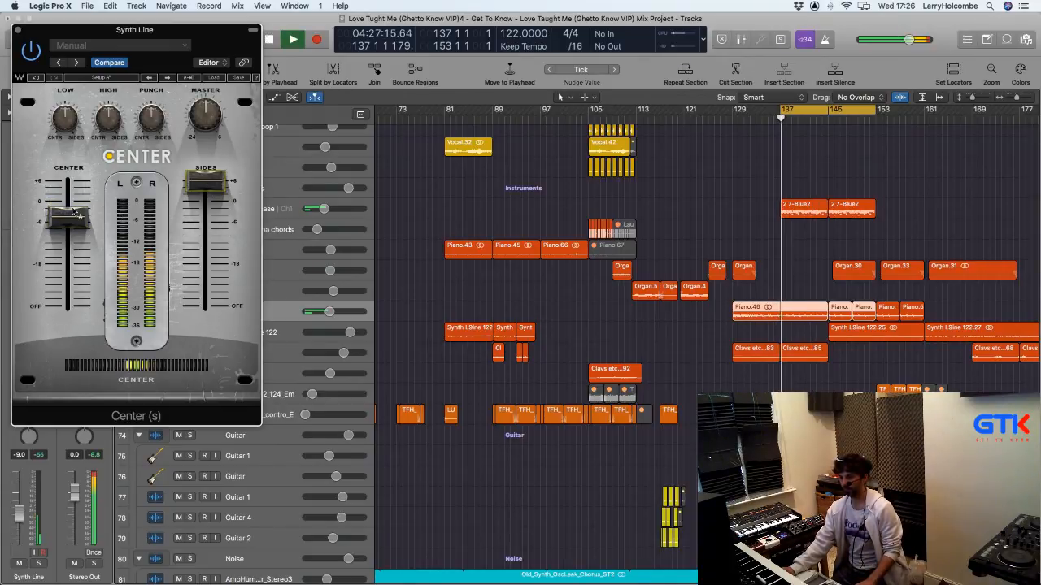
pyautogui.moveTo(206, 187); pyautogui.dragTo(205, 196)
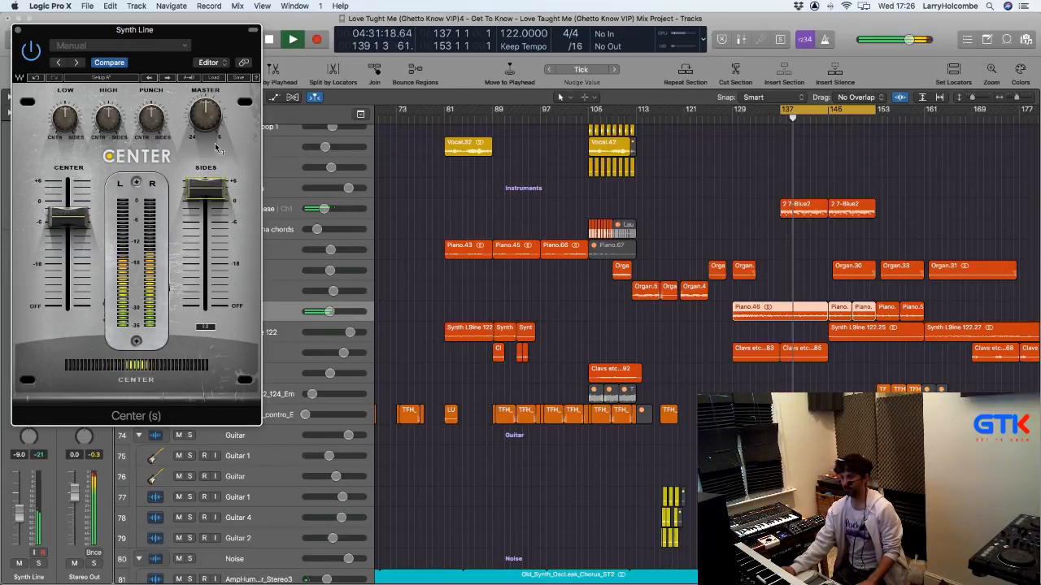
pyautogui.moveTo(206, 125)
pyautogui.mouseDown()
pyautogui.moveTo(206, 137)
pyautogui.moveTo(209, 121)
pyautogui.mouseUp()
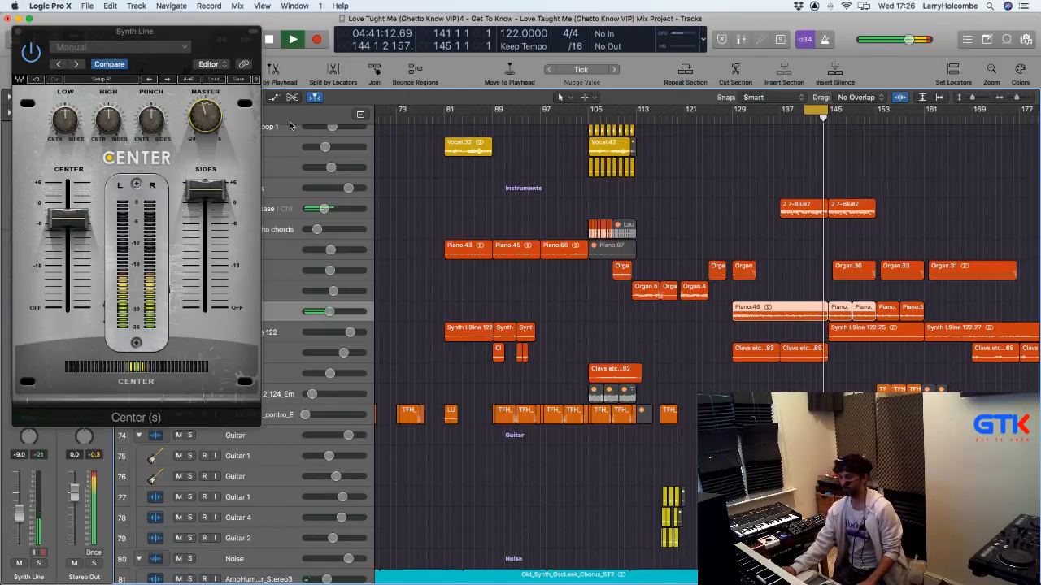
# Step: Bypass and re-enable the Synth Line's Center plug-in during playback to compare its effect on the stereo image
pyautogui.moveTo(67, 32); pyautogui.dragTo(510, 176)
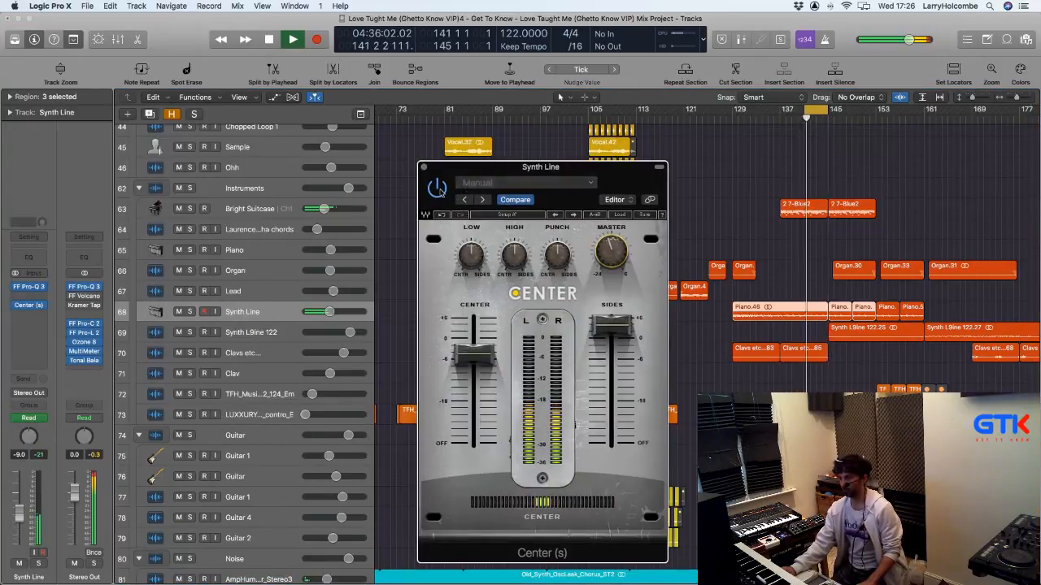
pyautogui.click(438, 189)
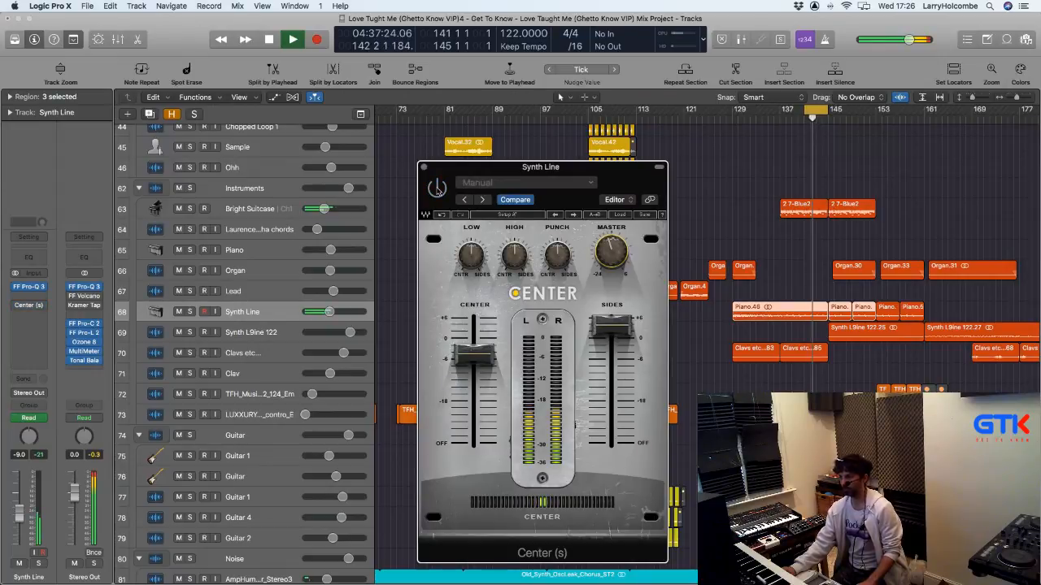
pyautogui.click(438, 189)
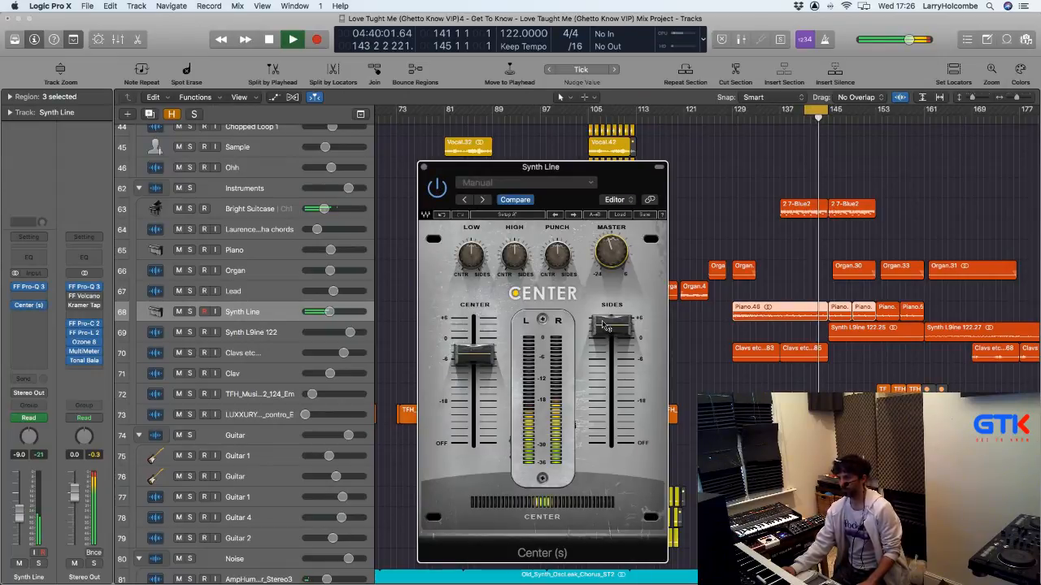
# Step: Lower the Synth Line's Center fader to about -18, raise Sides to about +6, and compare against bypass before stopping playback
pyautogui.moveTo(478, 376); pyautogui.dragTo(485, 395)
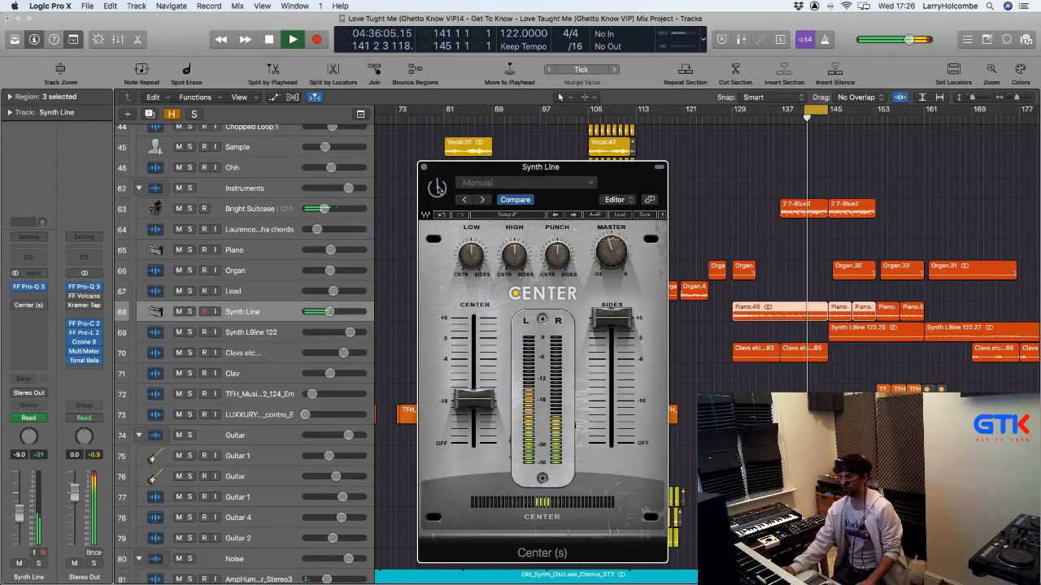
pyautogui.click(437, 187)
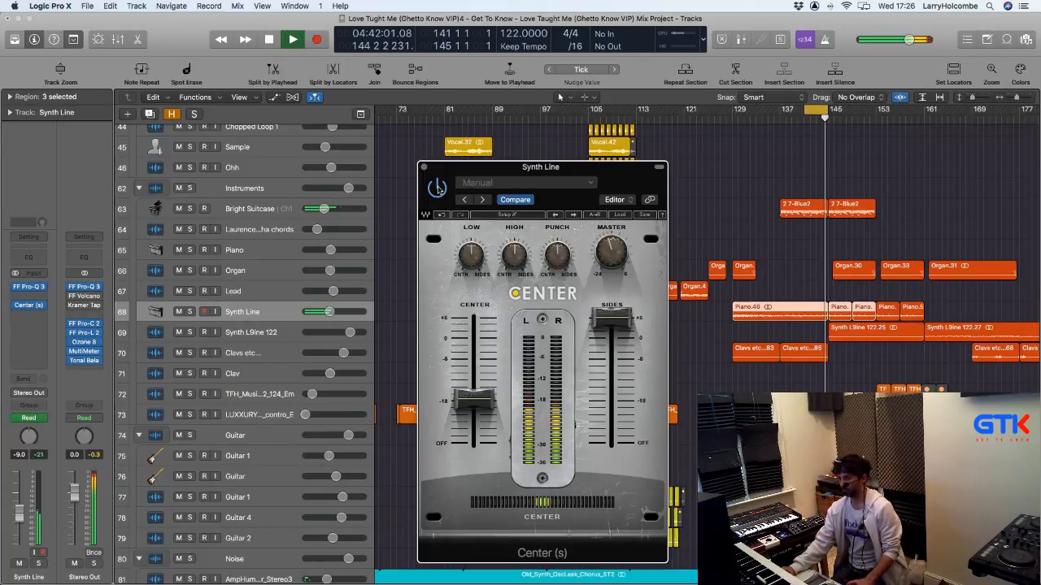
pyautogui.press('space')
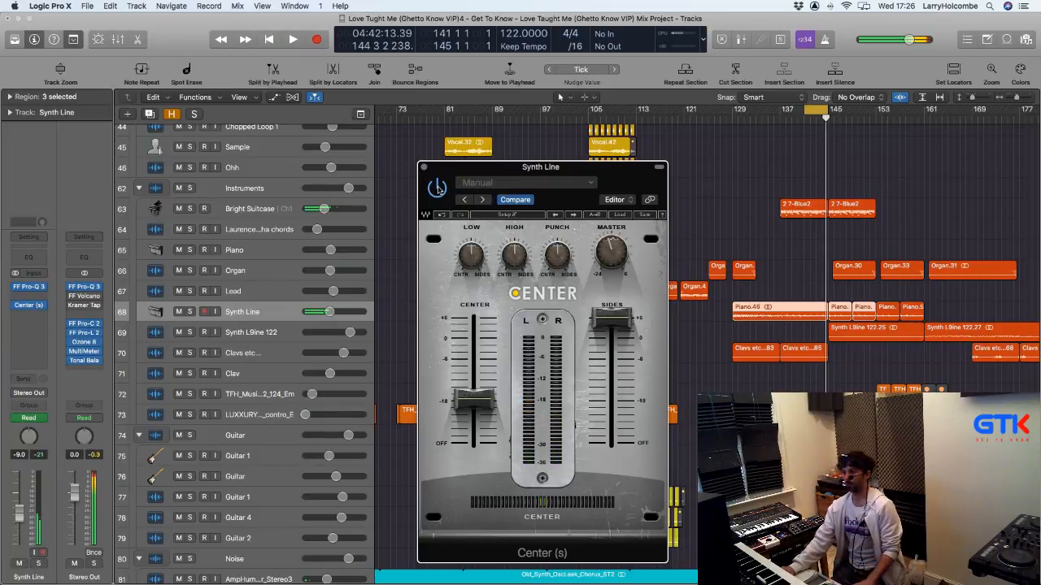
# Step: Insert a stereo Direction Mixer between FF Pro-Q 3 and LFOTool on the Bright Suitcase track and set its Spread to 0.66
pyautogui.moveTo(459, 170); pyautogui.dragTo(416, 249)
pyautogui.click(282, 205)
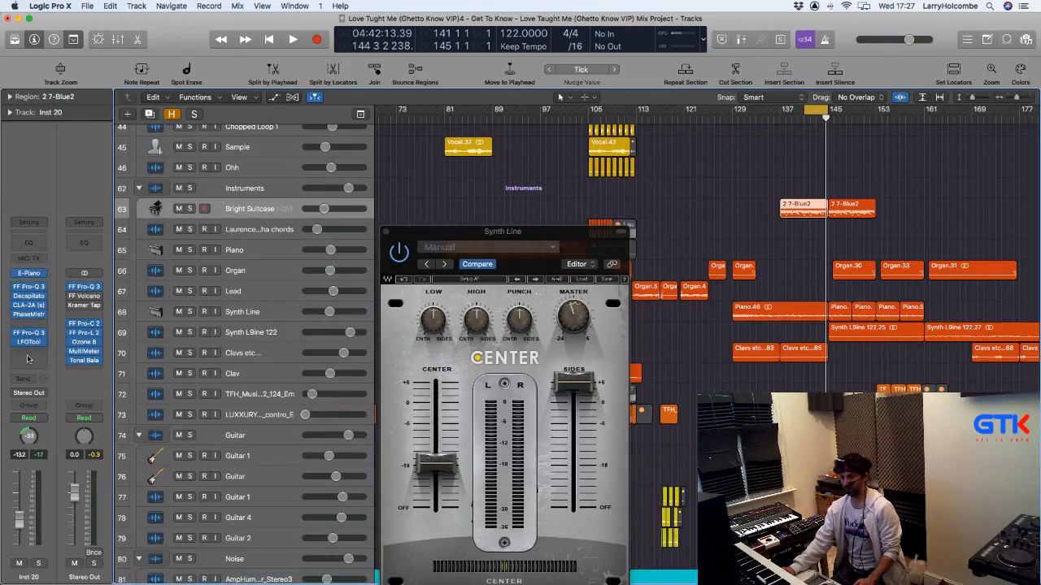
pyautogui.moveTo(29, 357); pyautogui.dragTo(29, 361)
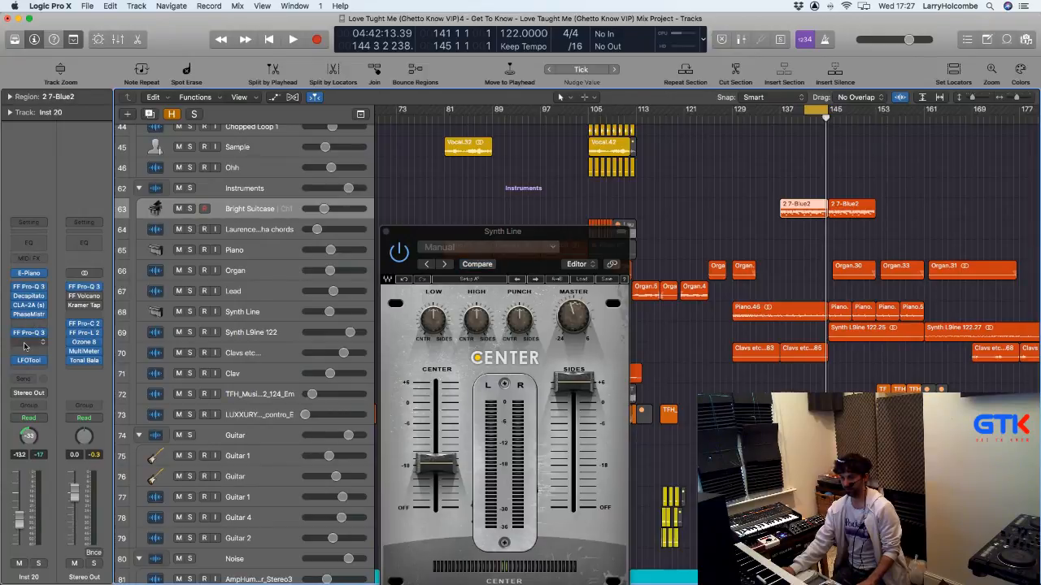
pyautogui.click(24, 345)
pyautogui.moveTo(37, 362)
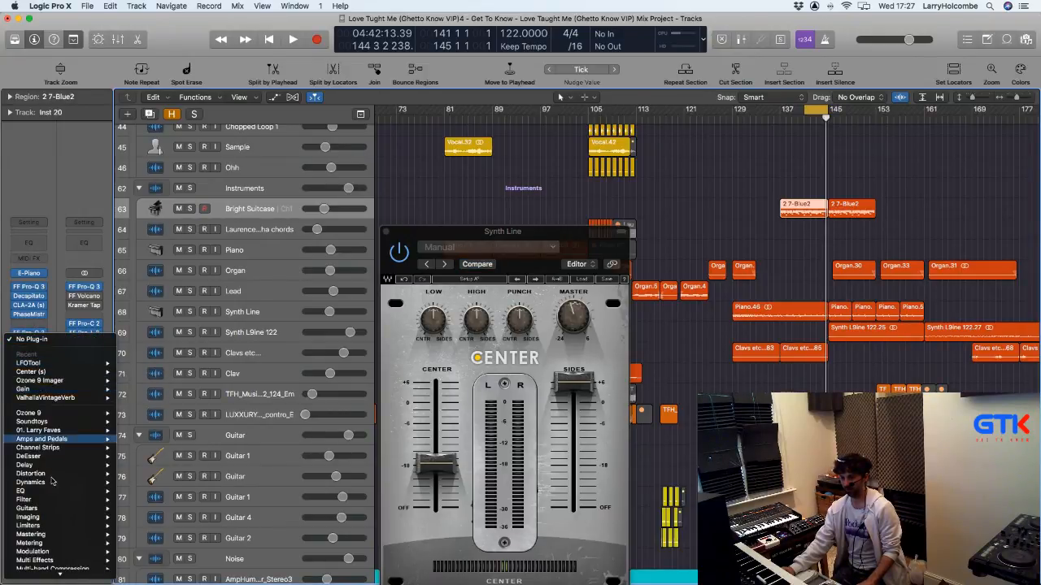
pyautogui.moveTo(51, 518)
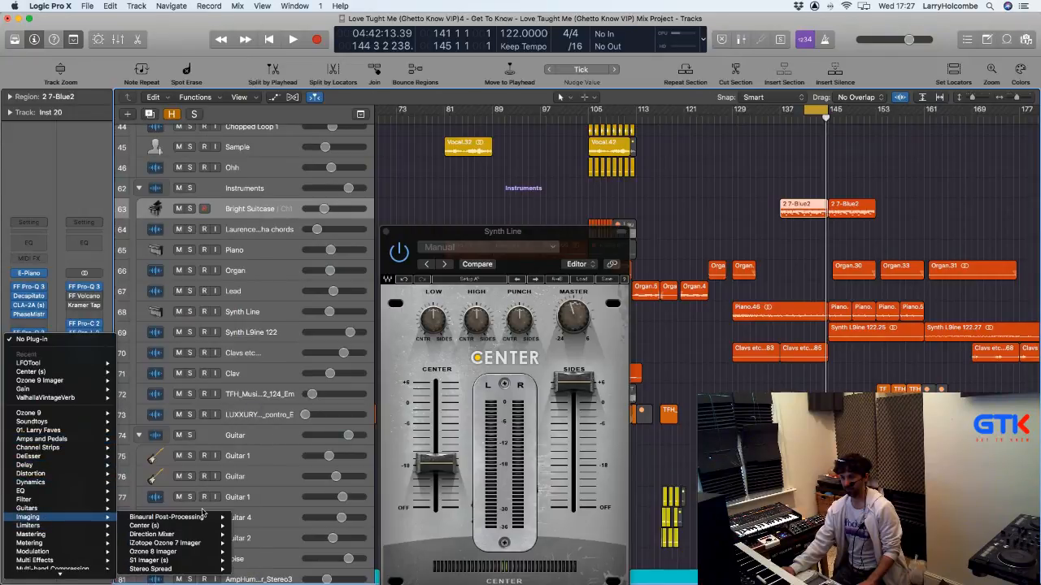
pyautogui.moveTo(195, 534)
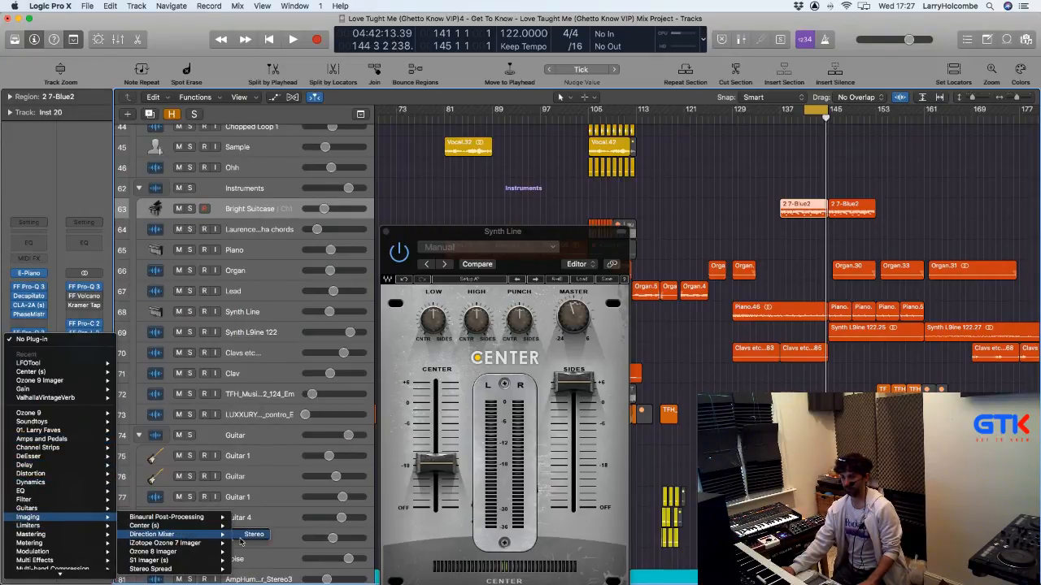
pyautogui.click(244, 535)
pyautogui.moveTo(123, 181); pyautogui.dragTo(132, 182)
# Step: Start playback, fine-tune the Master level of the Synth Line's Center plug-in, and close both plug-in windows
pyautogui.press('space')
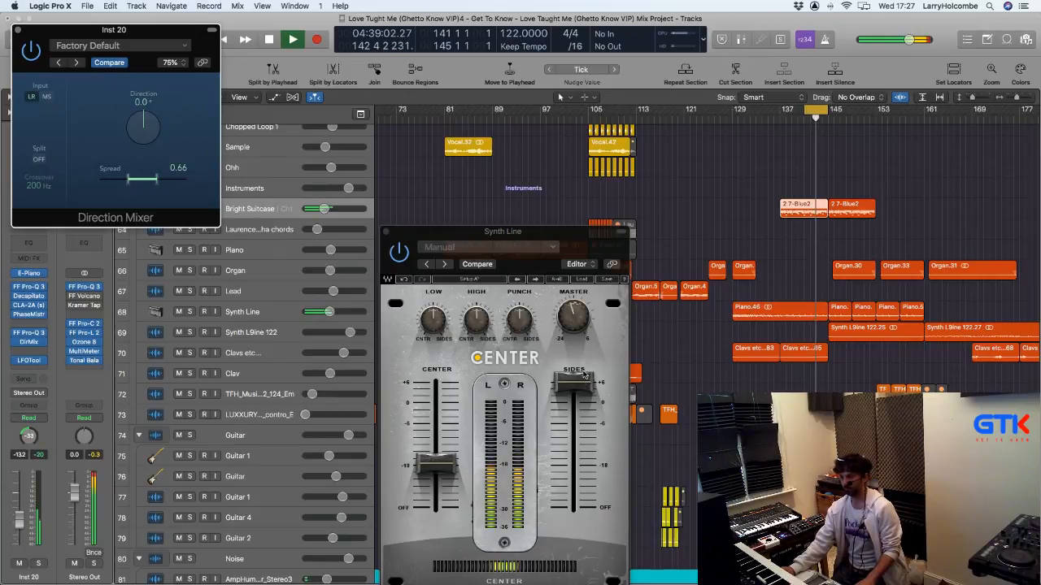
pyautogui.click(576, 325)
pyautogui.moveTo(575, 325); pyautogui.dragTo(580, 315)
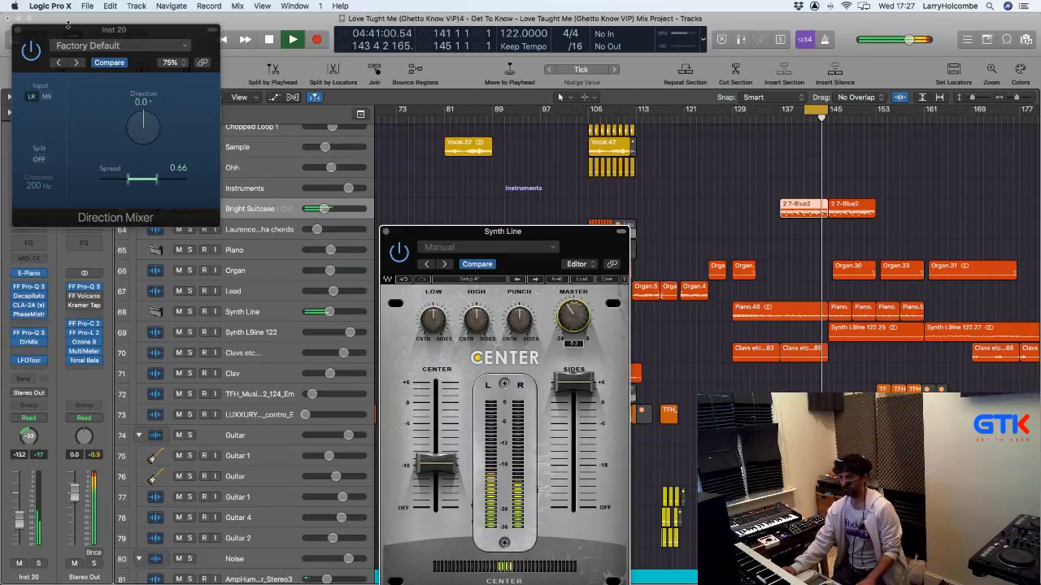
pyautogui.click(18, 30)
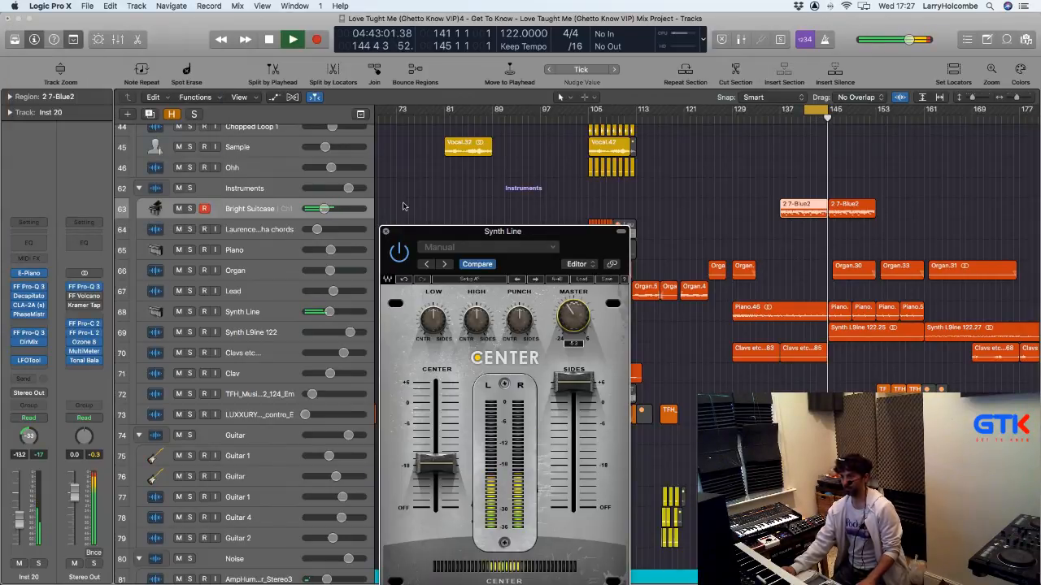
pyautogui.click(386, 233)
# Step: Reopen the Synth Line's Center plug-in, raise its Center fader to about -12 during playback, and close the plug-in window
pyautogui.click(391, 299)
pyautogui.click(273, 312)
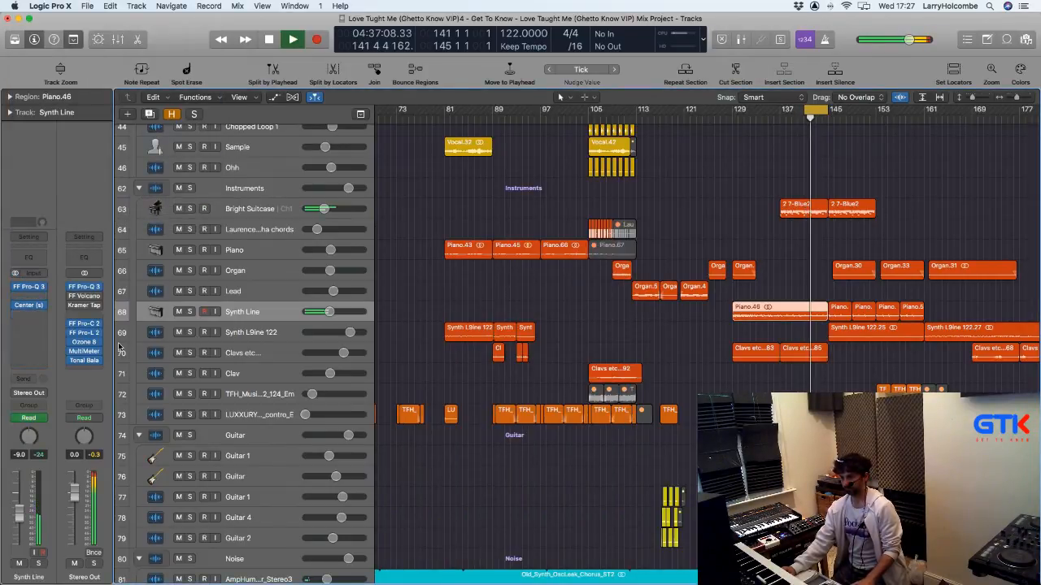
pyautogui.press('space')
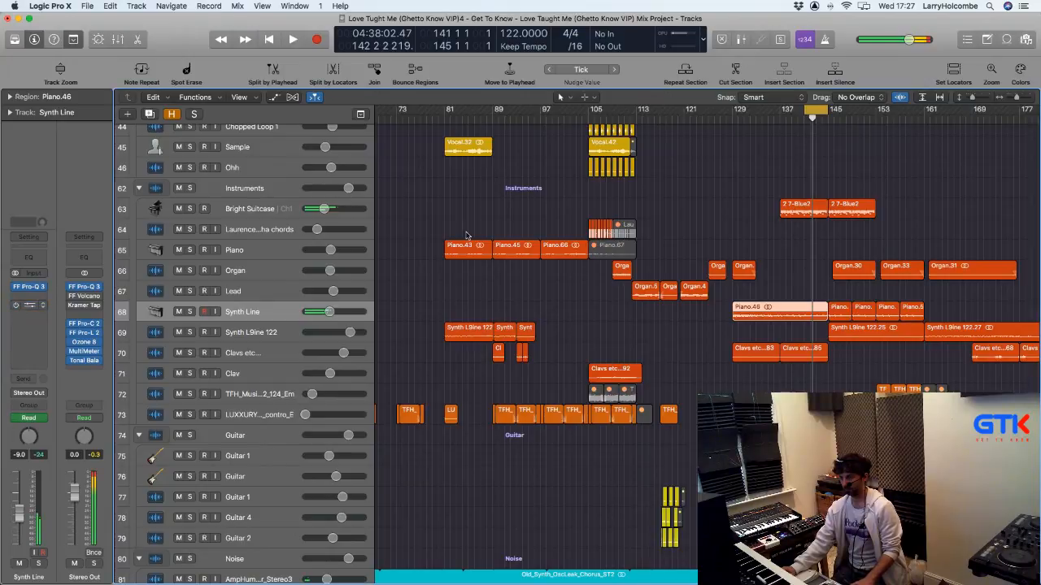
pyautogui.click(455, 204)
pyautogui.press('space')
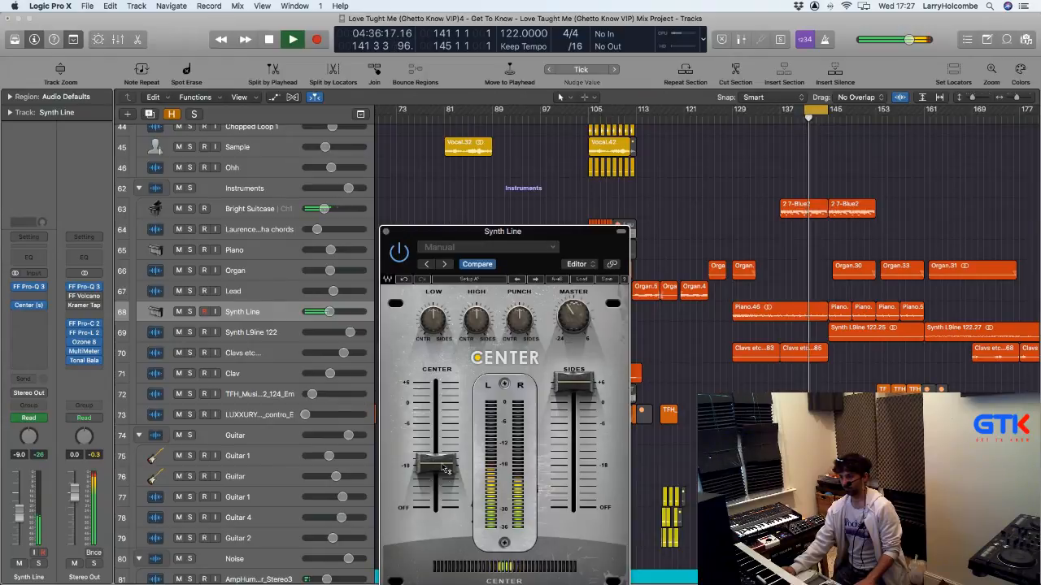
pyautogui.moveTo(443, 481); pyautogui.dragTo(443, 456)
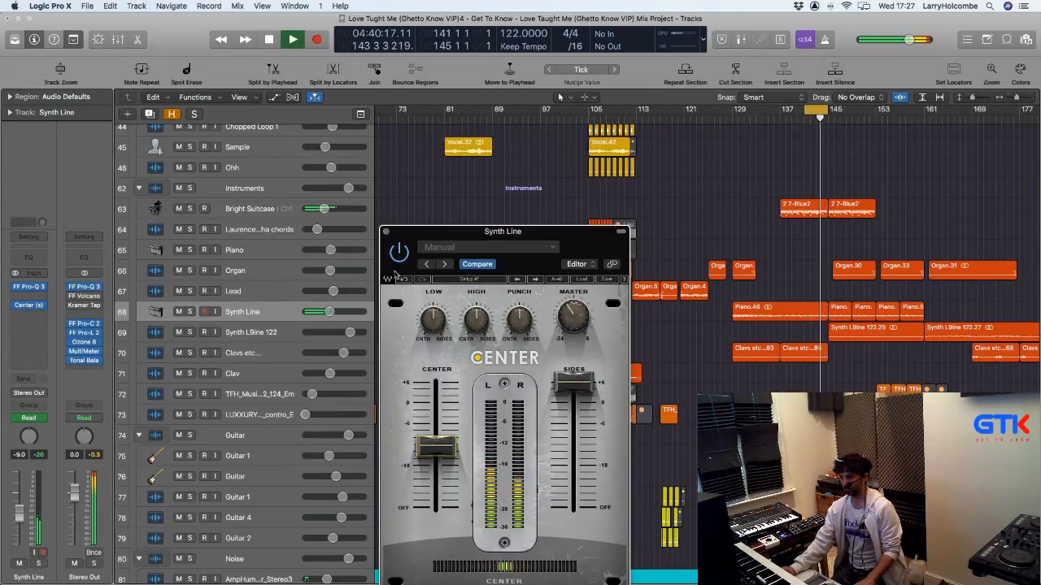
pyautogui.click(385, 231)
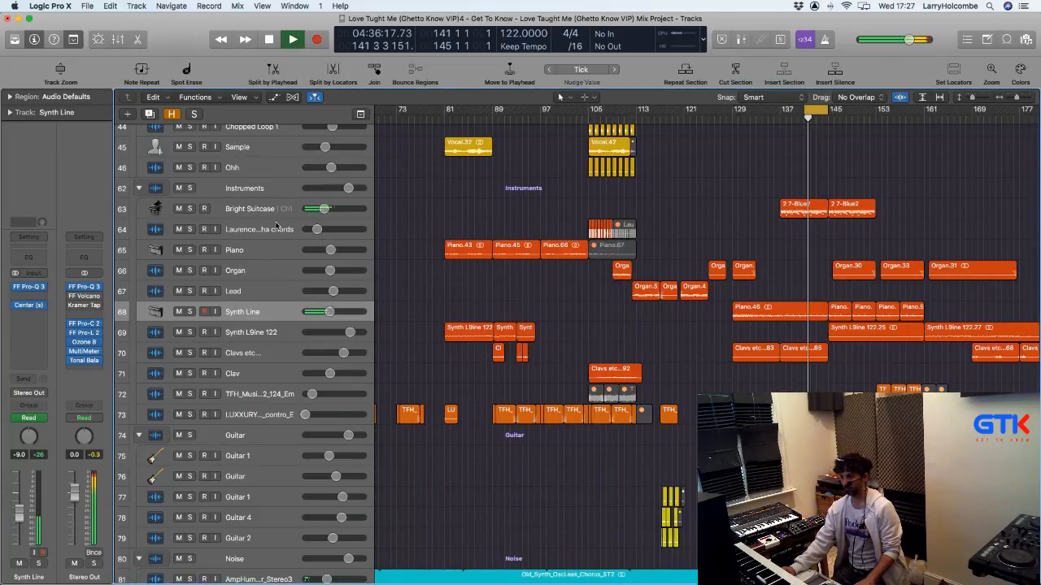
# Step: Set the Spread of the Bright Suitcase's Direction Mixer to 0.00 and reset the track's pan to center
pyautogui.click(249, 211)
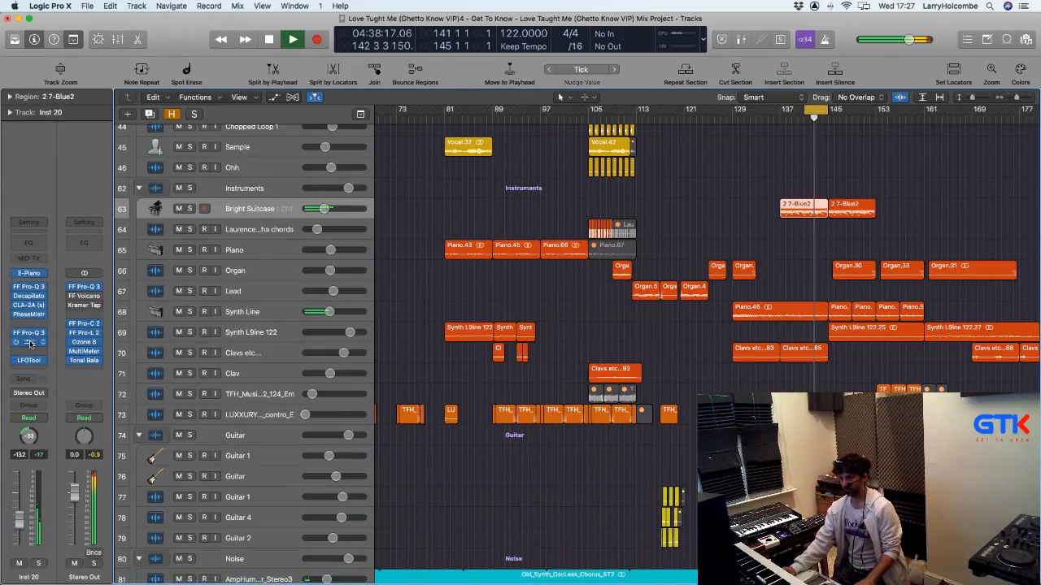
pyautogui.click(29, 342)
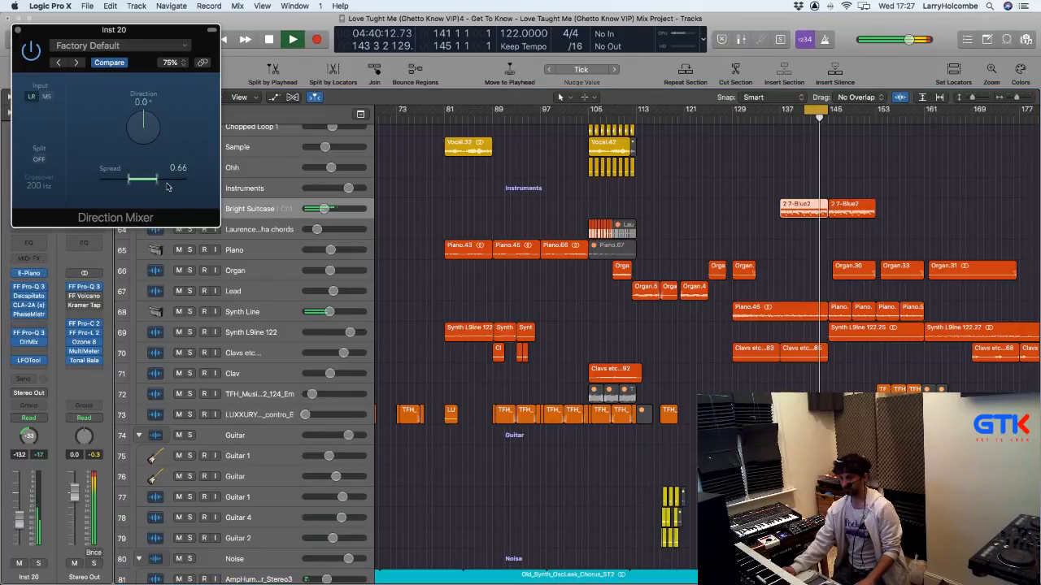
pyautogui.moveTo(168, 187); pyautogui.dragTo(60, 442)
pyautogui.keyDown('alt'); pyautogui.click(29, 439); pyautogui.keyUp('alt')
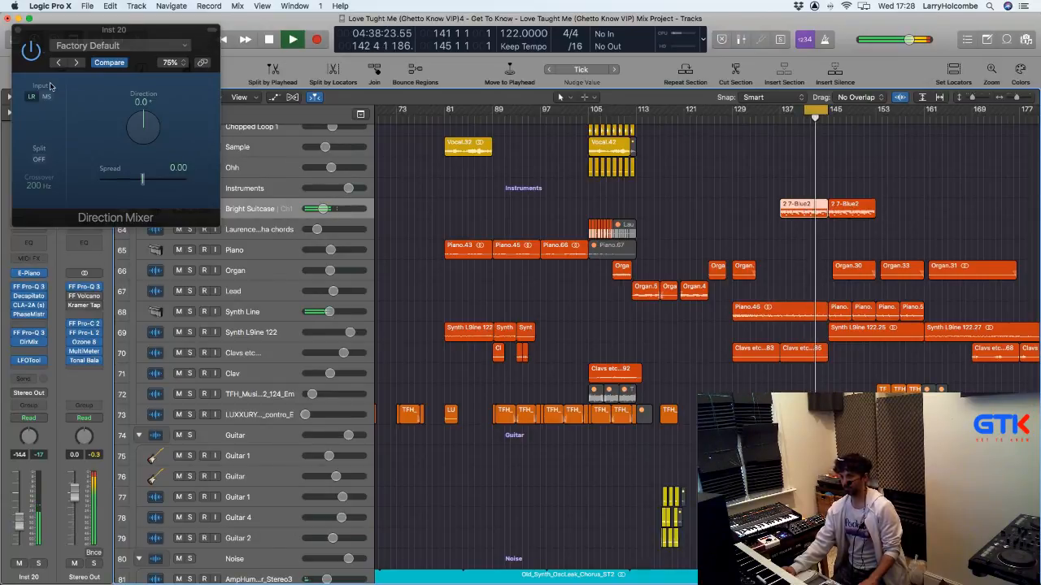
# Step: Widen the Bright Suitcase's Direction Mixer Spread to 0.28 and close the plug-in window
pyautogui.moveTo(143, 184); pyautogui.dragTo(151, 182)
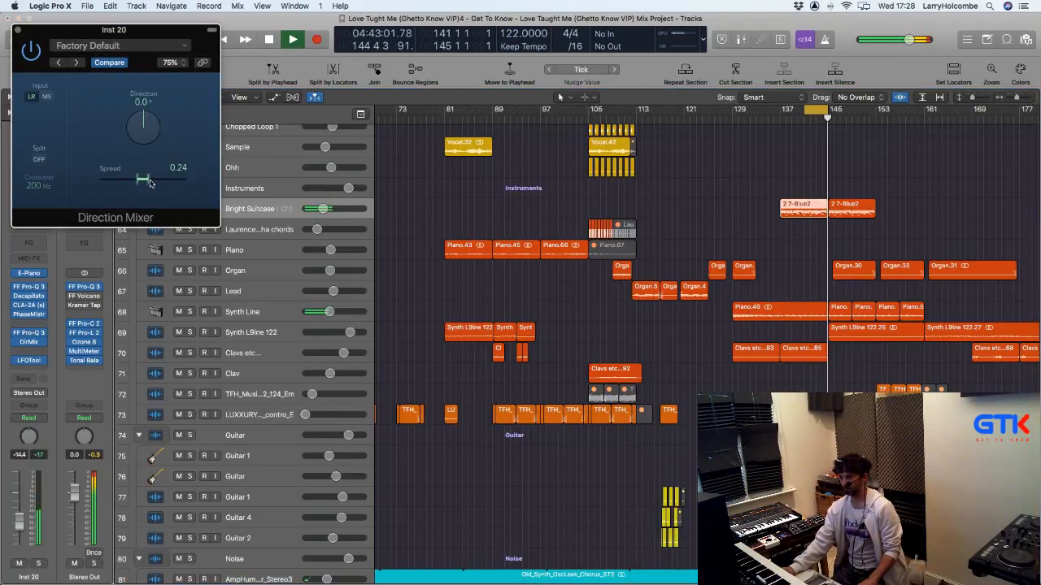
pyautogui.moveTo(149, 184); pyautogui.dragTo(152, 180)
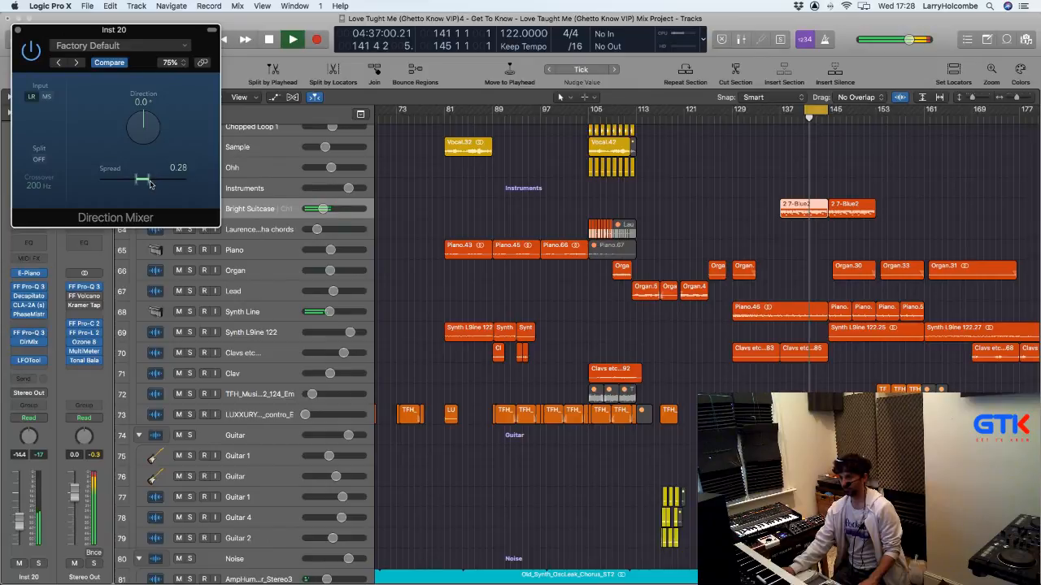
pyautogui.click(16, 30)
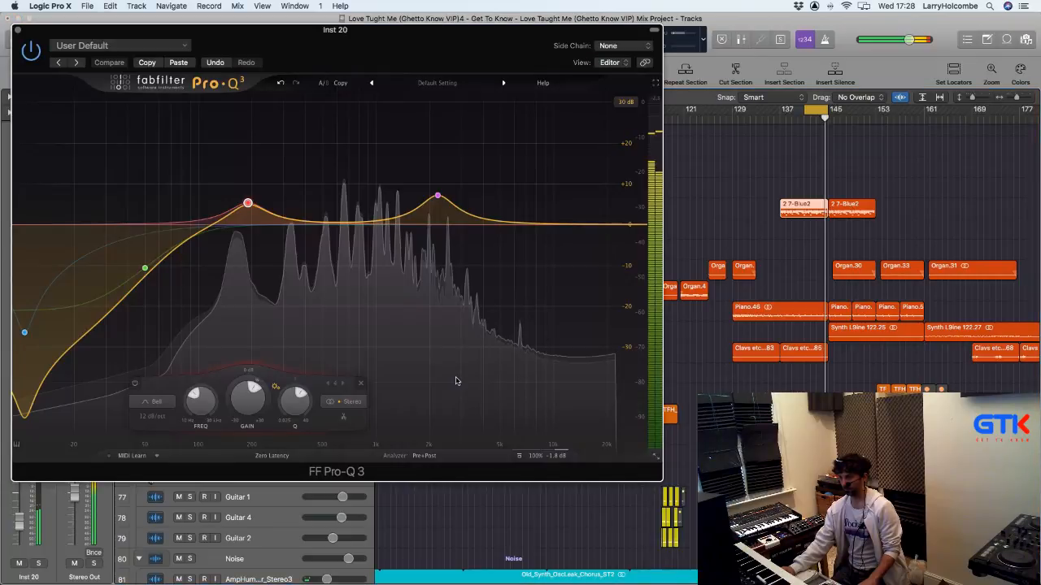
# Step: Lower the output level of the Bright Suitcase's FF Pro-Q 3 to -2.8 dB, close the plug-in, and stop playback
pyautogui.moveTo(558, 456); pyautogui.dragTo(558, 474)
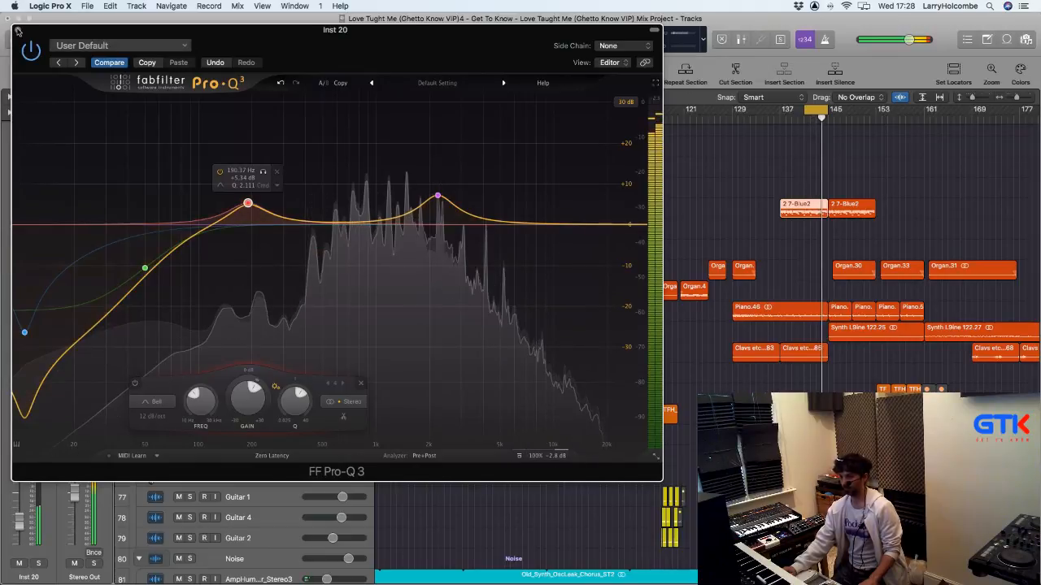
pyautogui.press('super+w')
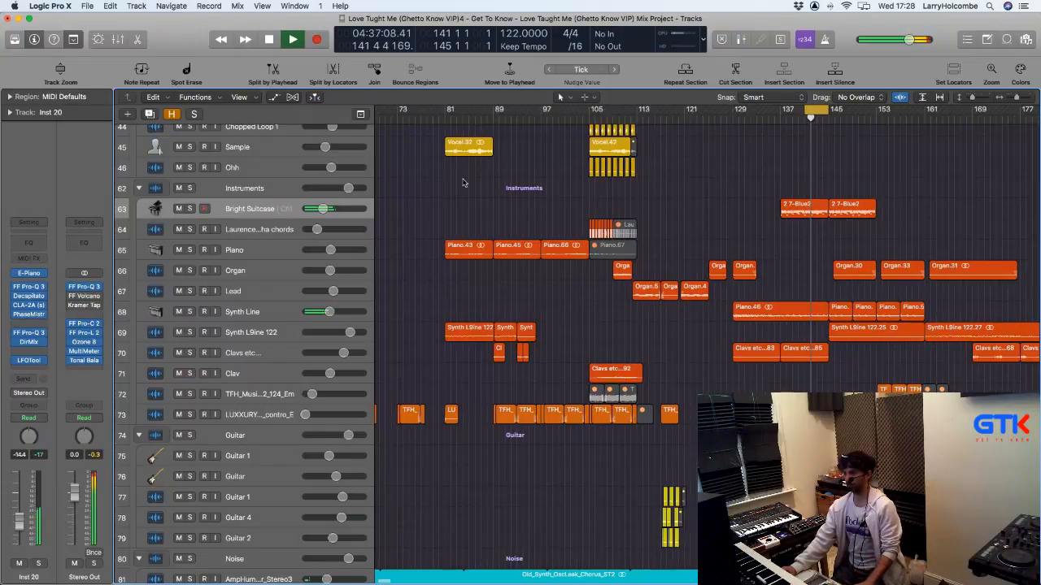
pyautogui.press('space')
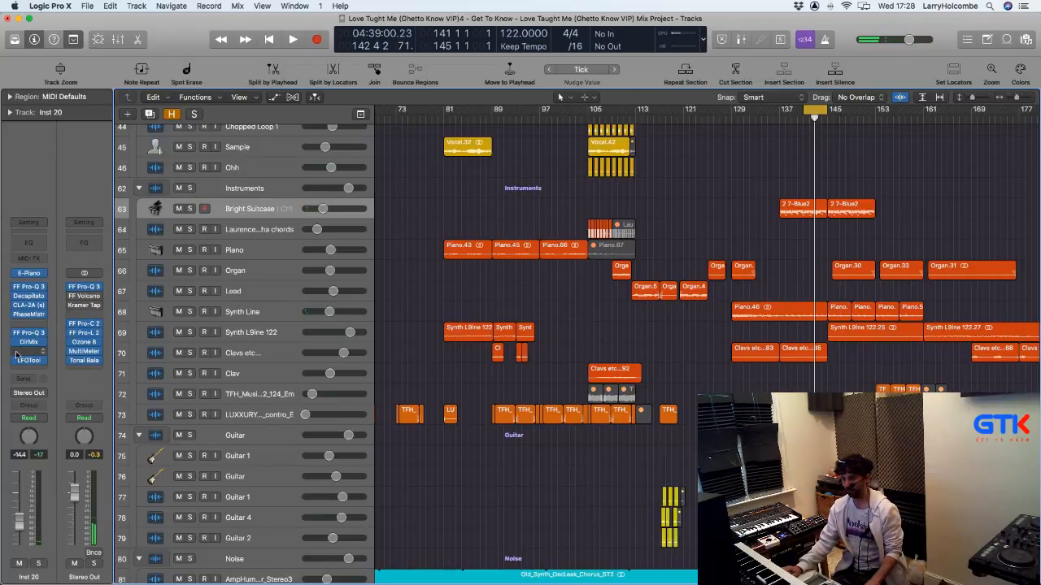
# Step: Insert the stereo Soundtoys EchoBoy between Direction Mixer and LFOTool on the Bright Suitcase track
pyautogui.click(24, 350)
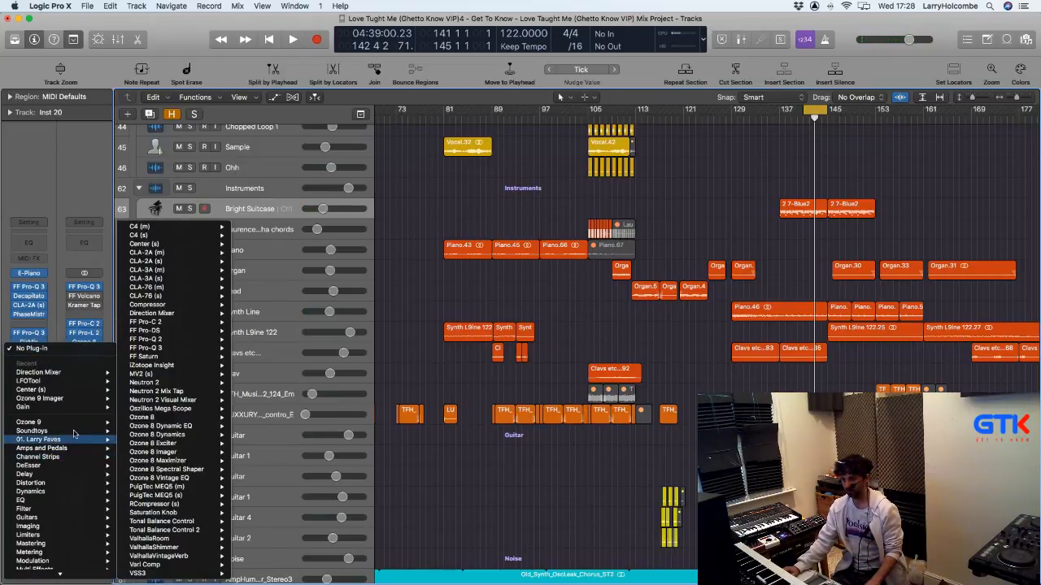
pyautogui.moveTo(54, 476)
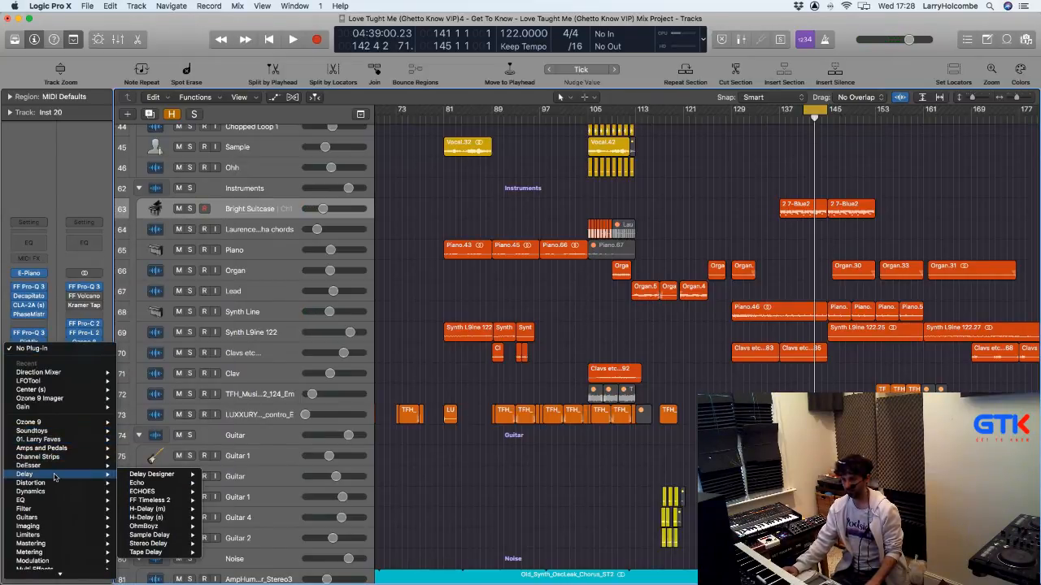
pyautogui.moveTo(45, 431)
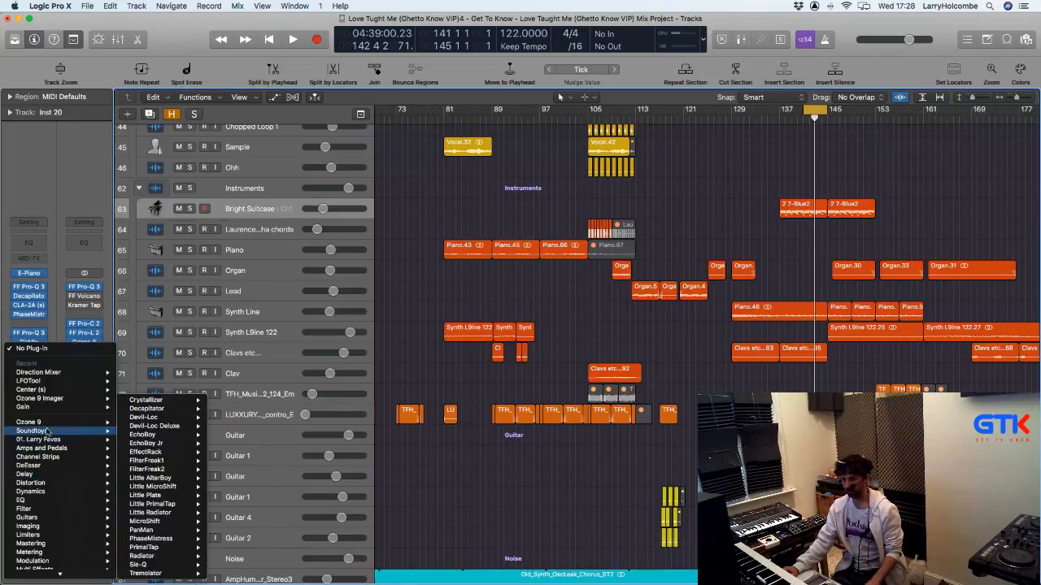
pyautogui.moveTo(163, 470)
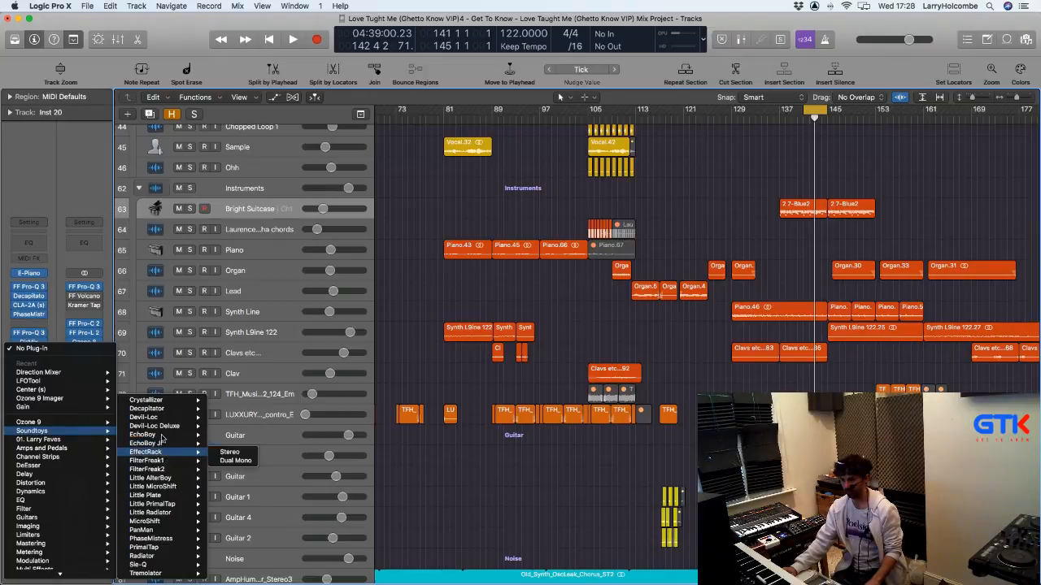
pyautogui.moveTo(163, 435)
pyautogui.click(227, 435)
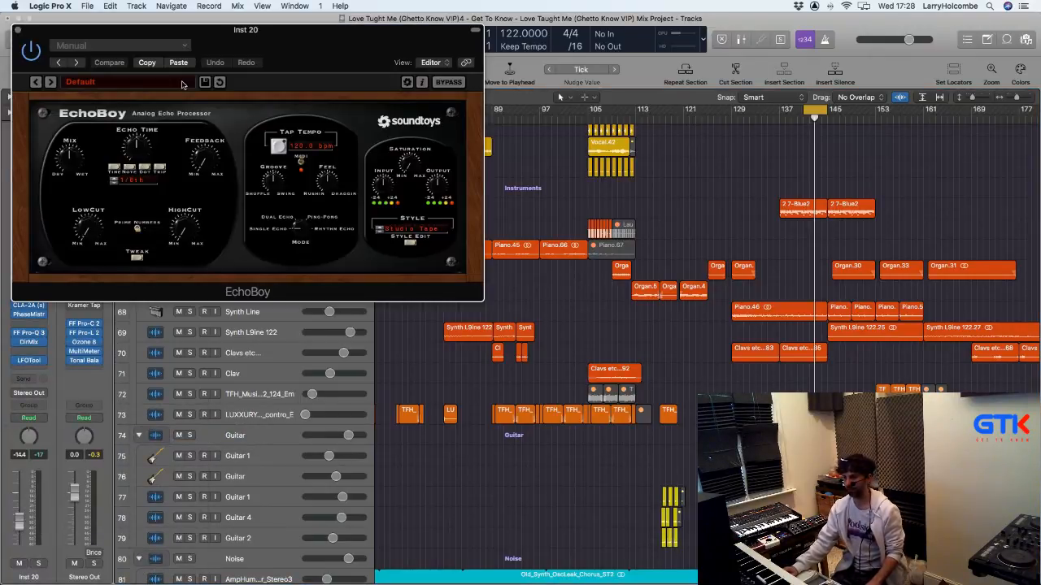
# Step: Load the EdgyVocalSlap preset from the Vocal category in the Bright Suitcase's EchoBoy and adjust its Mix
pyautogui.click(182, 84)
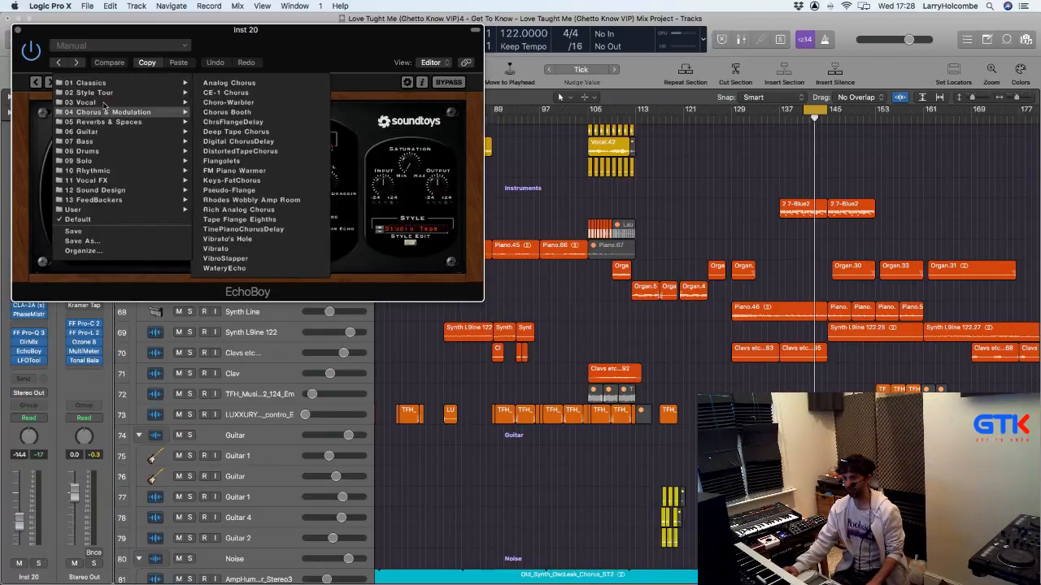
pyautogui.moveTo(163, 102)
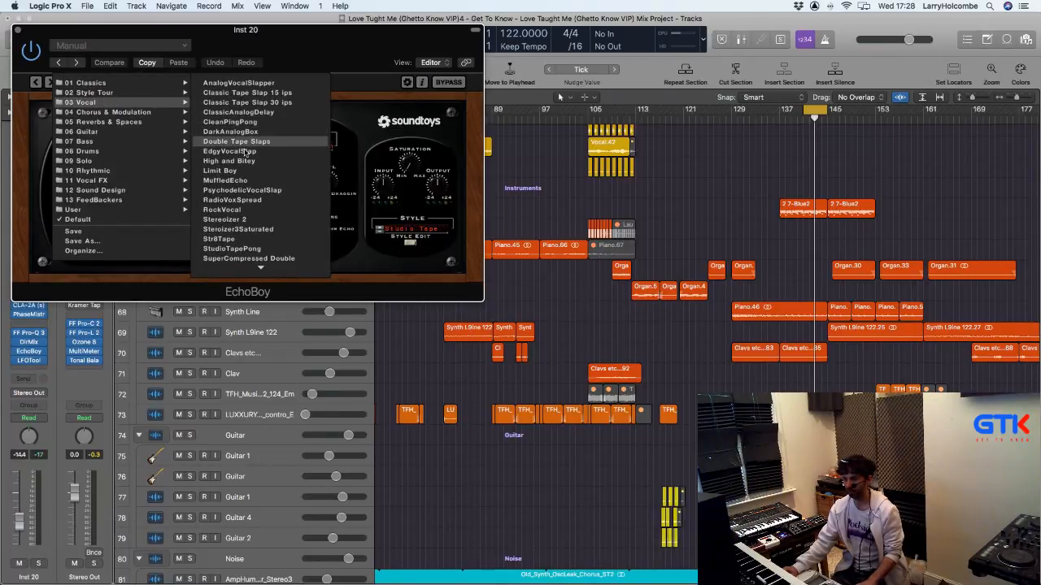
pyautogui.click(244, 151)
pyautogui.moveTo(128, 160)
pyautogui.mouseDown()
pyautogui.moveTo(140, 174)
pyautogui.moveTo(142, 160)
pyautogui.mouseUp()
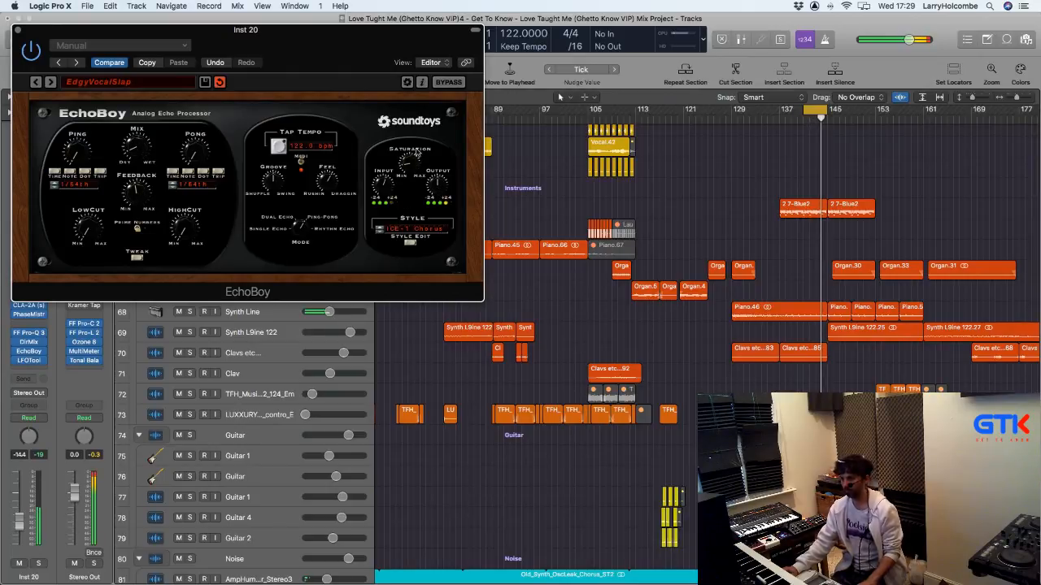
# Step: Adjust the Saturation in the Bright Suitcase's EchoBoy, set its Output to -3.9 dB, and close the plug-in window
pyautogui.moveTo(415, 169); pyautogui.dragTo(415, 161)
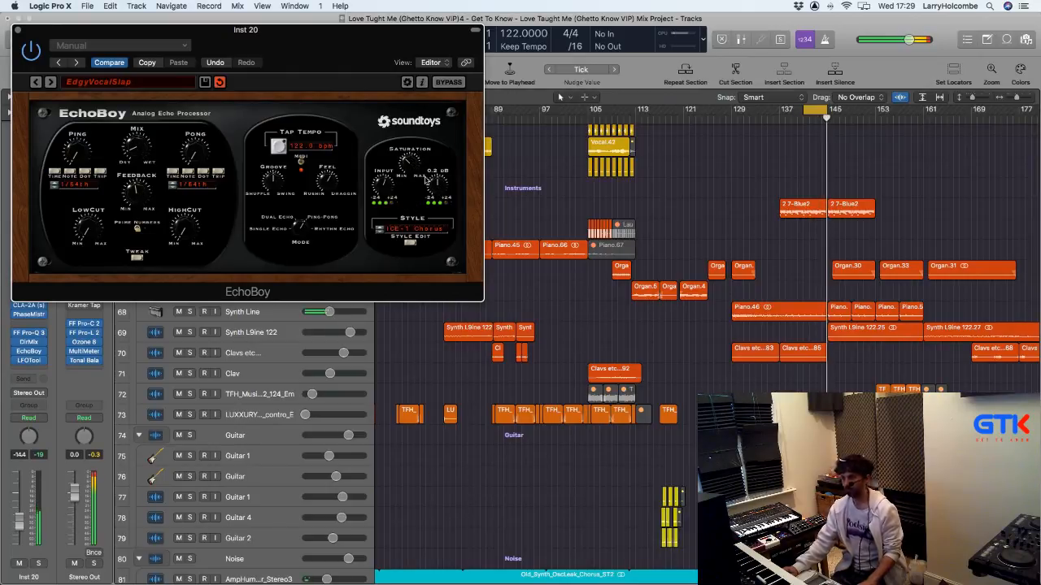
pyautogui.moveTo(438, 195); pyautogui.dragTo(439, 197)
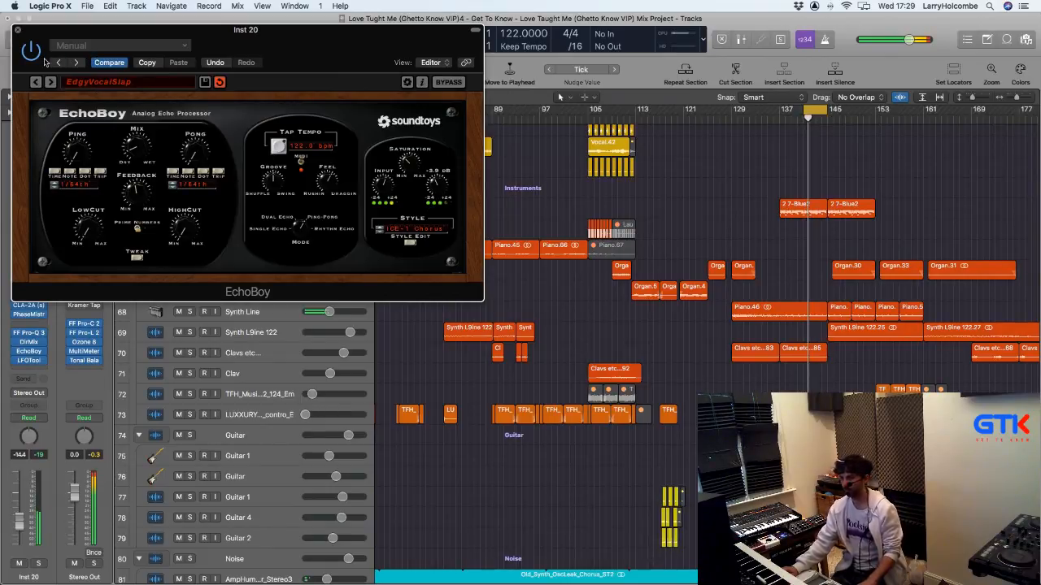
pyautogui.click(18, 30)
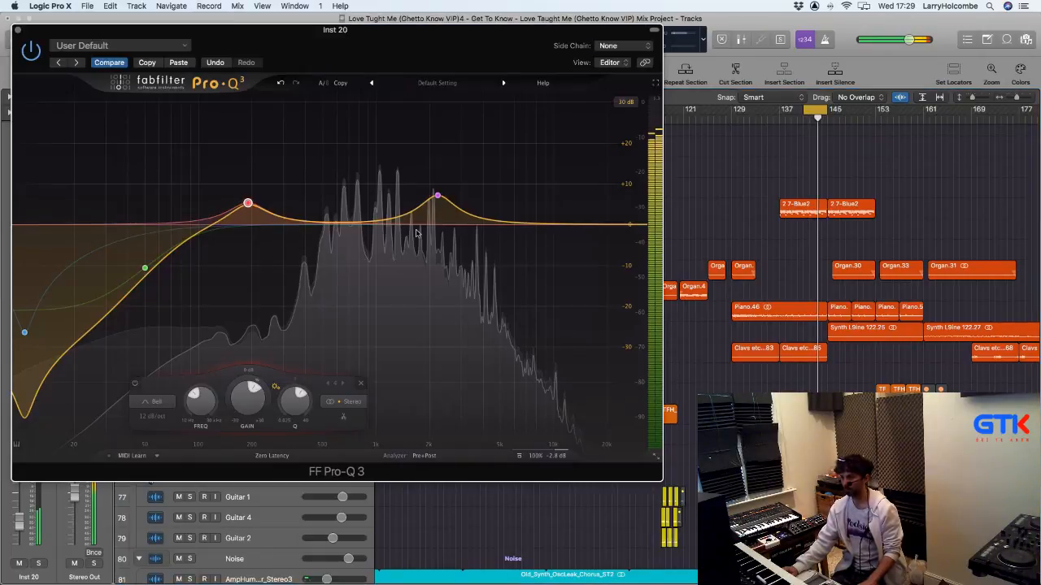
# Step: Add a 6 dB/oct high cut at about 2.7 kHz to the Bright Suitcase's FF Pro-Q 3 and close the plug-in
pyautogui.click(601, 225)
pyautogui.moveTo(602, 225); pyautogui.dragTo(551, 227)
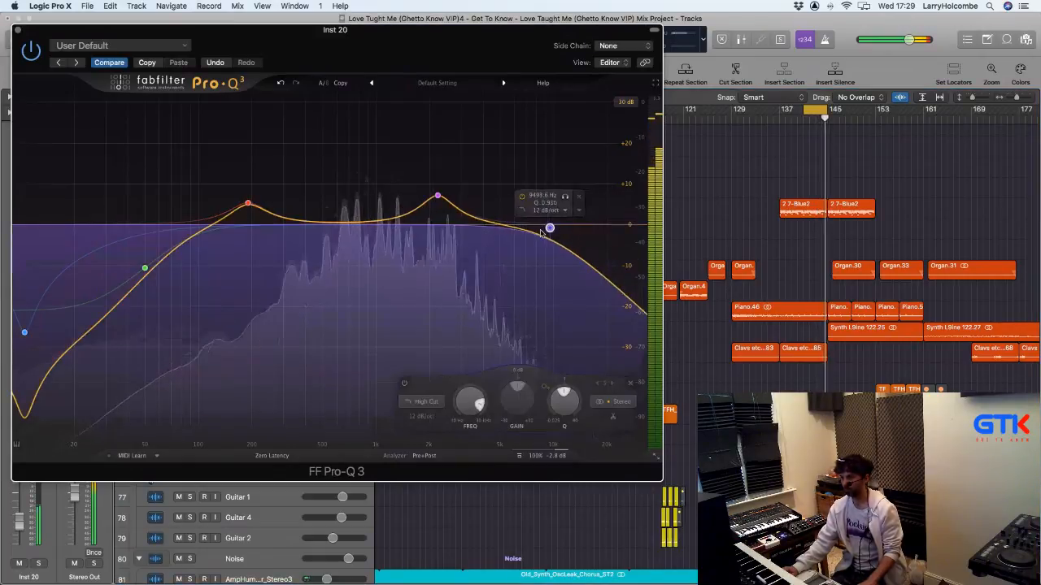
pyautogui.click(416, 416)
pyautogui.click(423, 427)
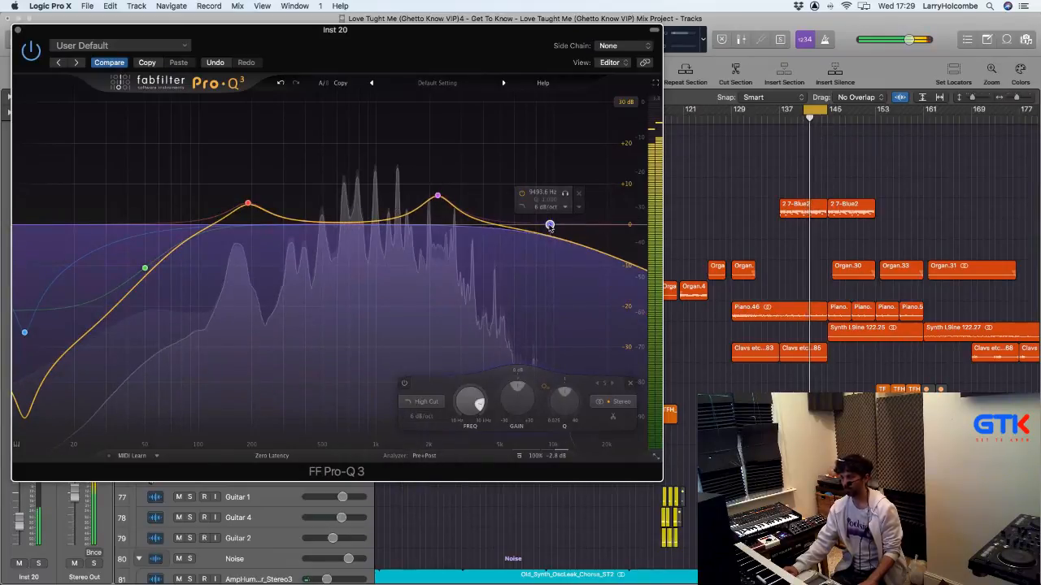
pyautogui.moveTo(549, 225); pyautogui.dragTo(455, 229)
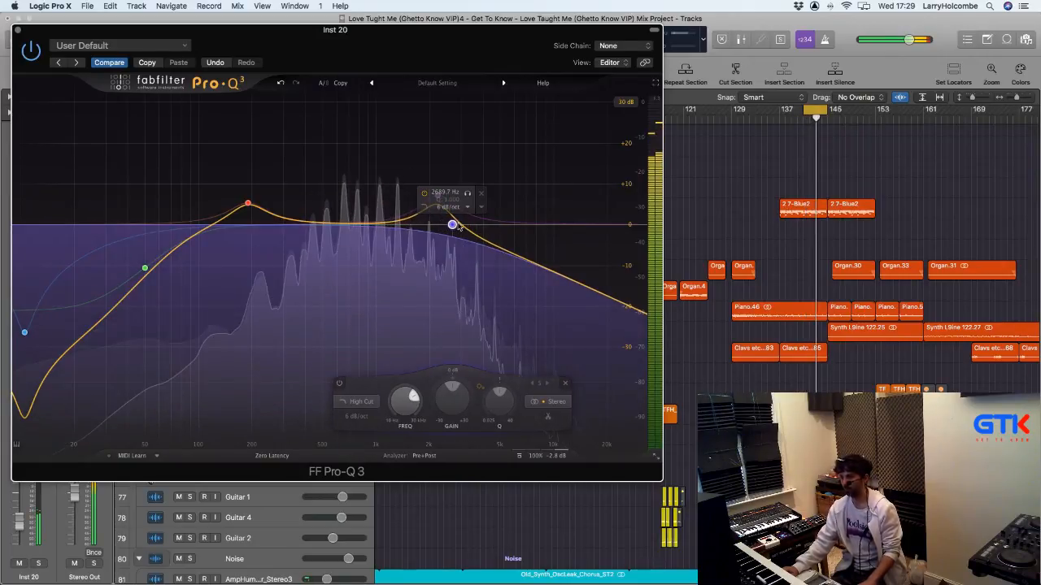
pyautogui.moveTo(461, 226); pyautogui.dragTo(464, 226)
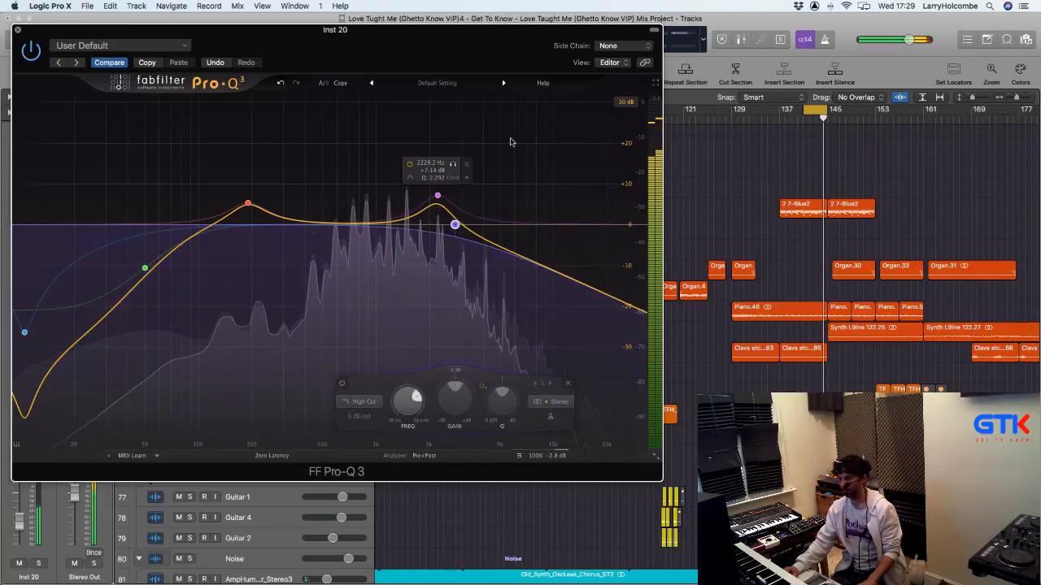
pyautogui.press('super+w')
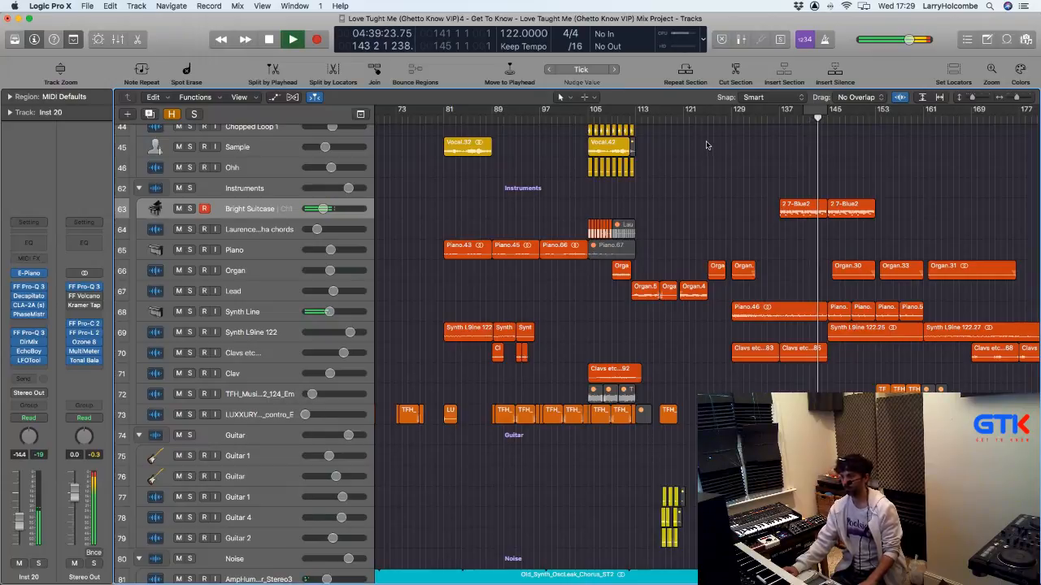
# Step: Listen to the mix from the Bright Suitcase section onward while looking over the arrangement's instrument, noise, FX, kick and drum tracks
pyautogui.hscroll(2, 707, 145)
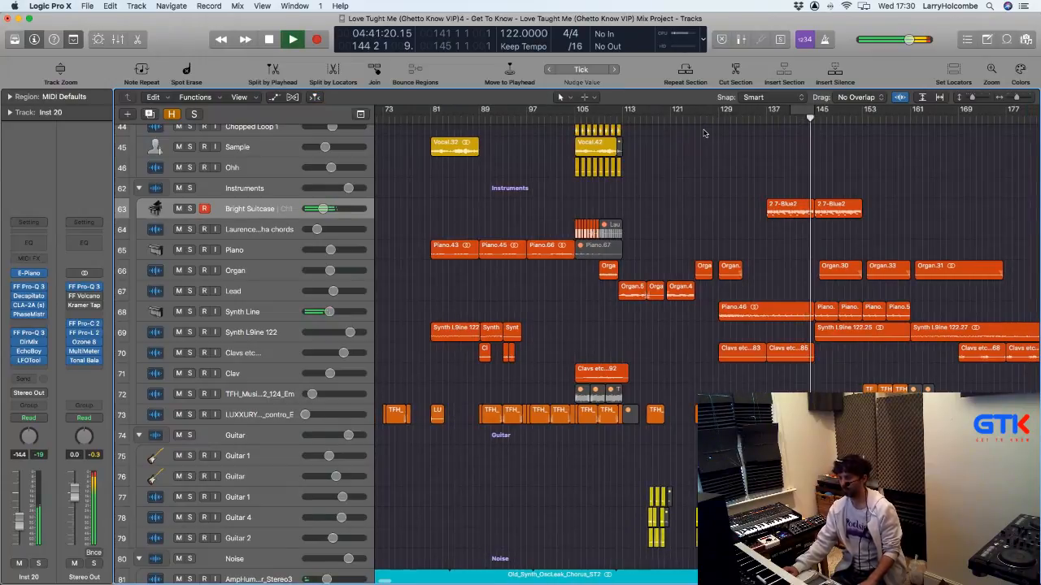
pyautogui.hscroll(1, 703, 132)
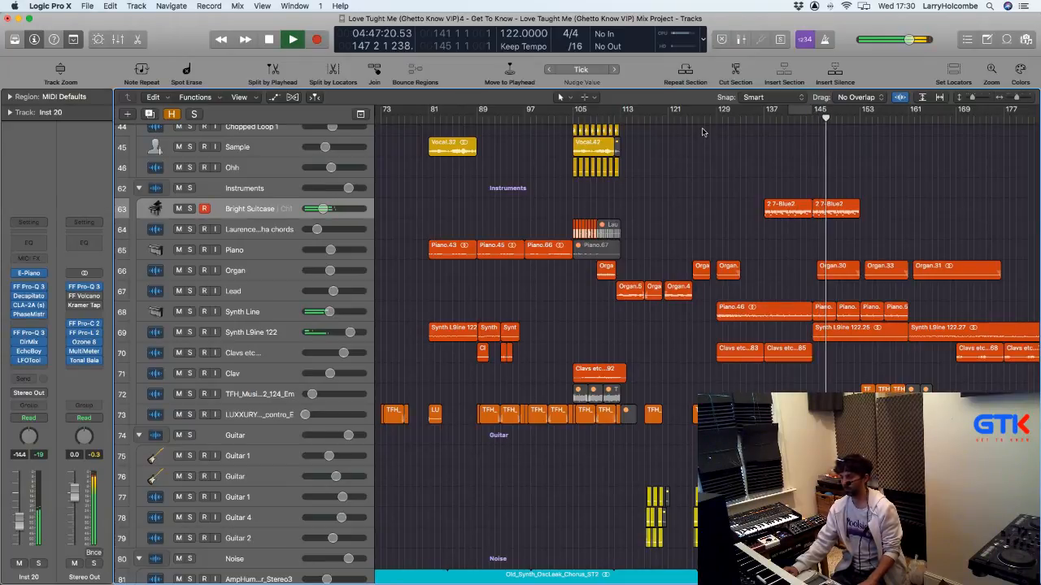
pyautogui.hscroll(3, 703, 131)
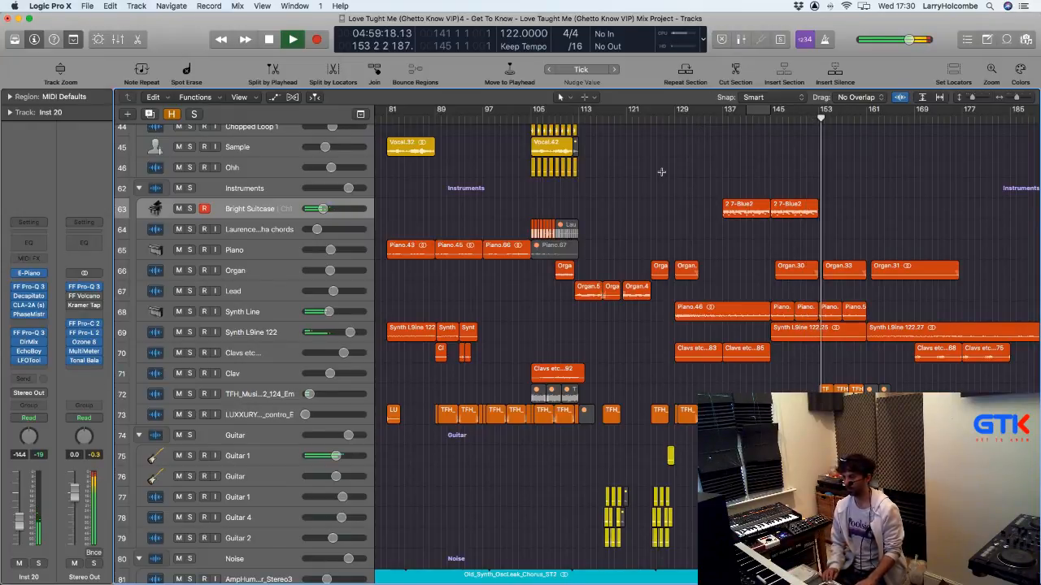
pyautogui.press('super+Up')
pyautogui.press('super+Up')
pyautogui.press('super+Up')
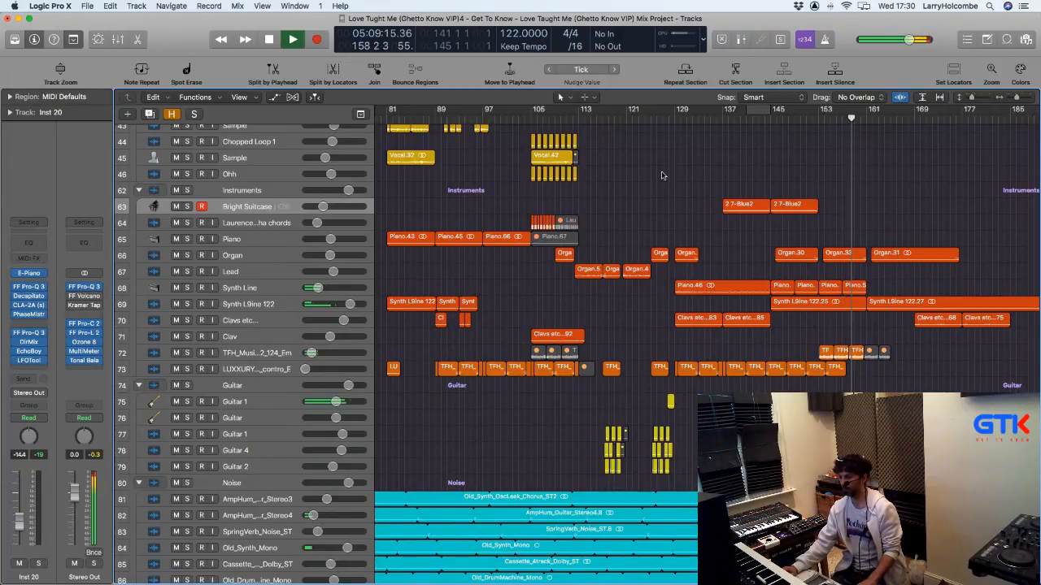
pyautogui.scroll(-15, 663, 176)
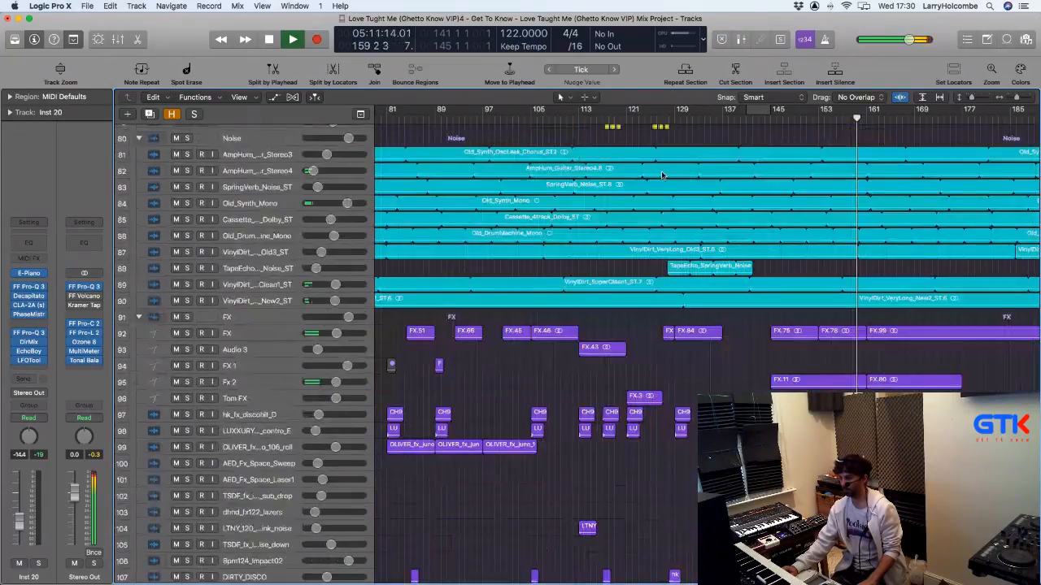
pyautogui.scroll(20, 665, 176)
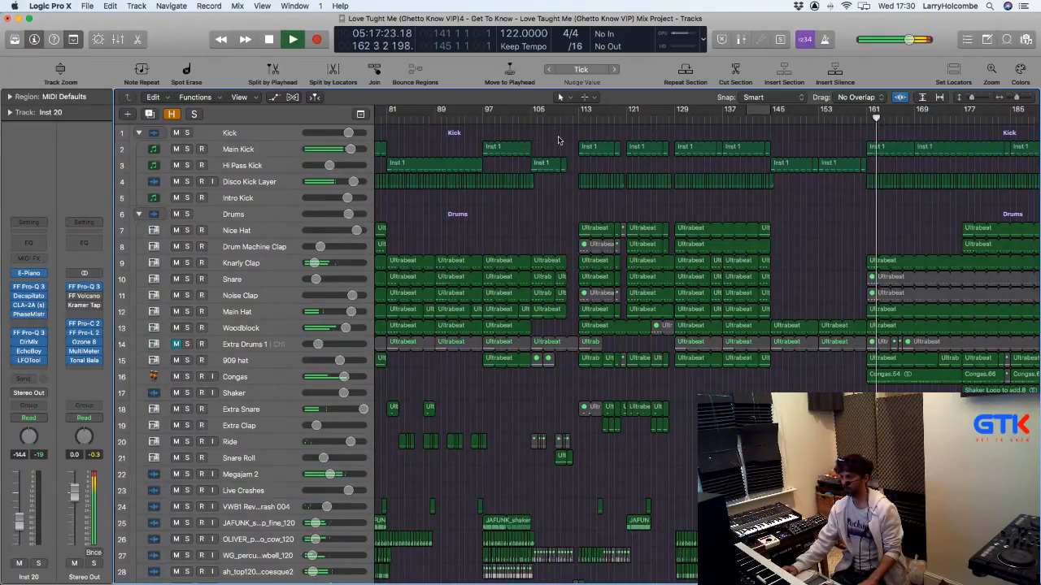
pyautogui.scroll(-2, 645, 190)
pyautogui.scroll(3, 646, 190)
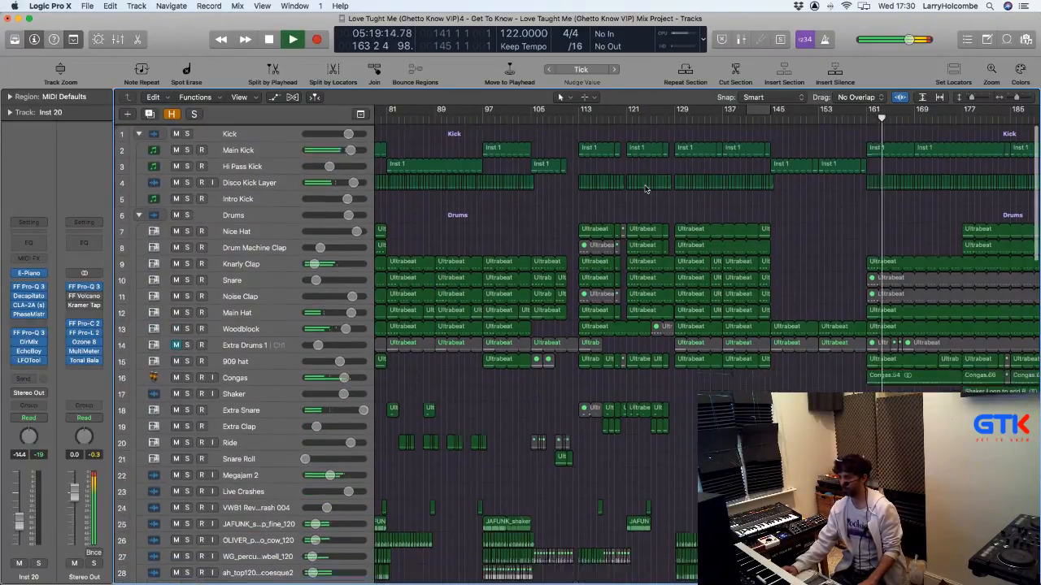
# Step: Audition the Disco Kick Layer in solo, return to the full mix, and select that track
pyautogui.click(187, 182)
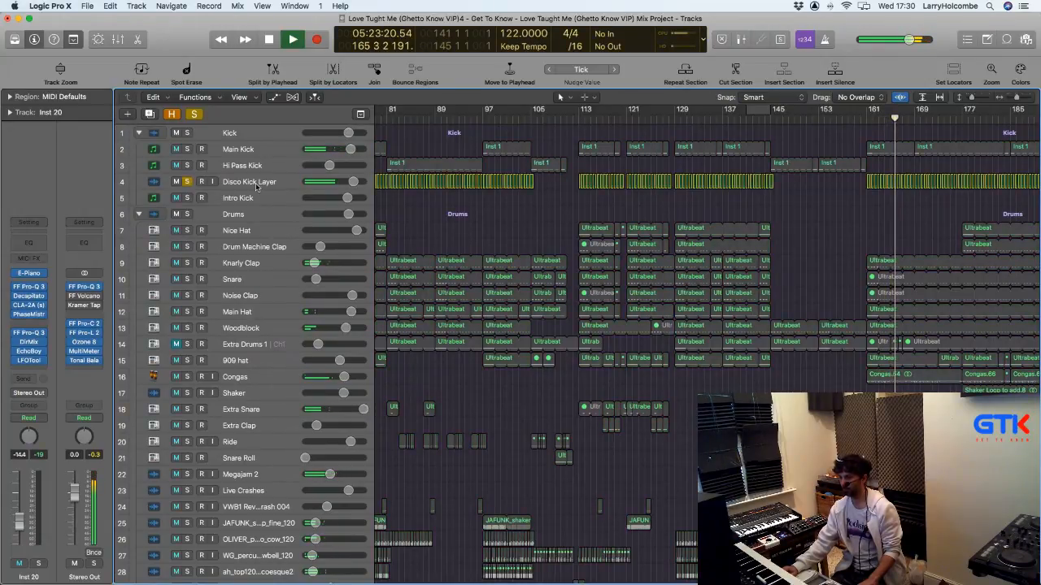
pyautogui.click(187, 182)
pyautogui.click(257, 186)
pyautogui.click(407, 212)
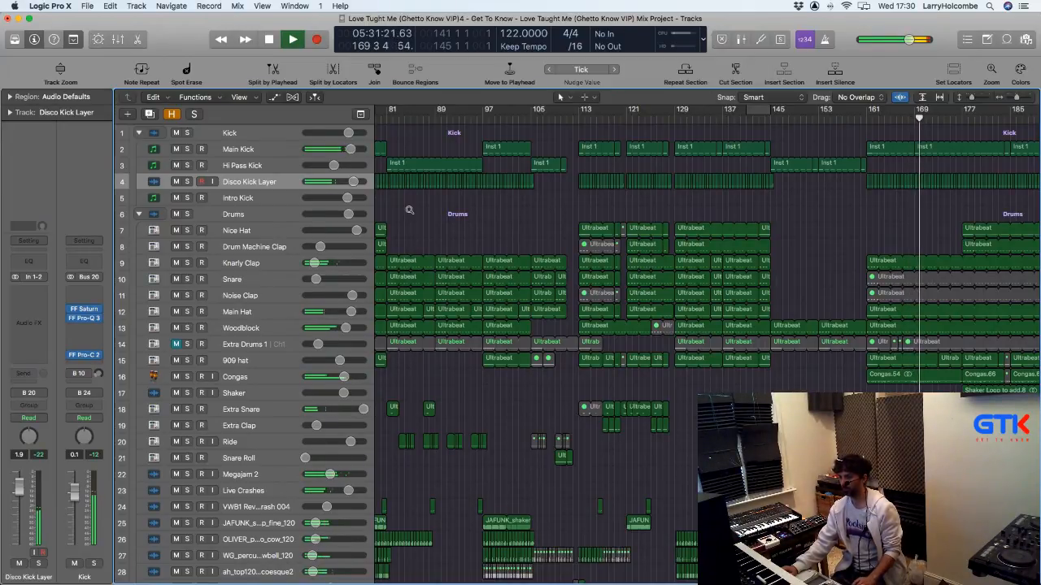
# Step: Examine the whole arrangement's tracks from drums down to FX, stopping playback along the way
pyautogui.hscroll(-1, 409, 210)
pyautogui.hscroll(-5, 409, 211)
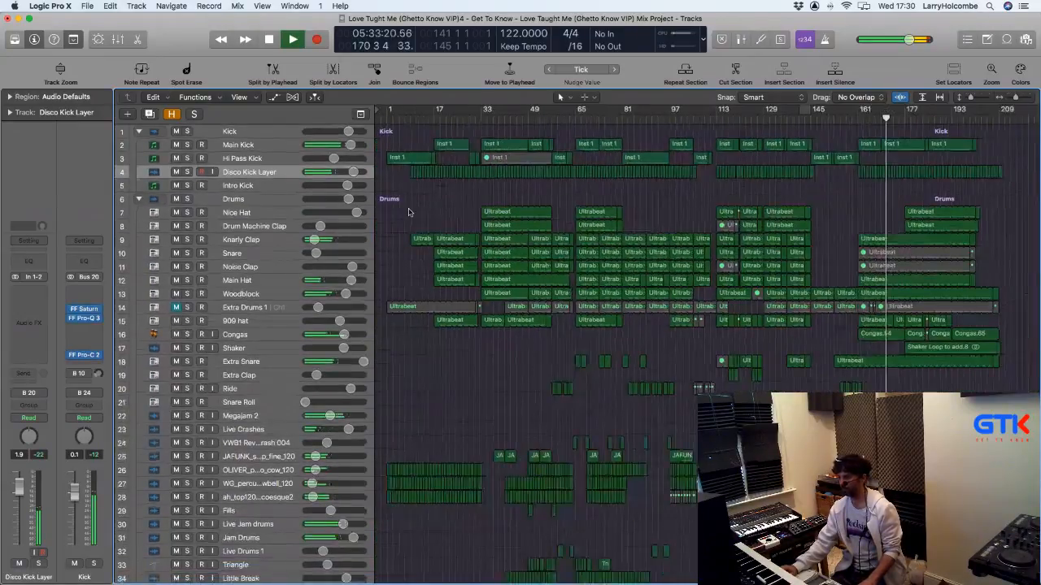
pyautogui.scroll(-10, 409, 213)
pyautogui.scroll(-2, 410, 212)
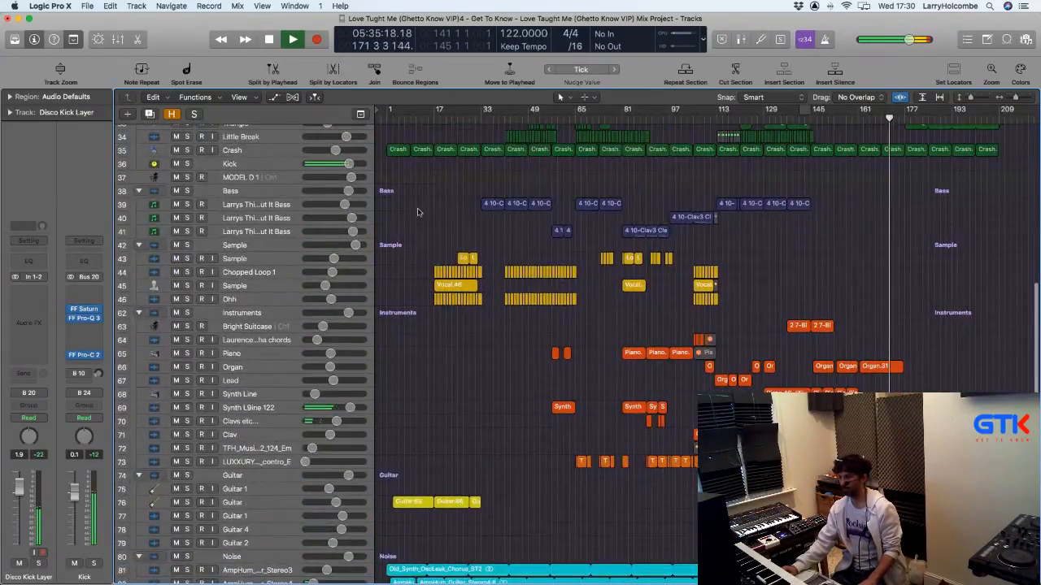
pyautogui.press('space')
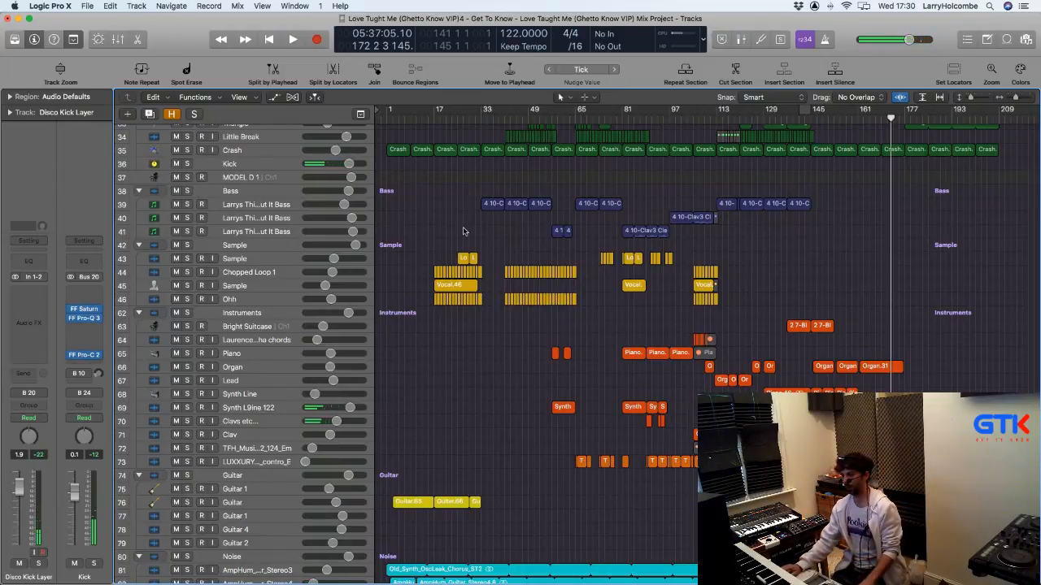
pyautogui.scroll(-10, 464, 232)
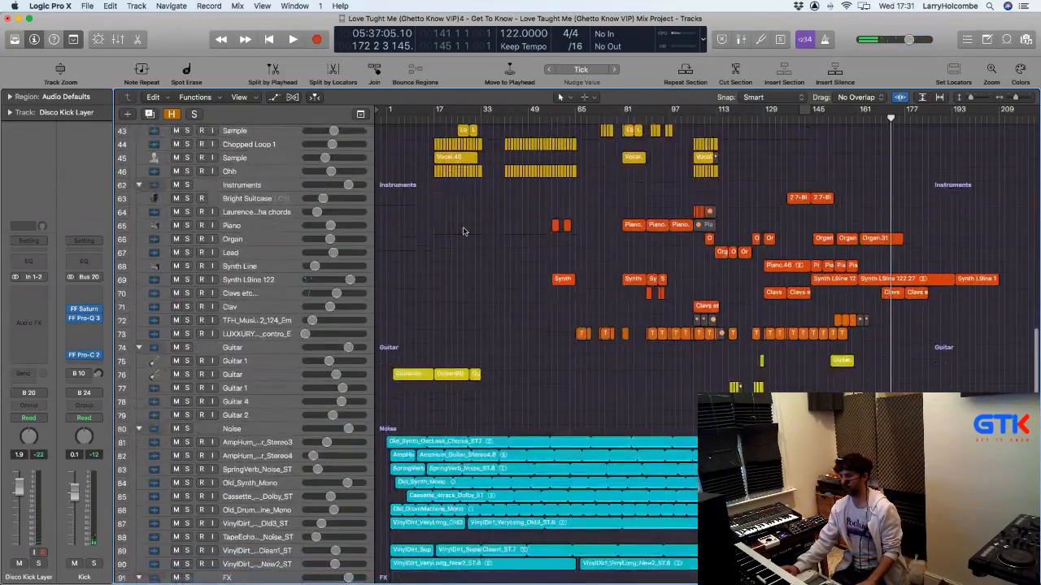
pyautogui.scroll(-5, 477, 262)
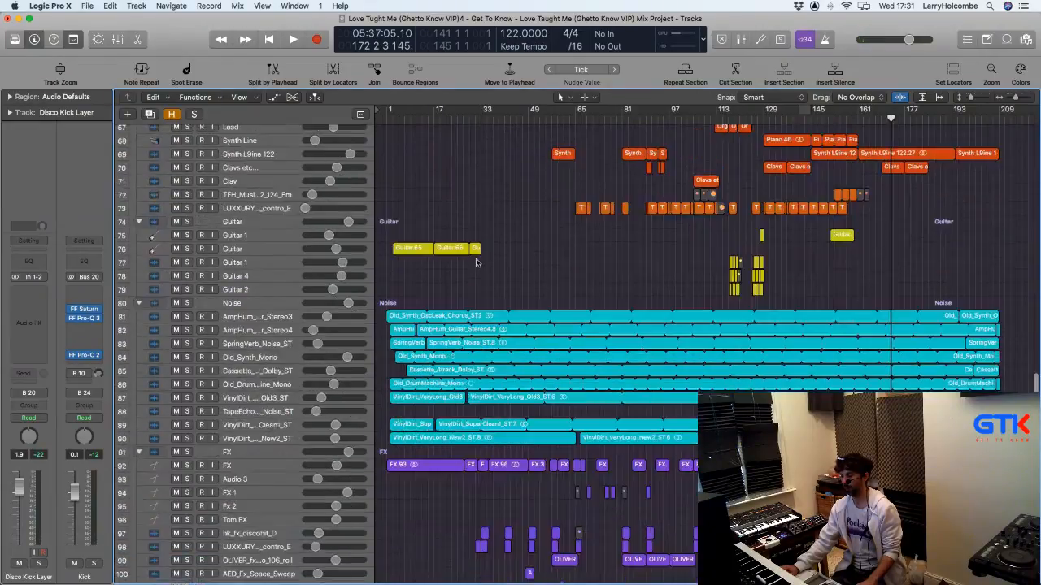
pyautogui.scroll(20, 477, 262)
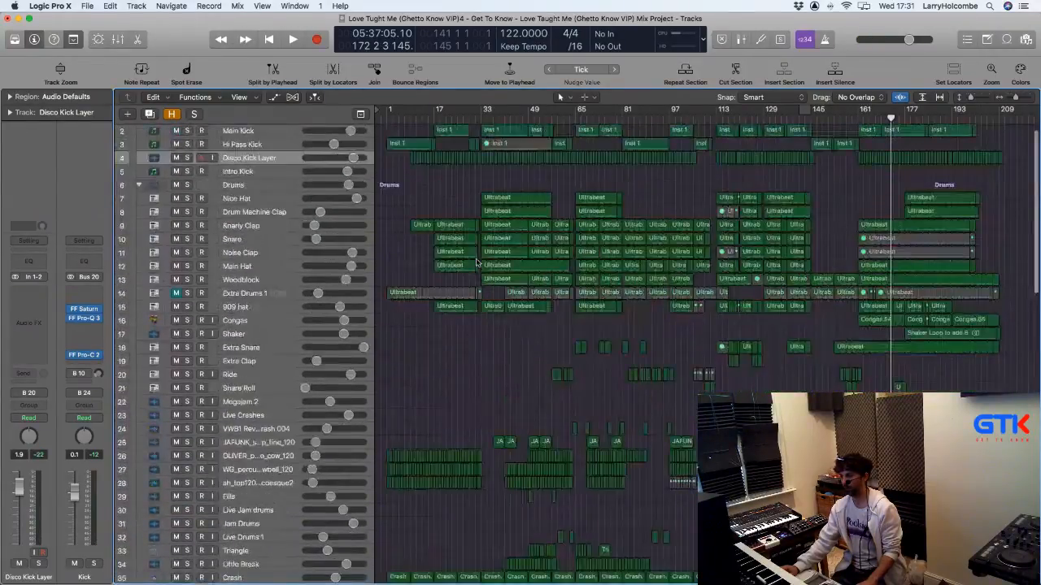
# Step: Shrink the track rows to fit more of the arrangement and play the song from bar 34
pyautogui.press('super+Up')
pyautogui.press('super+Up')
pyautogui.press('super+Up')
pyautogui.press('super+Up')
pyautogui.press('super+Up')
pyautogui.press('super+Up')
pyautogui.press('super+Up')
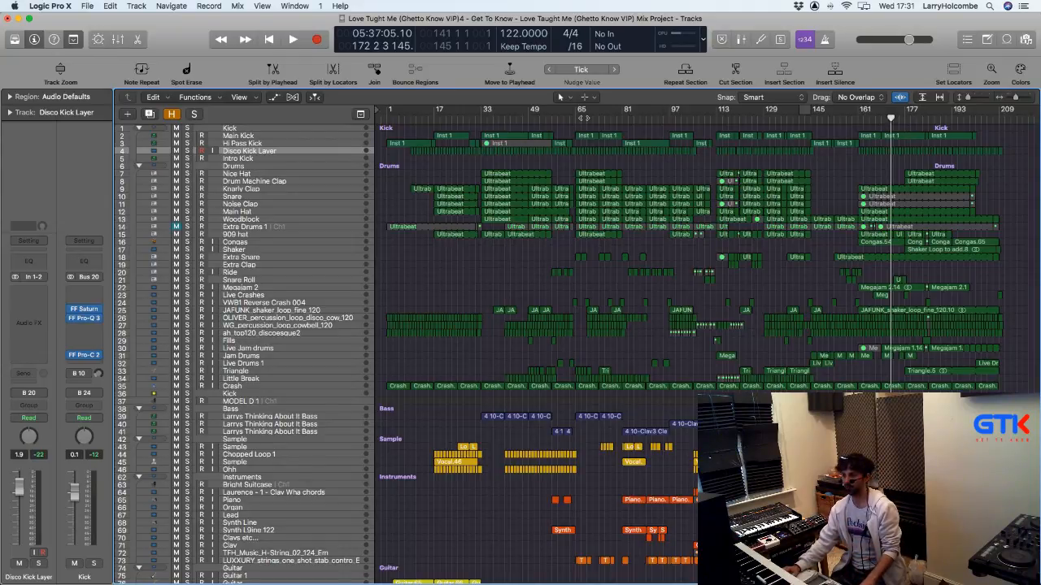
pyautogui.click(485, 119)
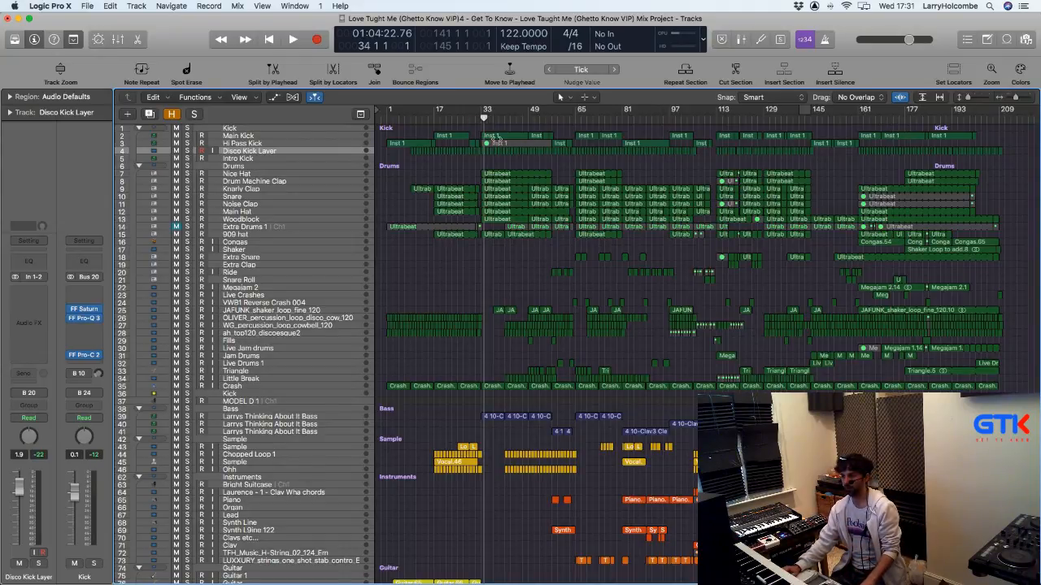
pyautogui.press('space')
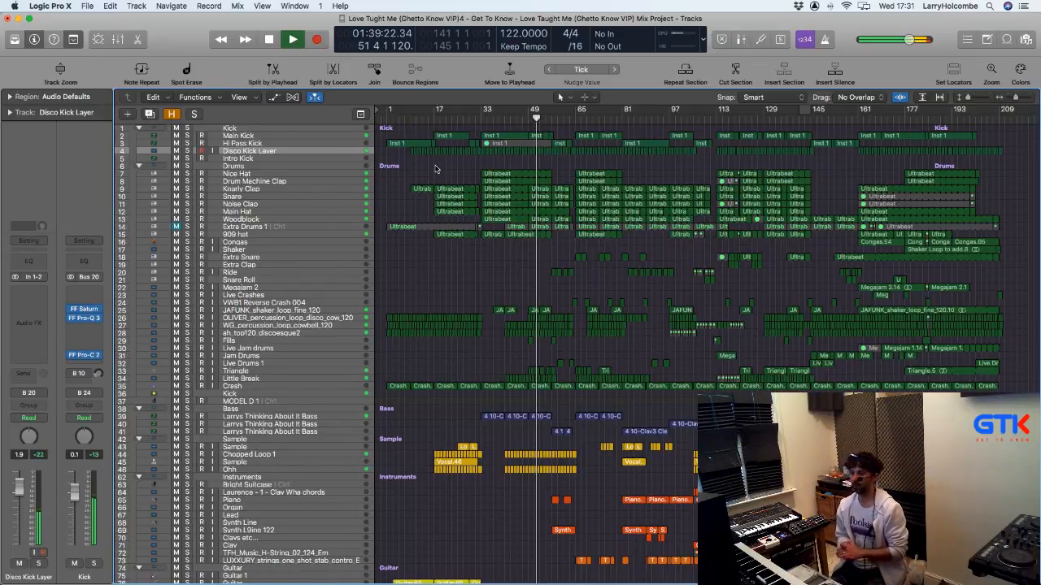
# Step: Open the mixer, stop playback, and examine the plug-in chains across the drum, instrument, FX and aux channels
pyautogui.press('x')
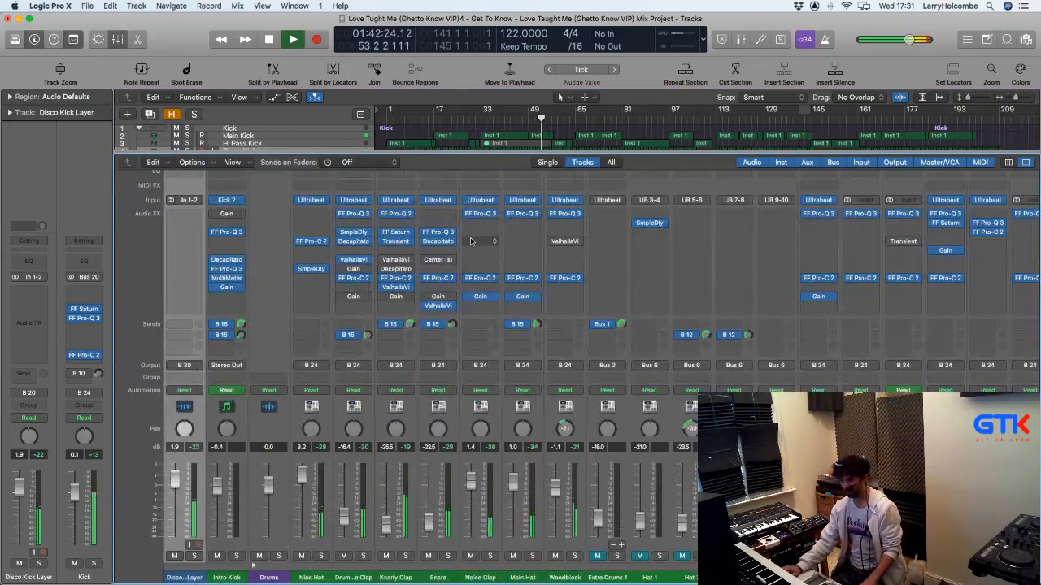
pyautogui.hscroll(10, 471, 242)
pyautogui.press('space')
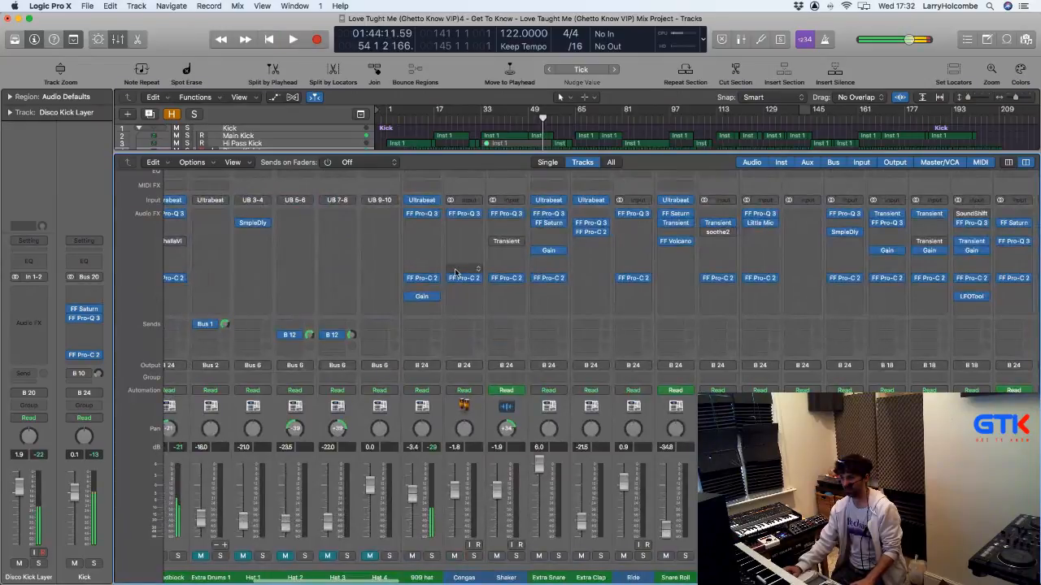
pyautogui.hscroll(-15, 455, 273)
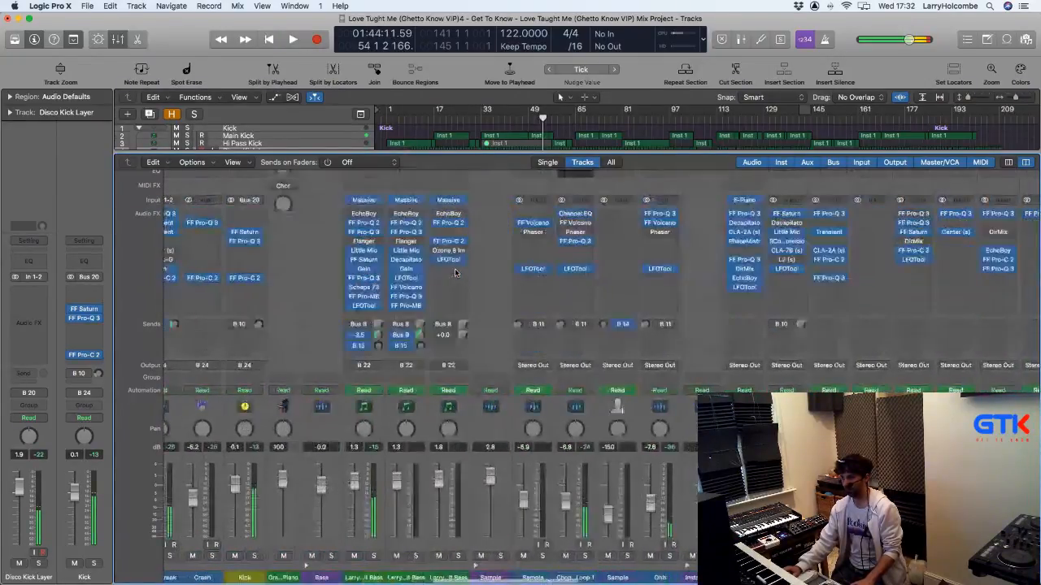
pyautogui.hscroll(10, 455, 272)
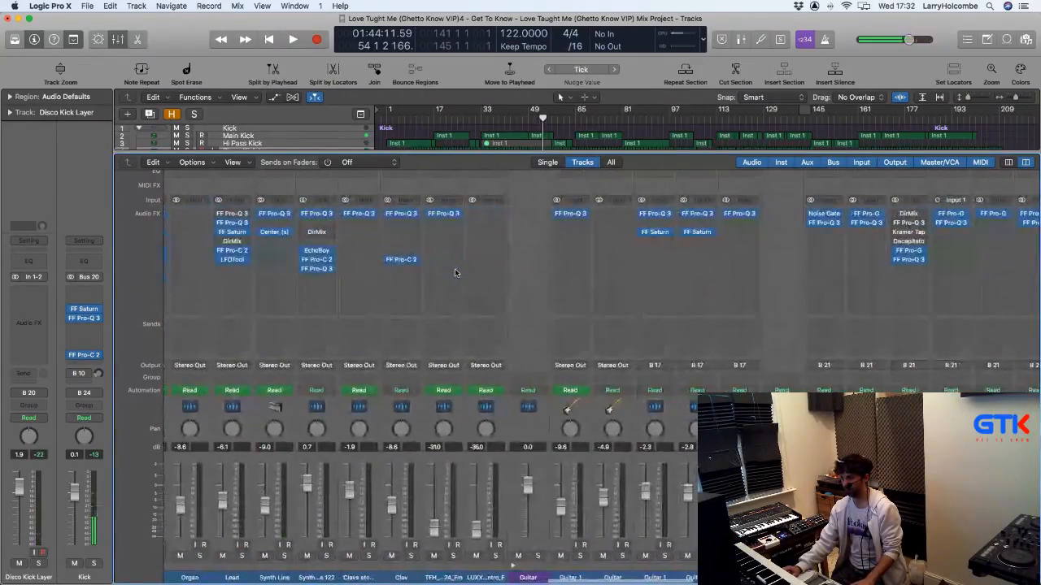
pyautogui.hscroll(15, 455, 272)
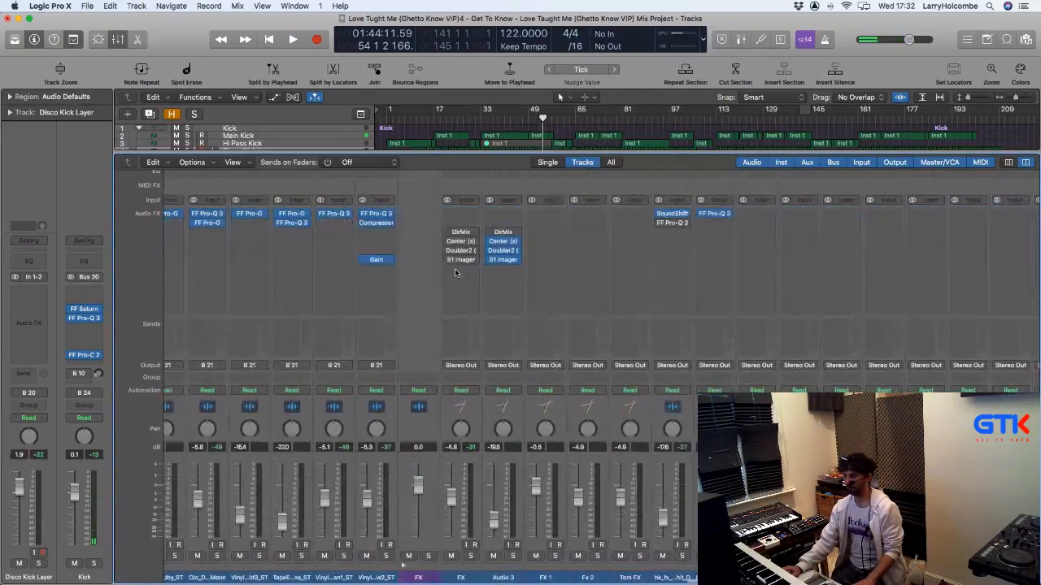
pyautogui.hscroll(10, 456, 273)
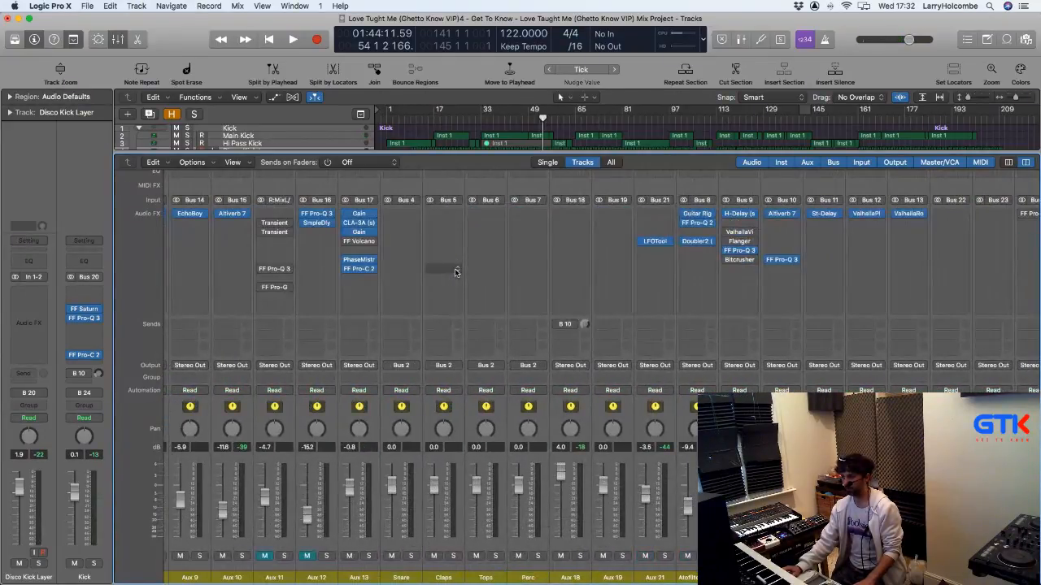
# Step: Examine the plug-in chains on the aux, instrument, guitar and output channels, and close the mixer to show the full arrangement
pyautogui.hscroll(3, 456, 272)
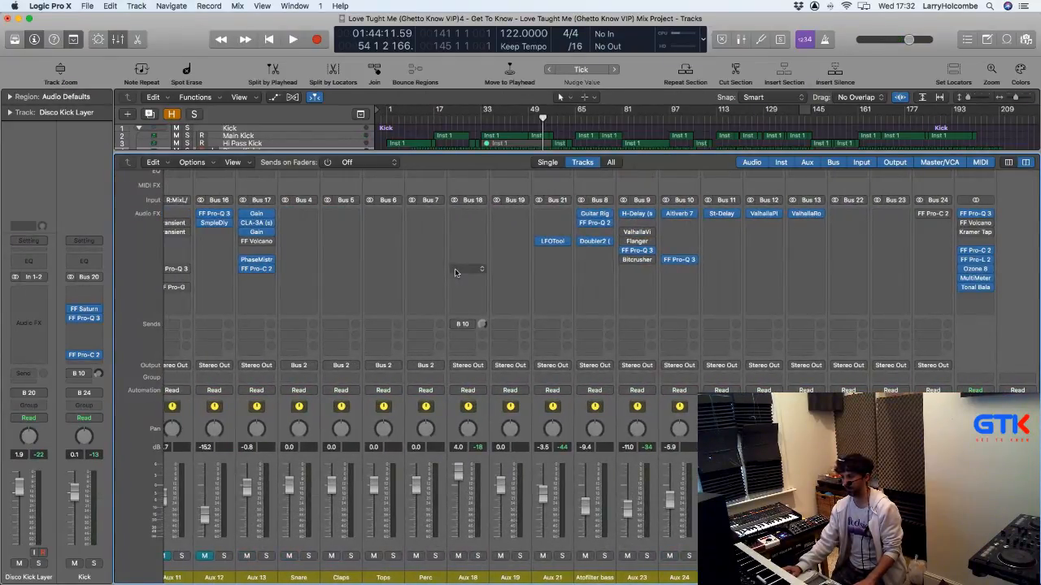
pyautogui.hscroll(-10, 456, 273)
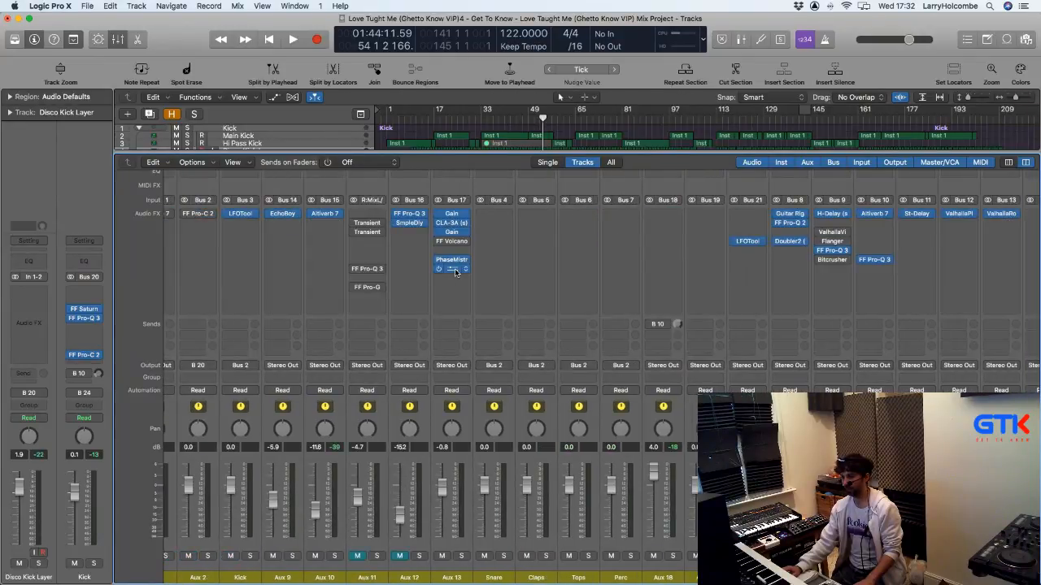
pyautogui.hscroll(-10, 454, 273)
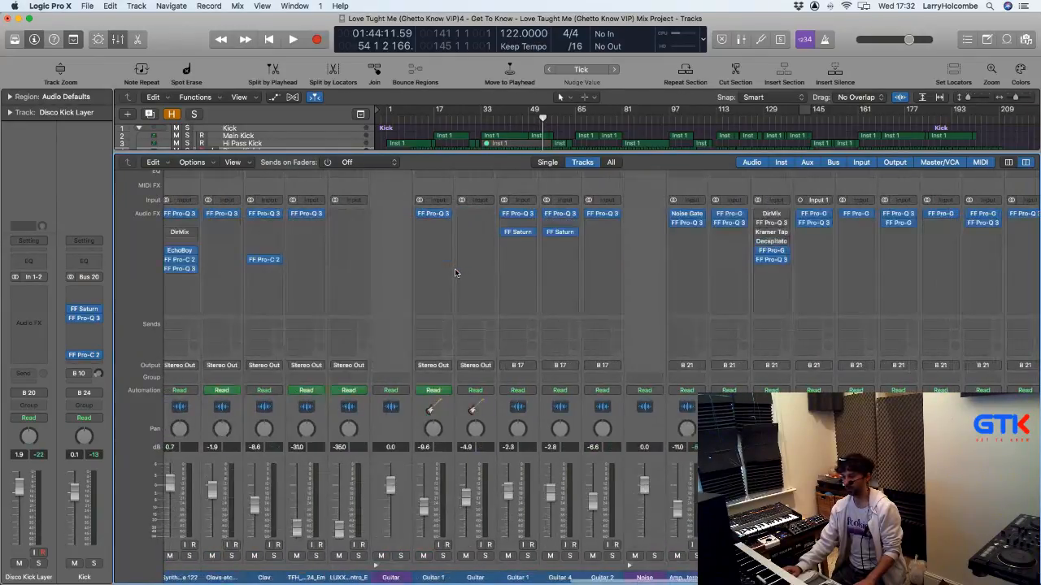
pyautogui.hscroll(10, 454, 273)
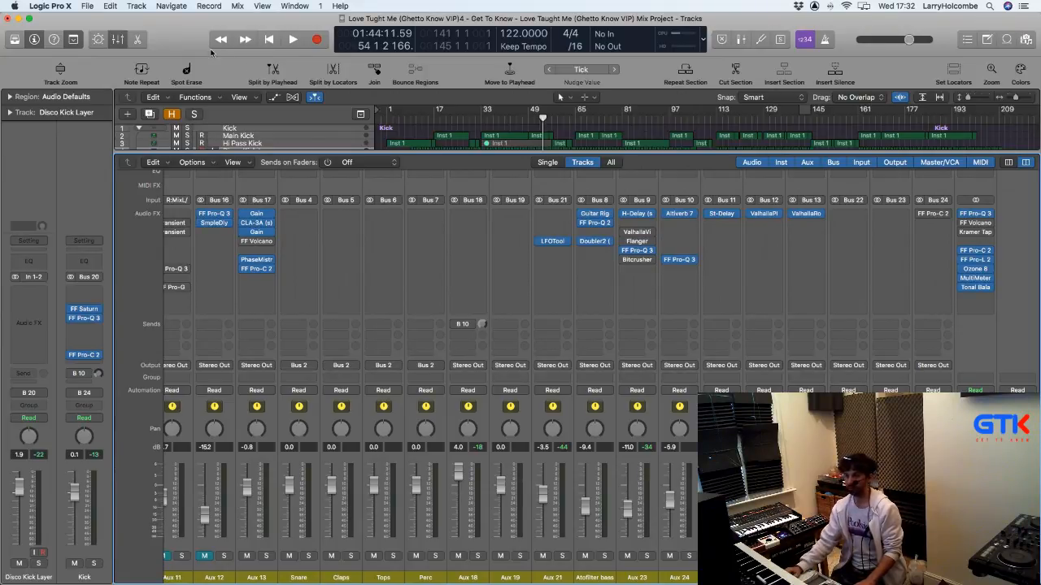
pyautogui.press('x')
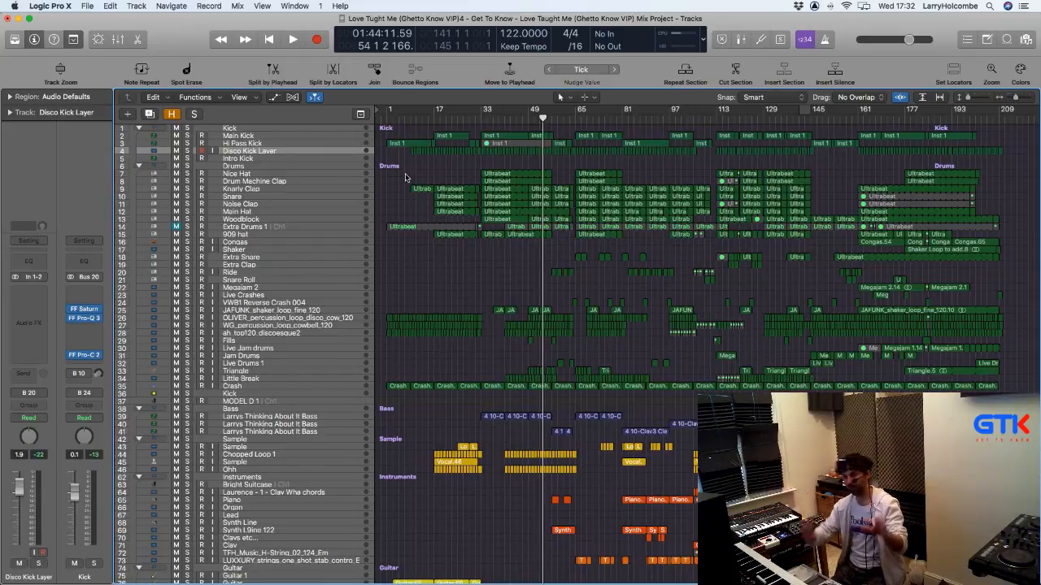
# Step: Bring up the running applications to switch away from the Logic Pro X project
pyautogui.click(414, 190)
pyautogui.click(396, 173)
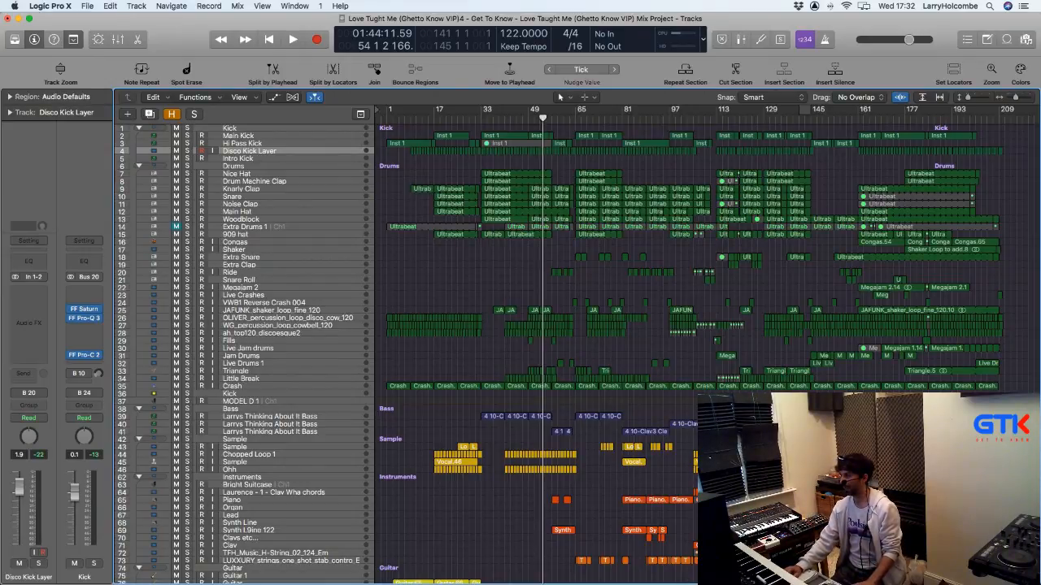
pyautogui.press('super+Tab')
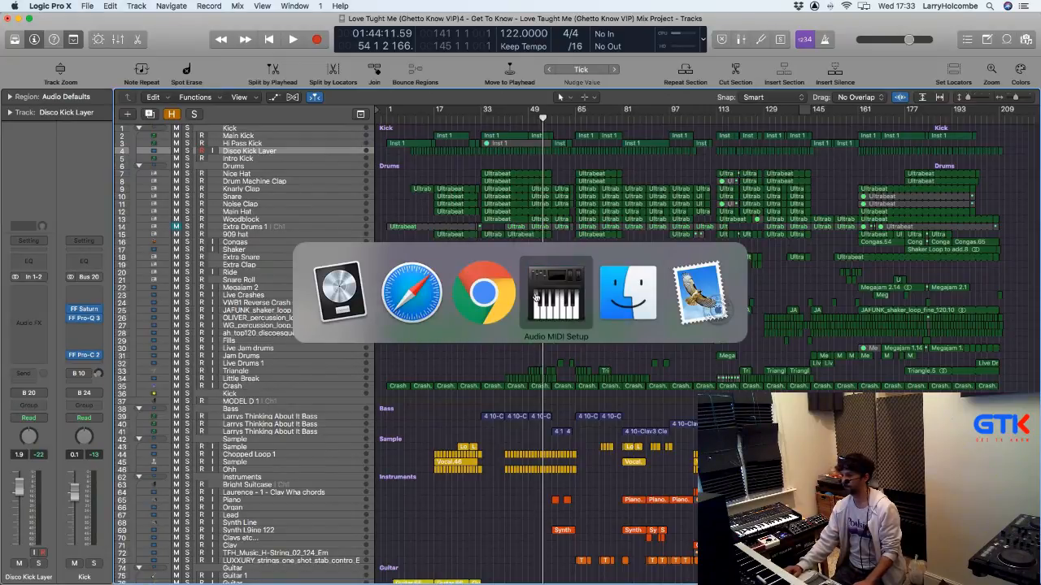